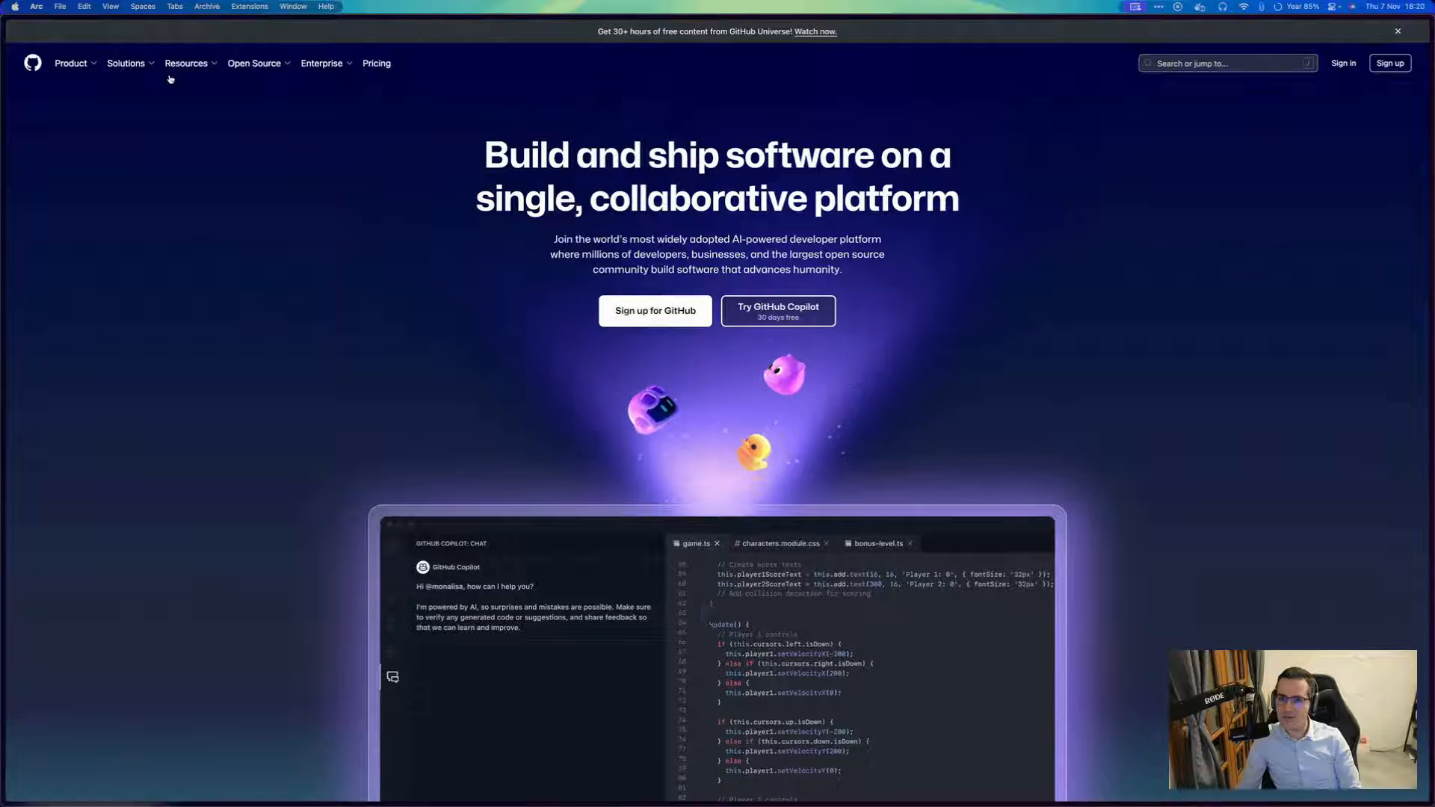
# Open the intuitem/ciso-assistant-community GitHub repository, read the README Quick Start, then switch to WezTerm.
pyautogui.press('super+t')
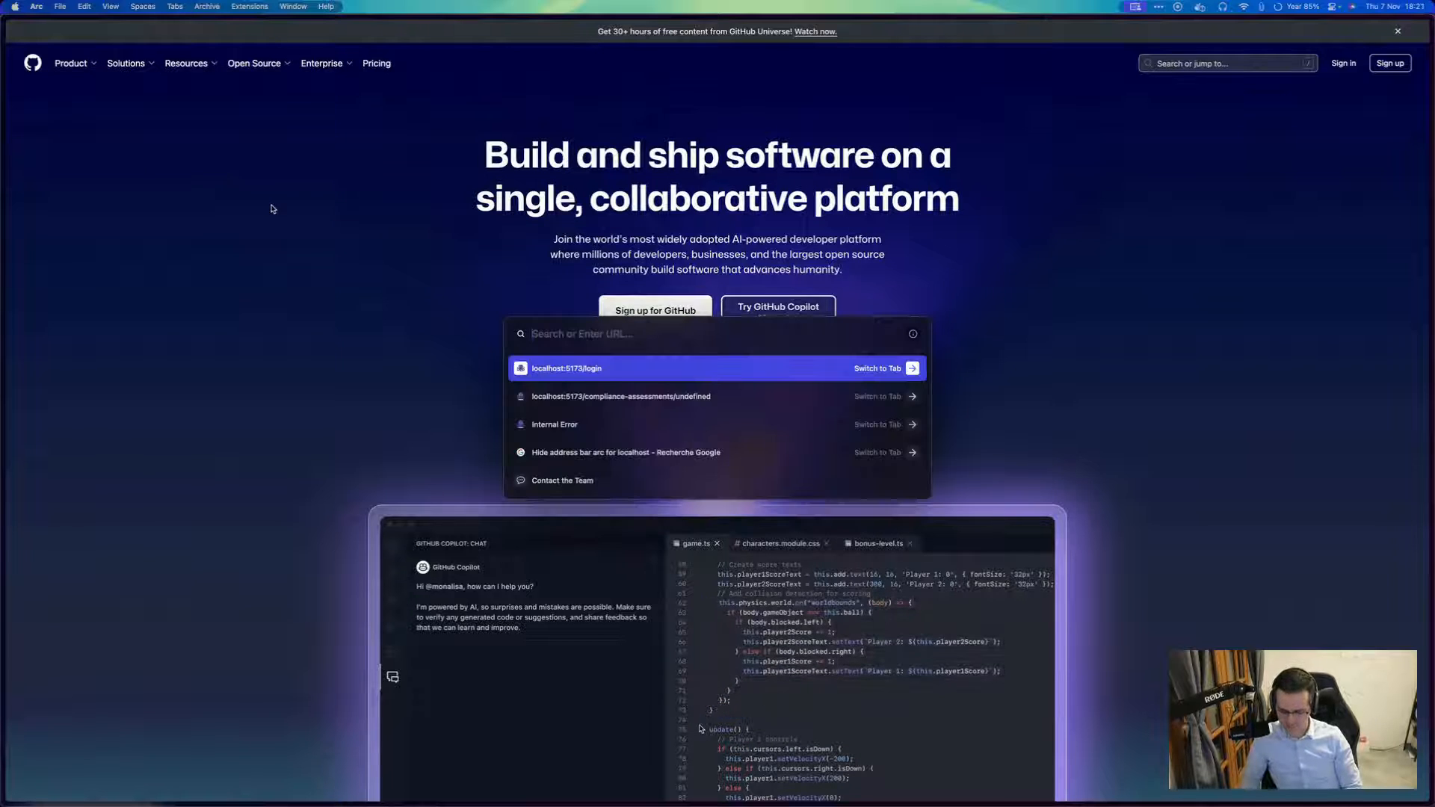
pyautogui.write('github.com')
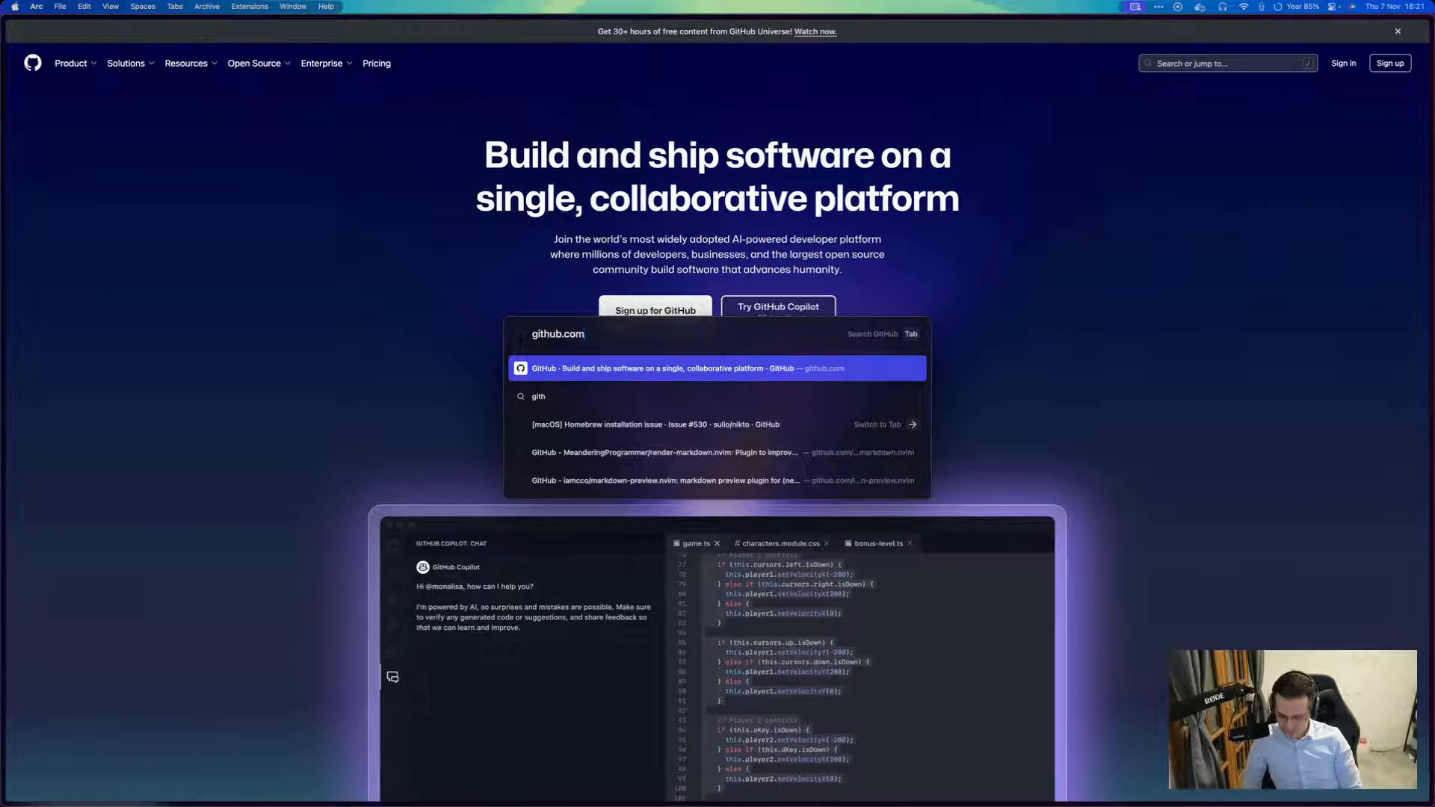
pyautogui.write('/int')
pyautogui.press('Down')
pyautogui.press('Down')
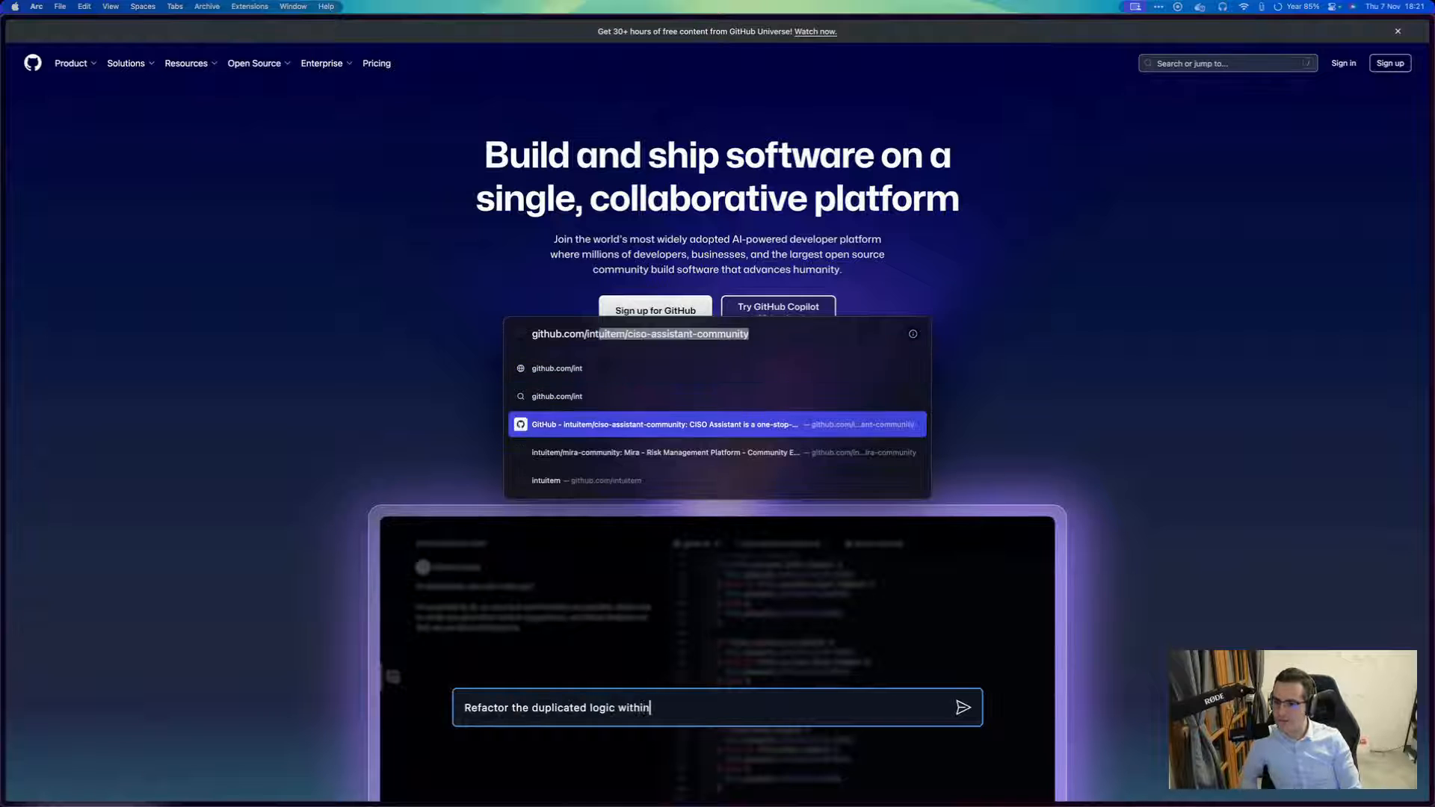
pyautogui.press('Return')
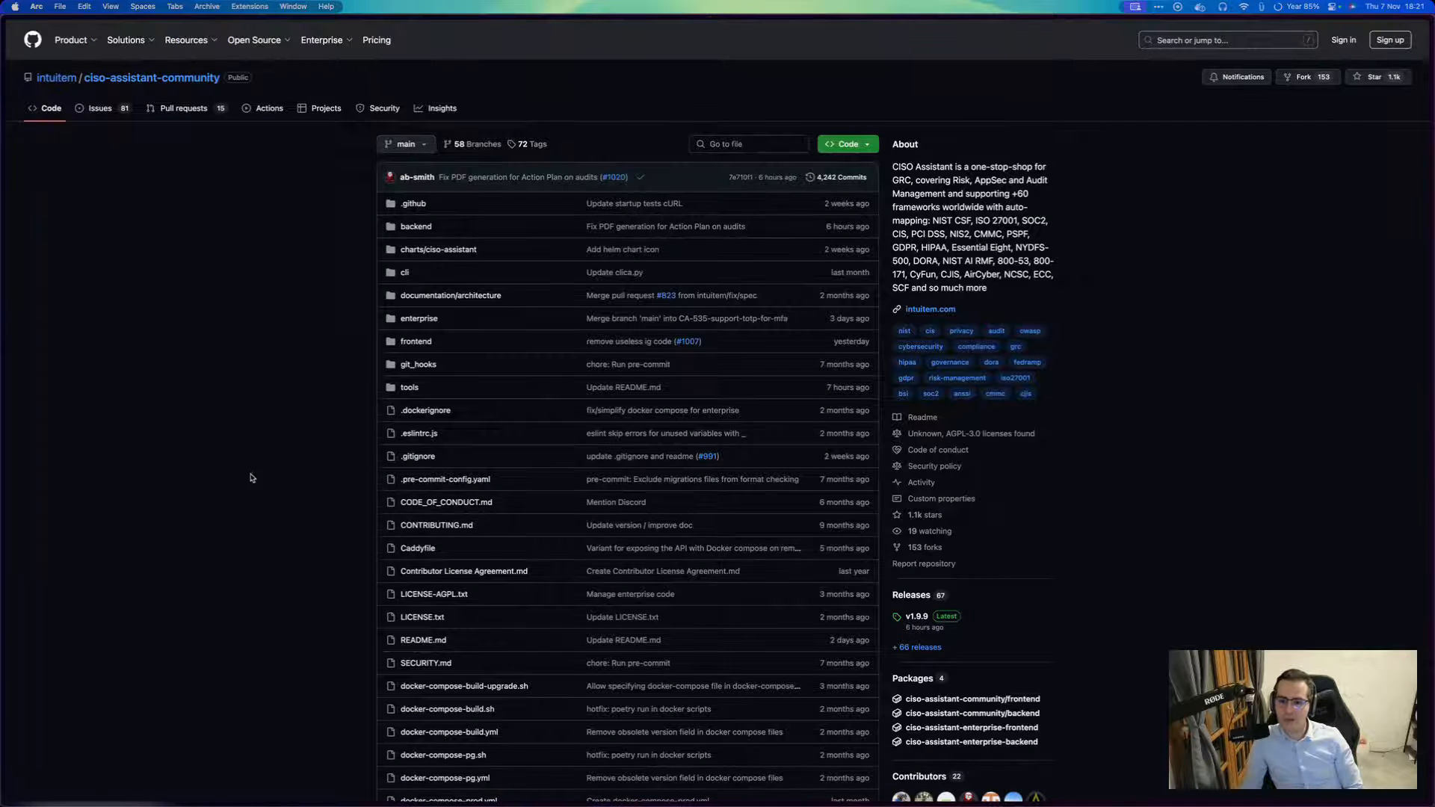
pyautogui.scroll(-15, 322, 432)
pyautogui.scroll(-15, 332, 431)
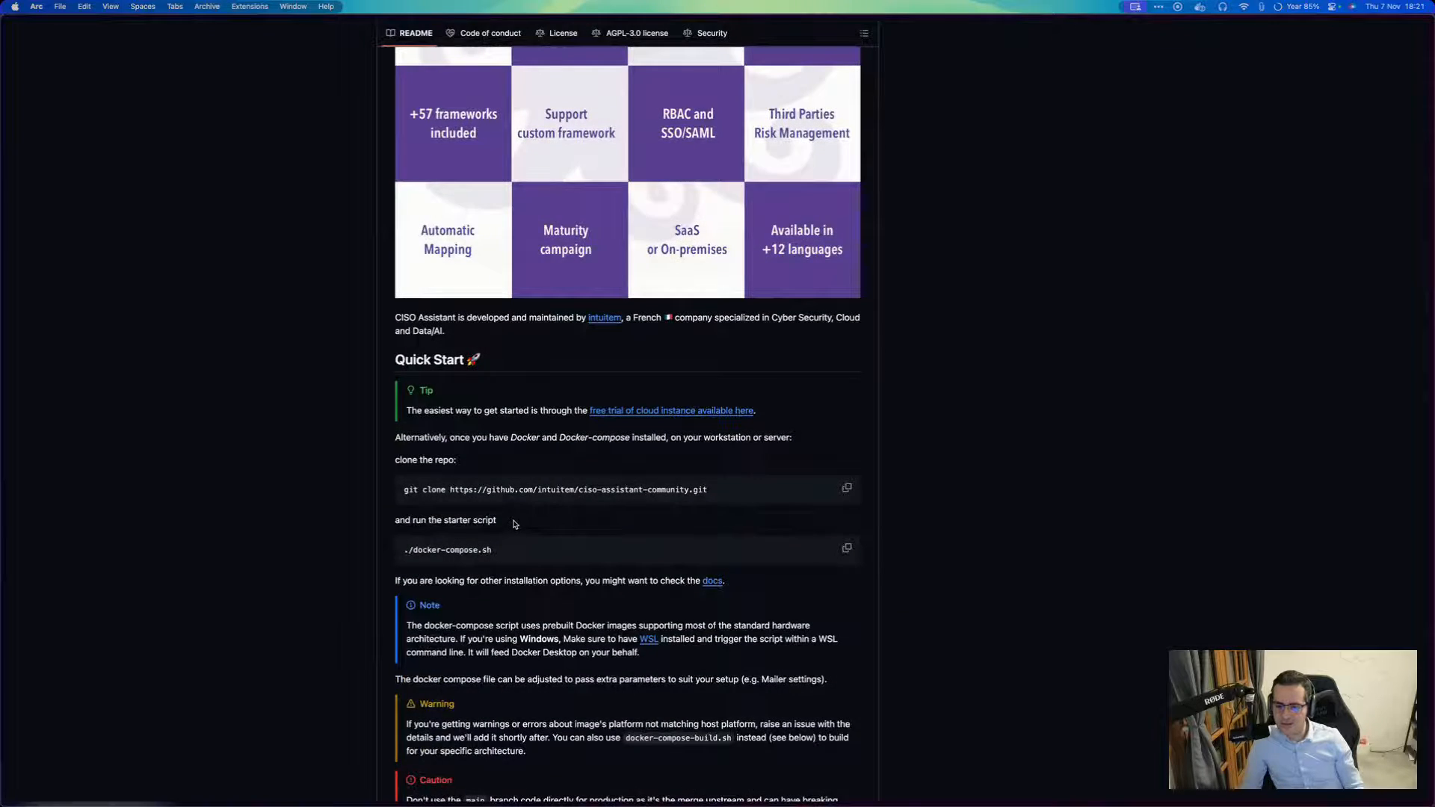
pyautogui.scroll(5, 423, 487)
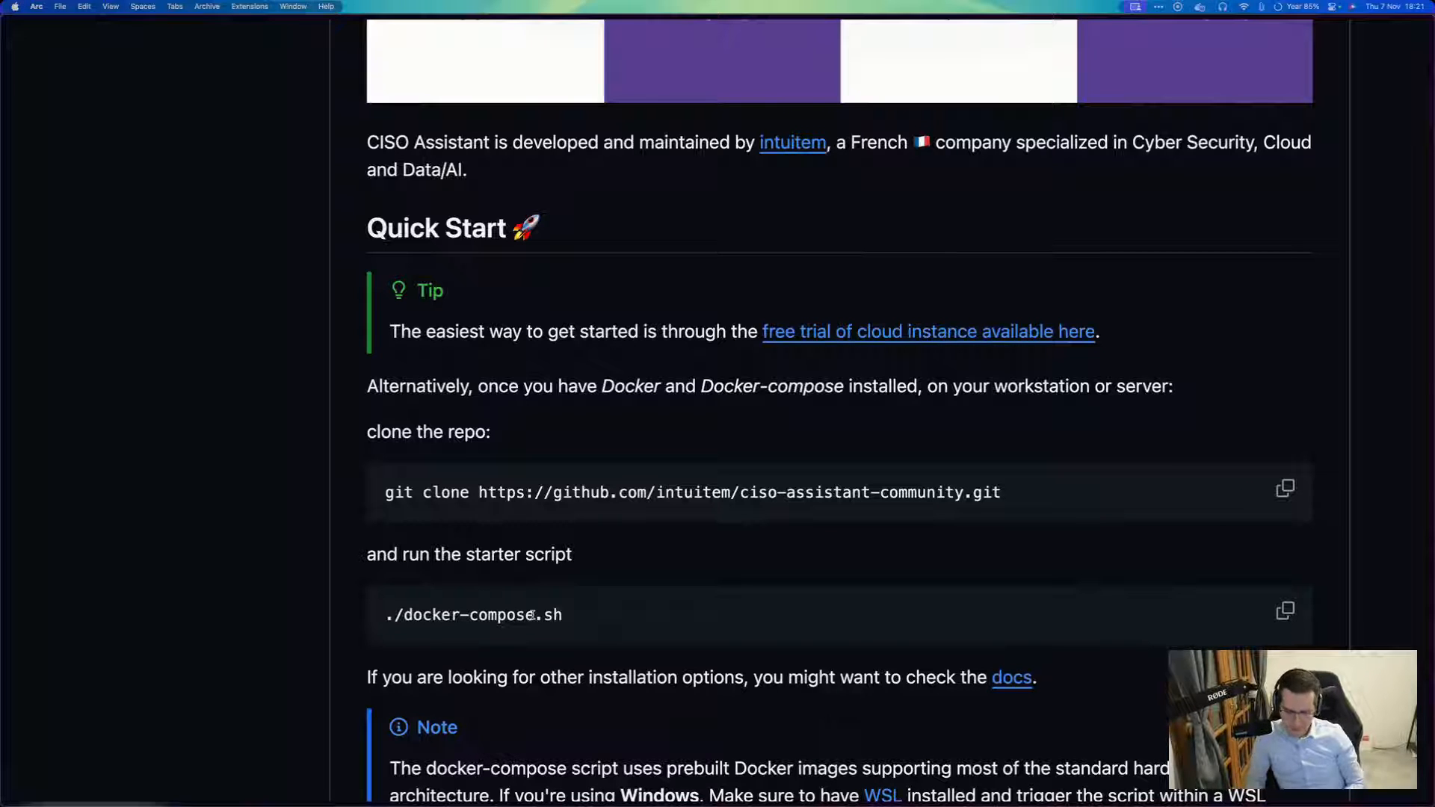
pyautogui.press('super+Tab')
pyautogui.press('super+Tab')
pyautogui.press('super+Tab')
pyautogui.press('super+Tab')
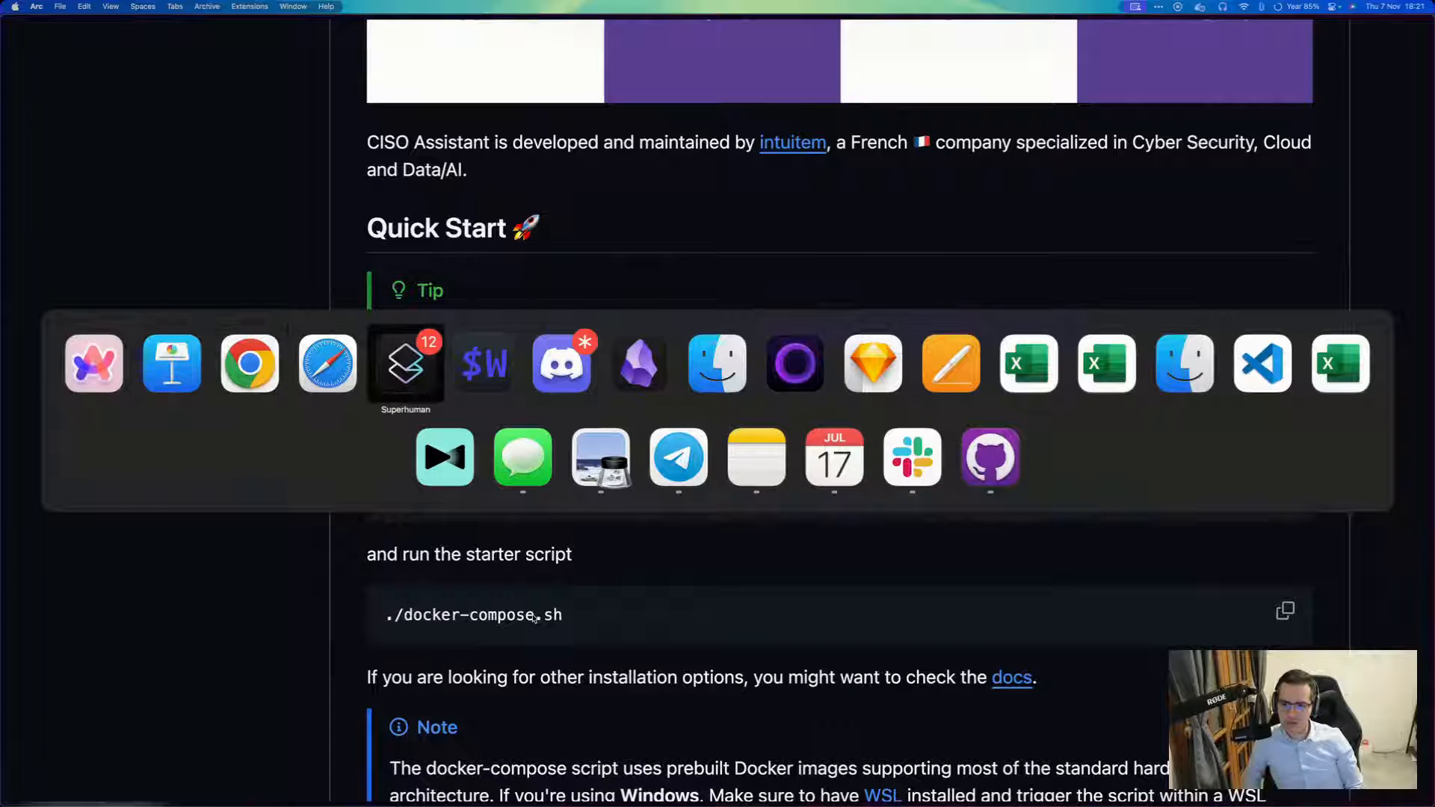
pyautogui.press('super+Tab')
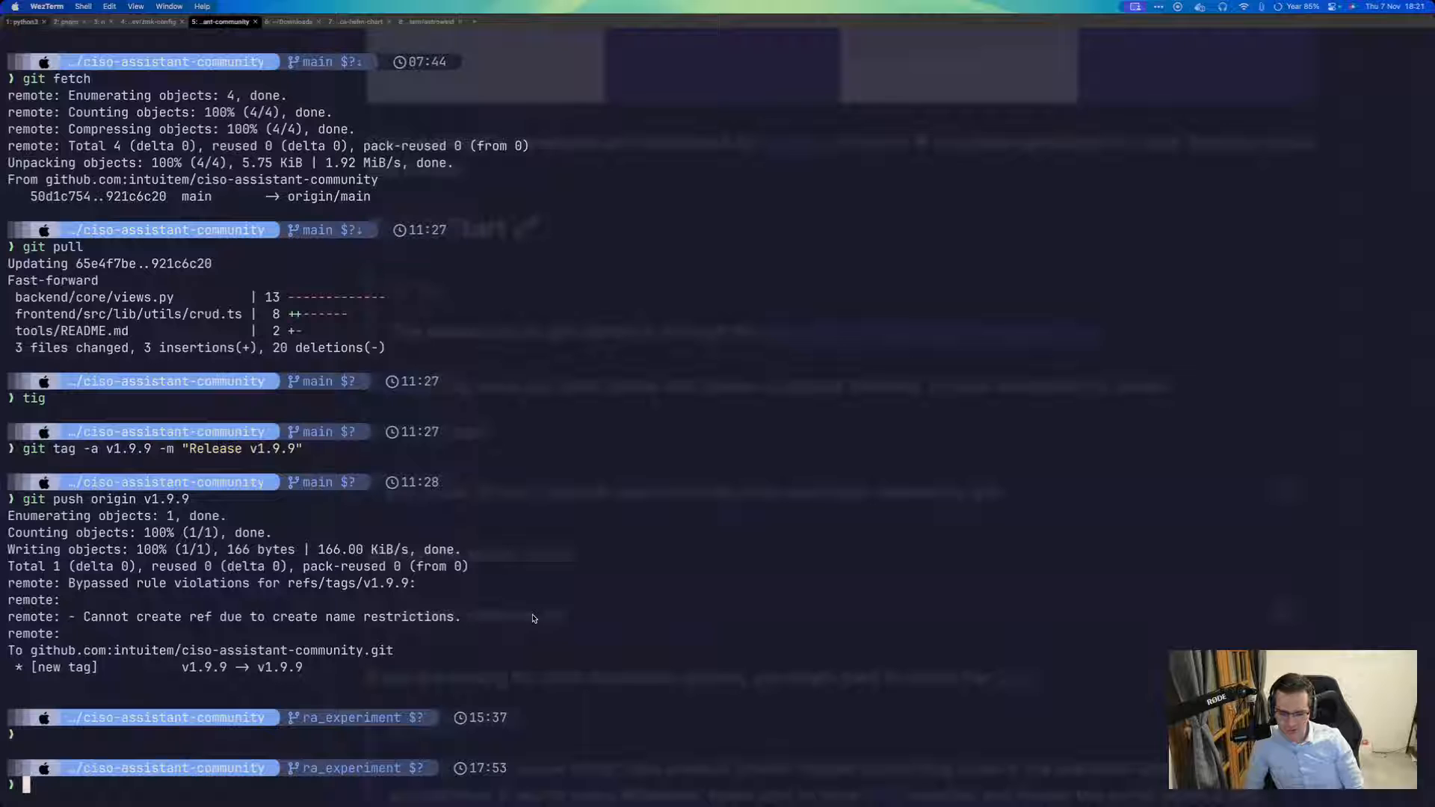
# Run ./docker-compose.sh in WezTerm and cancel it with Ctrl+C while images are pulling.
pyautogui.write('./')
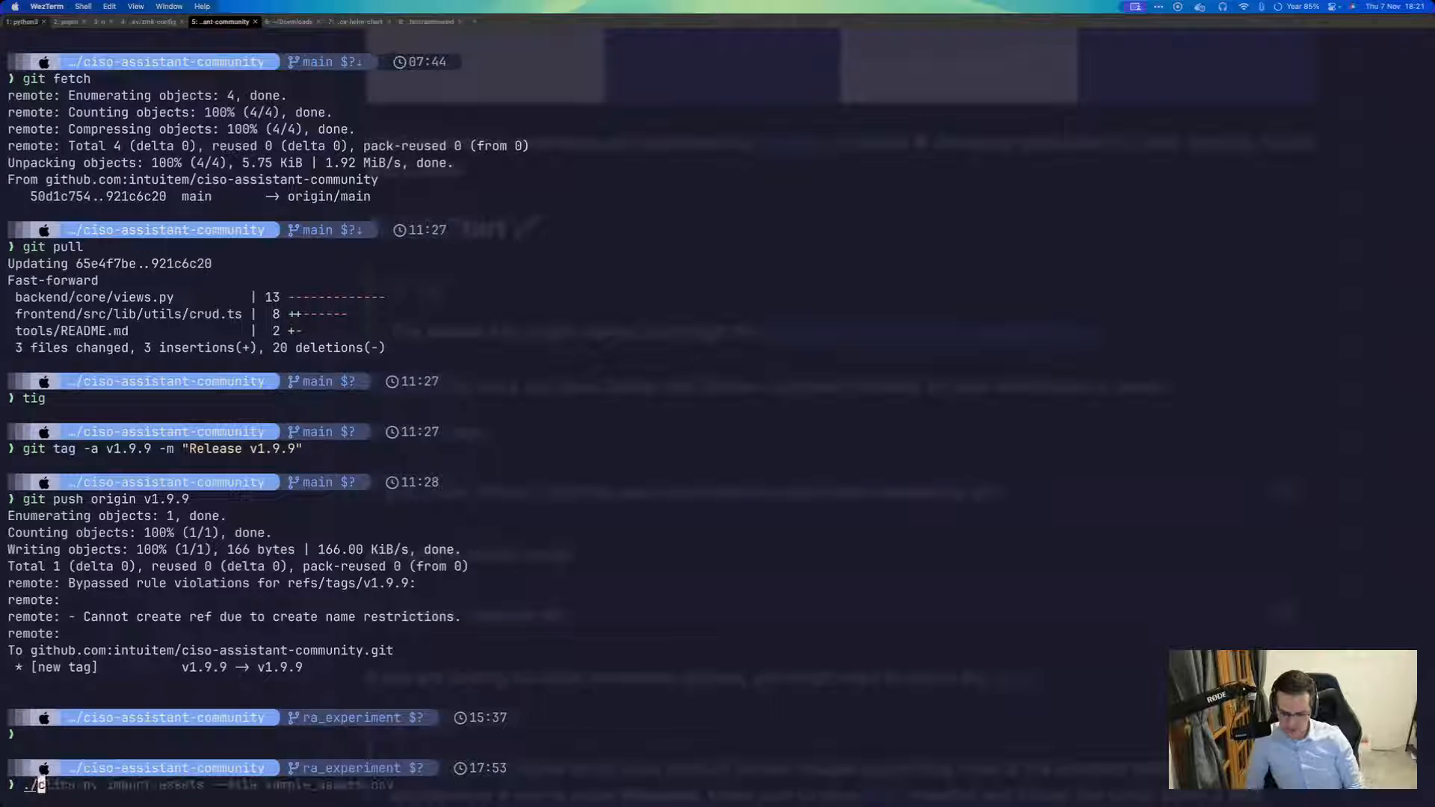
pyautogui.write('docker-compose.sh')
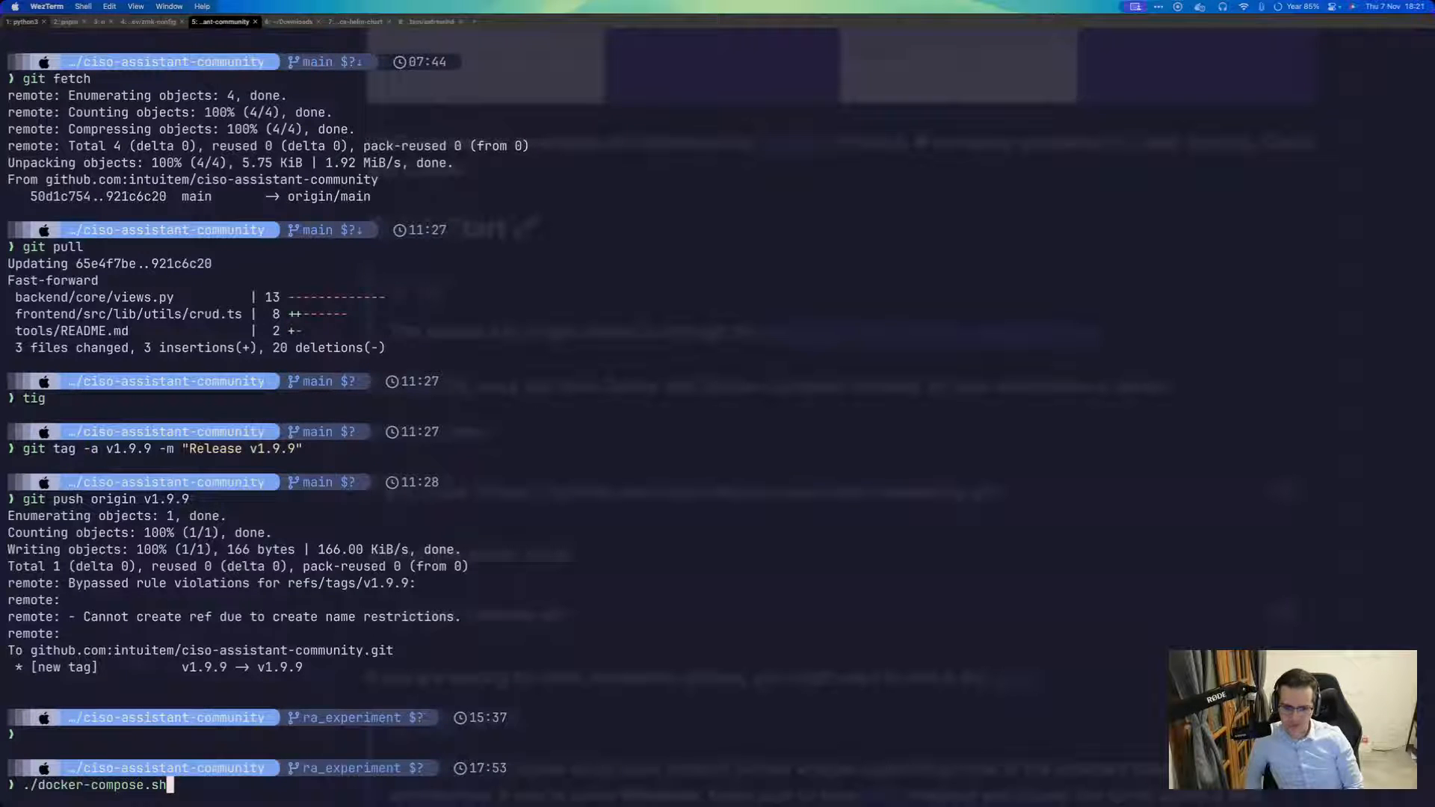
pyautogui.press('Return')
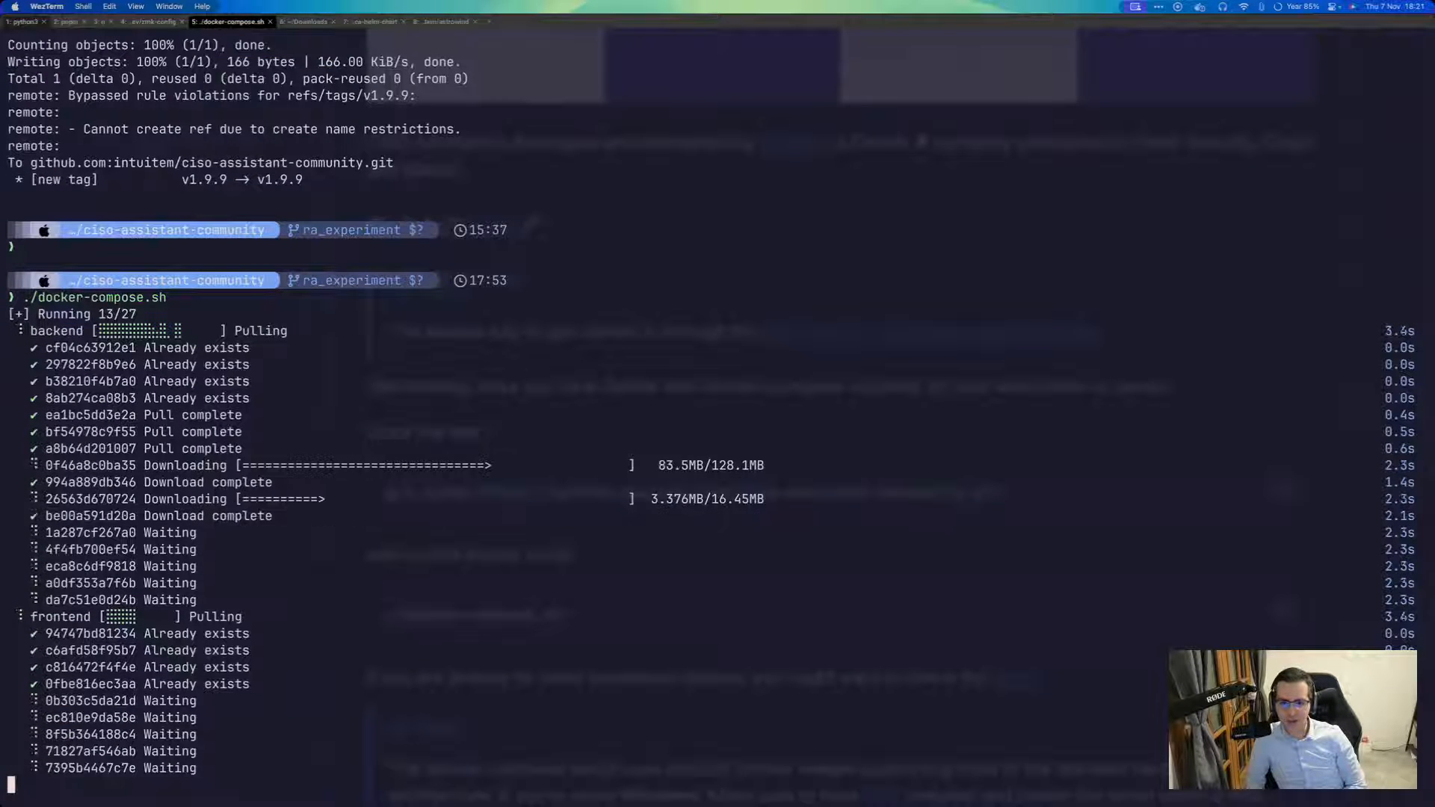
pyautogui.hotkey('ctrl', 'c')
pyautogui.hotkey('ctrl', 'c')
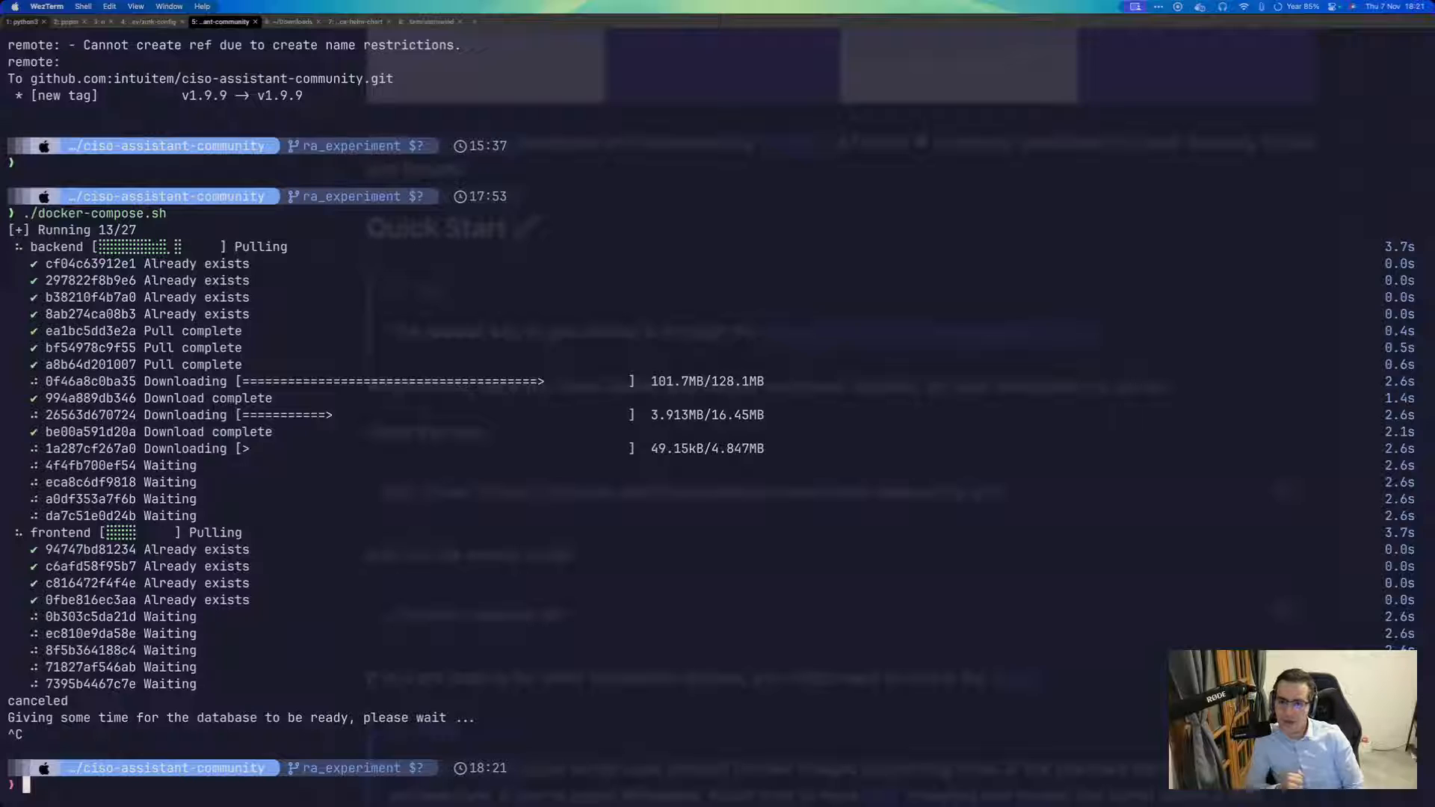
pyautogui.hotkey('ctrl', 'Up')
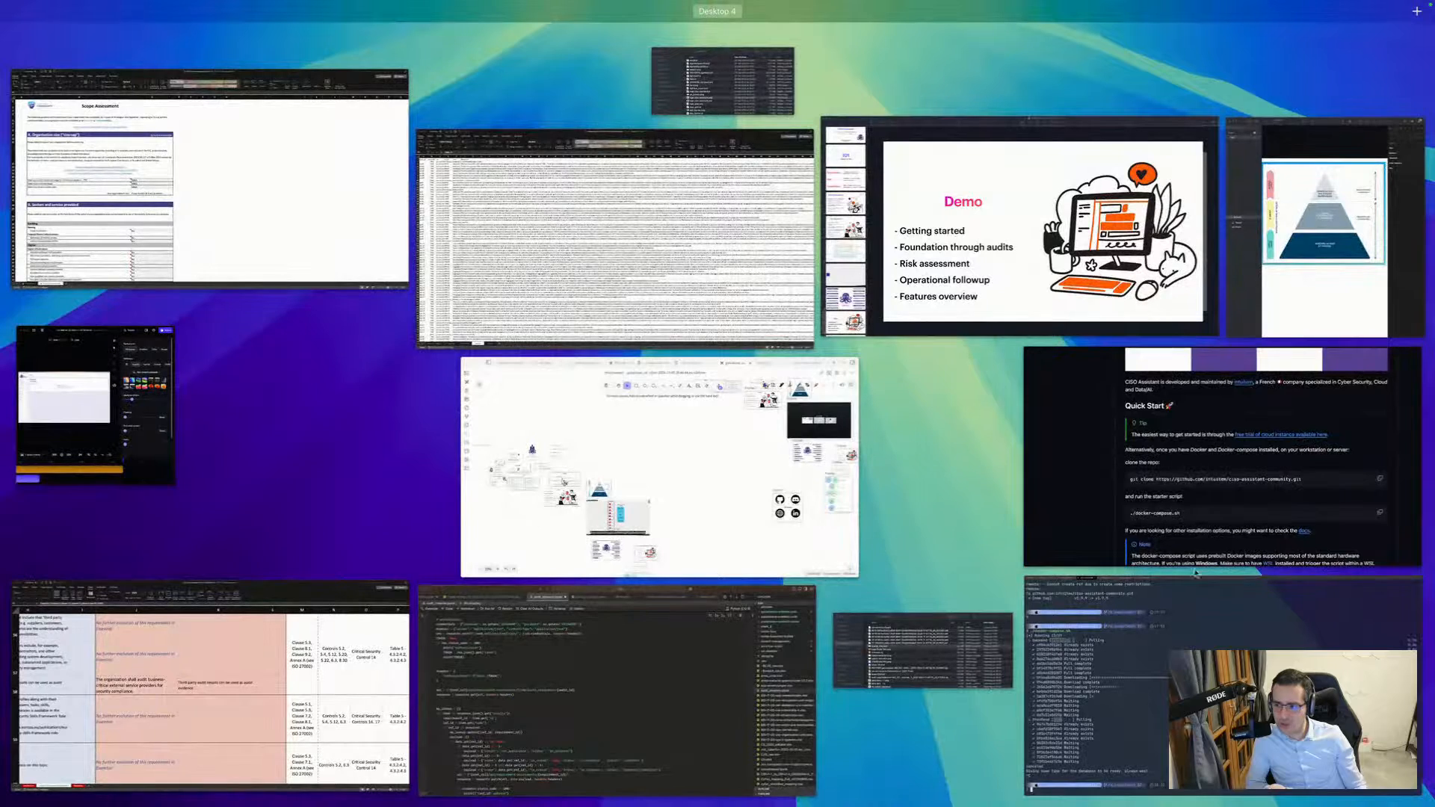
# Recheck the Quick Start docs in Arc, then go back toward the CISO Assistant login page.
pyautogui.click(1193, 569)
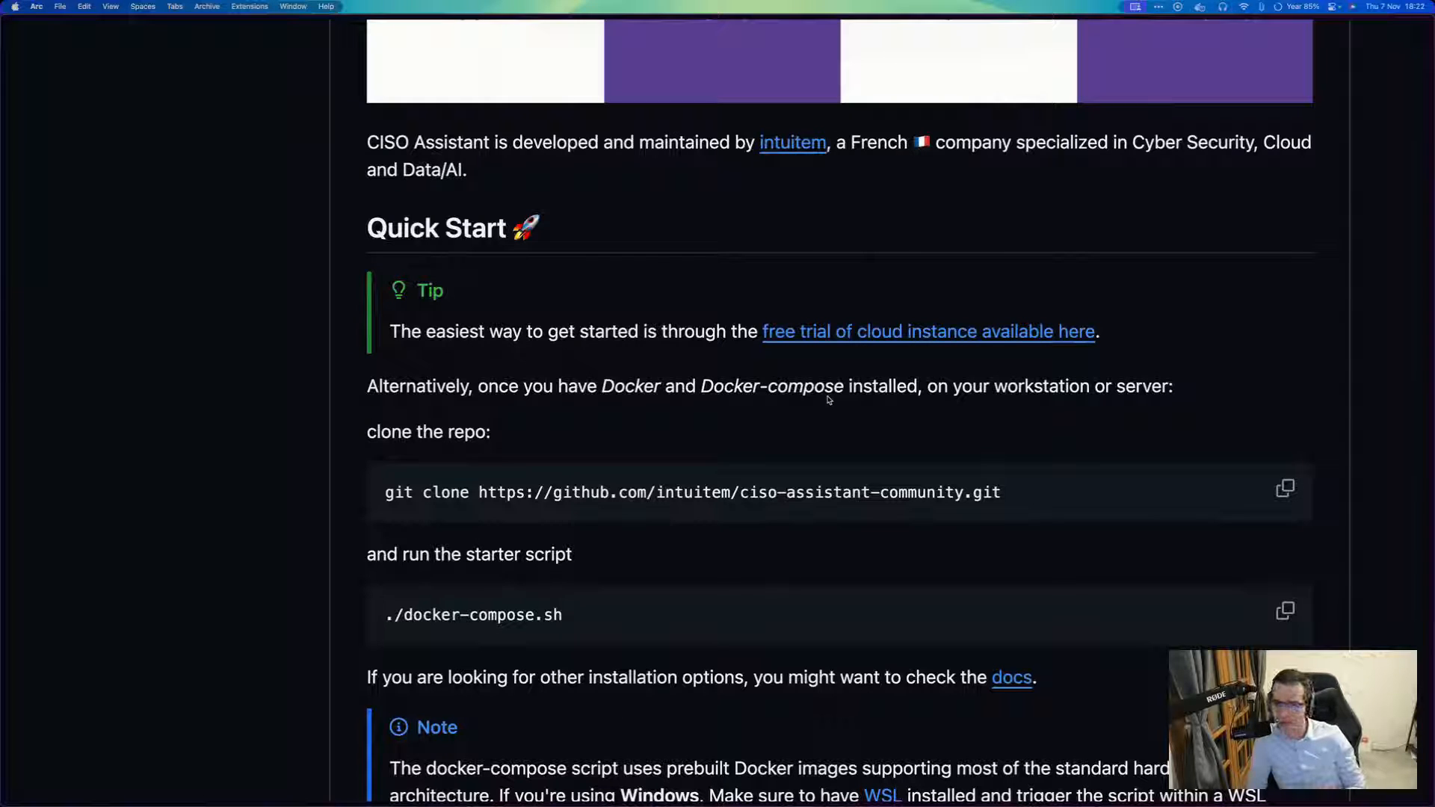
pyautogui.hscroll(5, 828, 400)
pyautogui.scroll(-2, 828, 400)
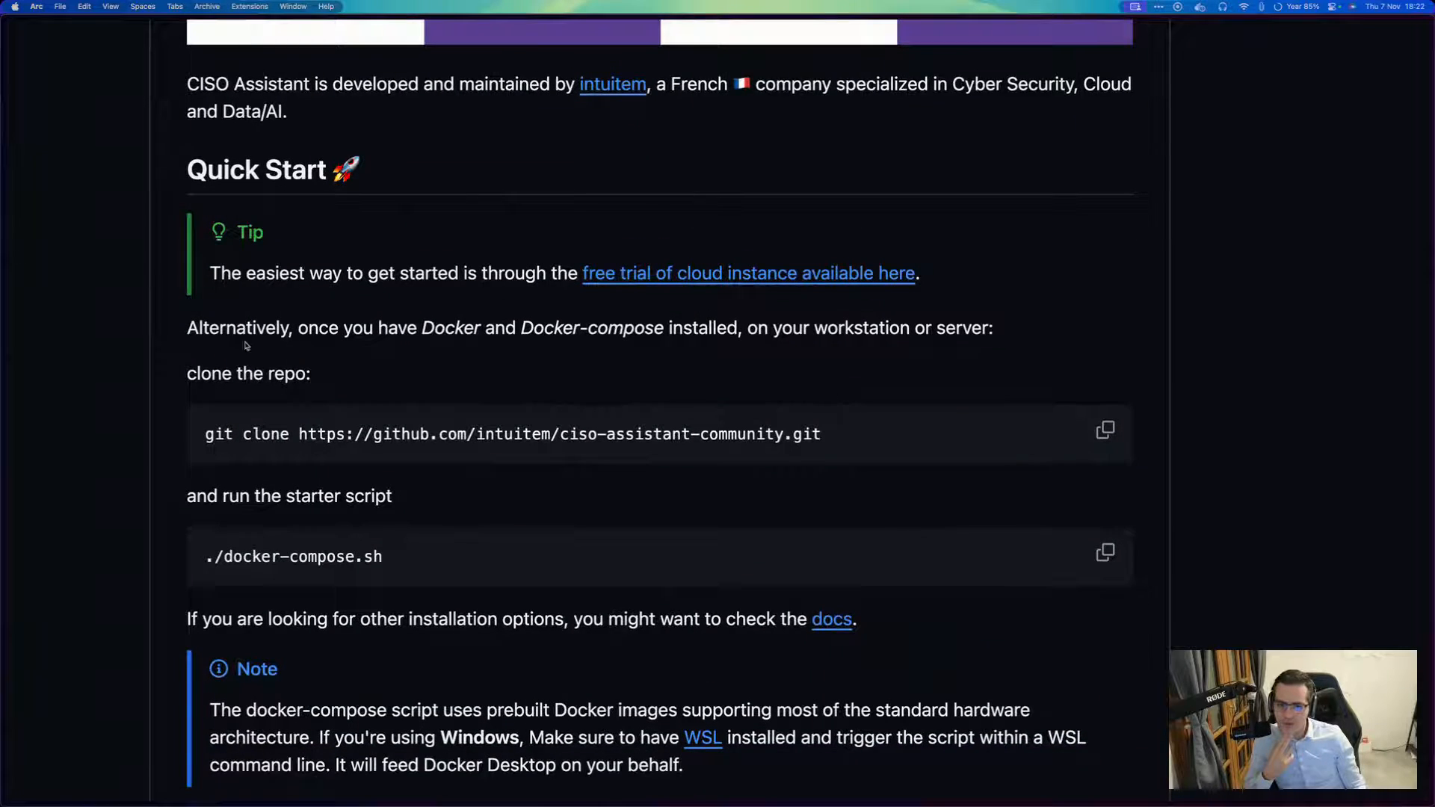
pyautogui.hotkey('ctrl', 'Up')
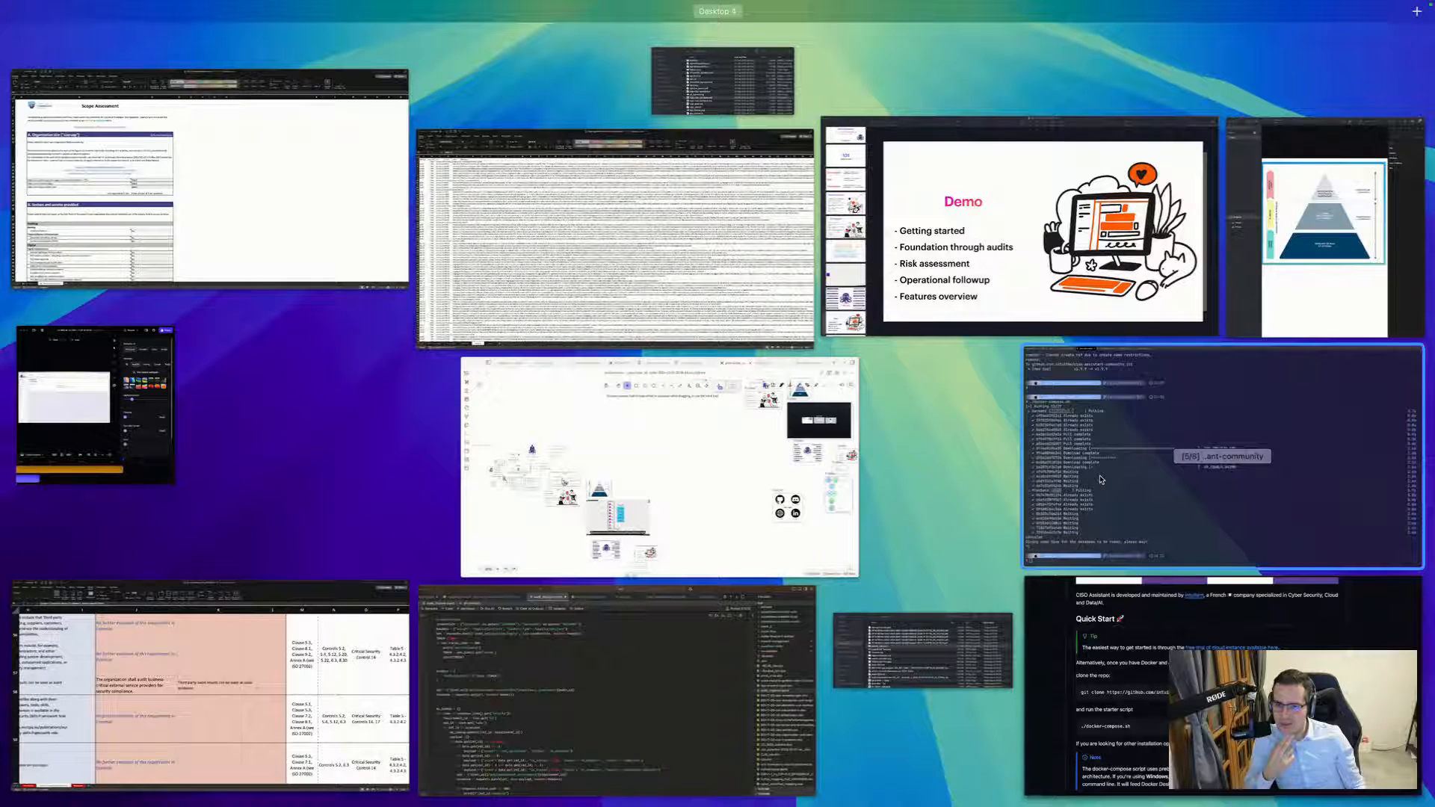
pyautogui.click(1100, 479)
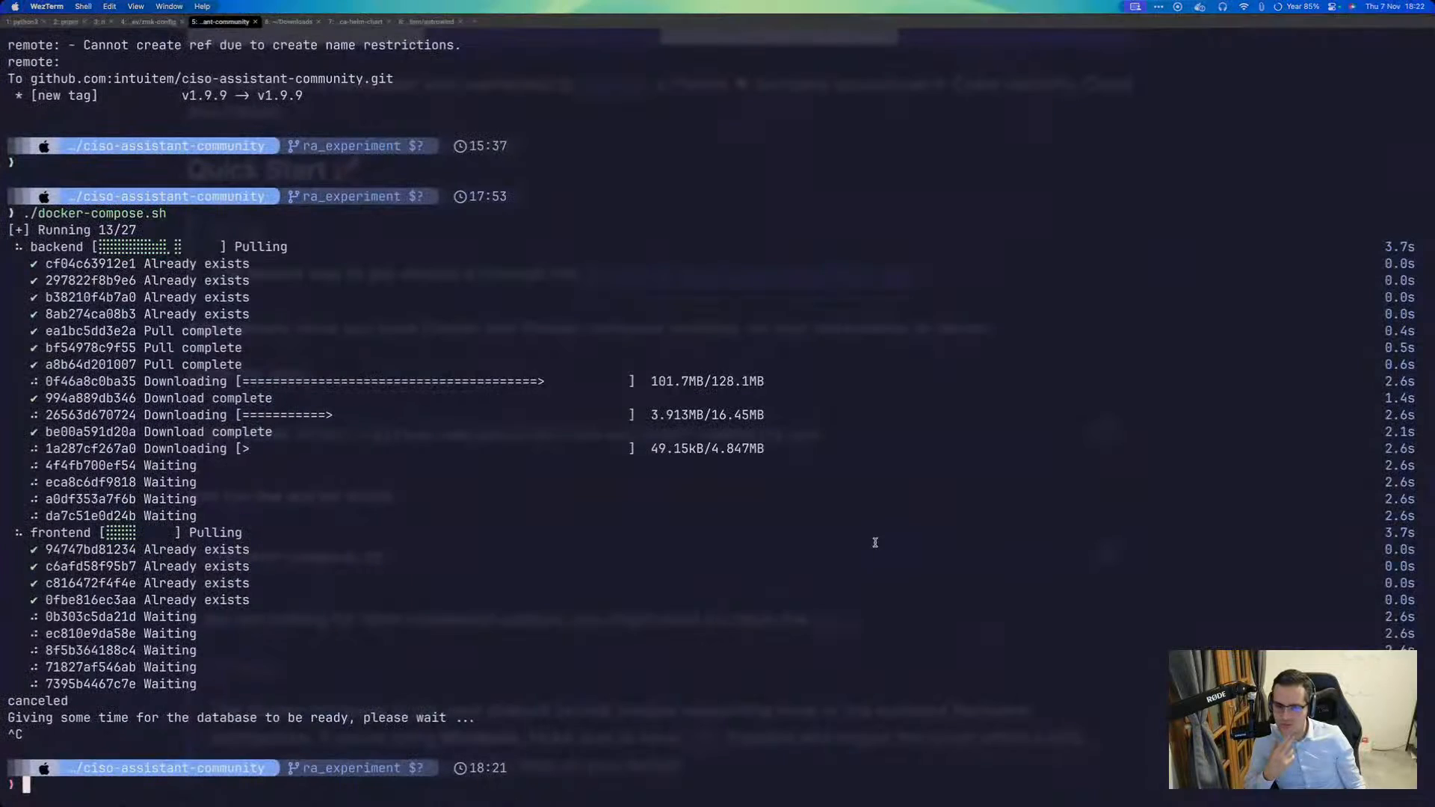
pyautogui.press('super+Tab')
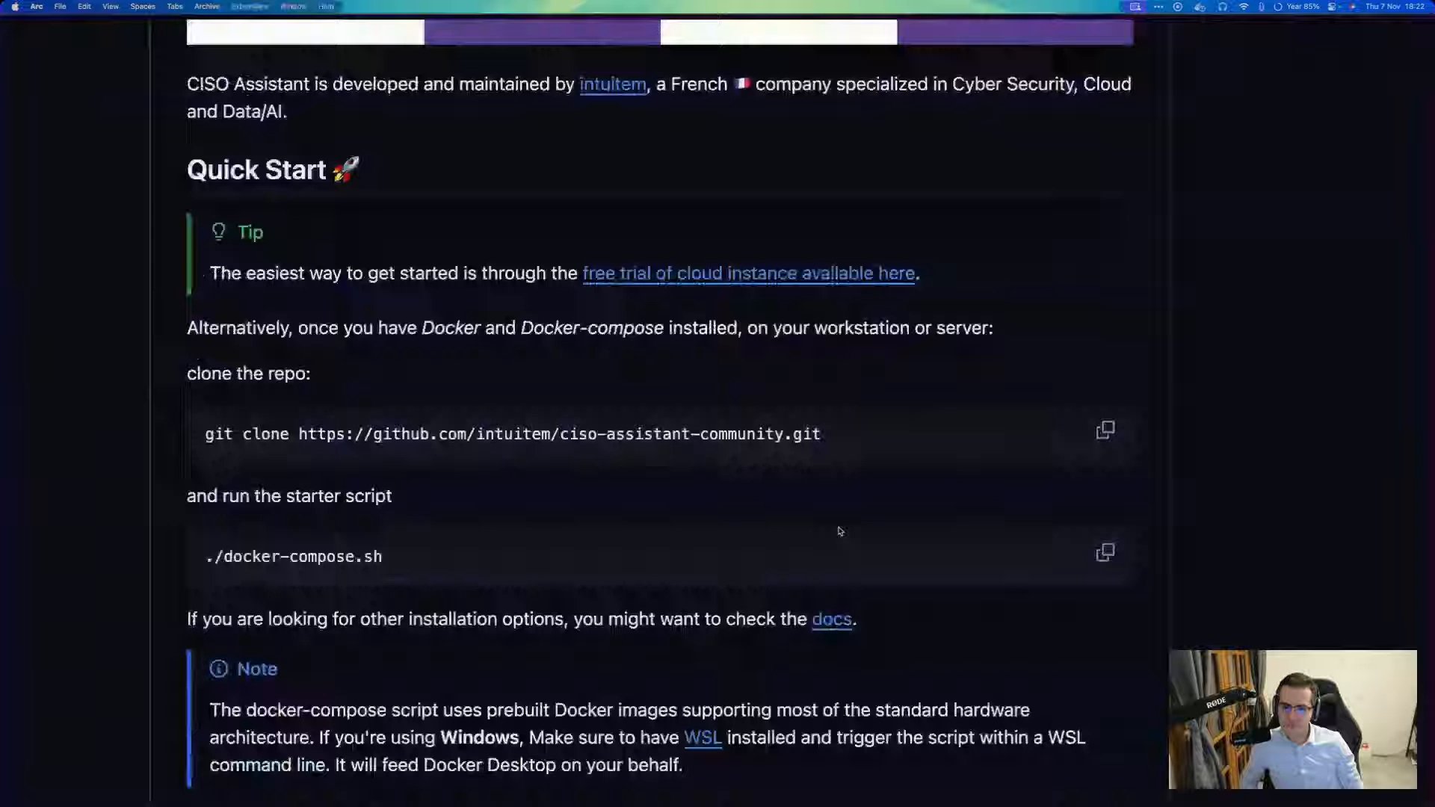
pyautogui.hotkey('ctrl', 'Tab')
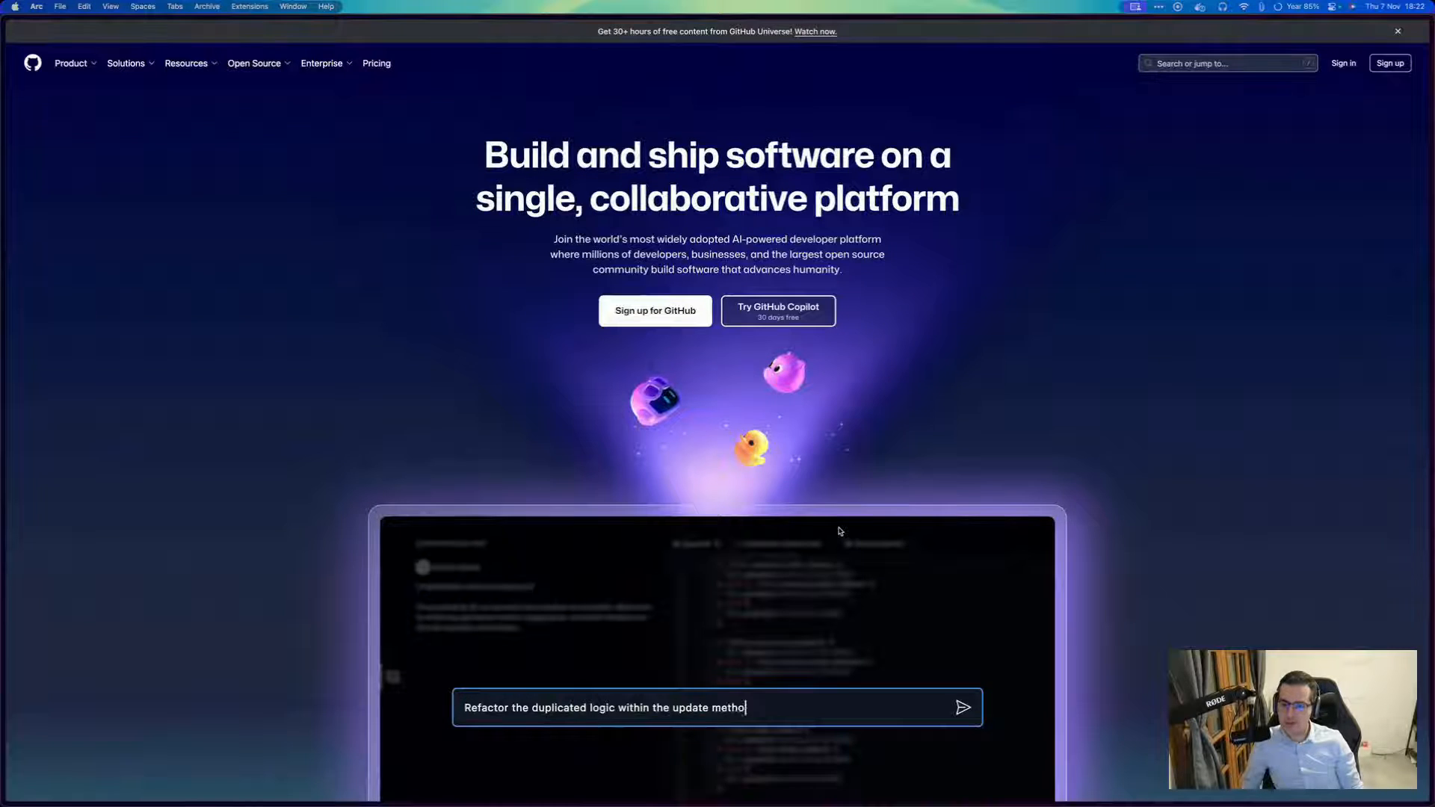
pyautogui.hotkey('ctrl', 'Tab')
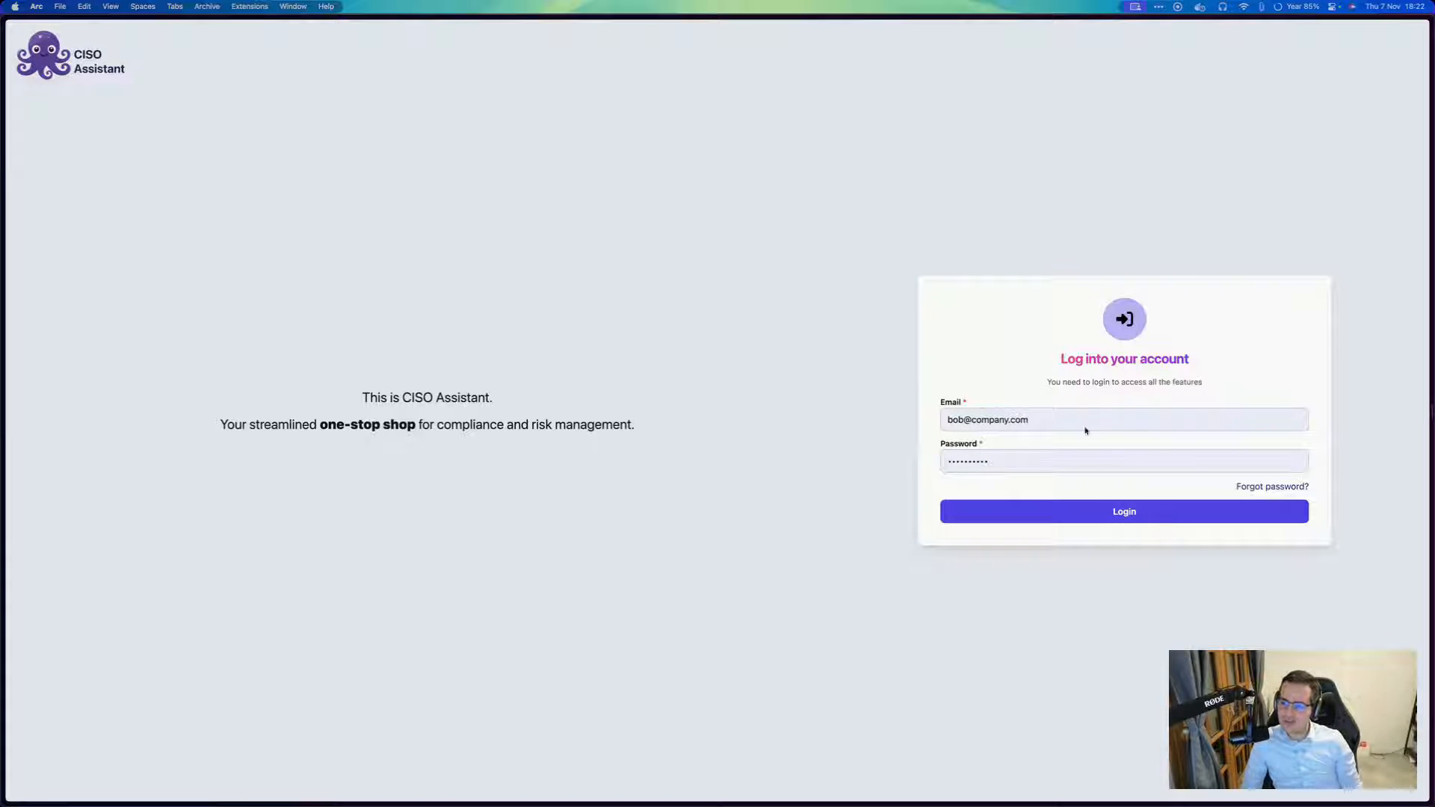
# Log in and enter the six-digit authenticator code to reach the Analytics dashboard.
pyautogui.click(1112, 520)
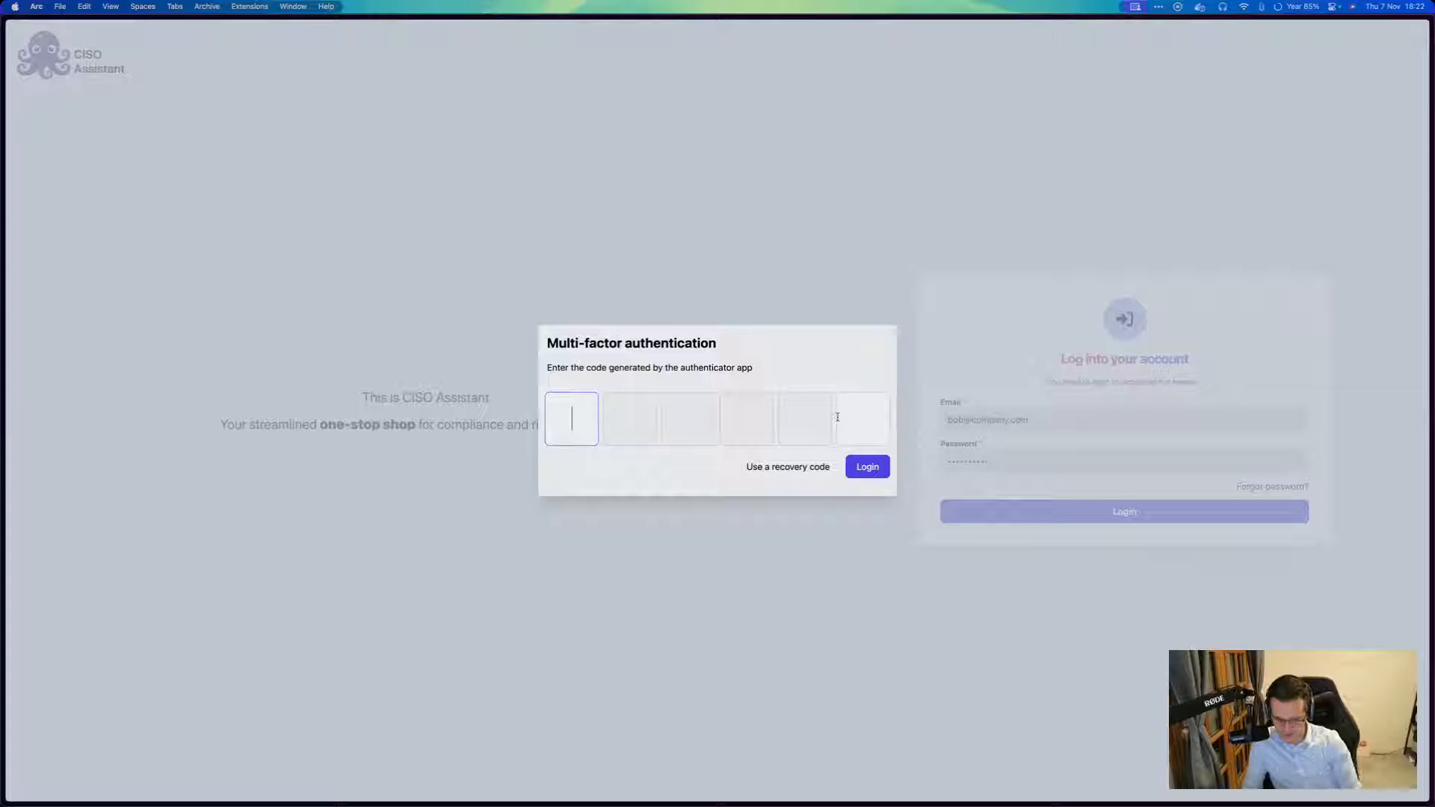
pyautogui.press('BackSpace')
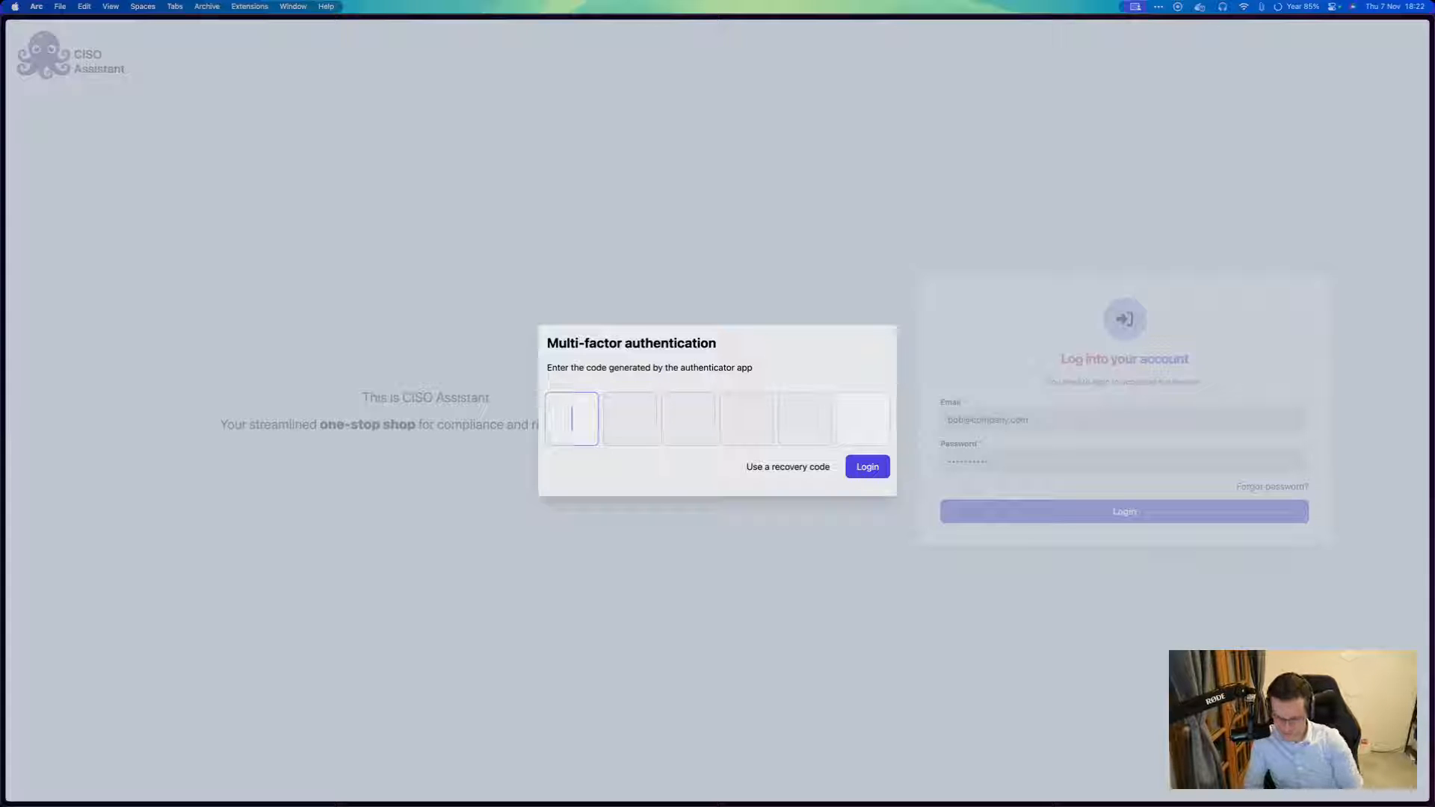
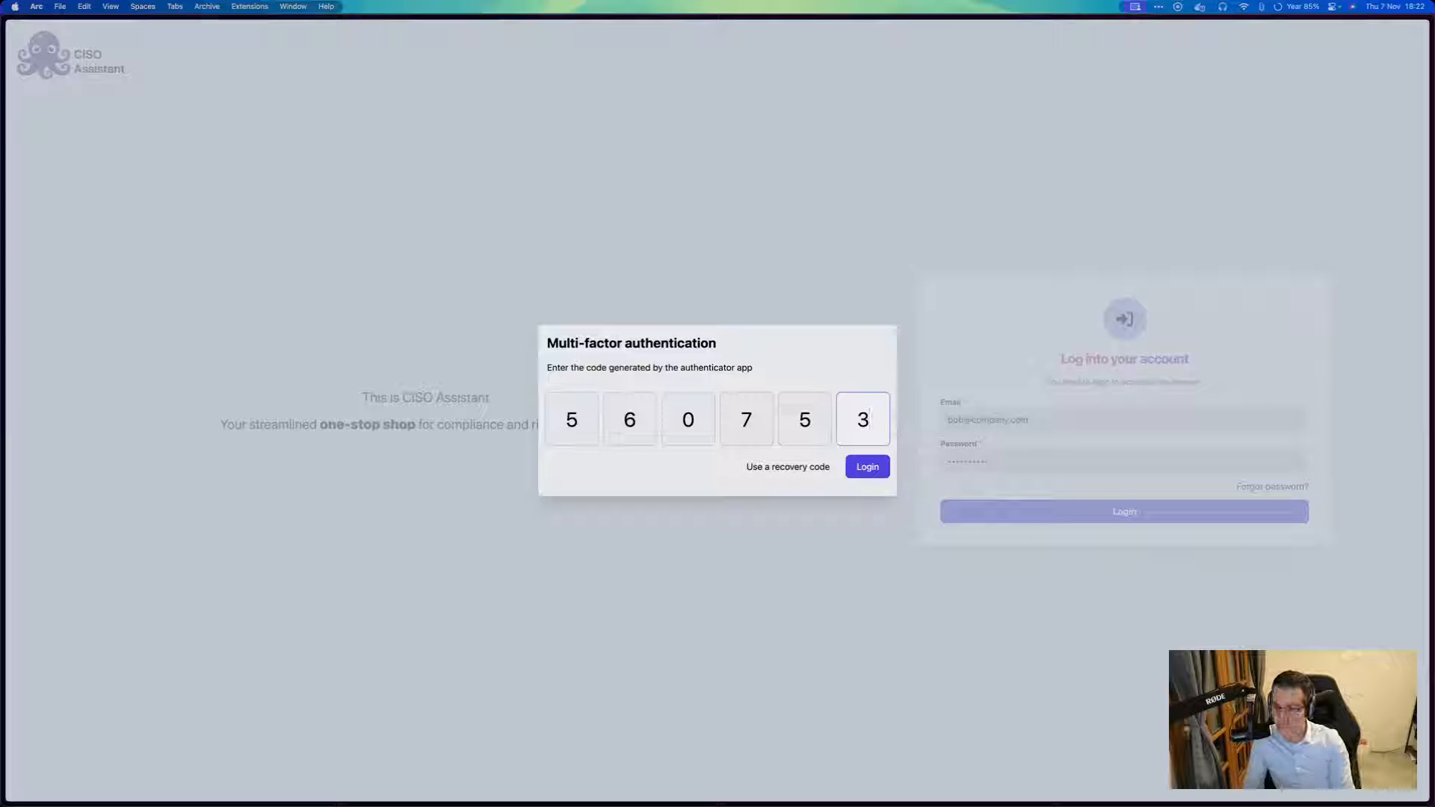
pyautogui.press('Return')
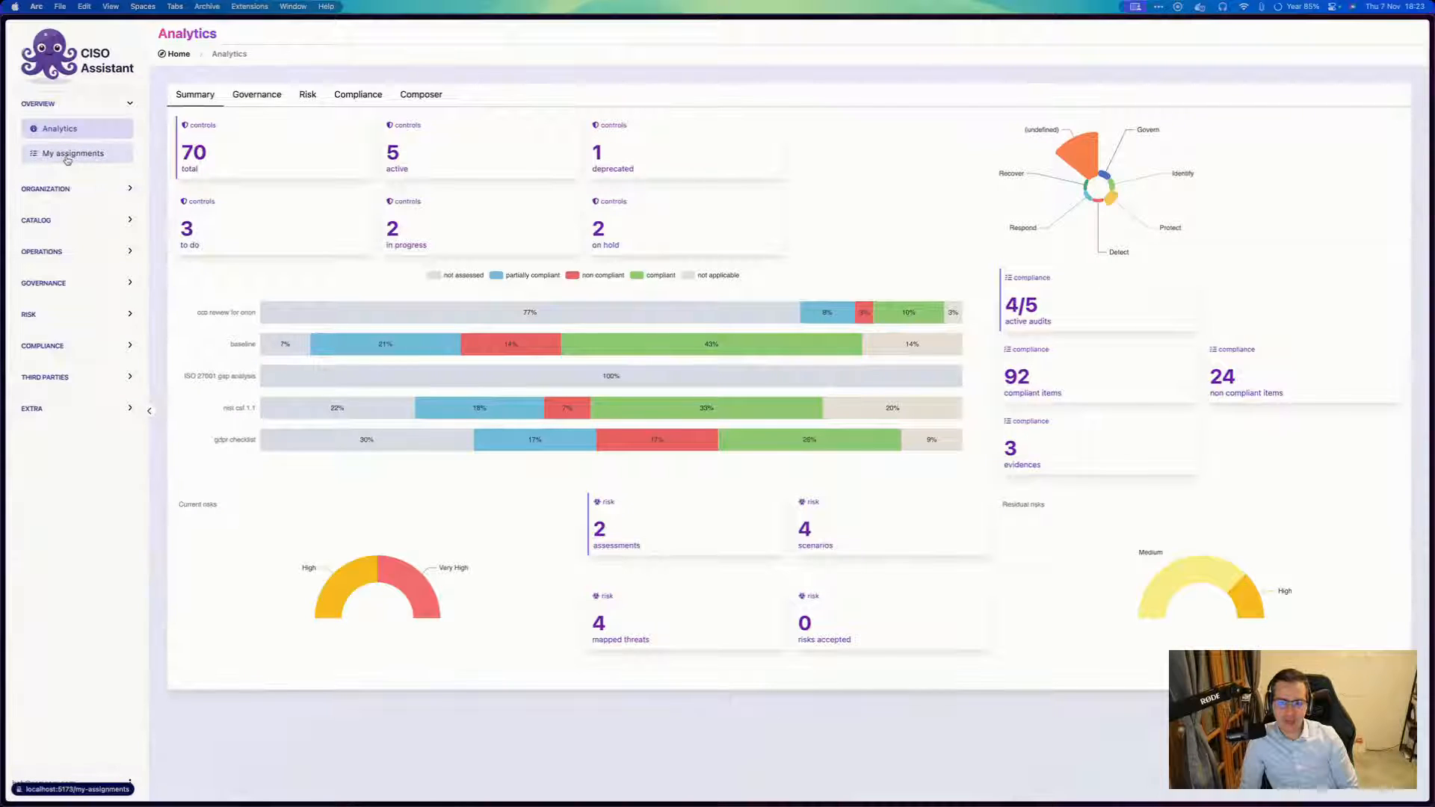
# Review My assignments (controls, five audits, risk assessments), then open Organization > Domains.
pyautogui.click(69, 157)
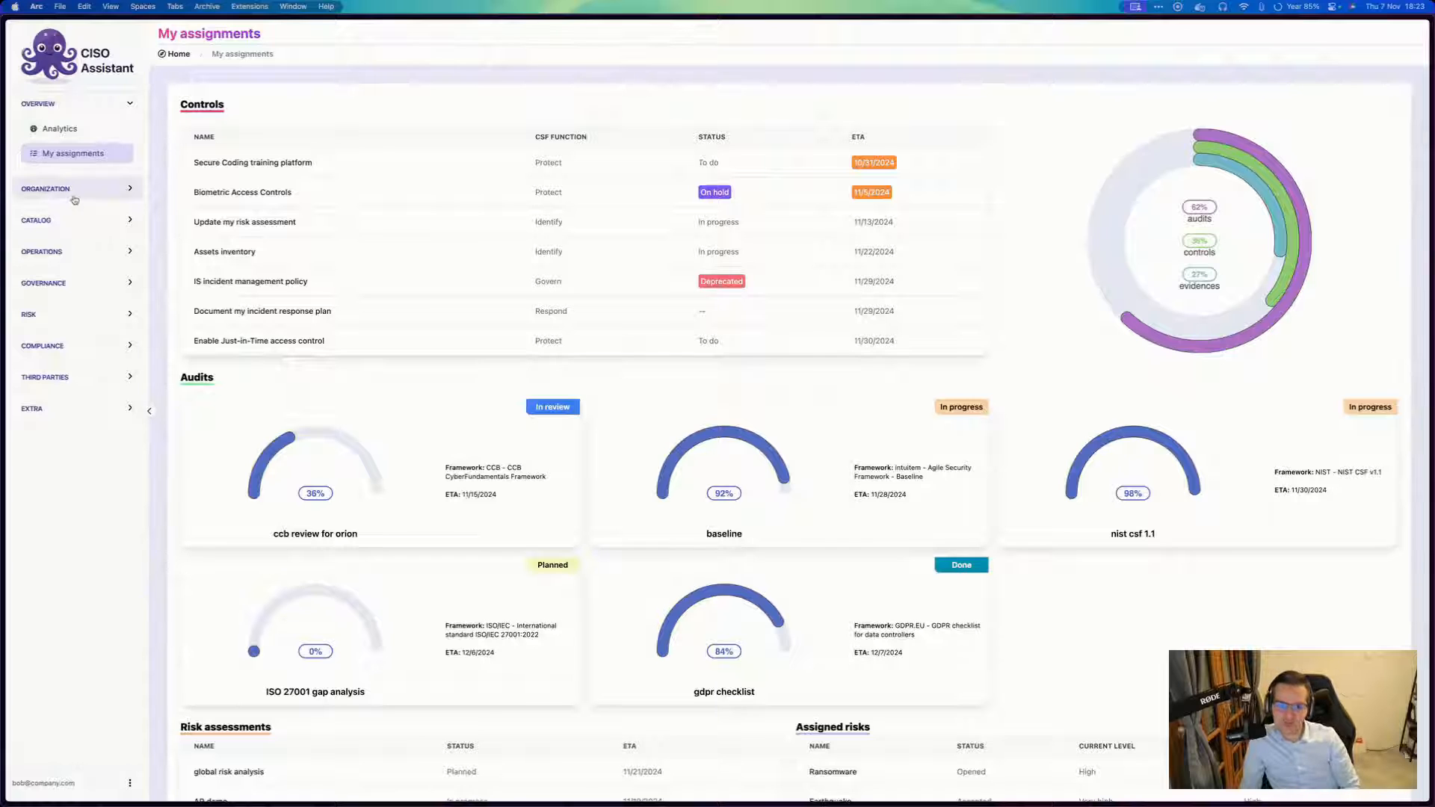
pyautogui.click(74, 191)
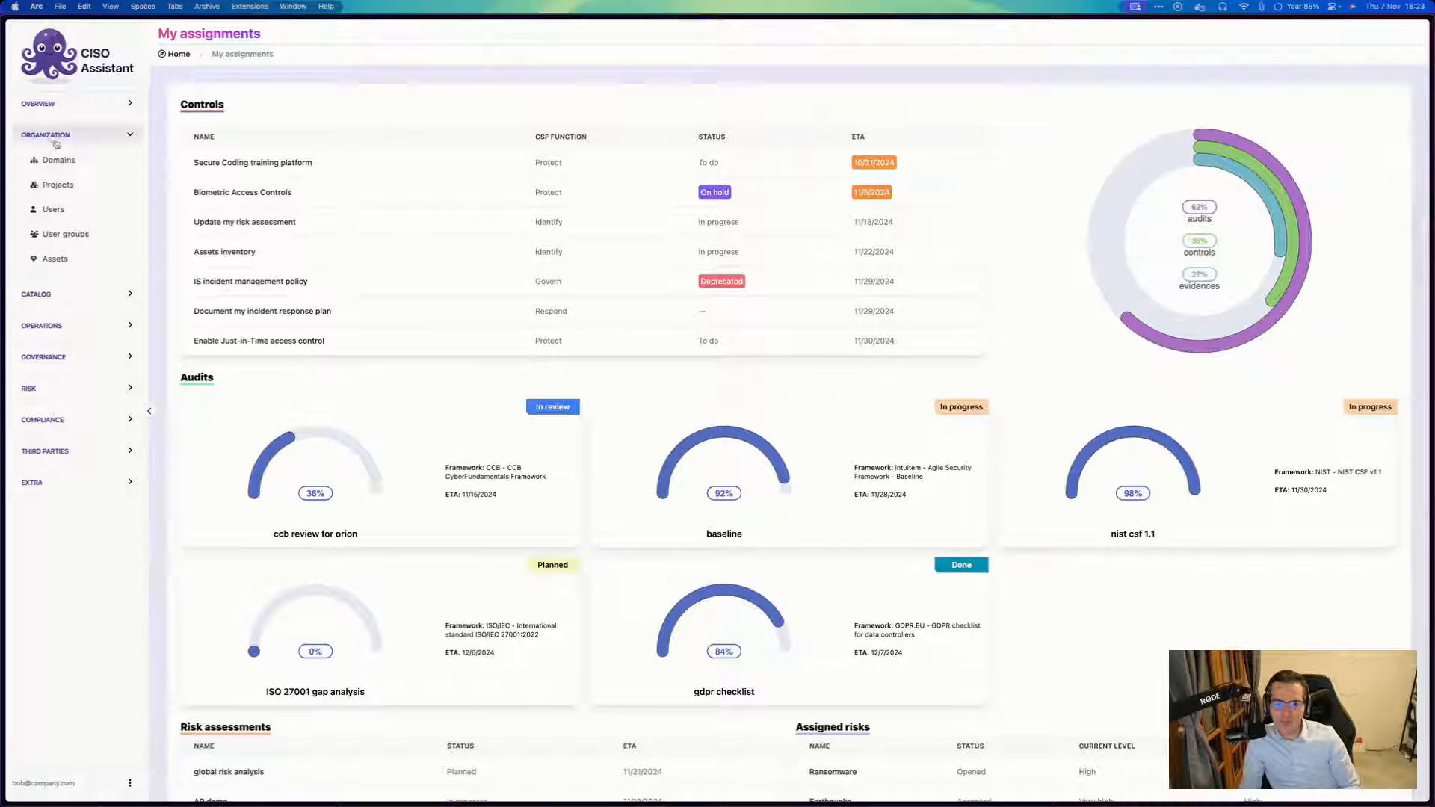
pyautogui.click(57, 159)
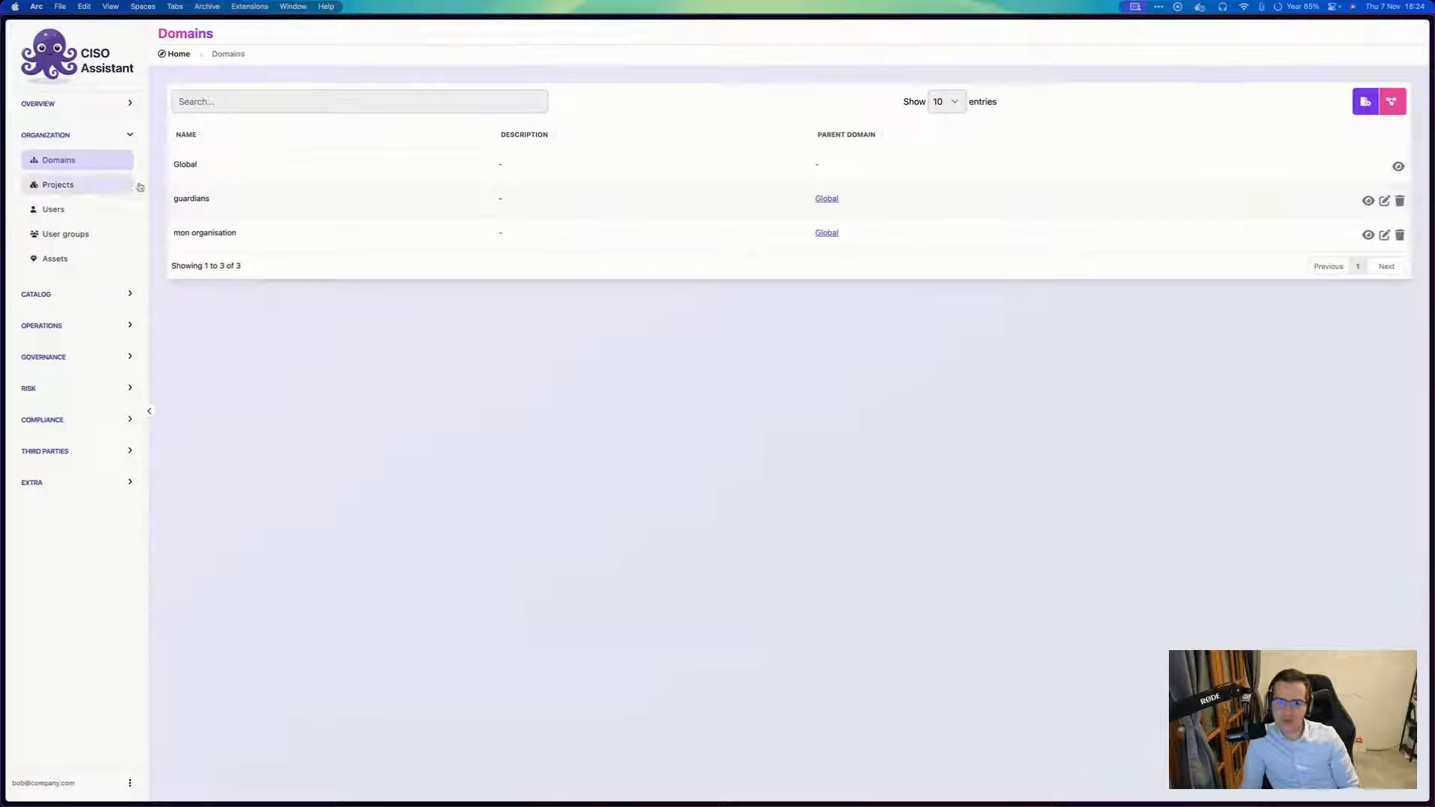
# Create a new domain named studygrc.
pyautogui.click(1367, 105)
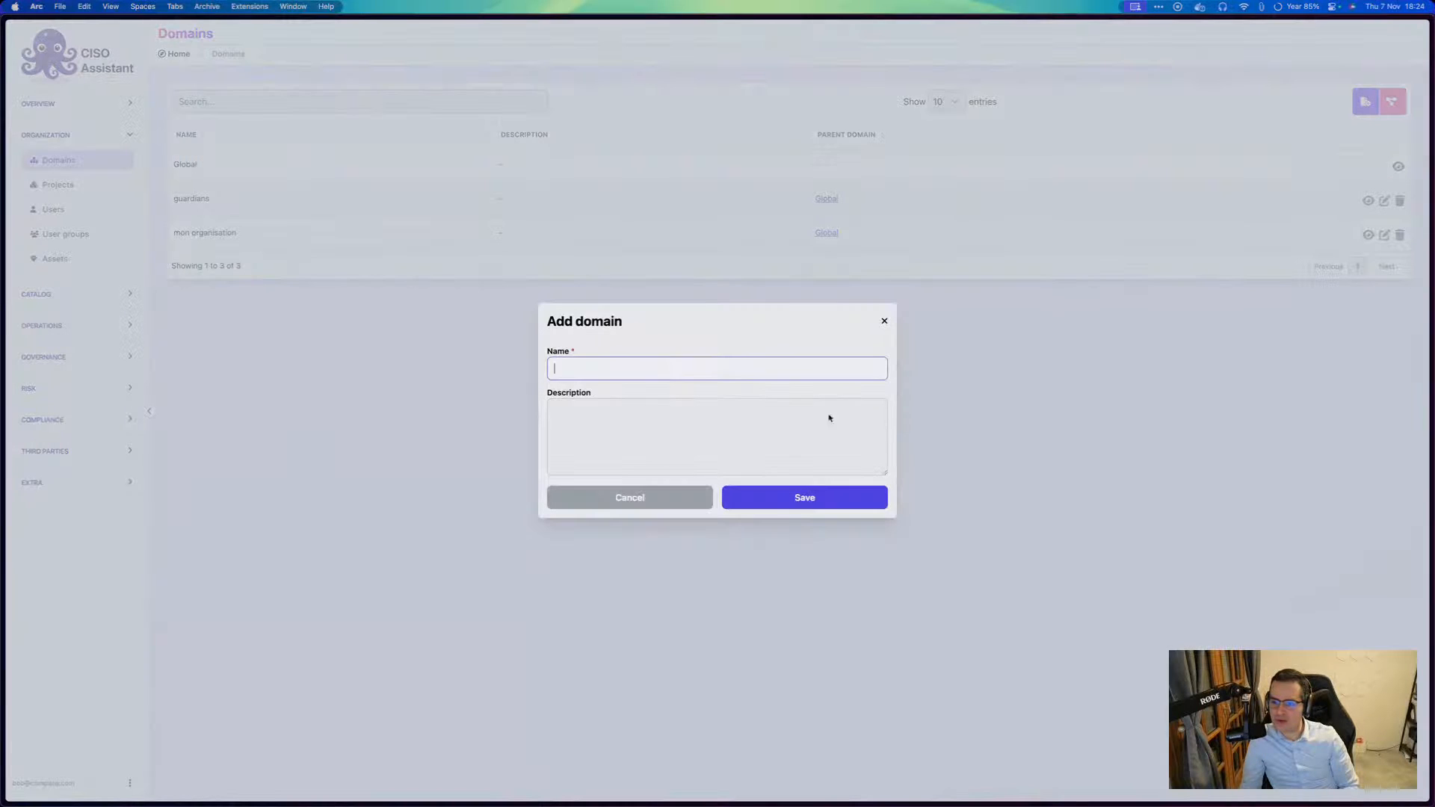
pyautogui.write('s')
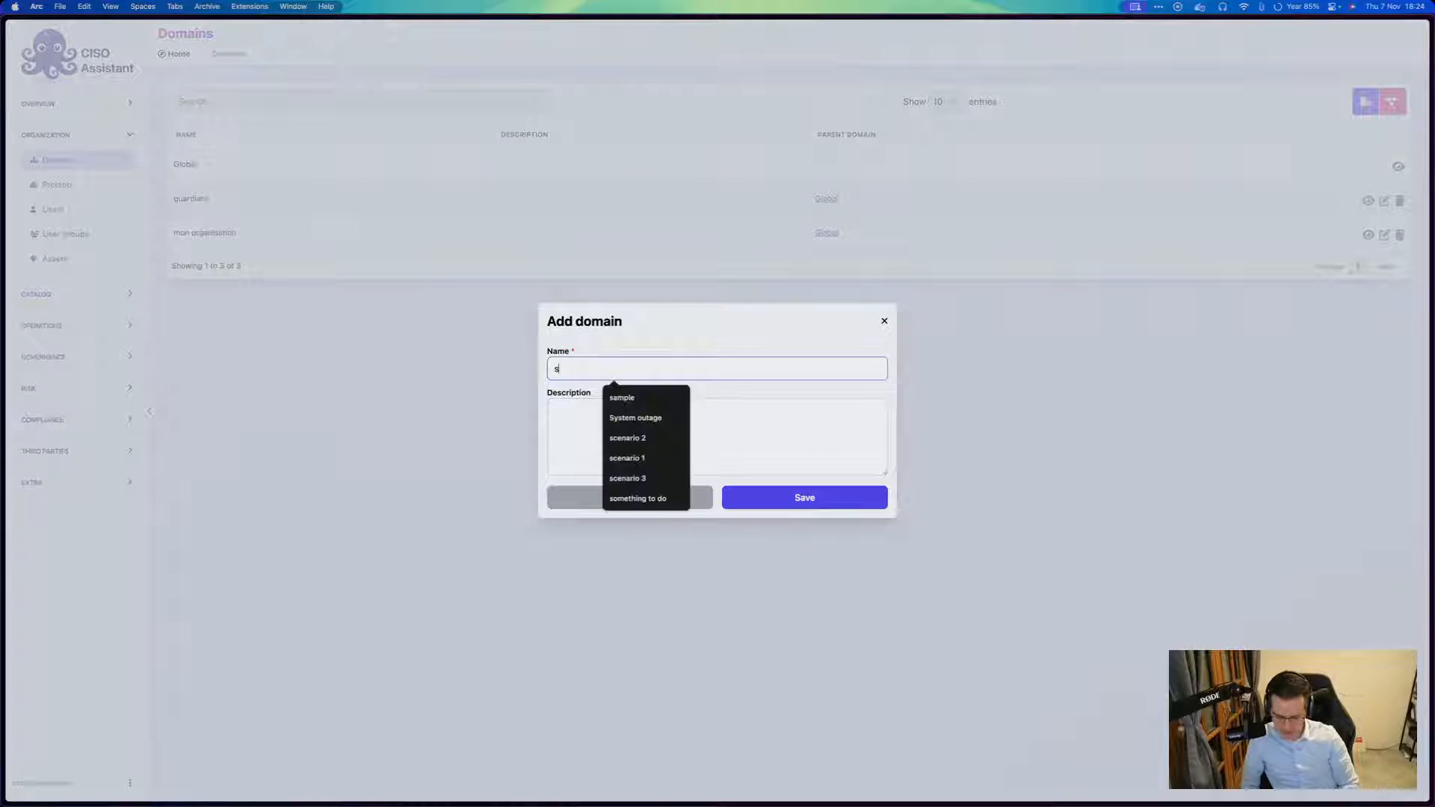
pyautogui.write('tudygro')
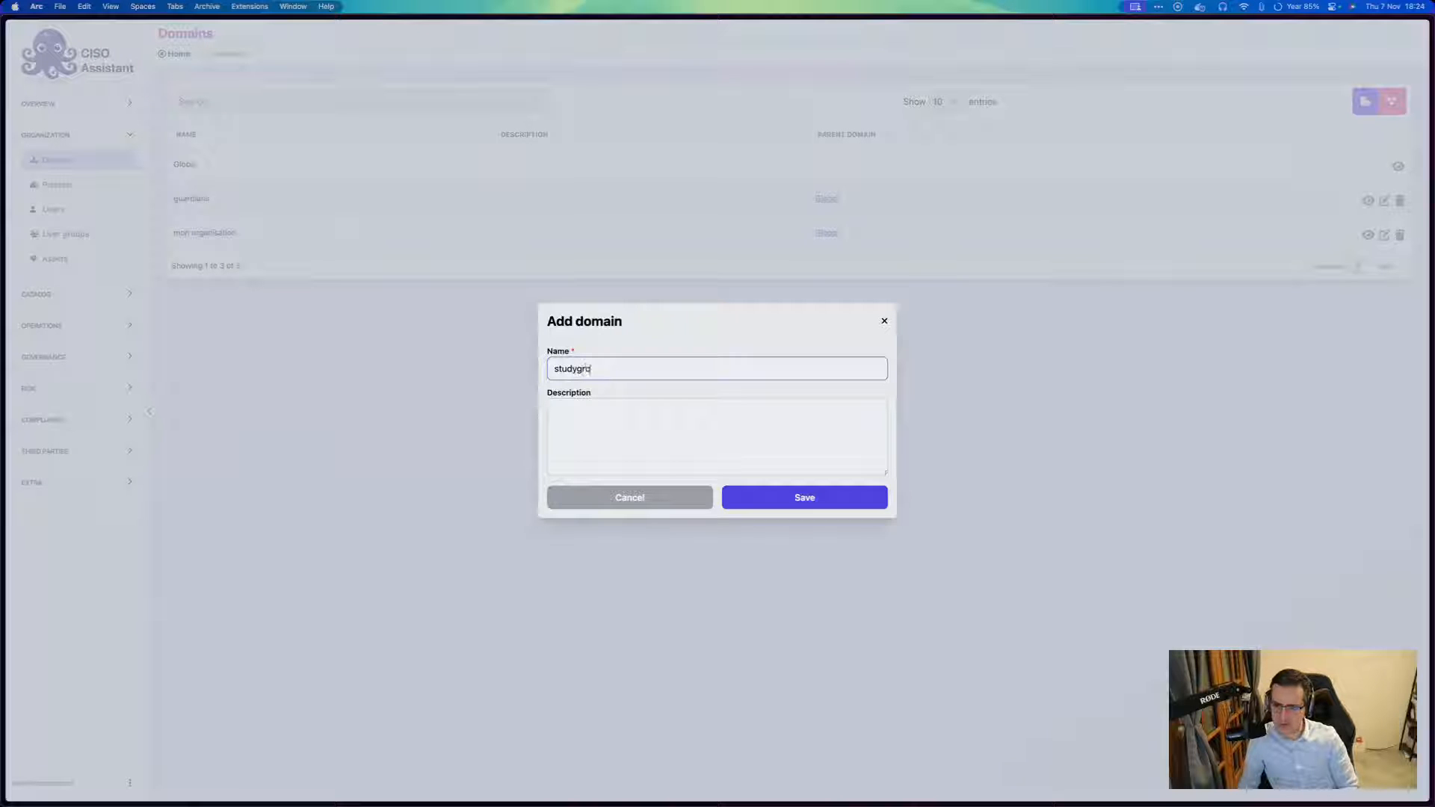
pyautogui.press('Return')
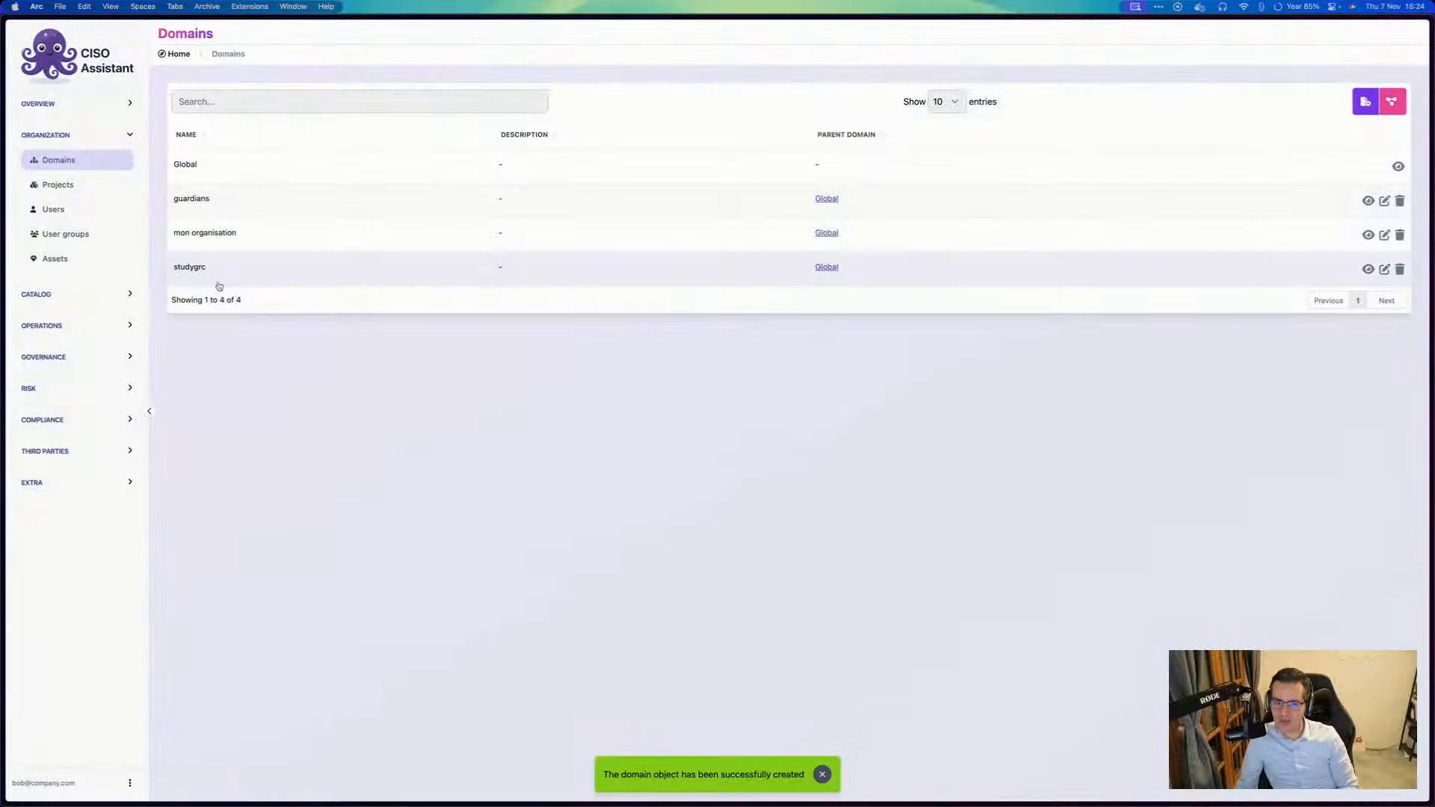
# Add a project named general to the studygrc domain.
pyautogui.click(227, 284)
pyautogui.click(812, 307)
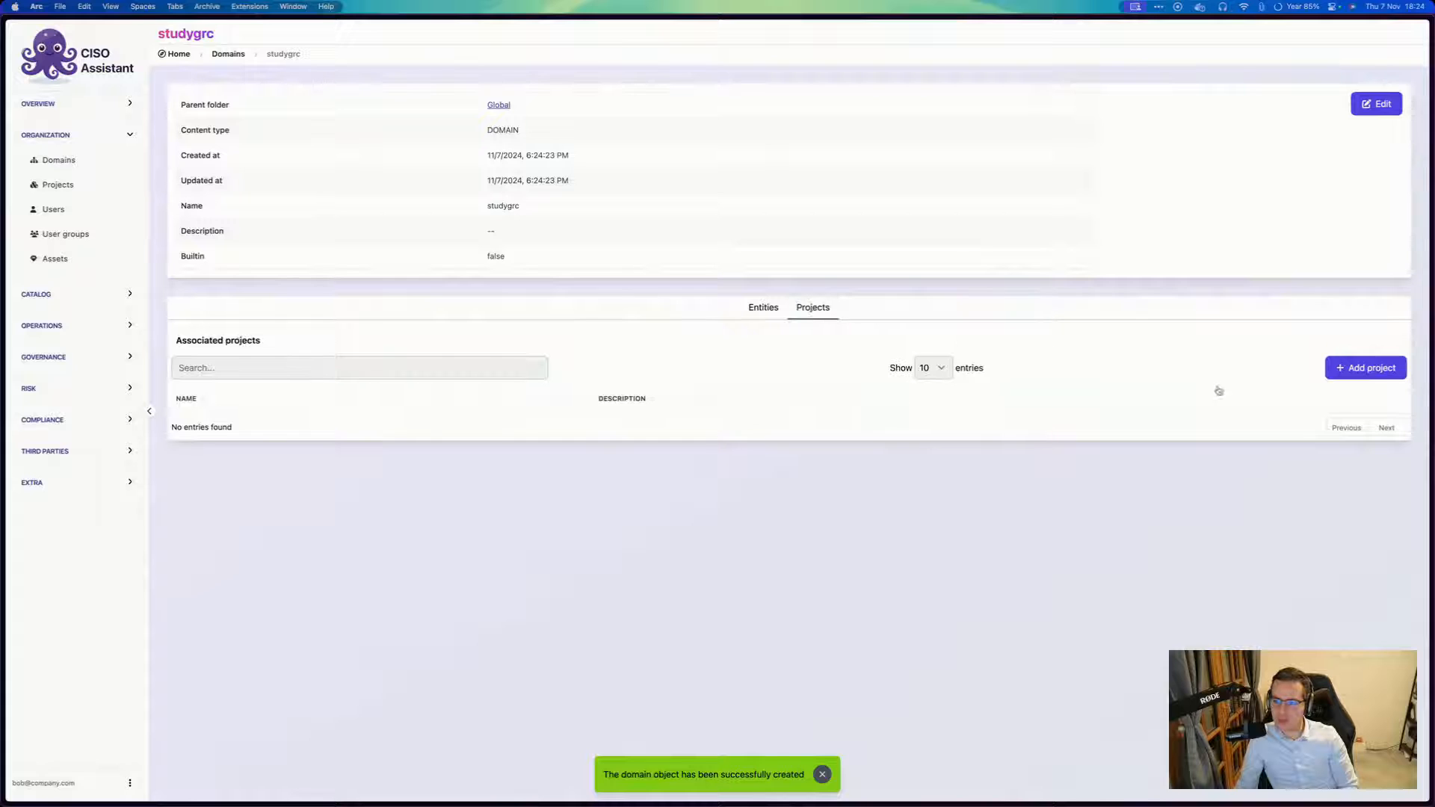
pyautogui.click(1379, 368)
pyautogui.write('general')
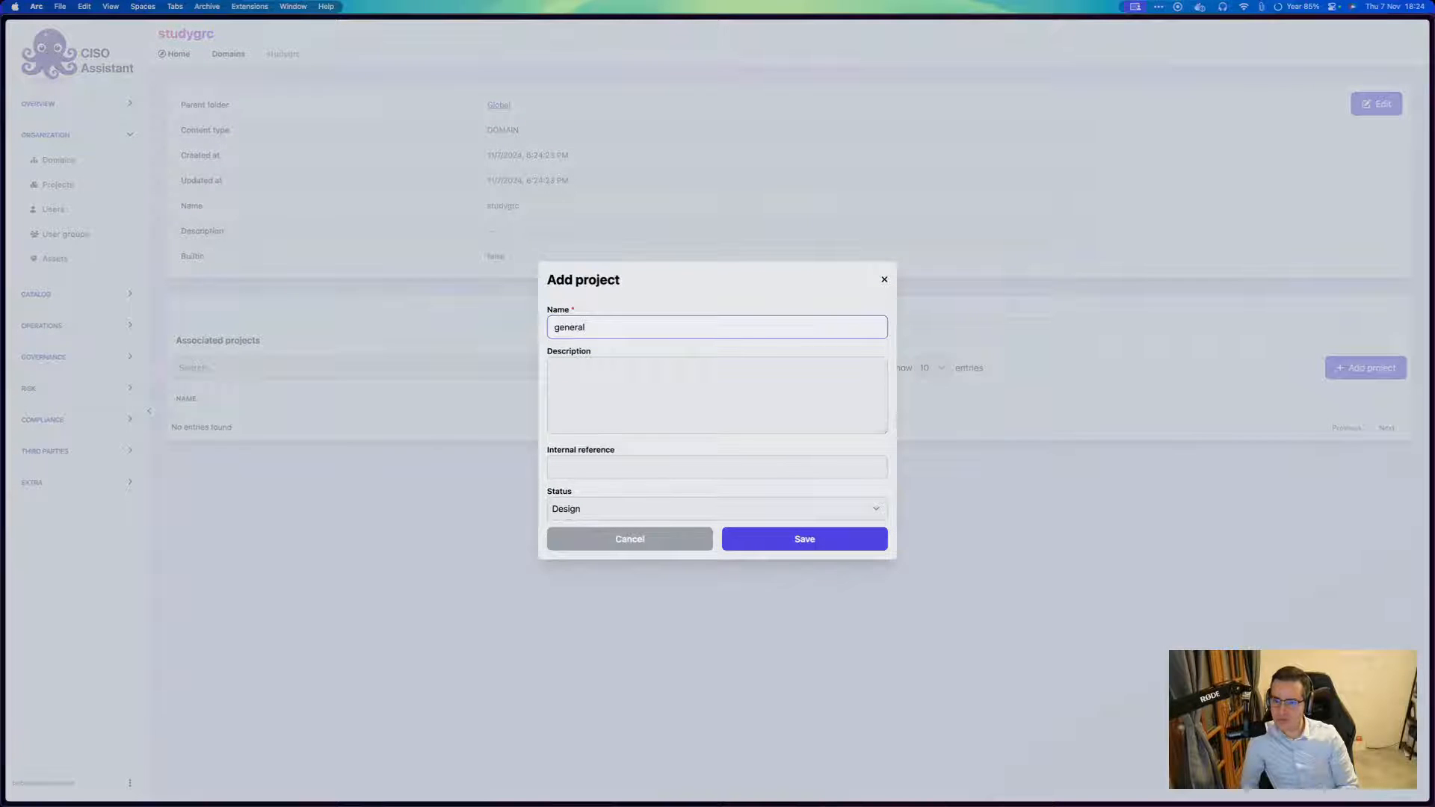
pyautogui.press('Return')
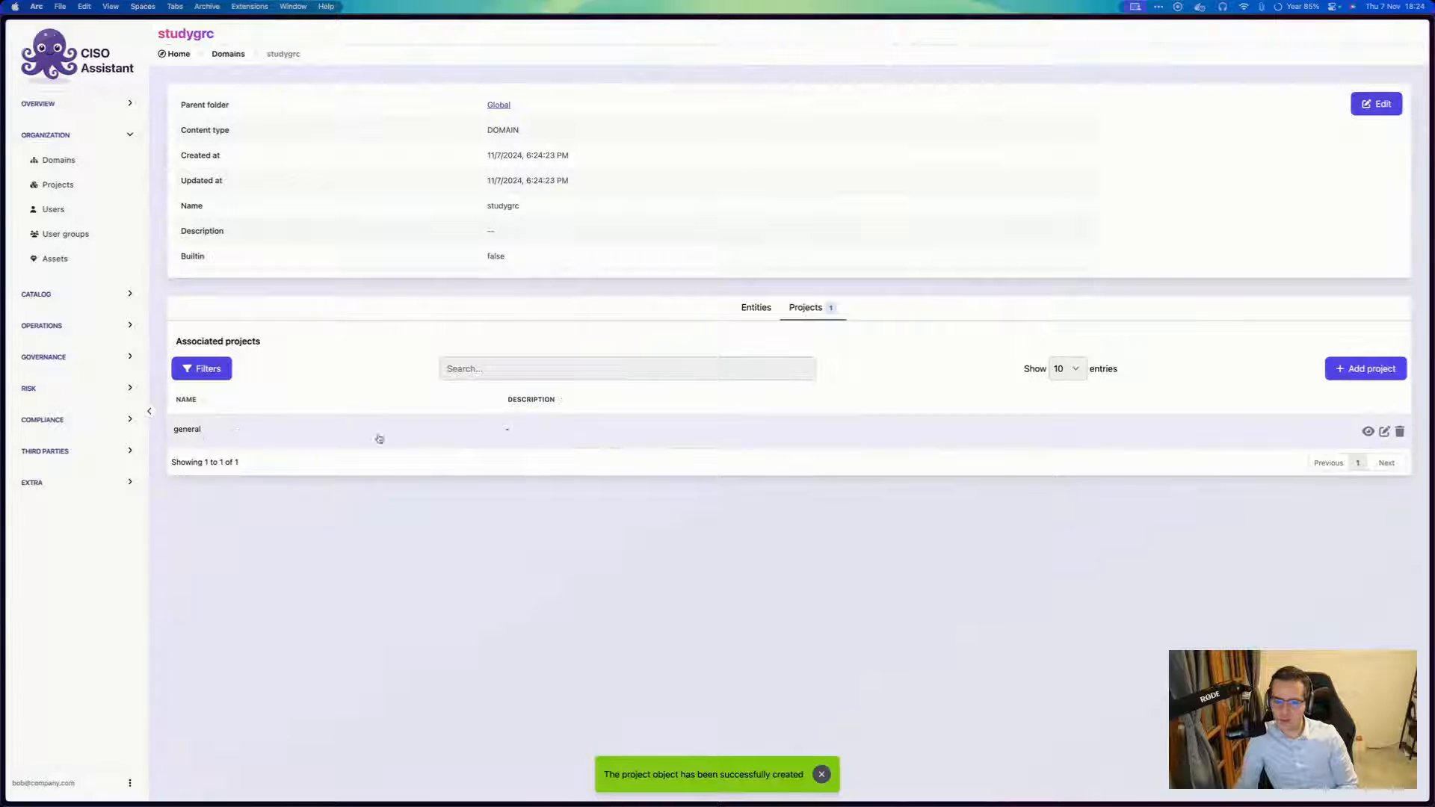
# Check the general project's audits, then open the Users list.
pyautogui.click(380, 439)
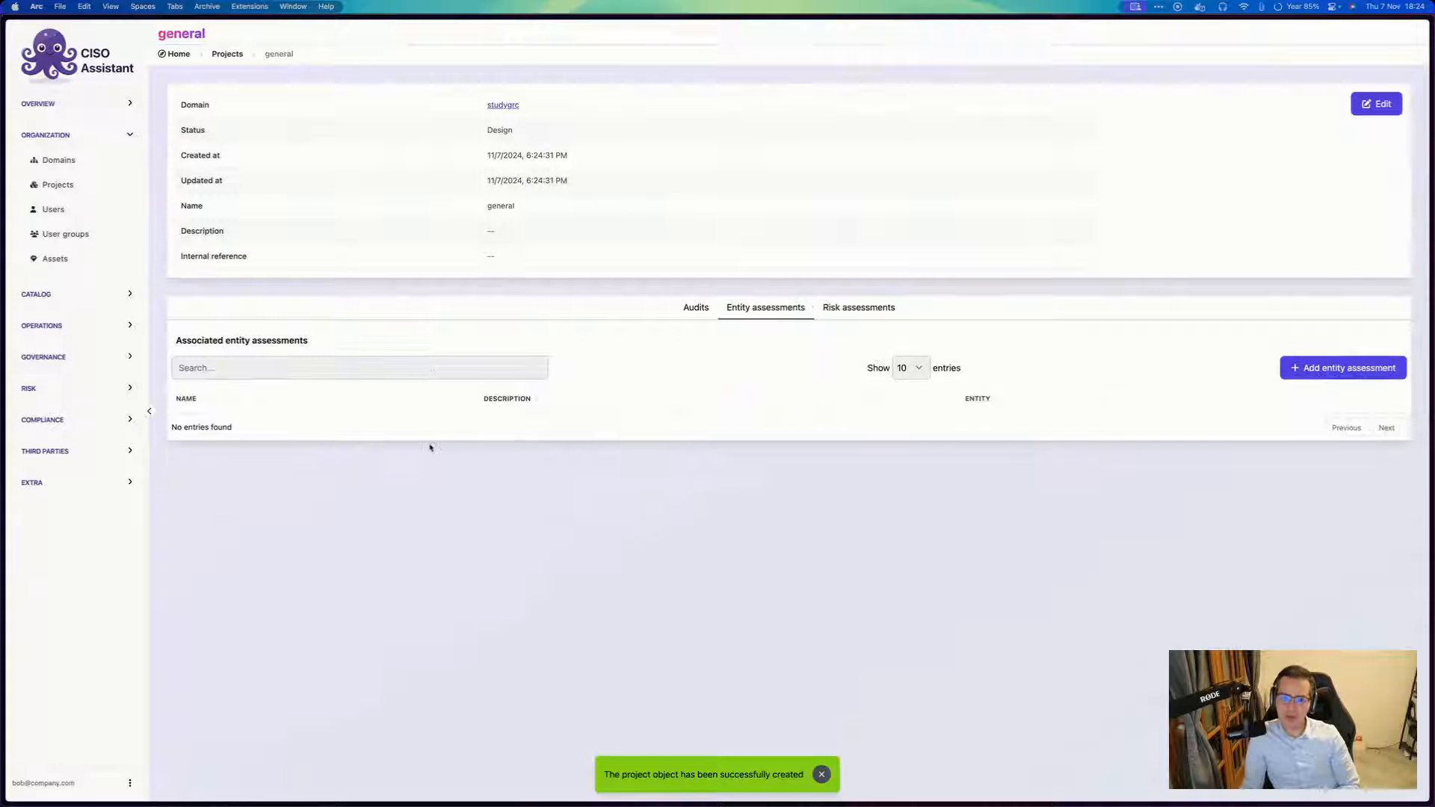
pyautogui.click(695, 310)
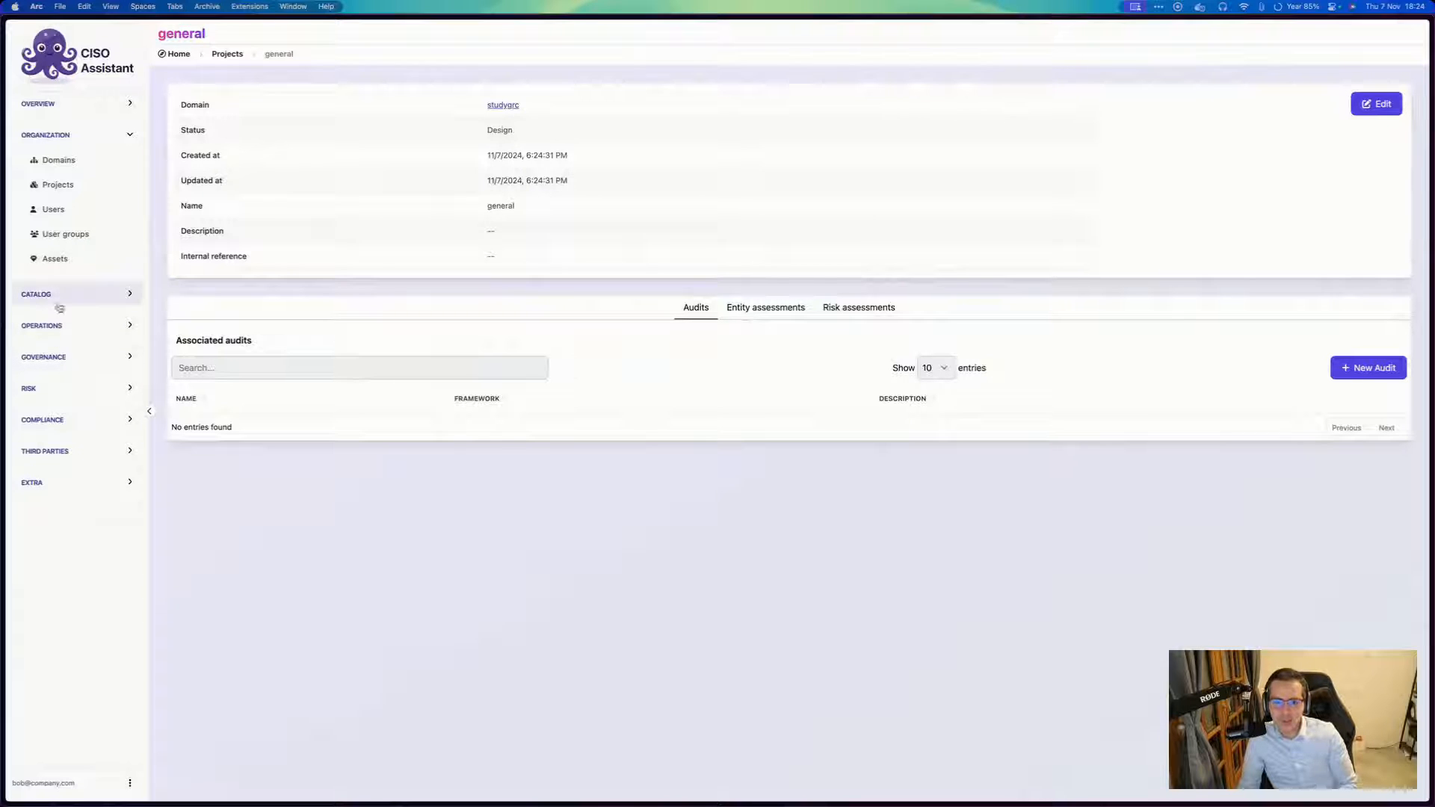
pyautogui.click(44, 211)
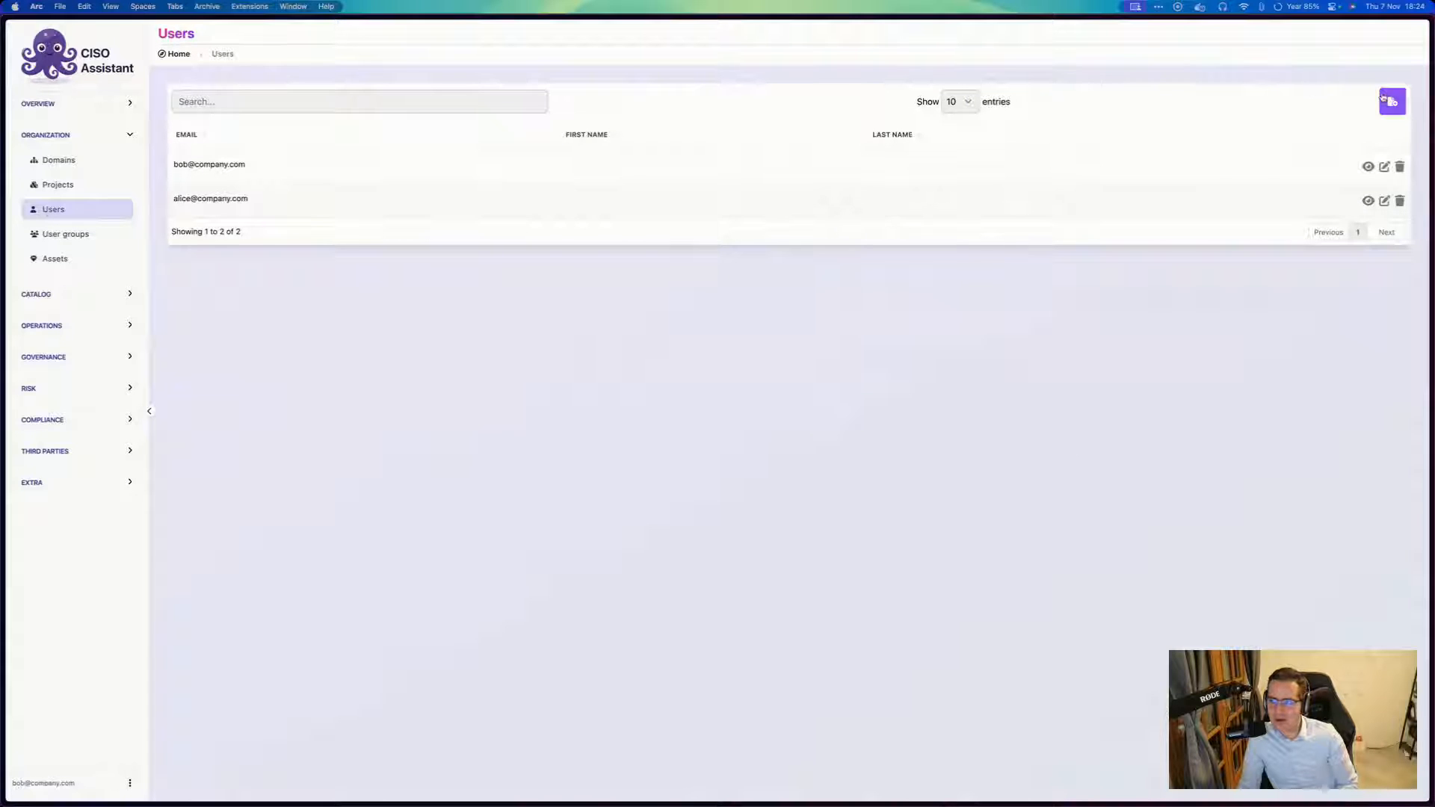
# Browse the 16 user groups, then view the four Global-domain assets.
pyautogui.click(59, 238)
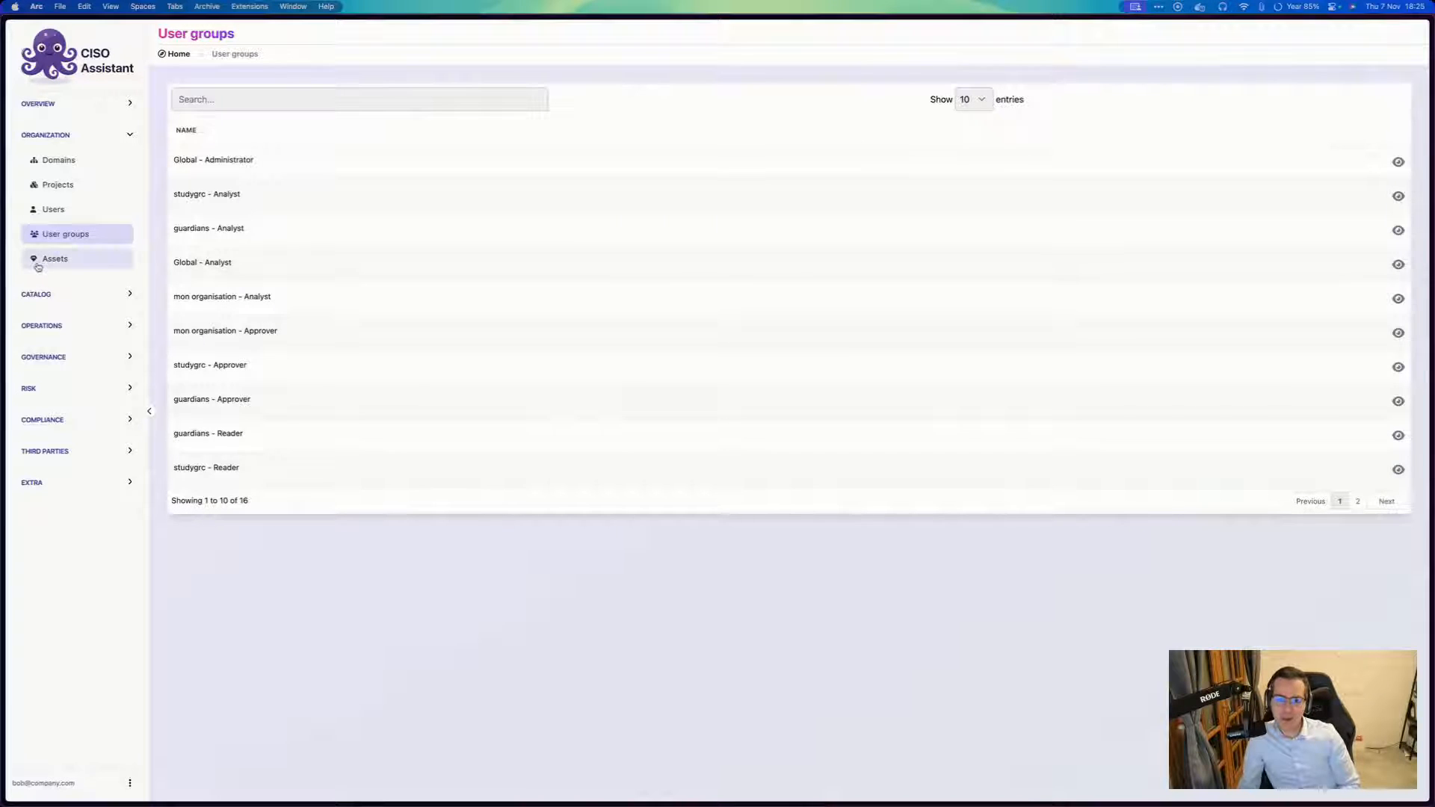
pyautogui.click(117, 265)
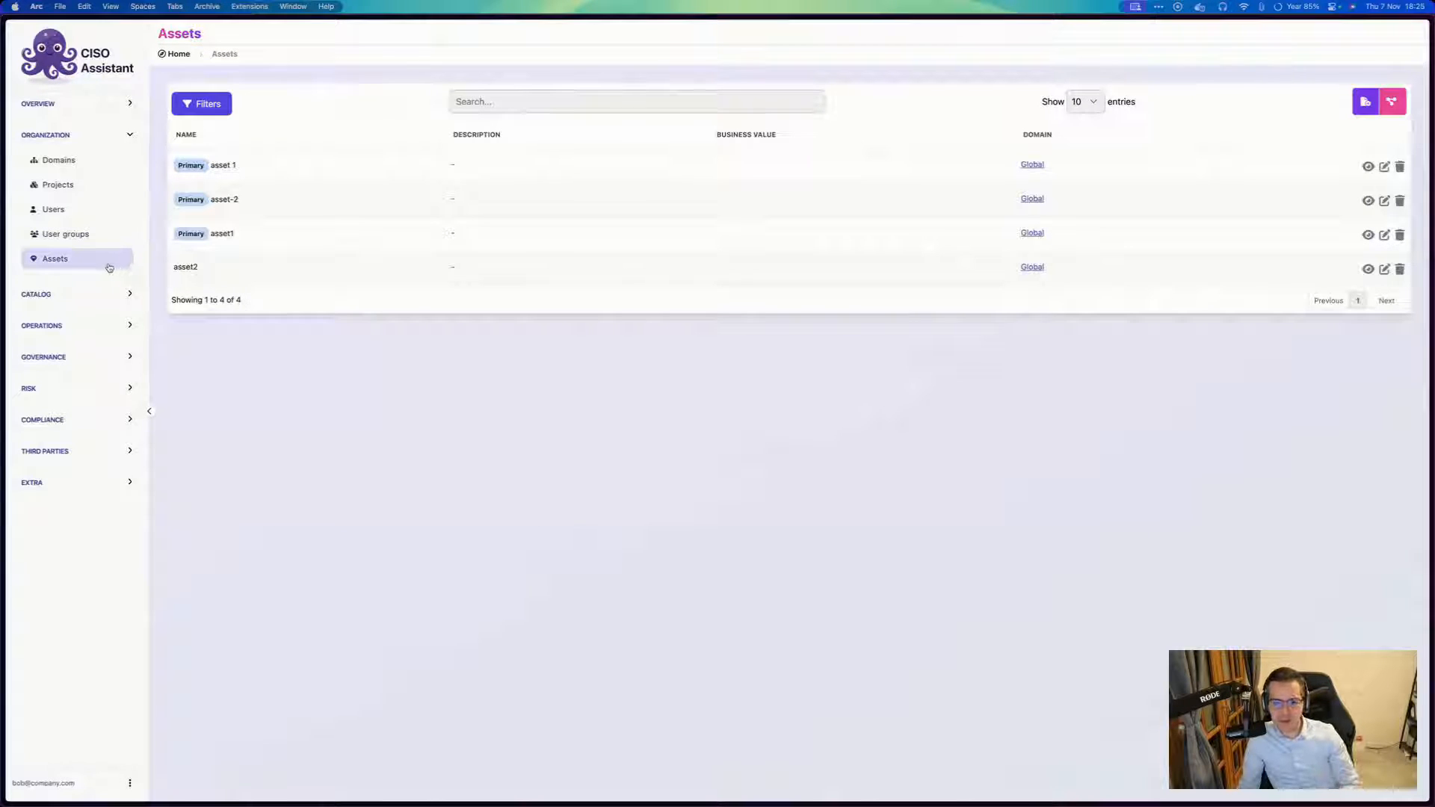
pyautogui.click(76, 301)
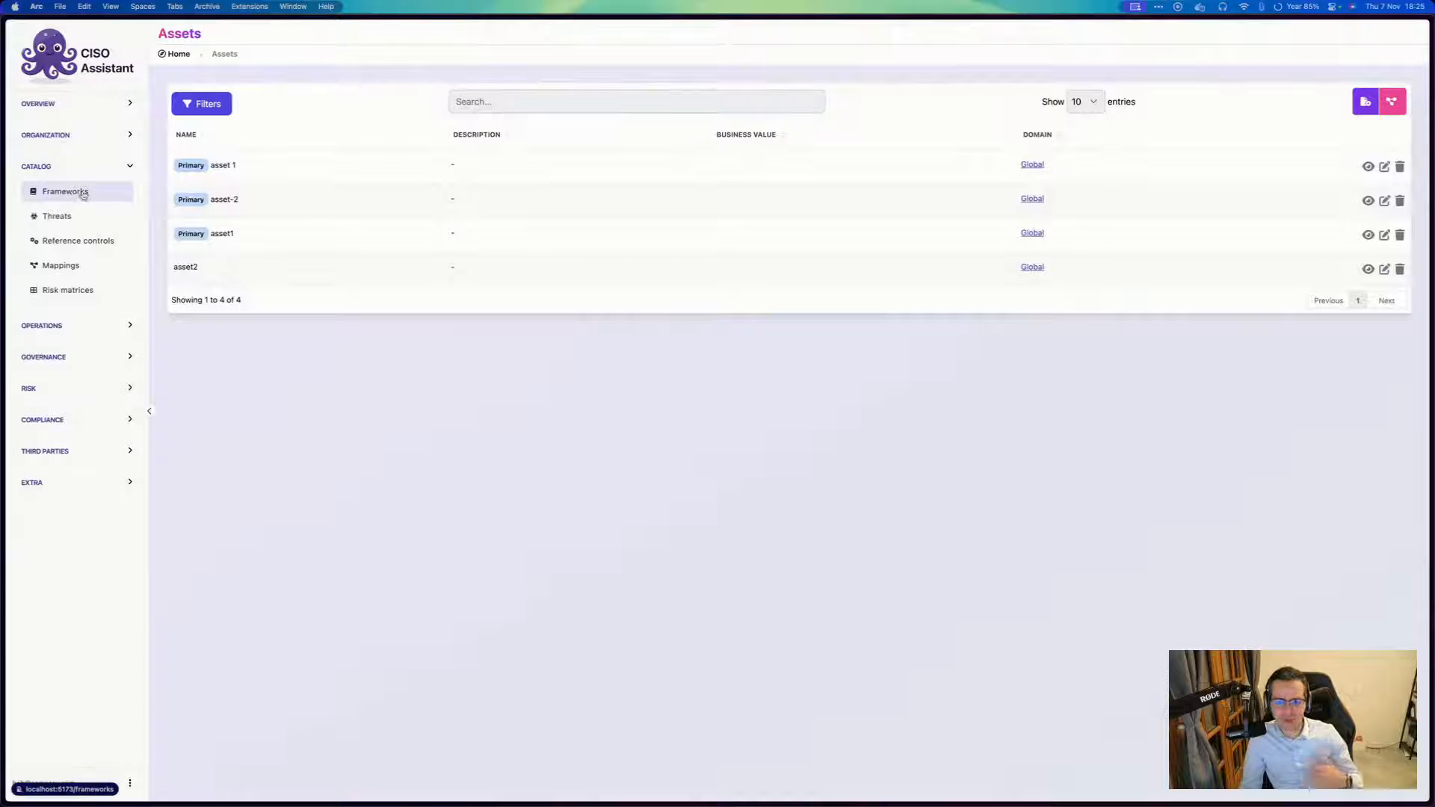
# Open the library store from Frameworks and filter it to the Framework object type.
pyautogui.click(105, 197)
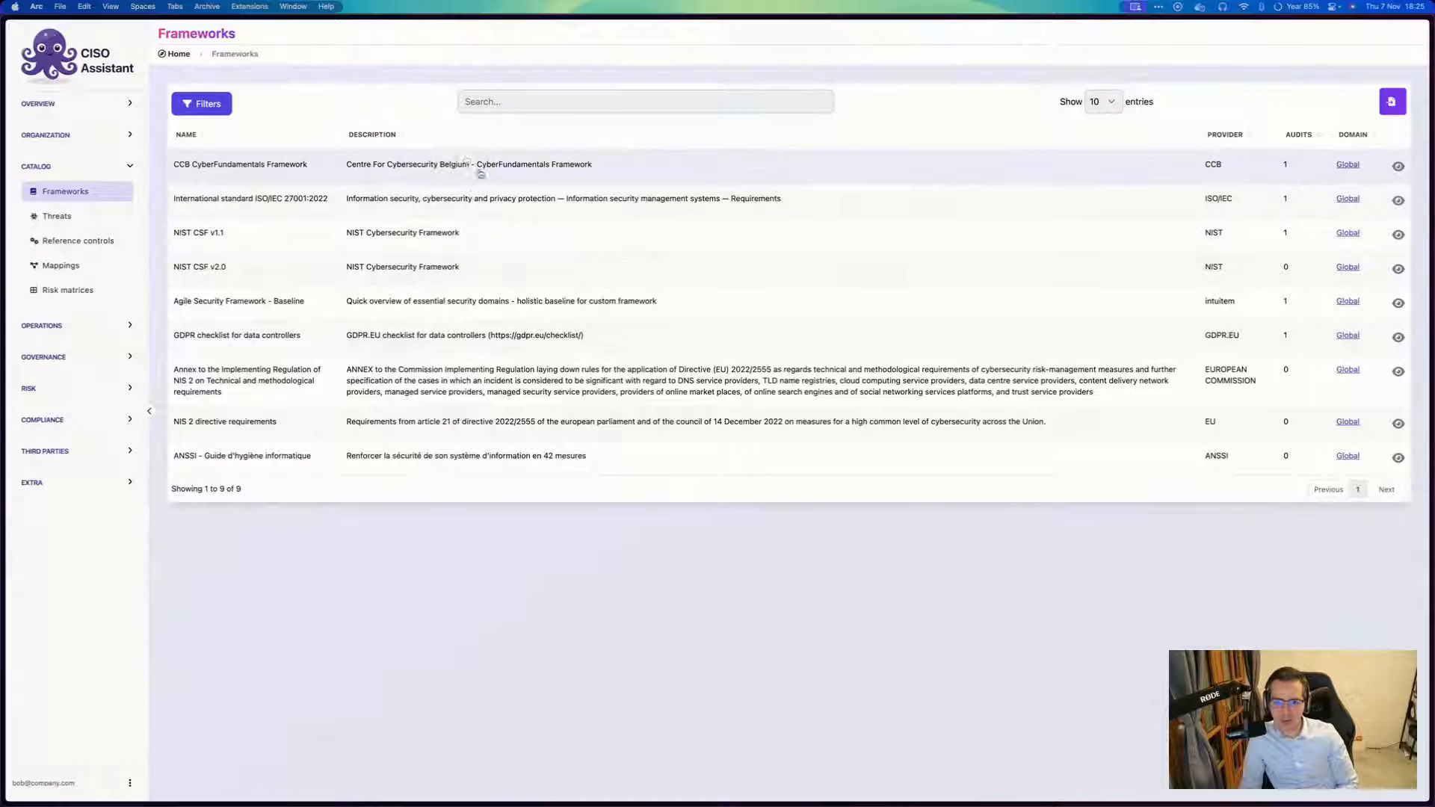
pyautogui.click(1402, 102)
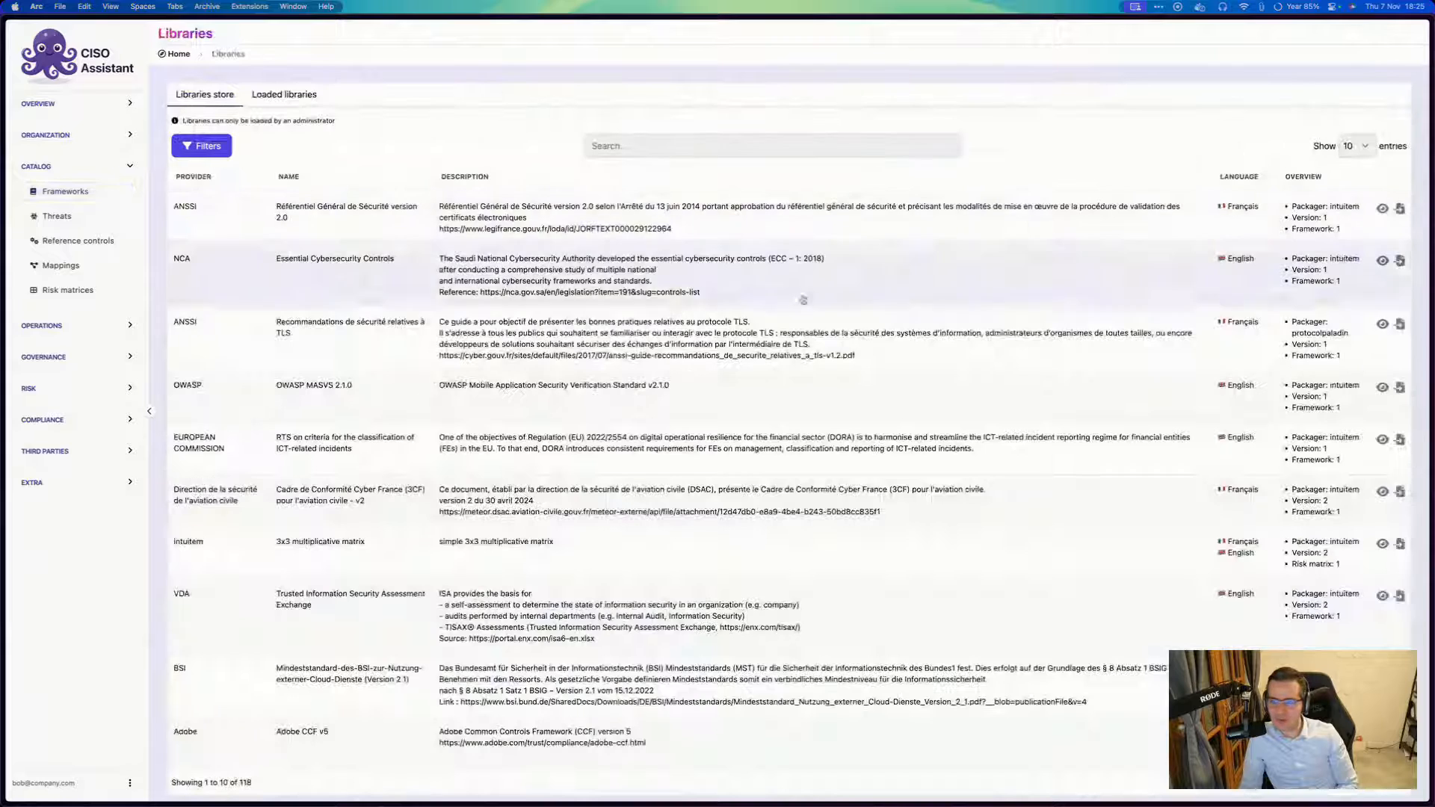
pyautogui.scroll(-3, 639, 462)
pyautogui.scroll(3, 639, 462)
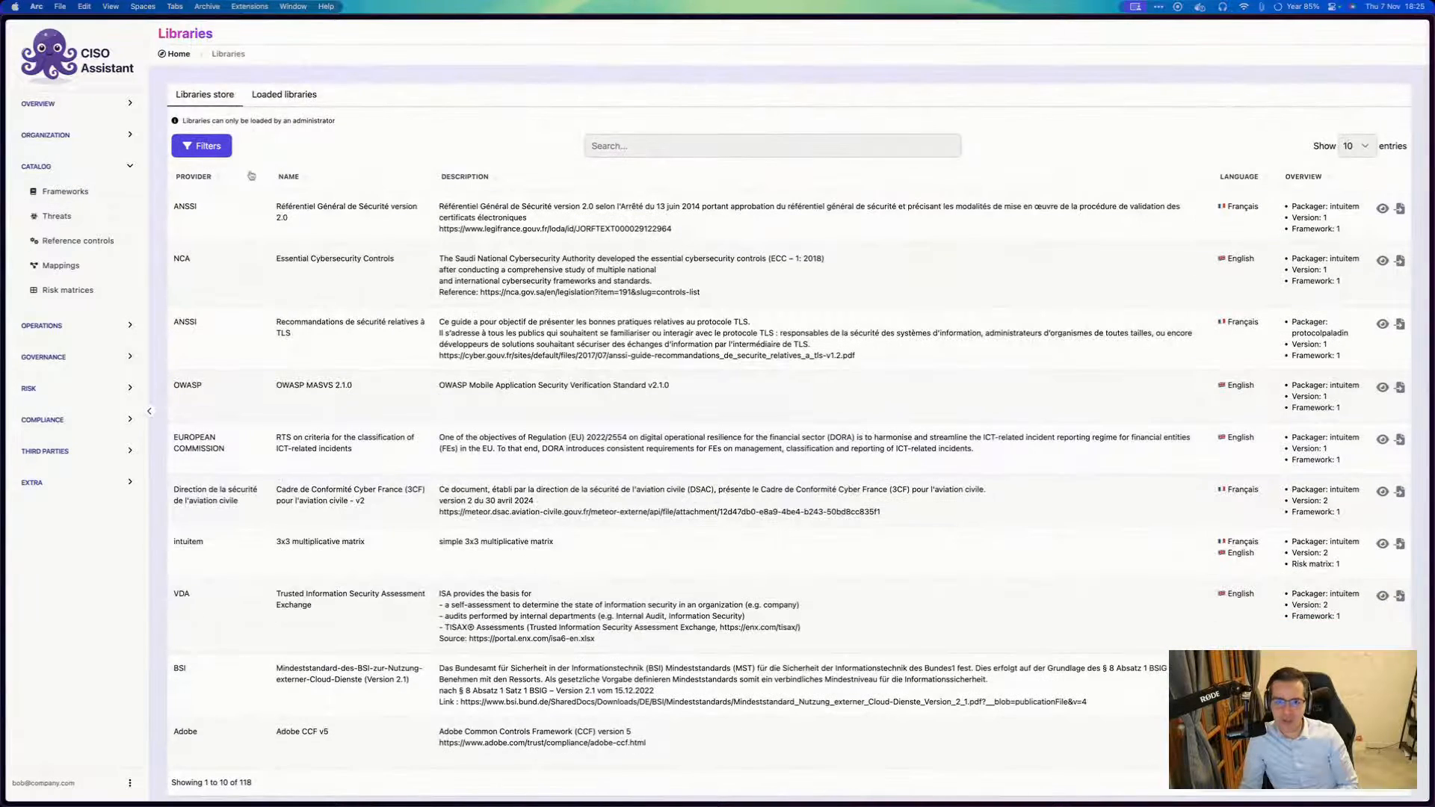
pyautogui.click(207, 146)
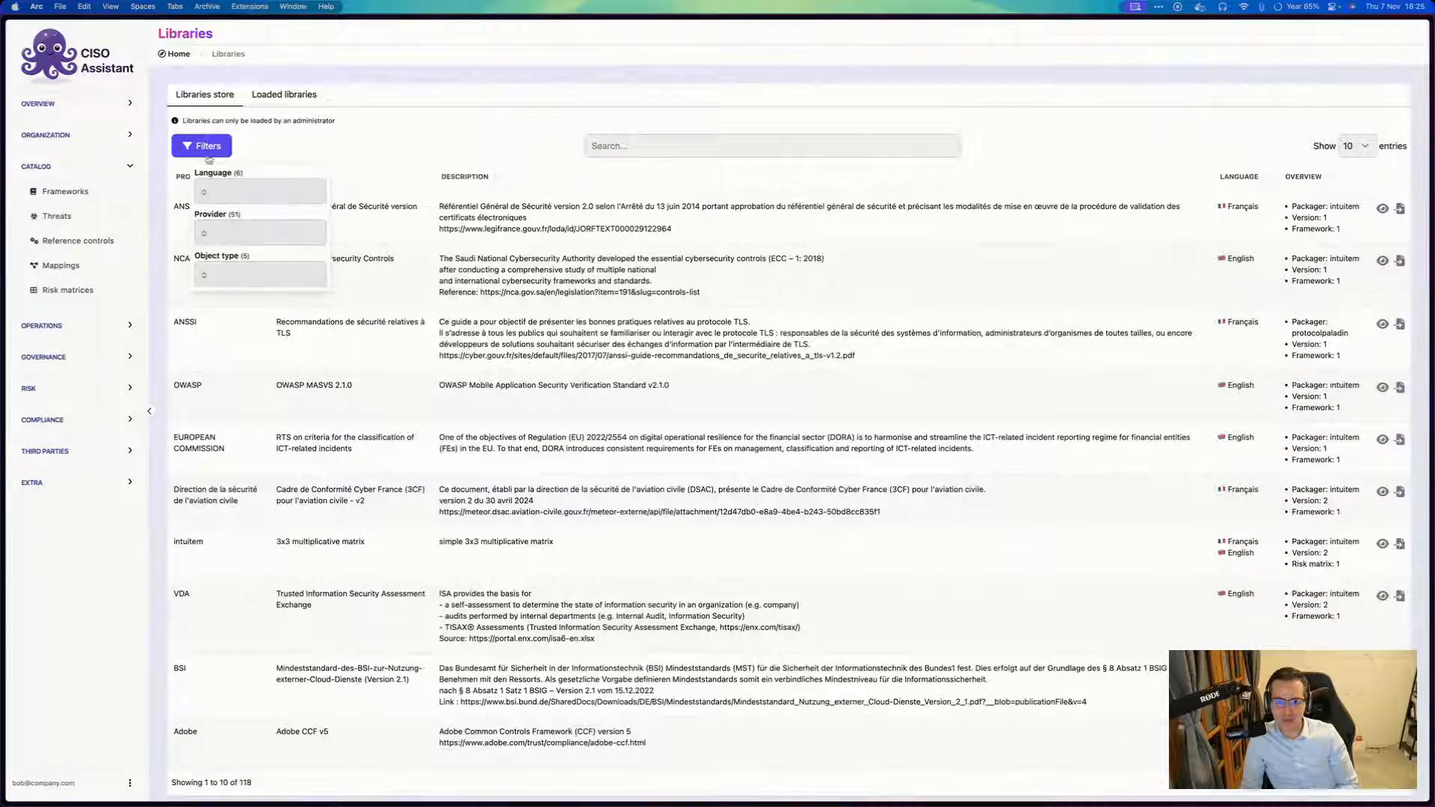
pyautogui.click(217, 275)
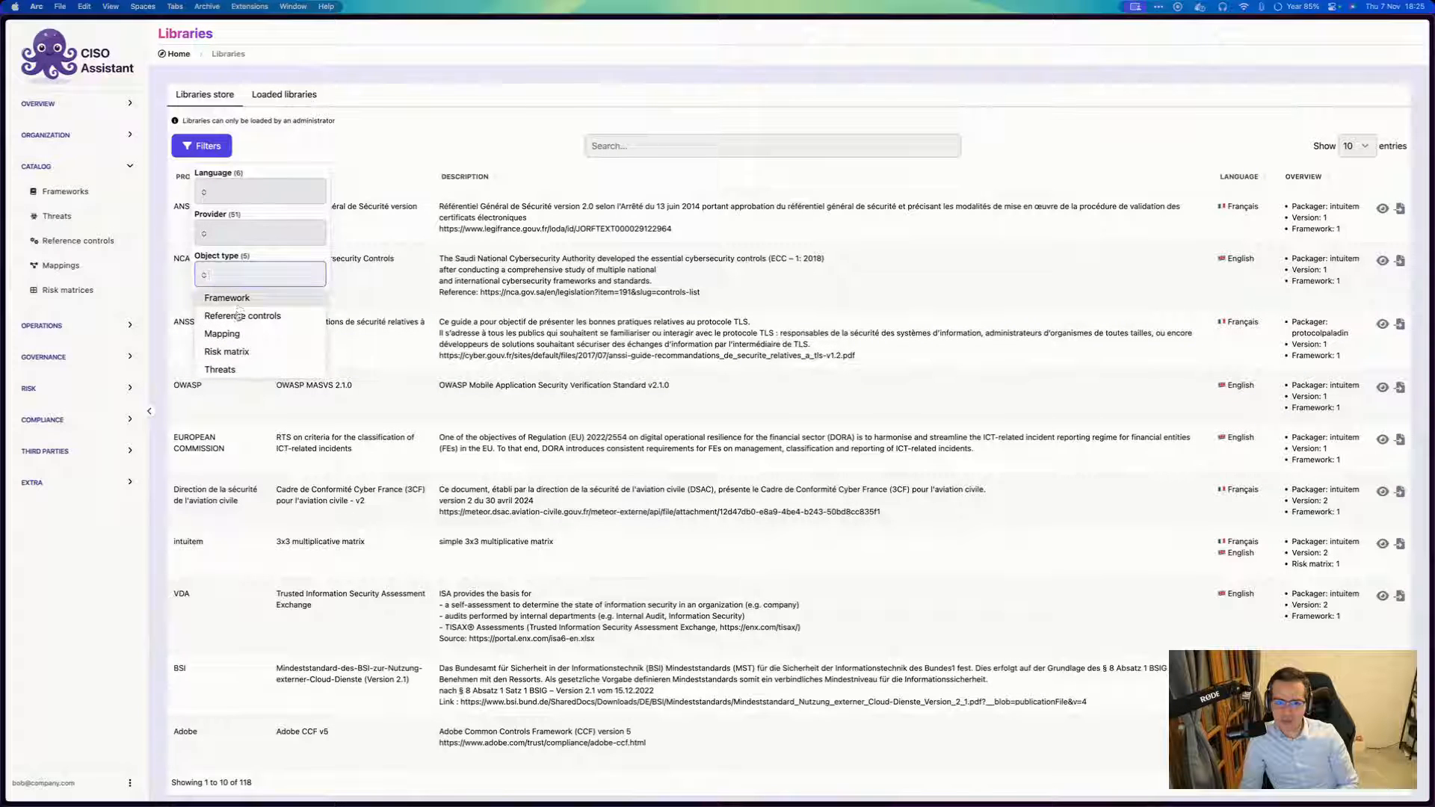
pyautogui.click(214, 298)
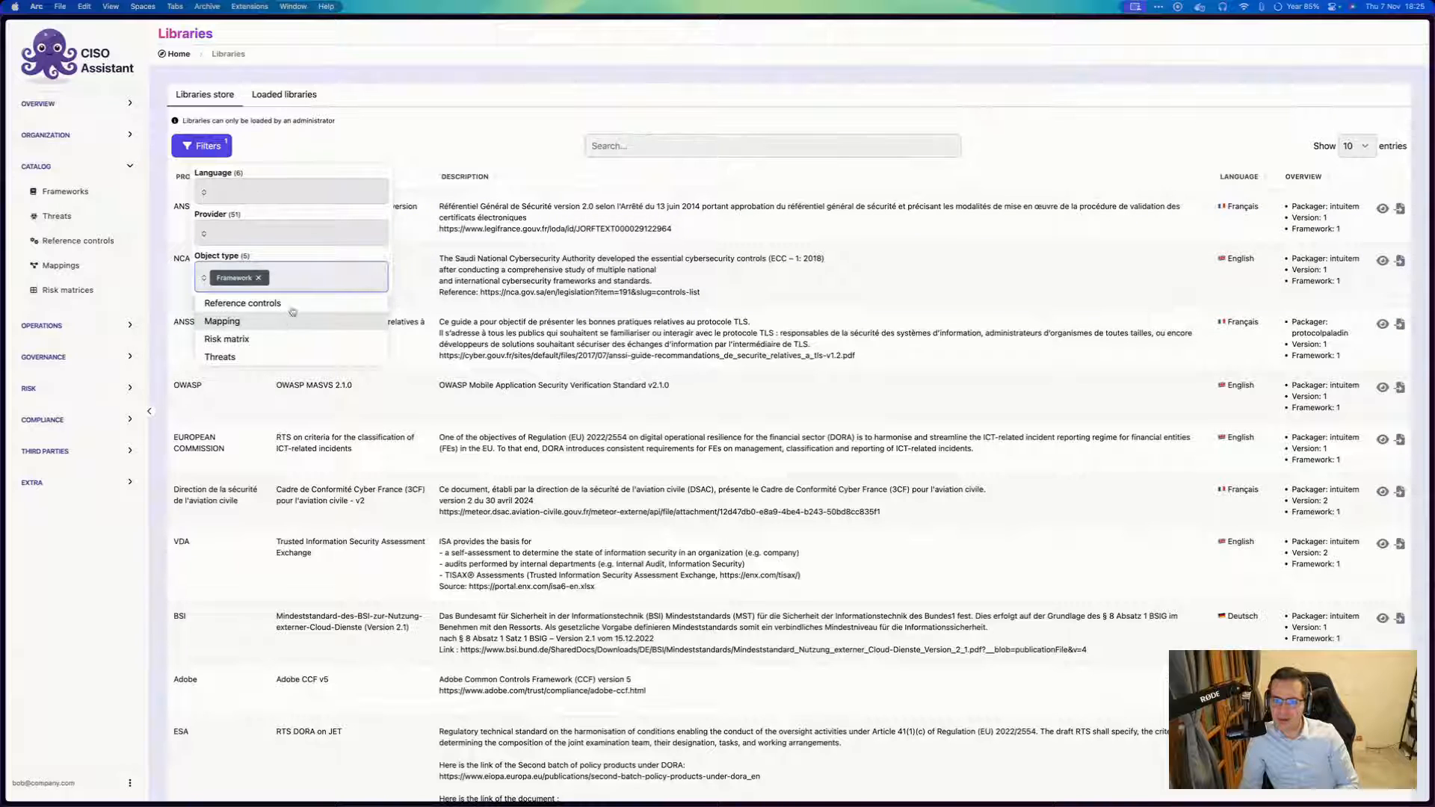
pyautogui.click(628, 145)
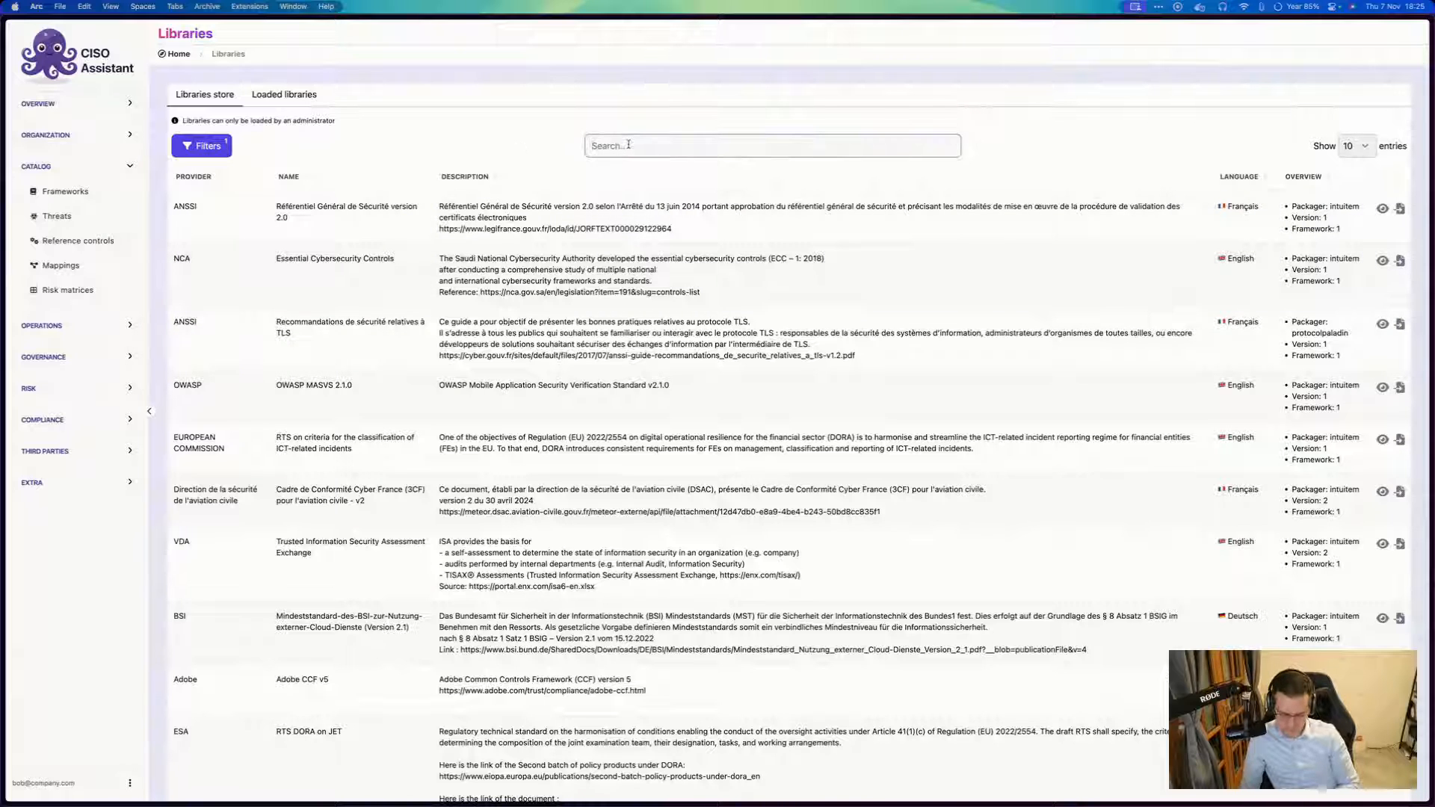
# Load the GSA FedRAMP Rev5 and CMMC version 2.0 framework libraries.
pyautogui.write('fedra')
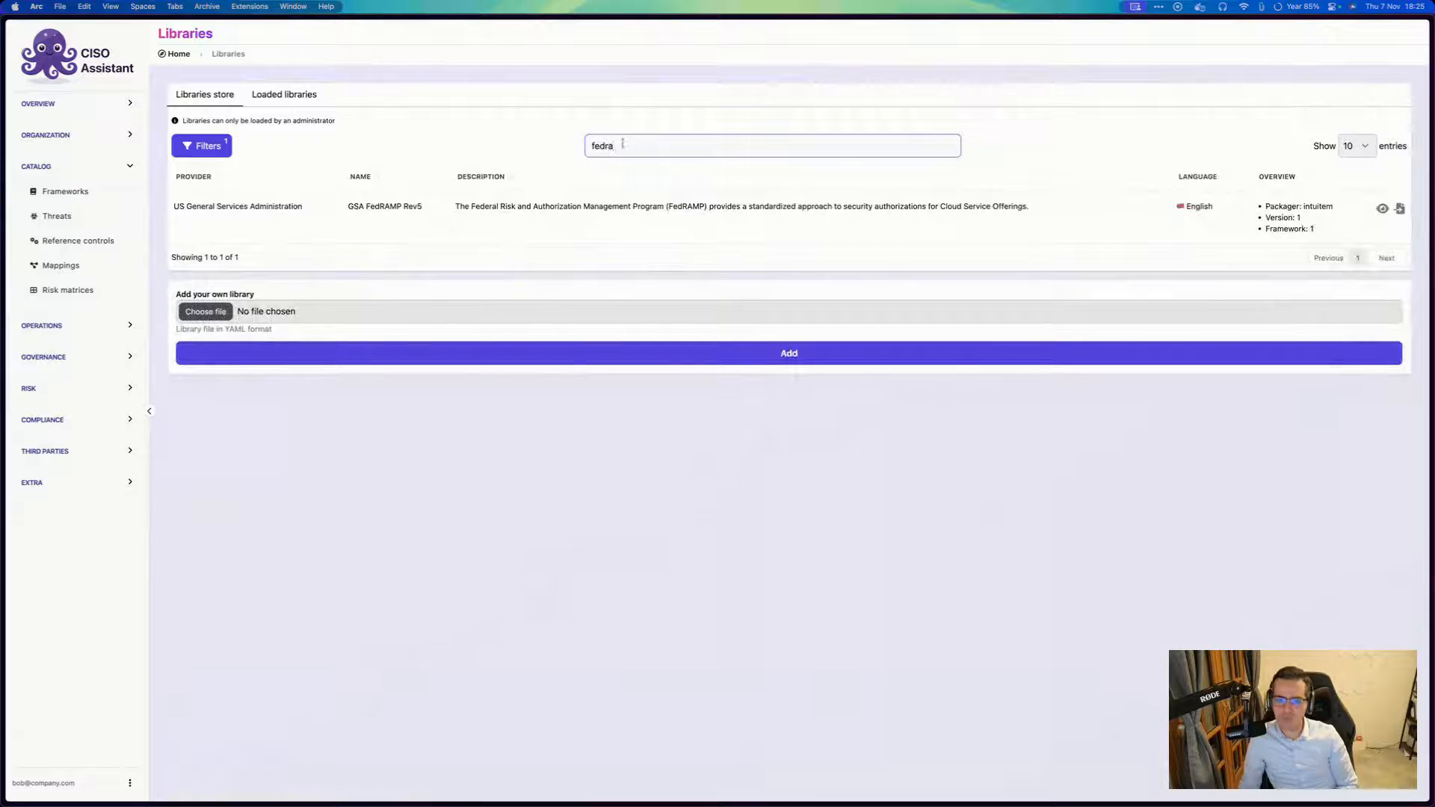
pyautogui.click(1398, 210)
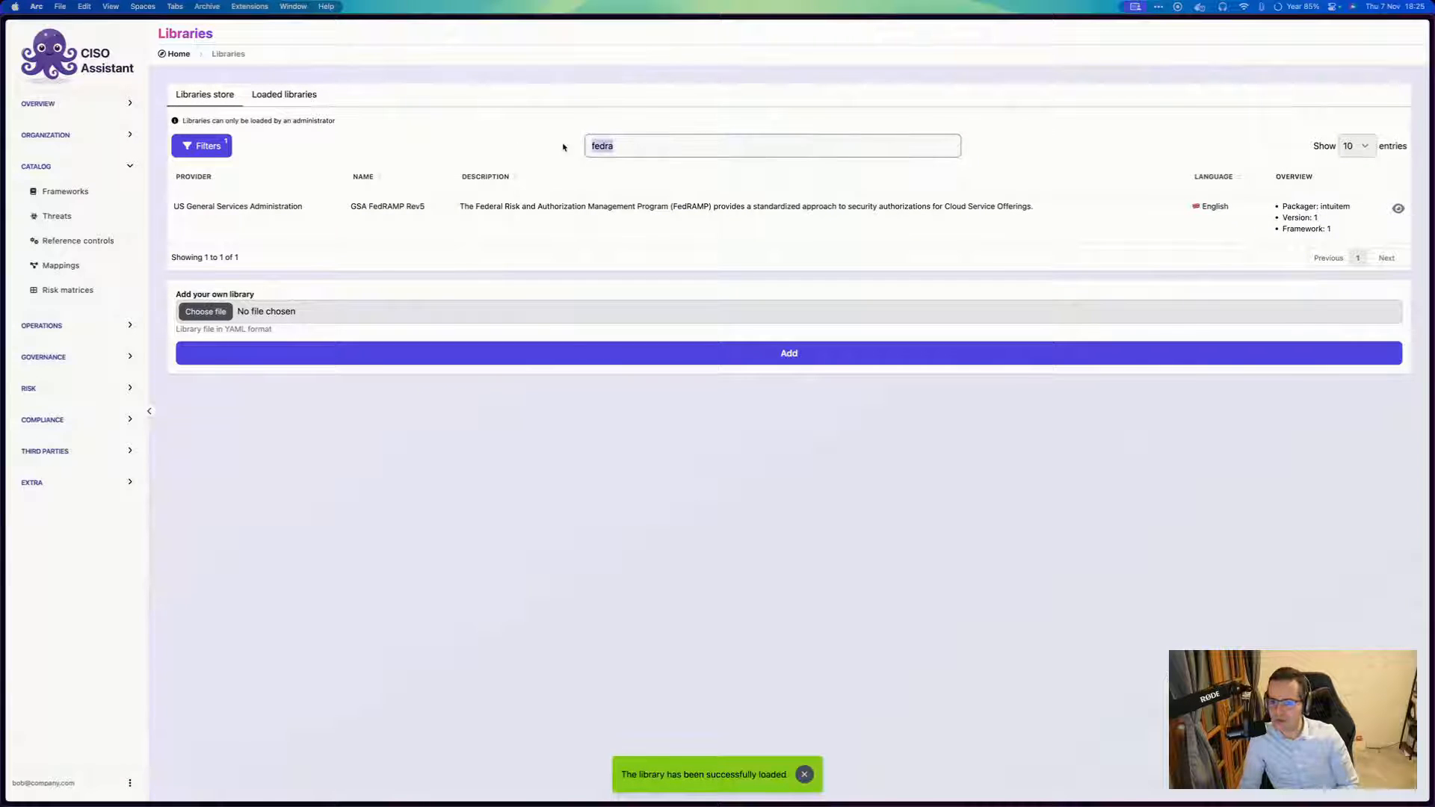
pyautogui.write('cmmc')
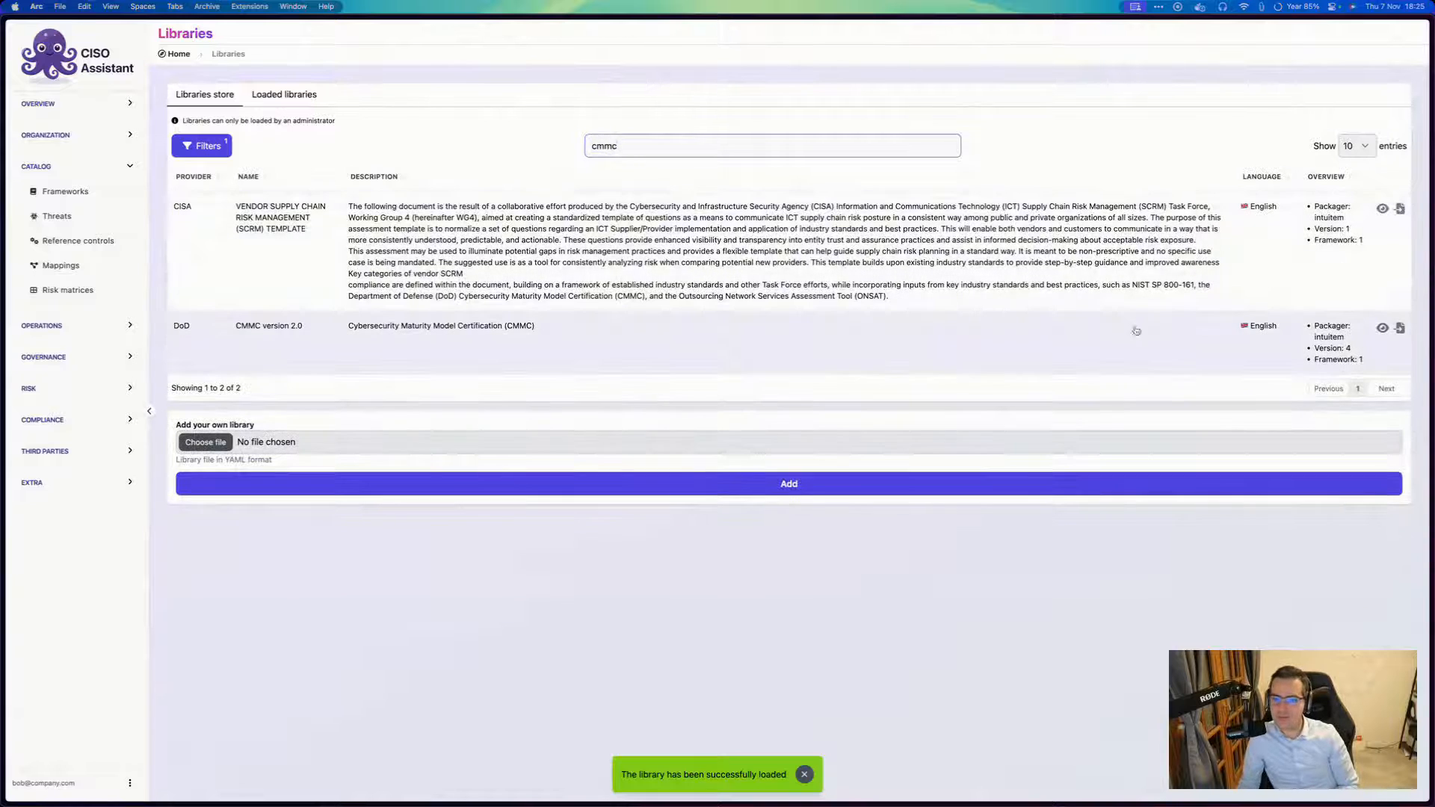
pyautogui.click(1400, 328)
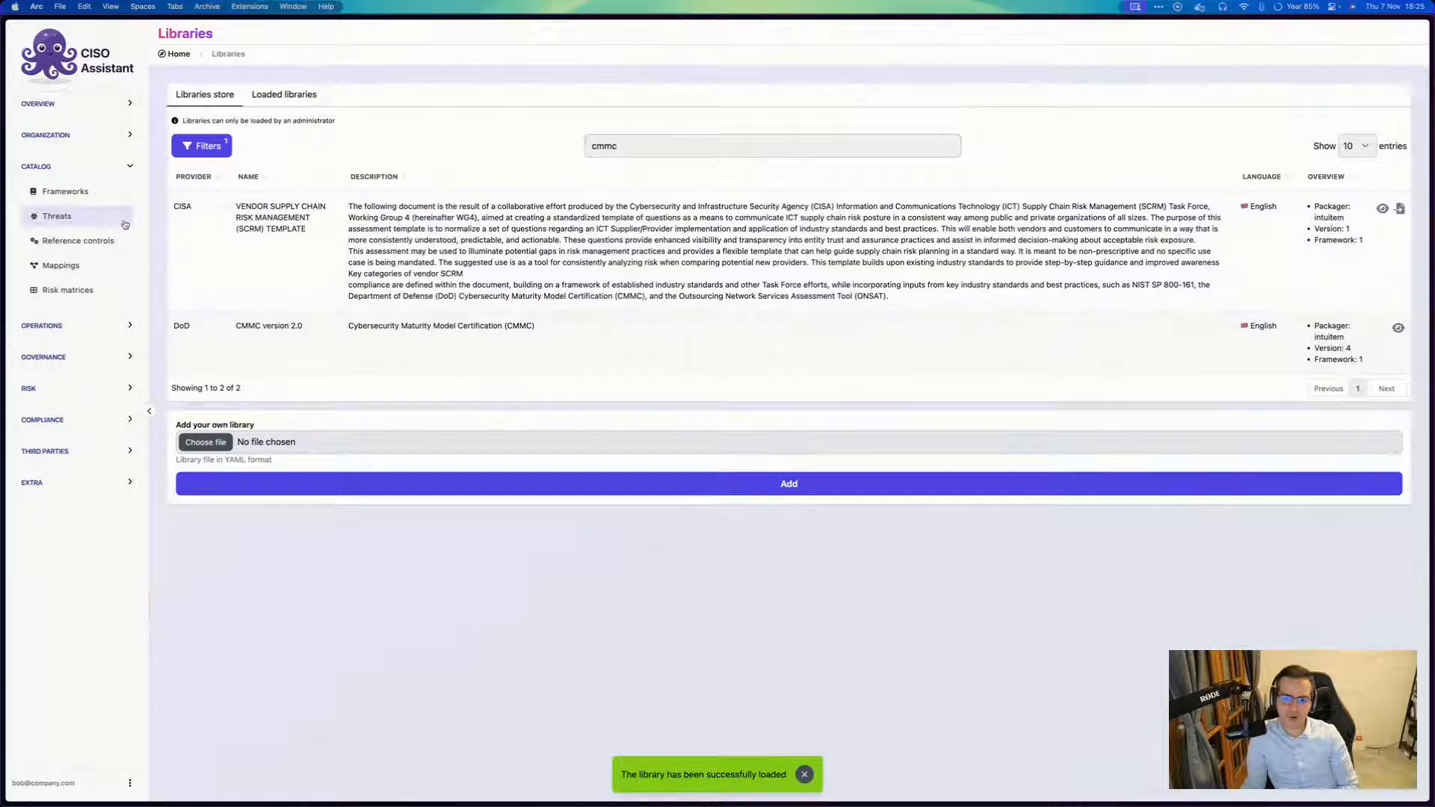
pyautogui.click(57, 216)
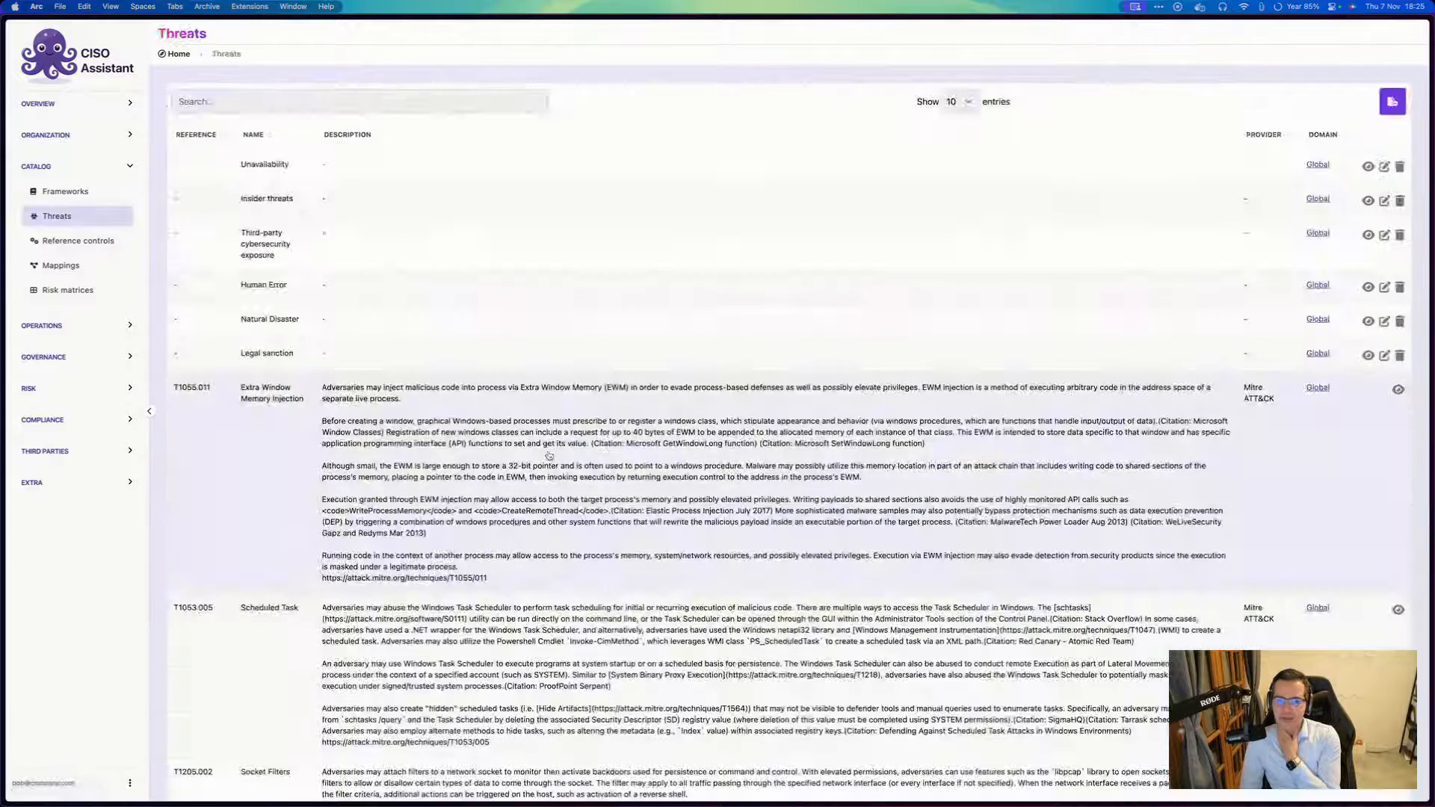
# Scroll the threats, then view reference controls, mappings and the critical 5x5 risk matrix.
pyautogui.scroll(-1, 451, 496)
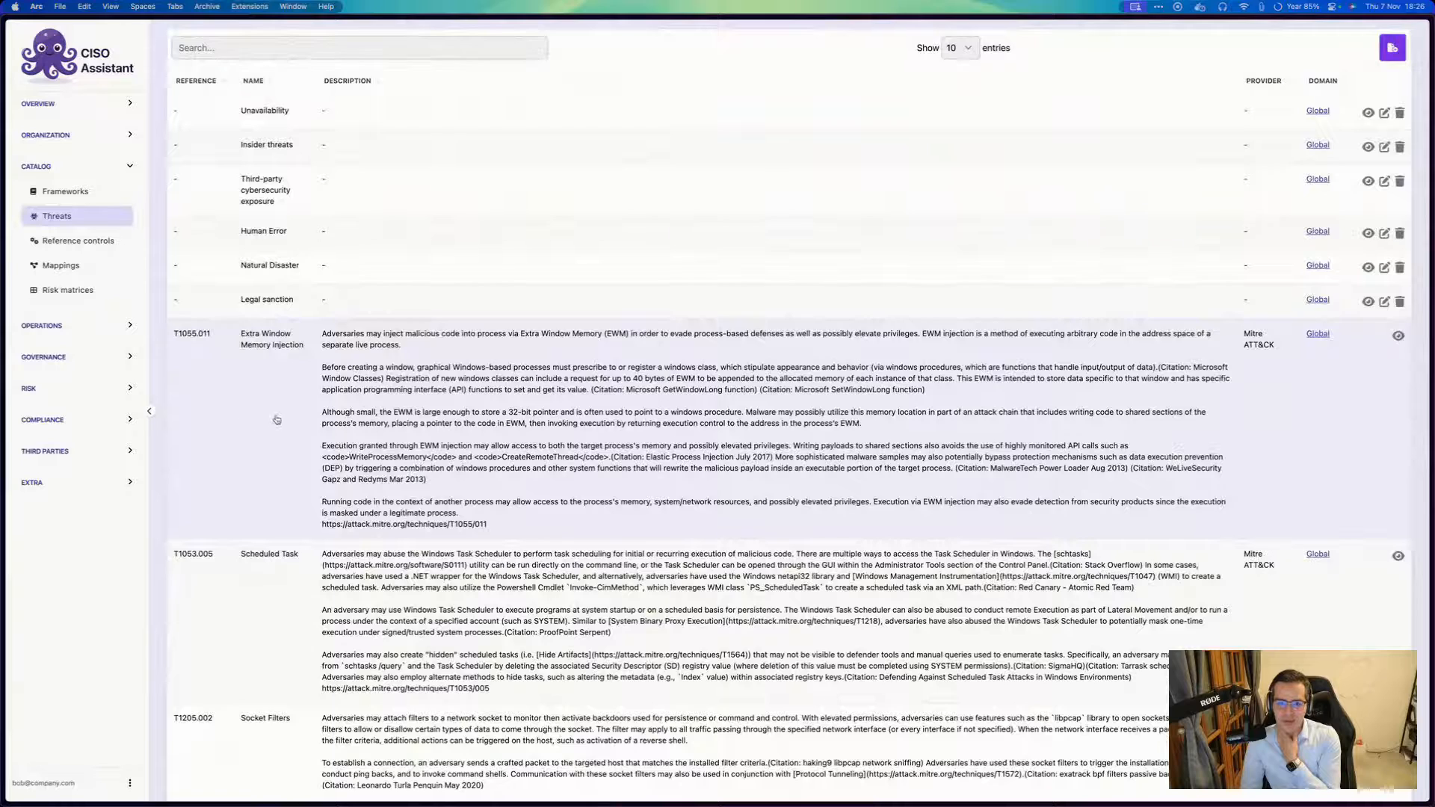
pyautogui.scroll(-1, 277, 420)
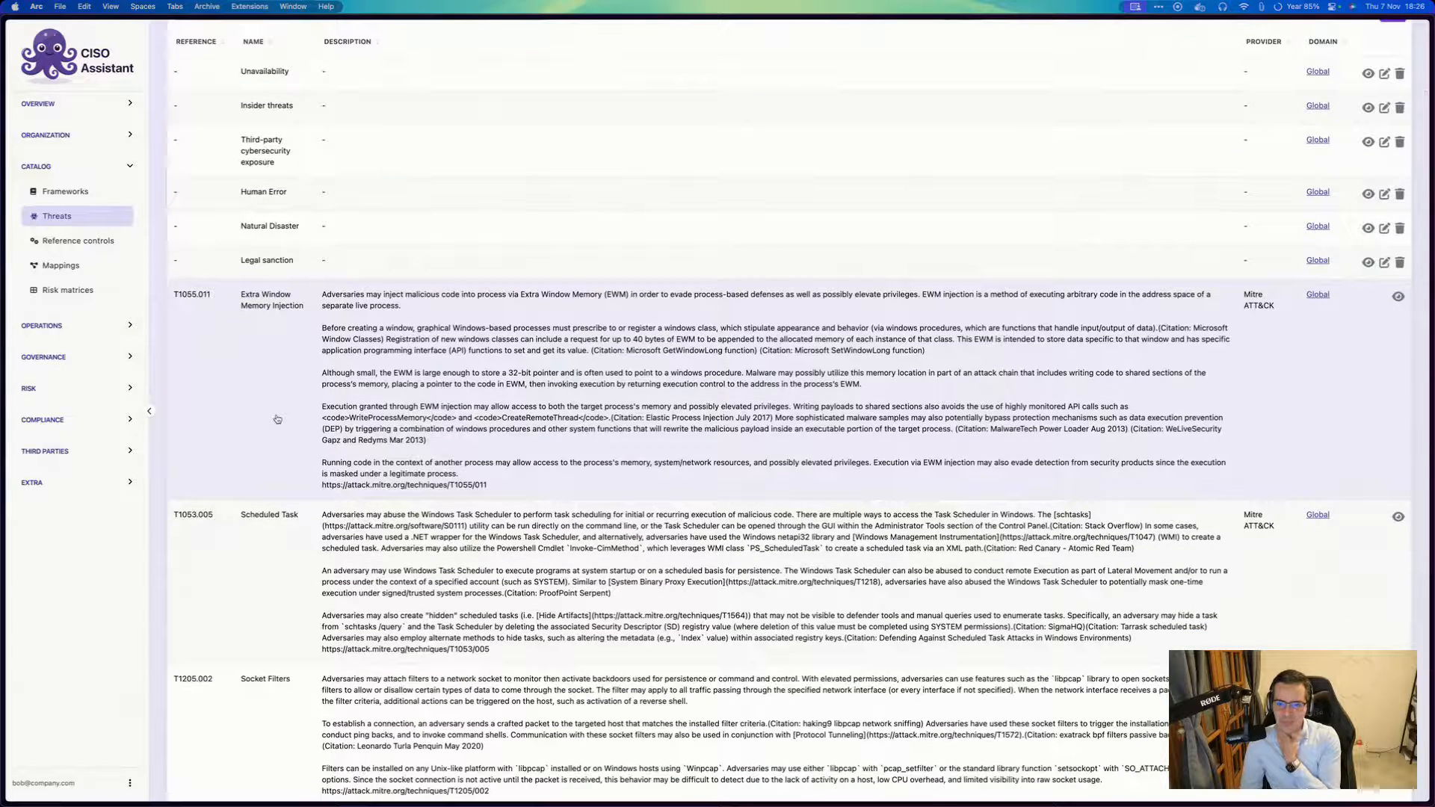
pyautogui.scroll(-1, 277, 419)
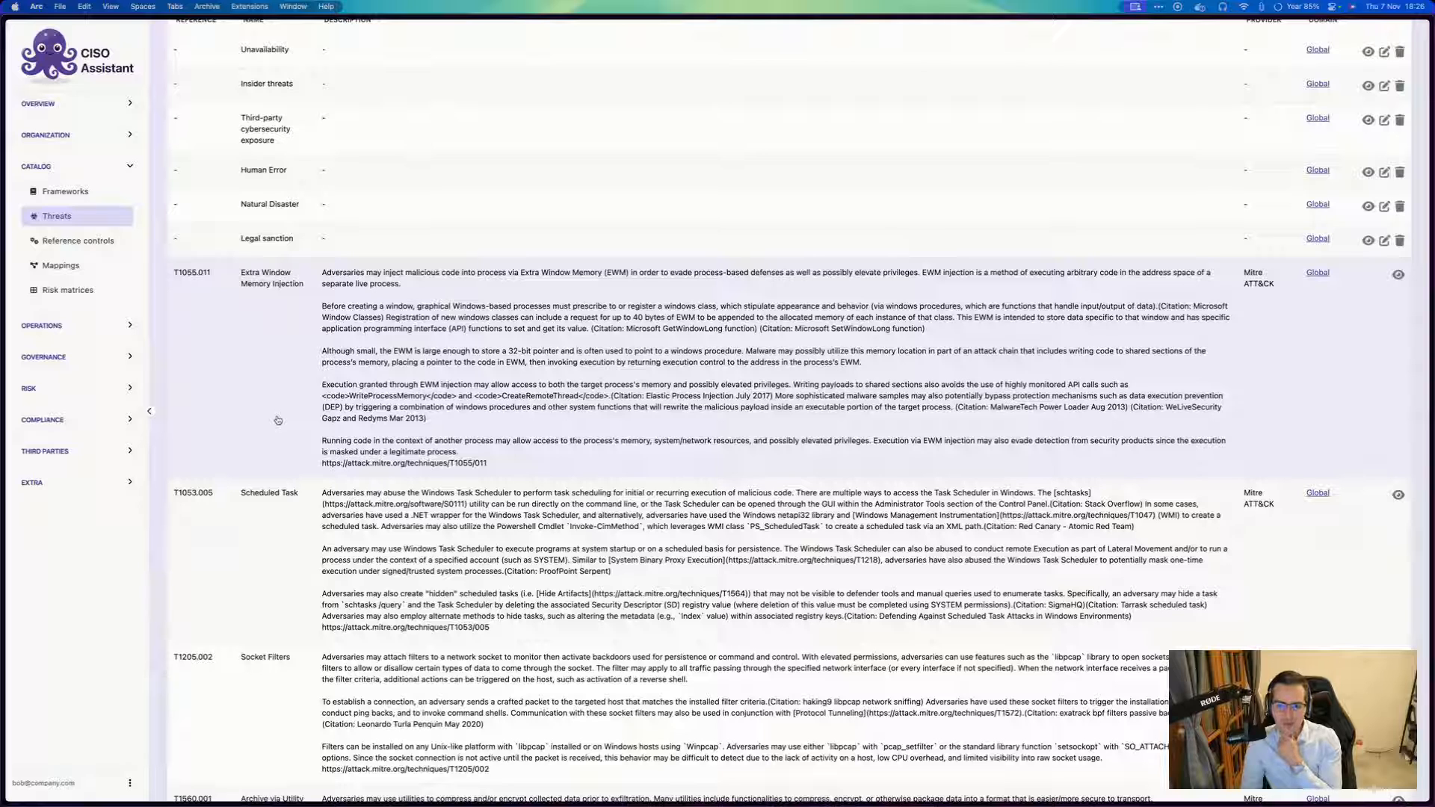
pyautogui.click(60, 242)
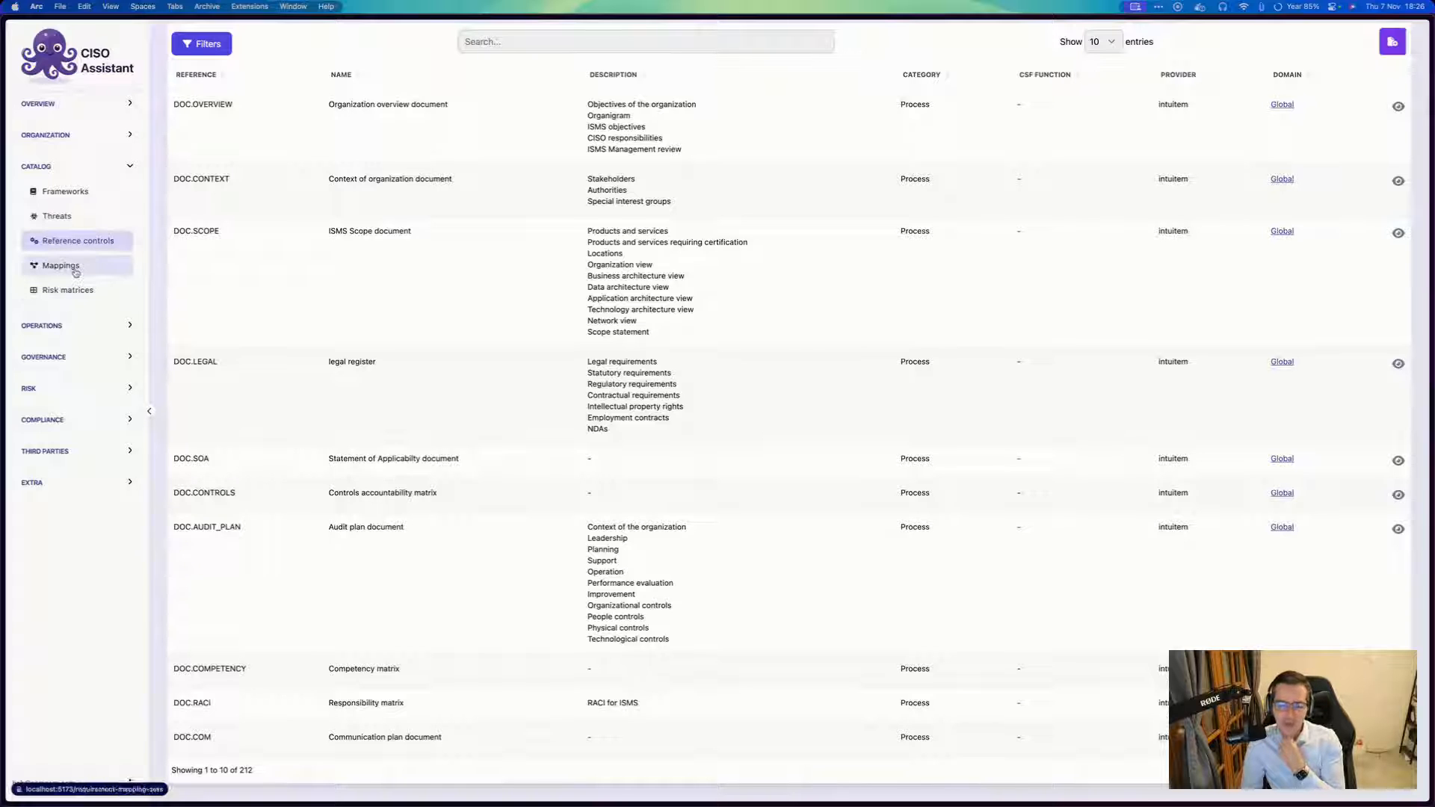
pyautogui.click(76, 273)
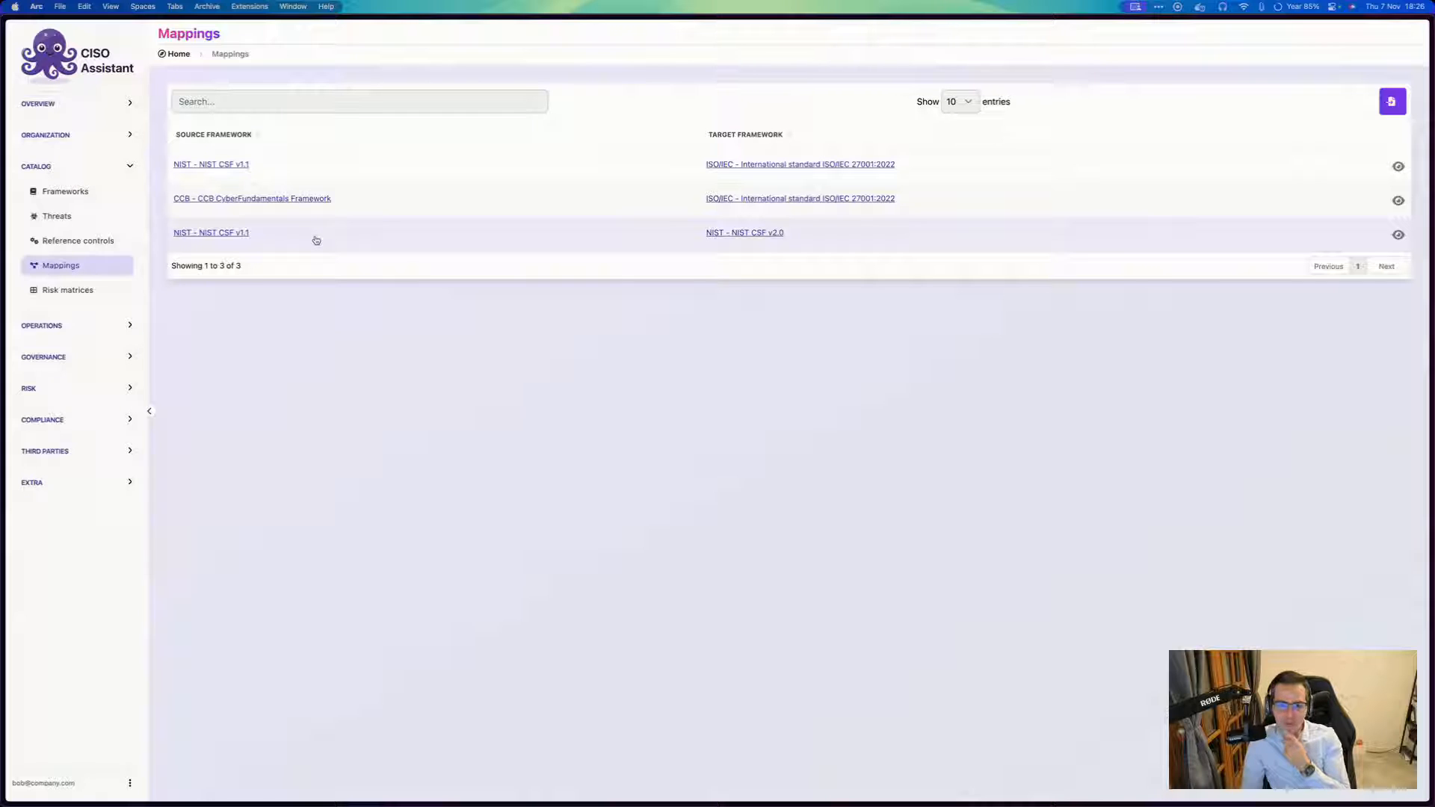
pyautogui.click(92, 290)
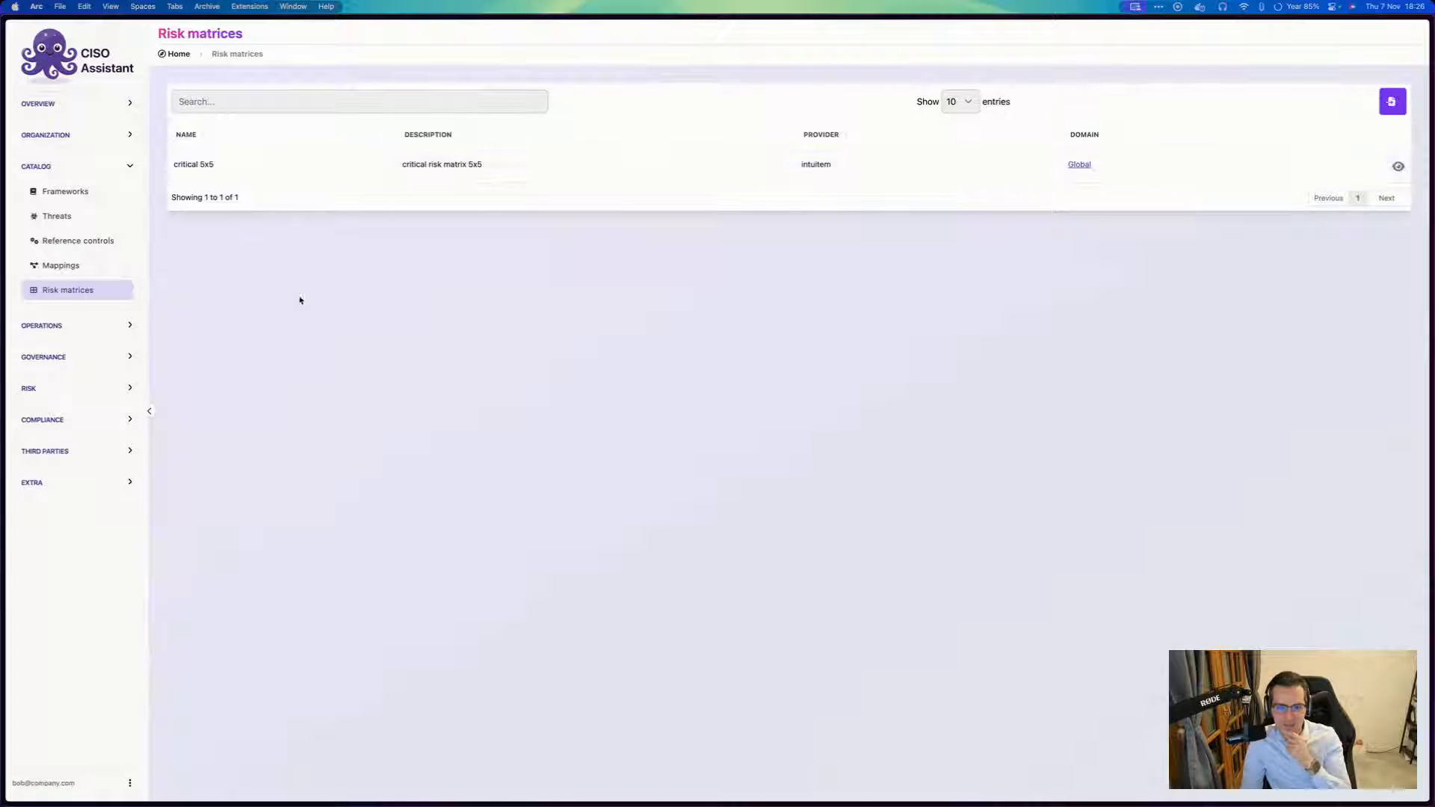
pyautogui.click(64, 325)
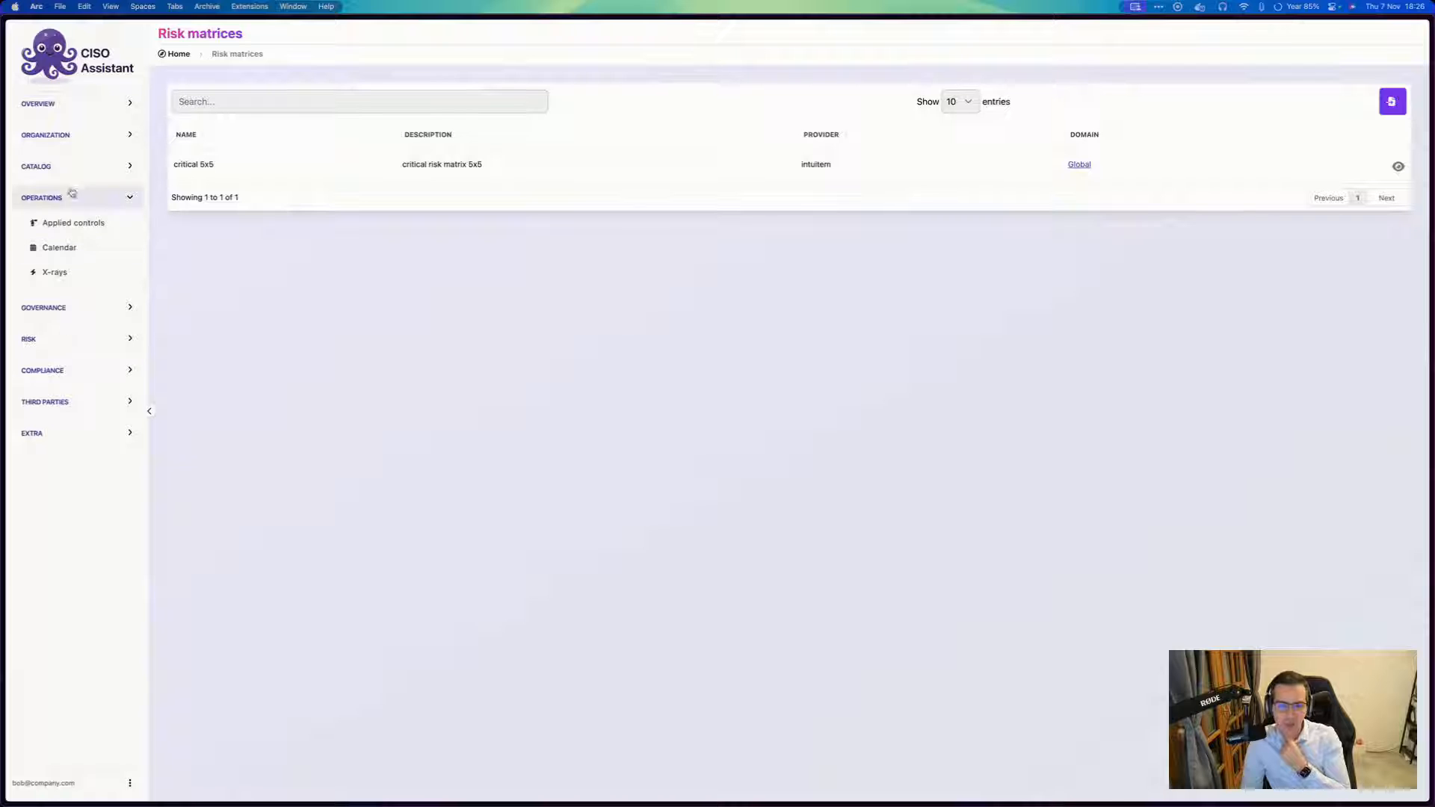
# Pass through Applied controls and Calendar to the X-rays per-project findings page.
pyautogui.click(82, 229)
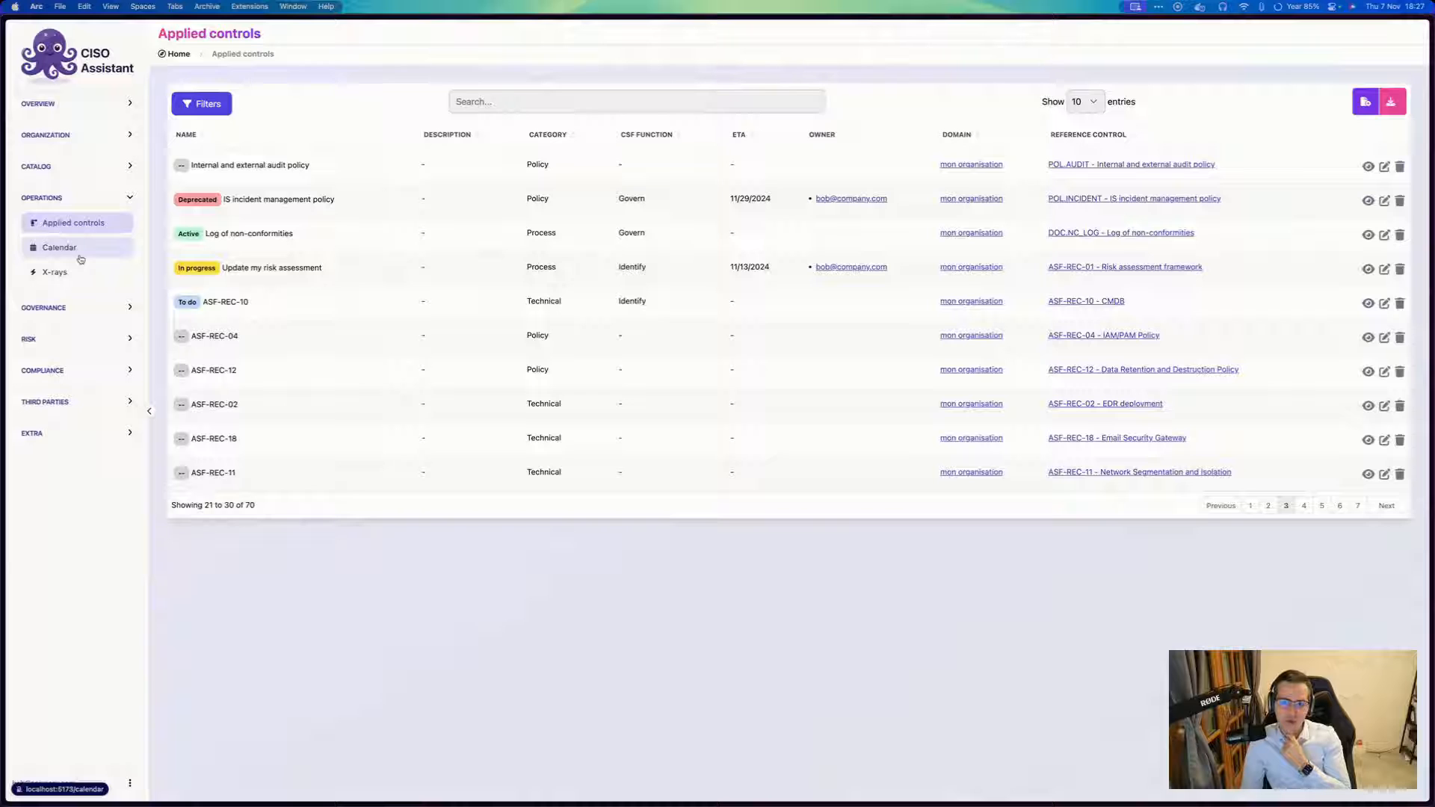
pyautogui.click(81, 259)
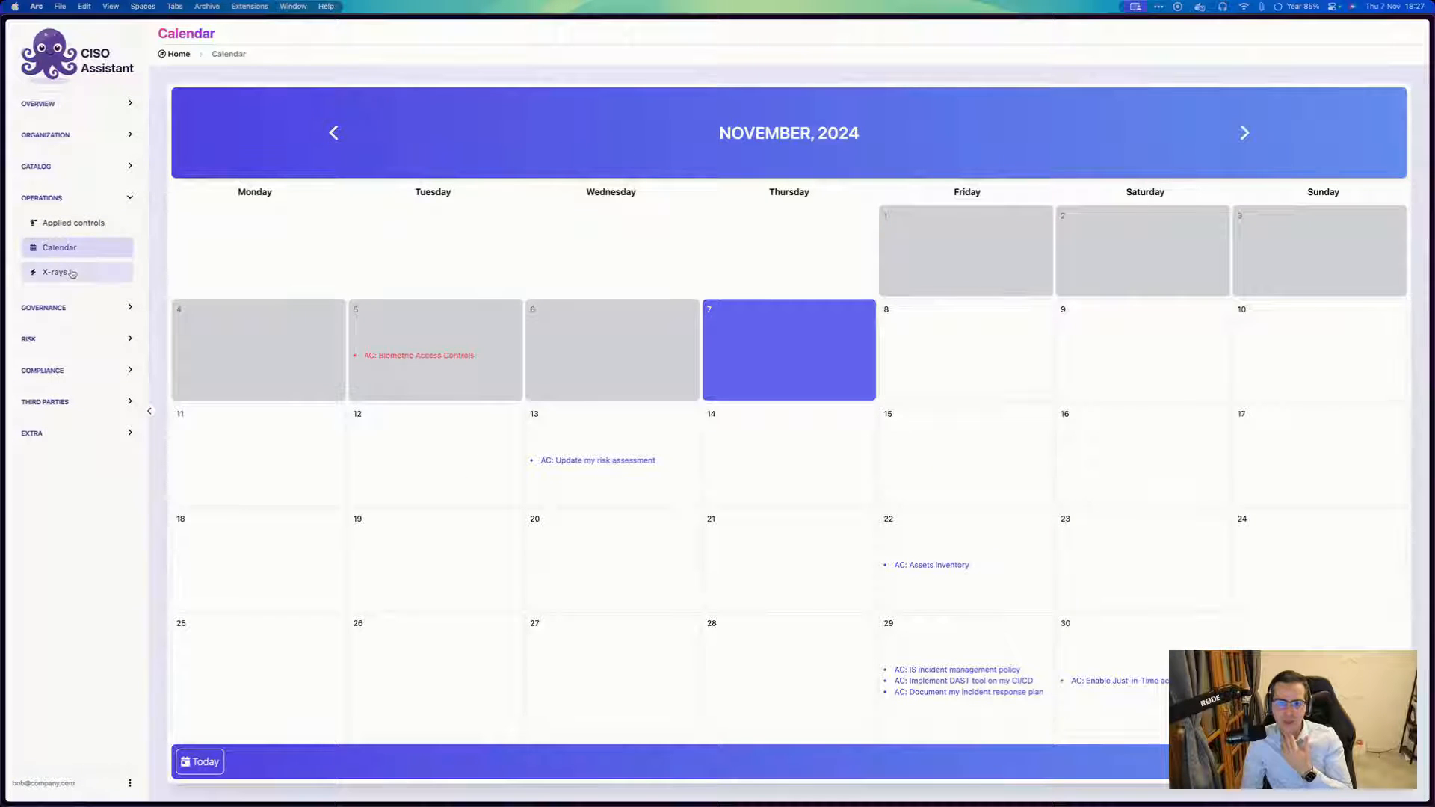
pyautogui.click(72, 273)
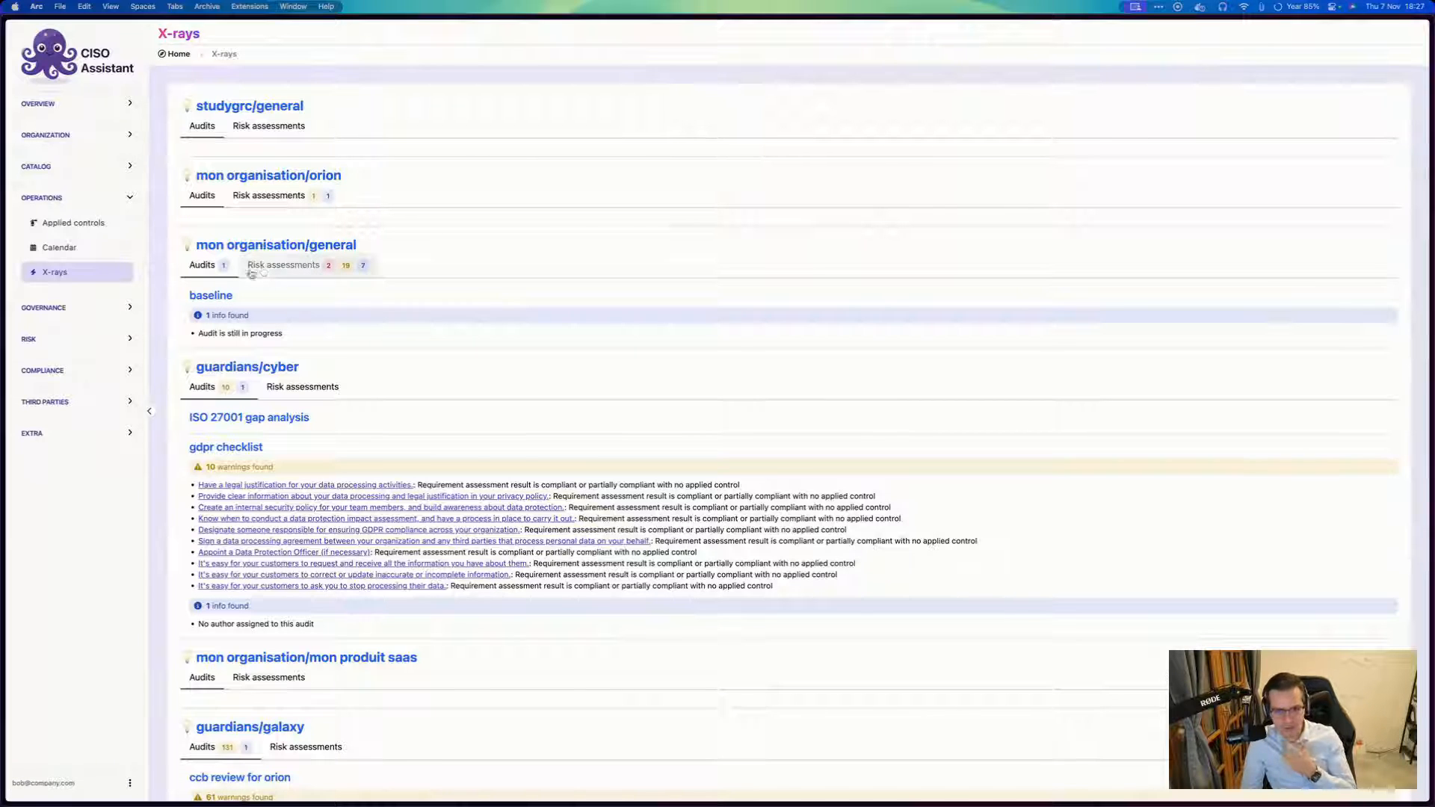
pyautogui.click(47, 307)
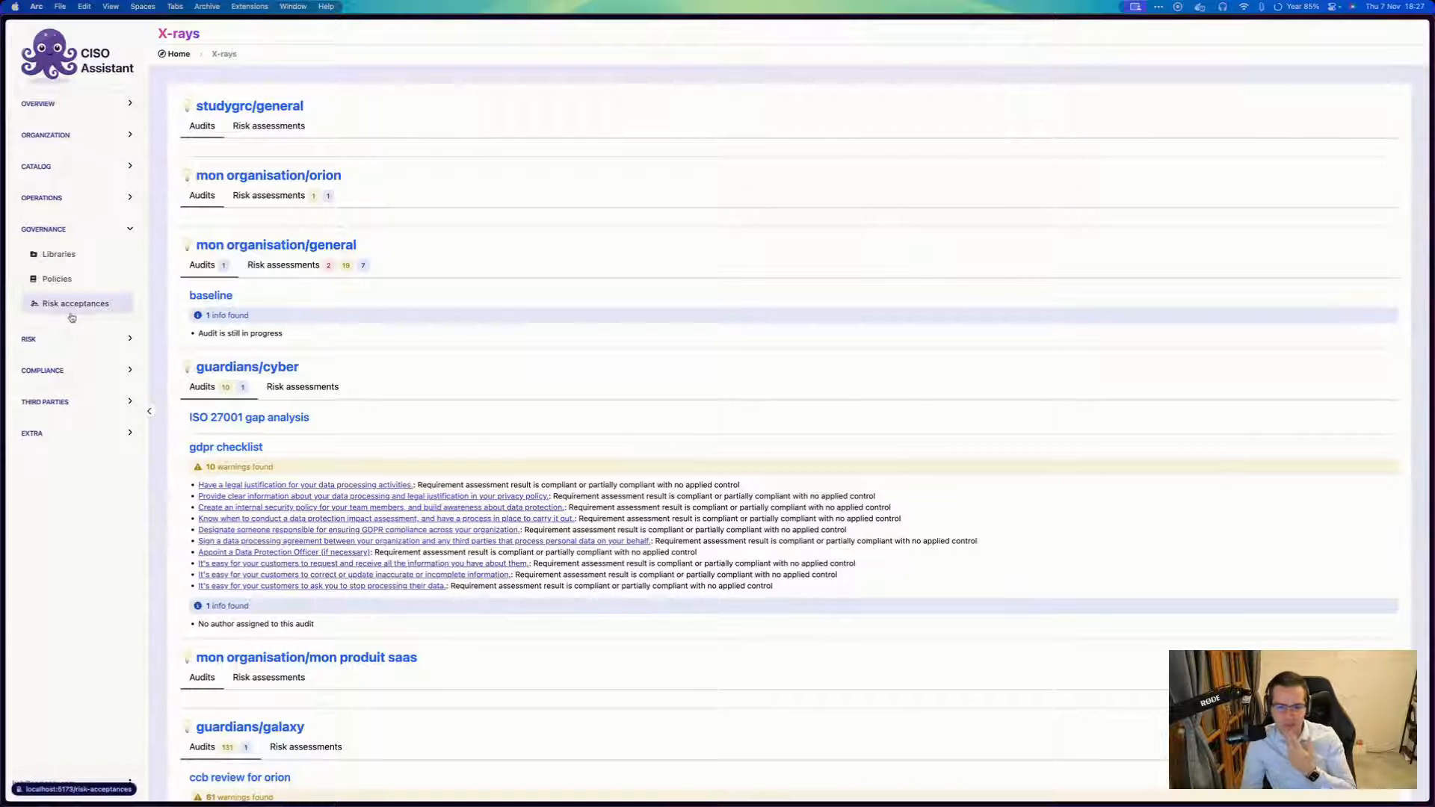
# Browse the risk scoring assistant and vulnerabilities pages, then open the Audits list under Compliance.
pyautogui.click(71, 347)
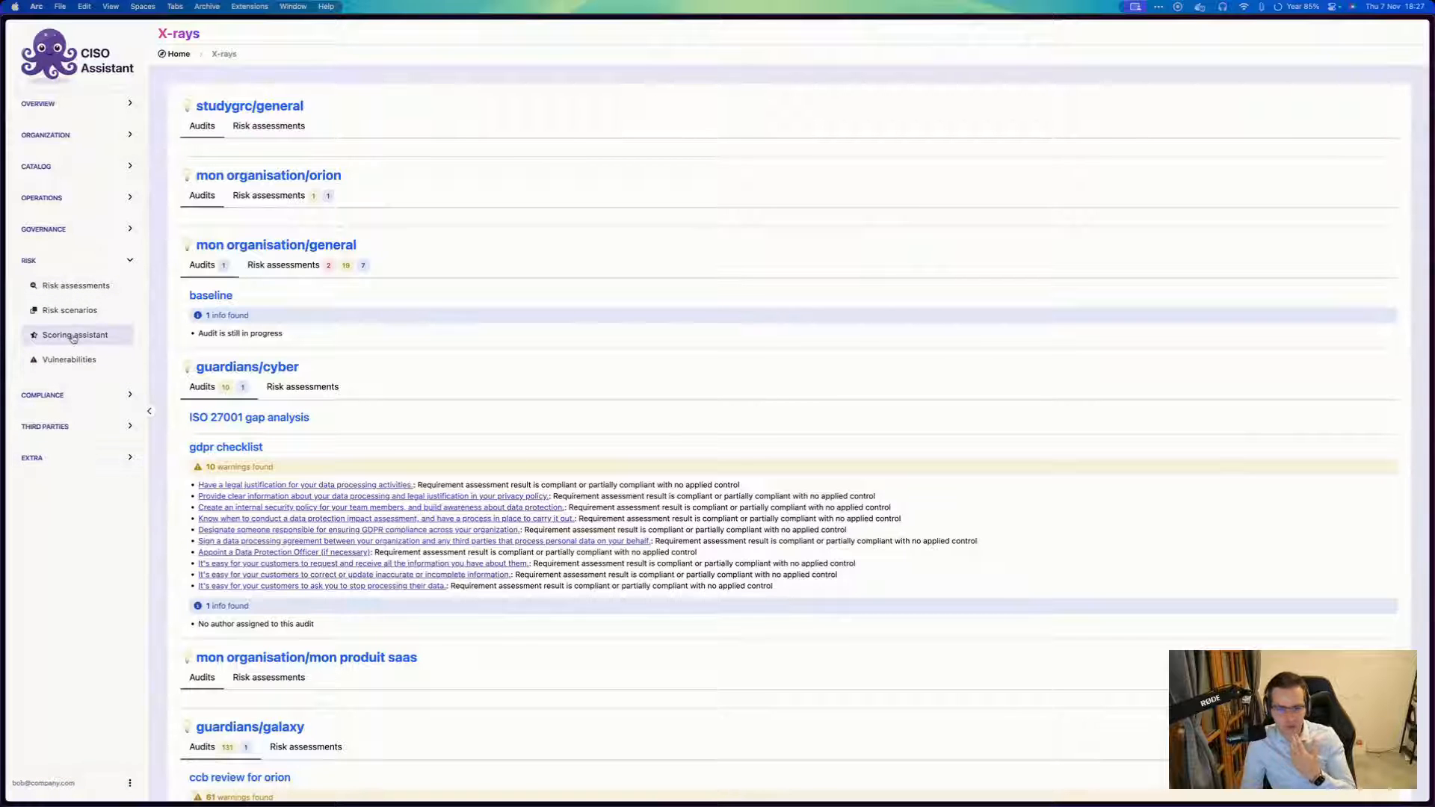
pyautogui.click(74, 338)
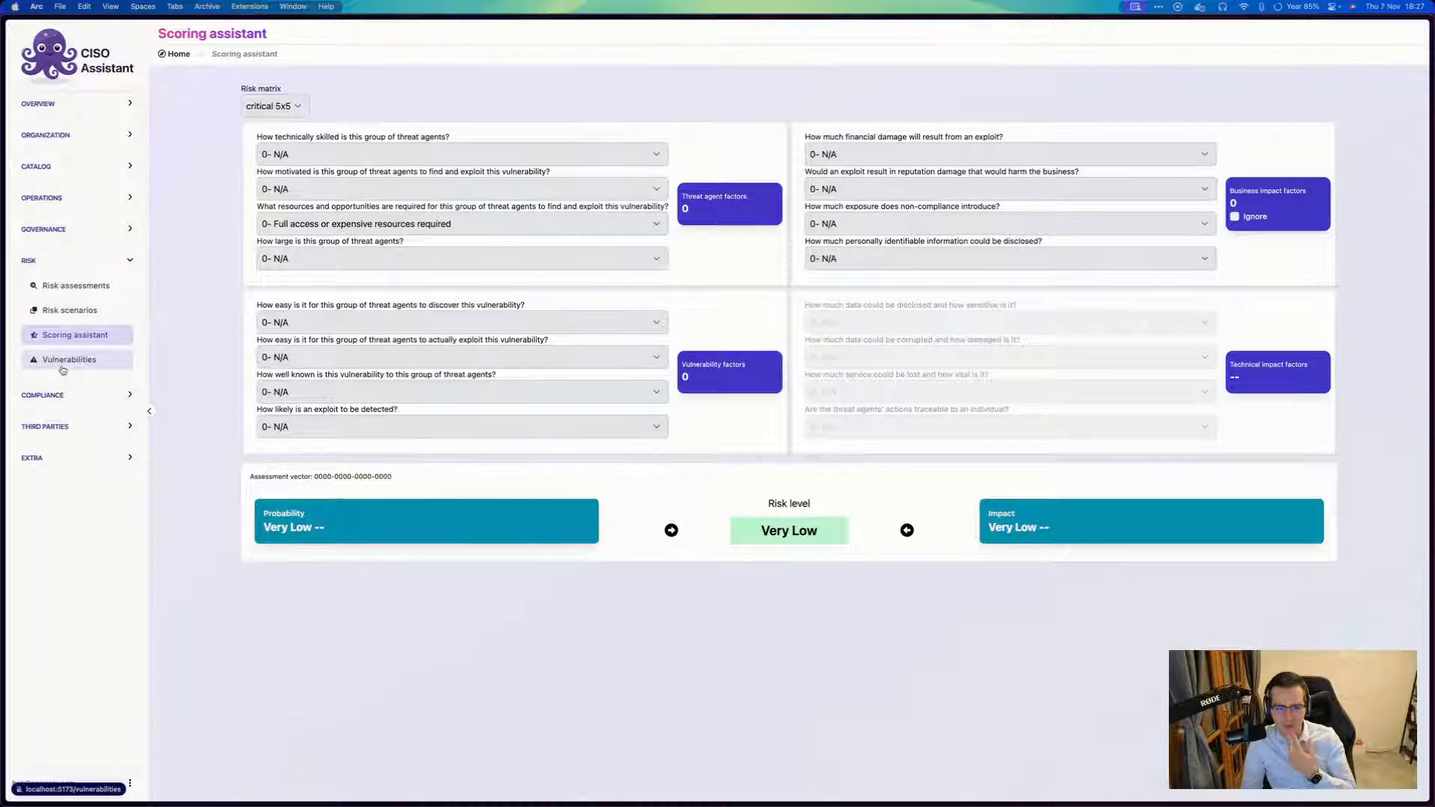
pyautogui.click(63, 370)
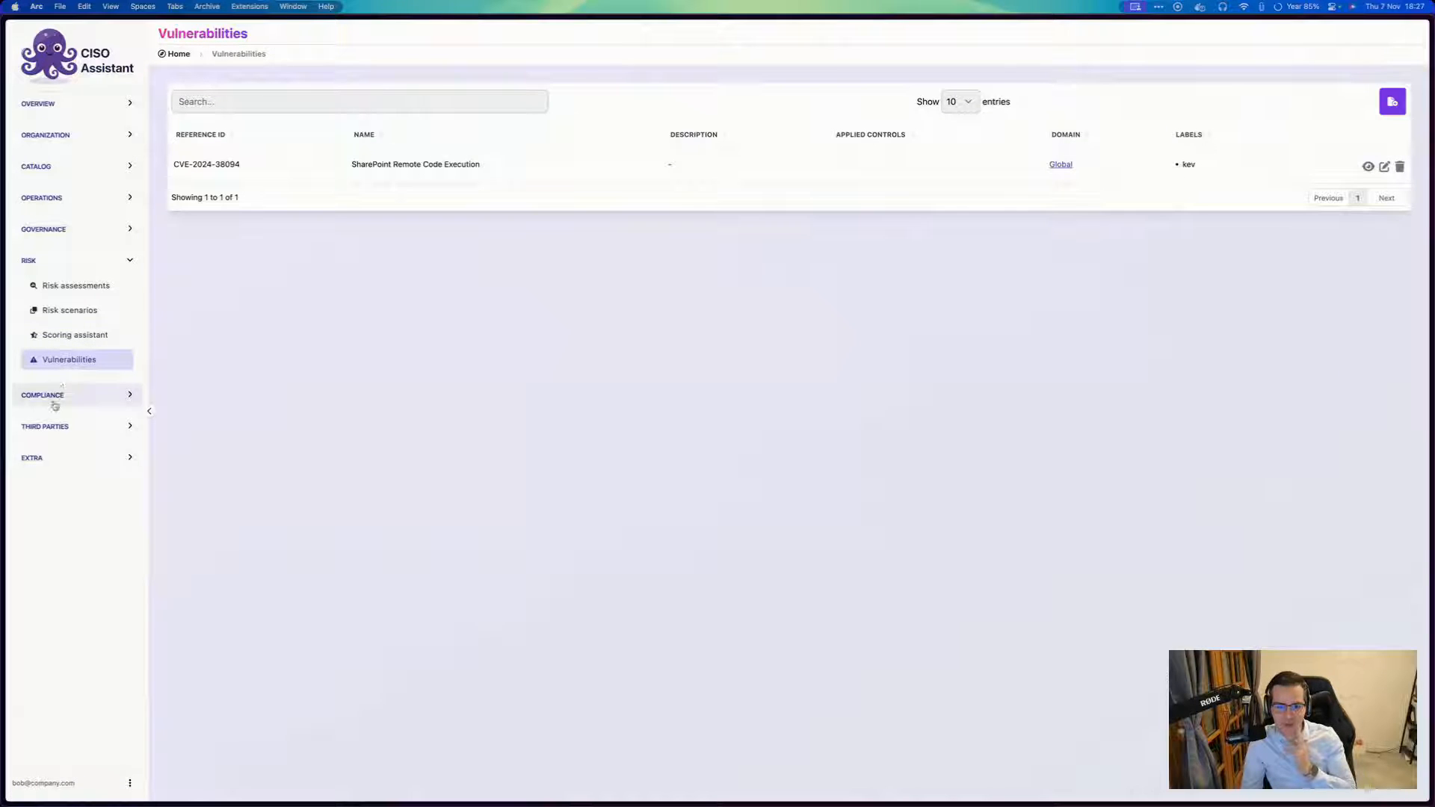
pyautogui.click(64, 402)
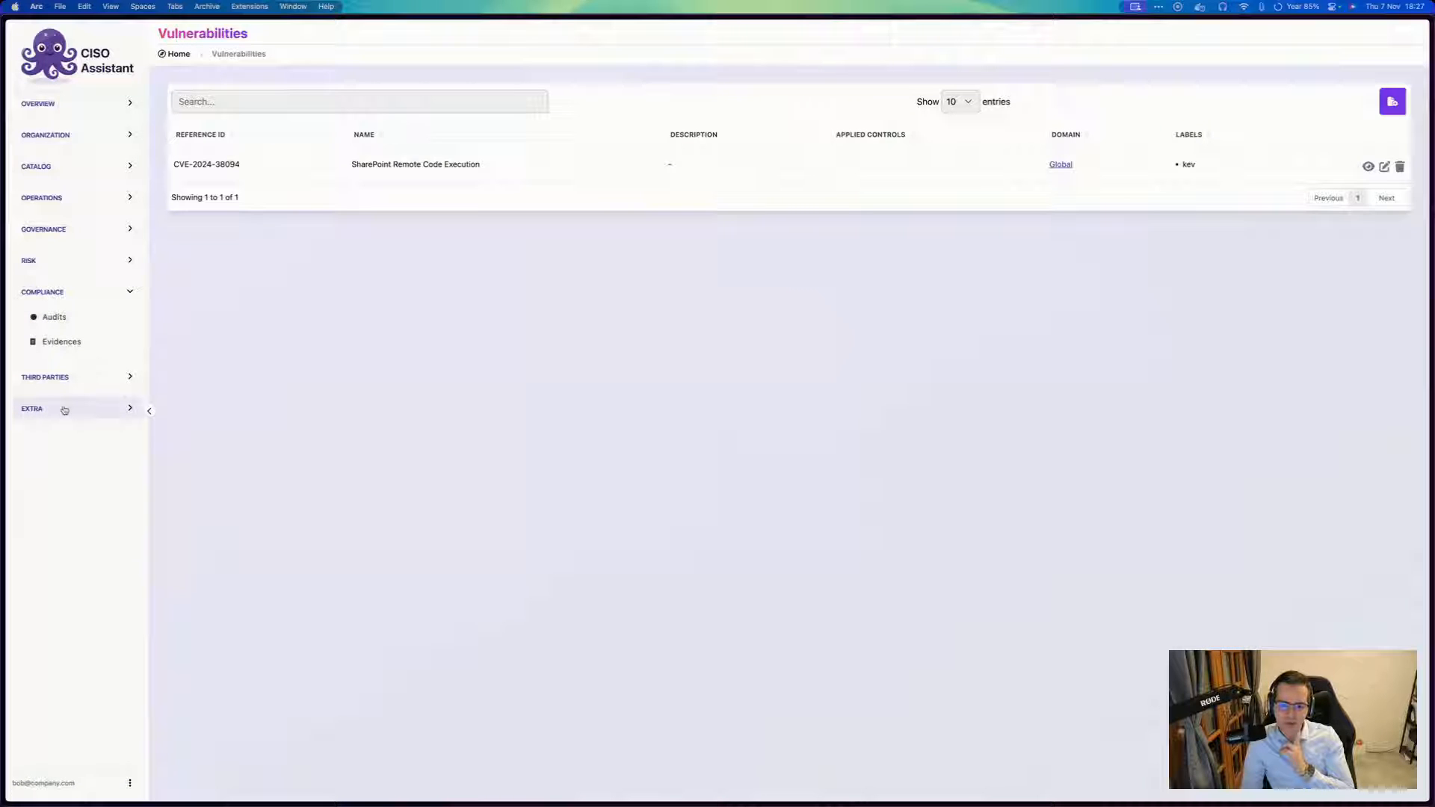
pyautogui.click(51, 317)
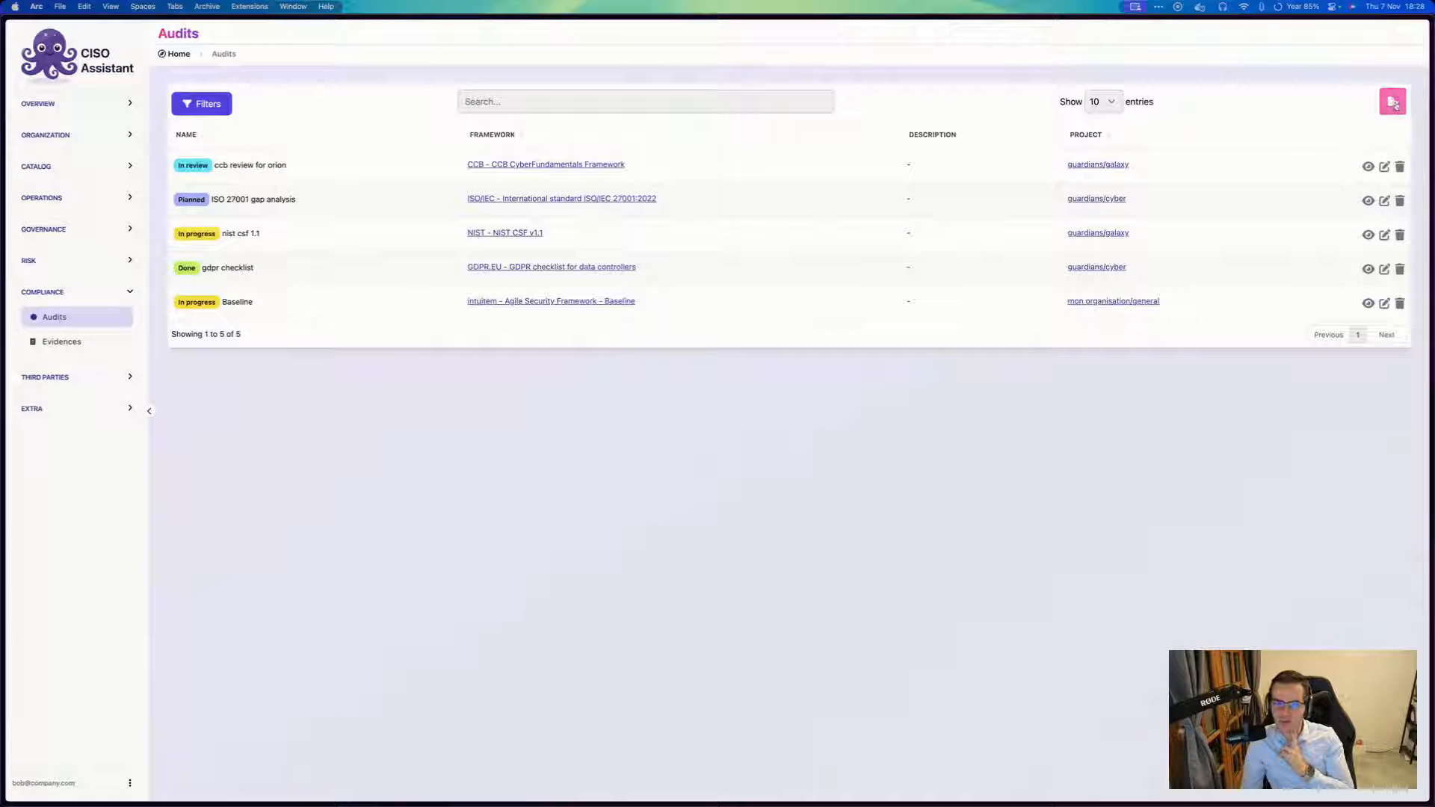
# Start a new audit named 'cmmc review' in studygrc/general on the CMMC version 2.0 framework.
pyautogui.click(1393, 103)
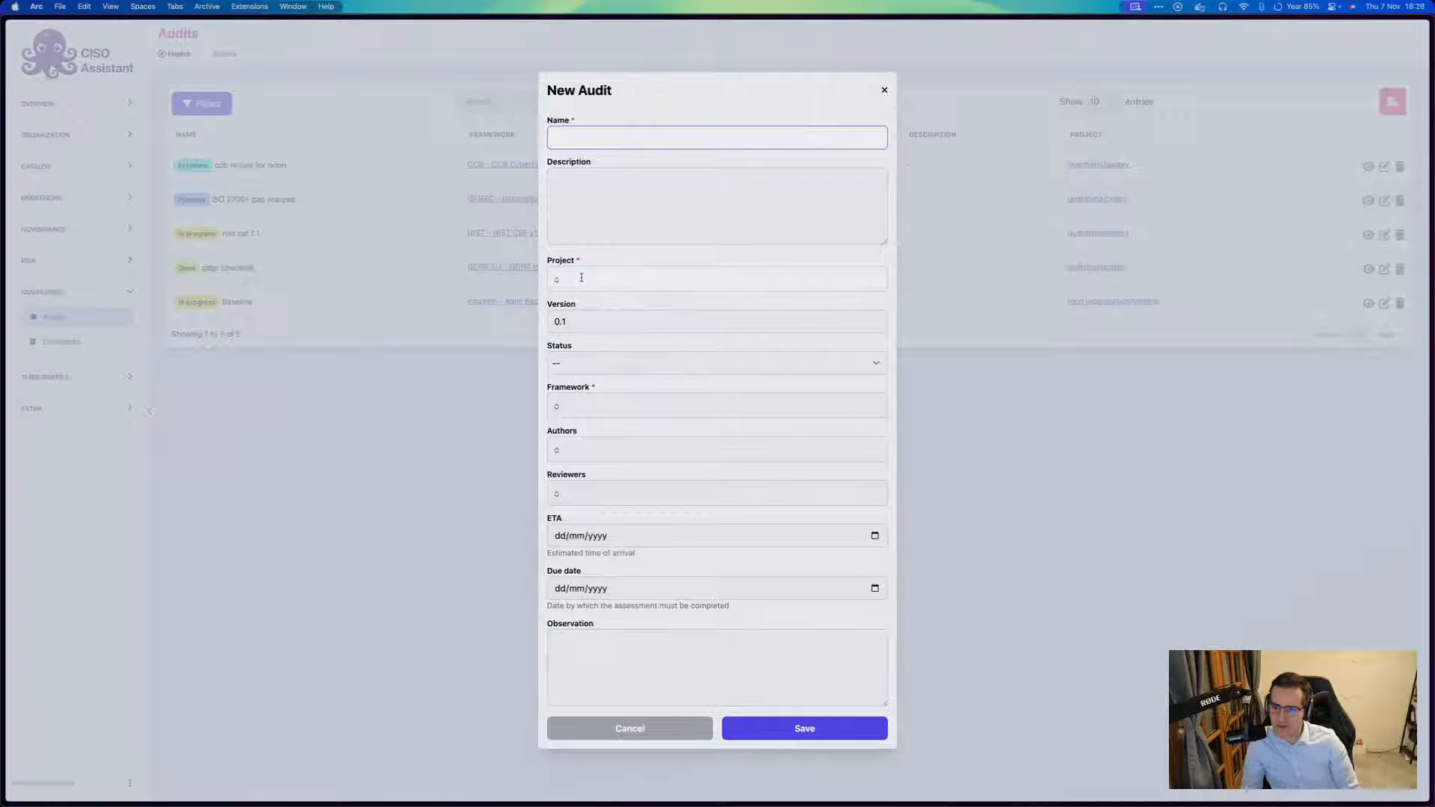
pyautogui.write('CMMC r')
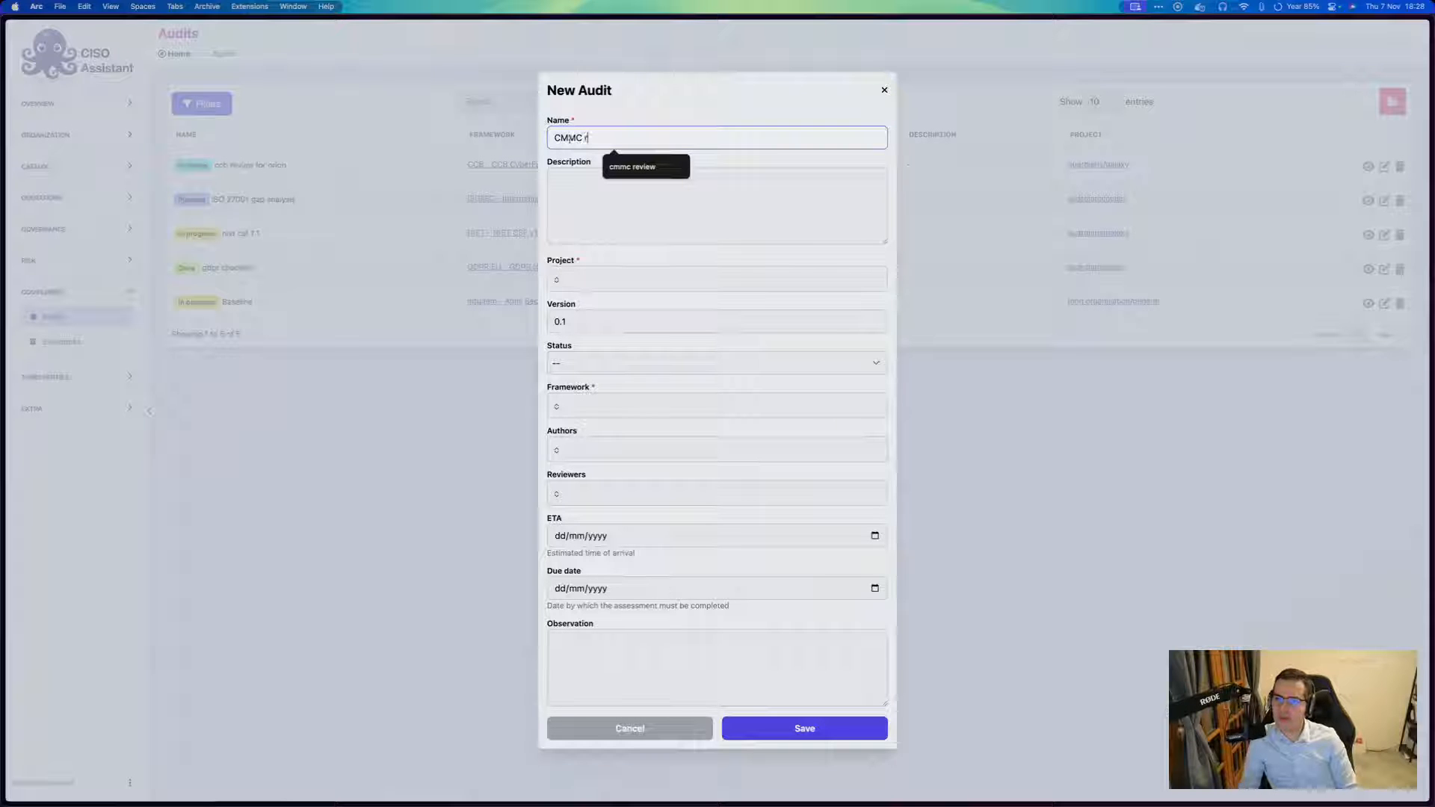
pyautogui.click(631, 166)
pyautogui.click(583, 282)
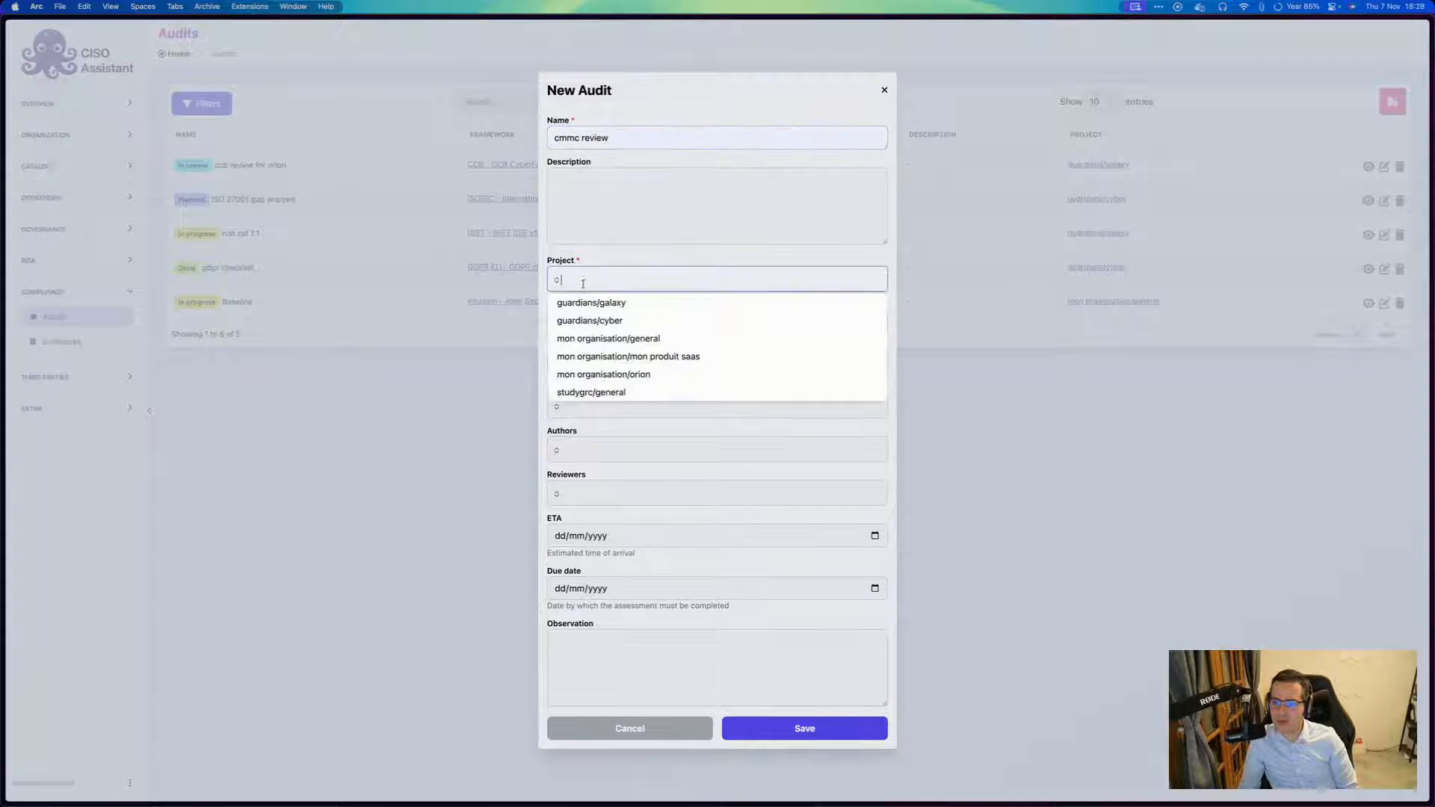
pyautogui.click(598, 393)
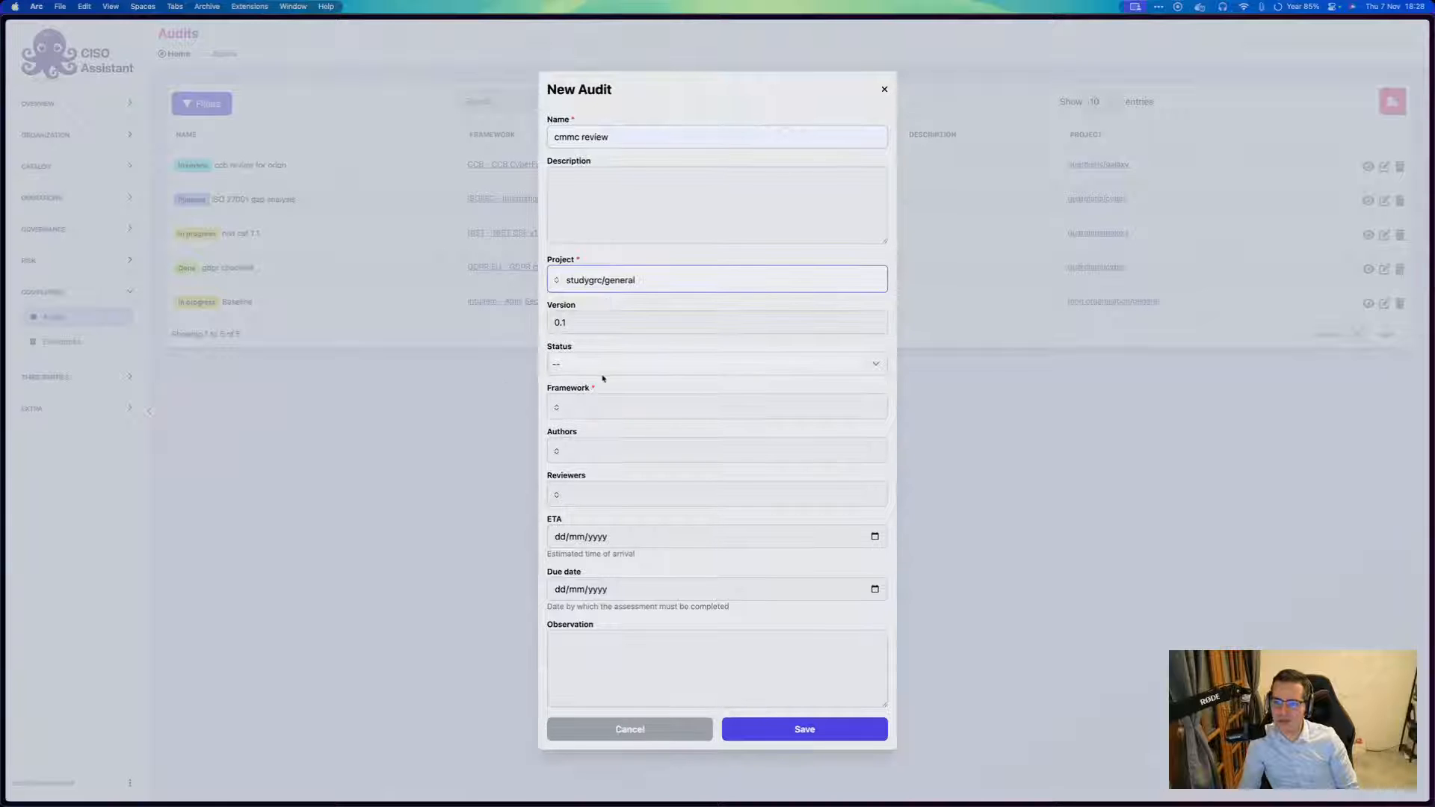
pyautogui.click(571, 408)
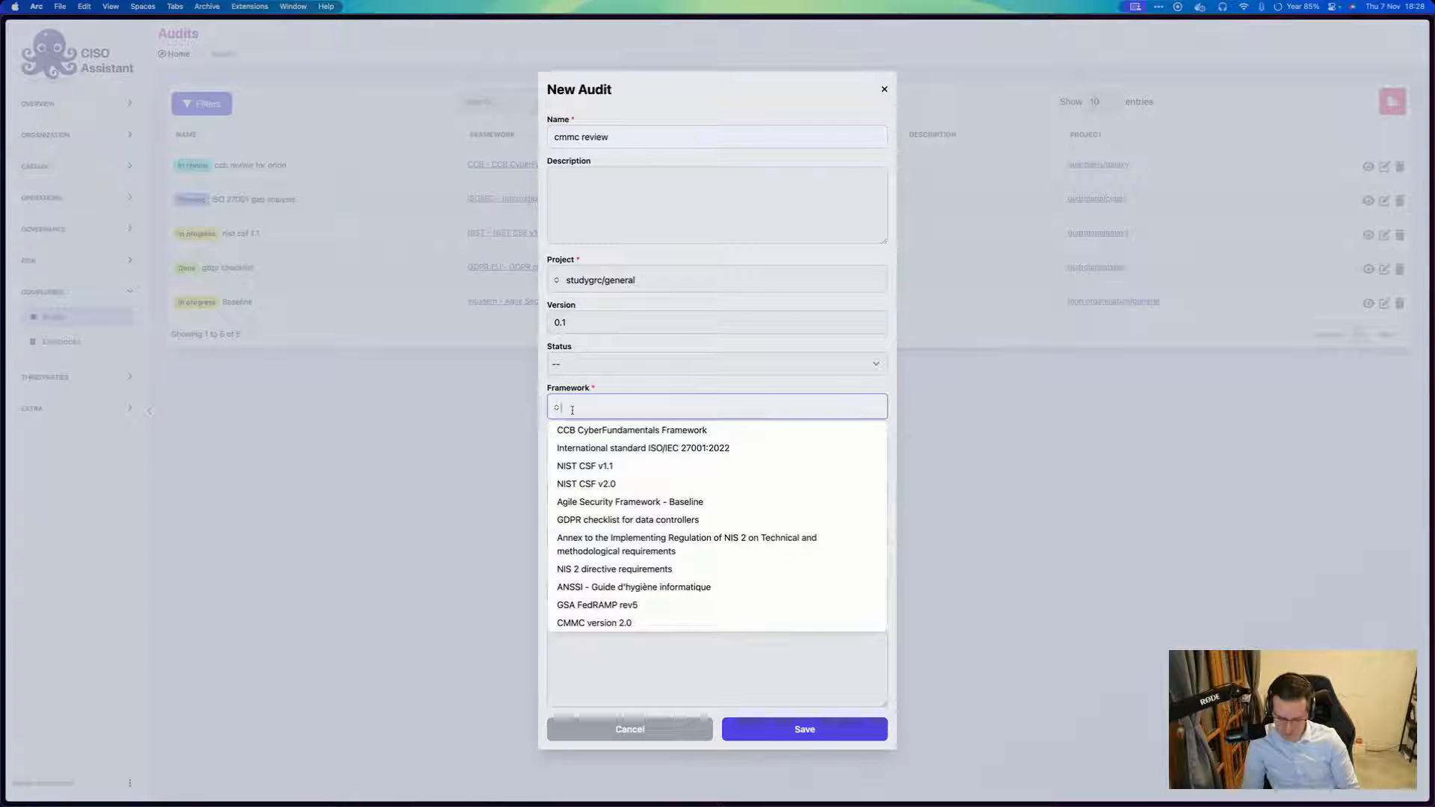
pyautogui.write('cmmc')
pyautogui.click(587, 431)
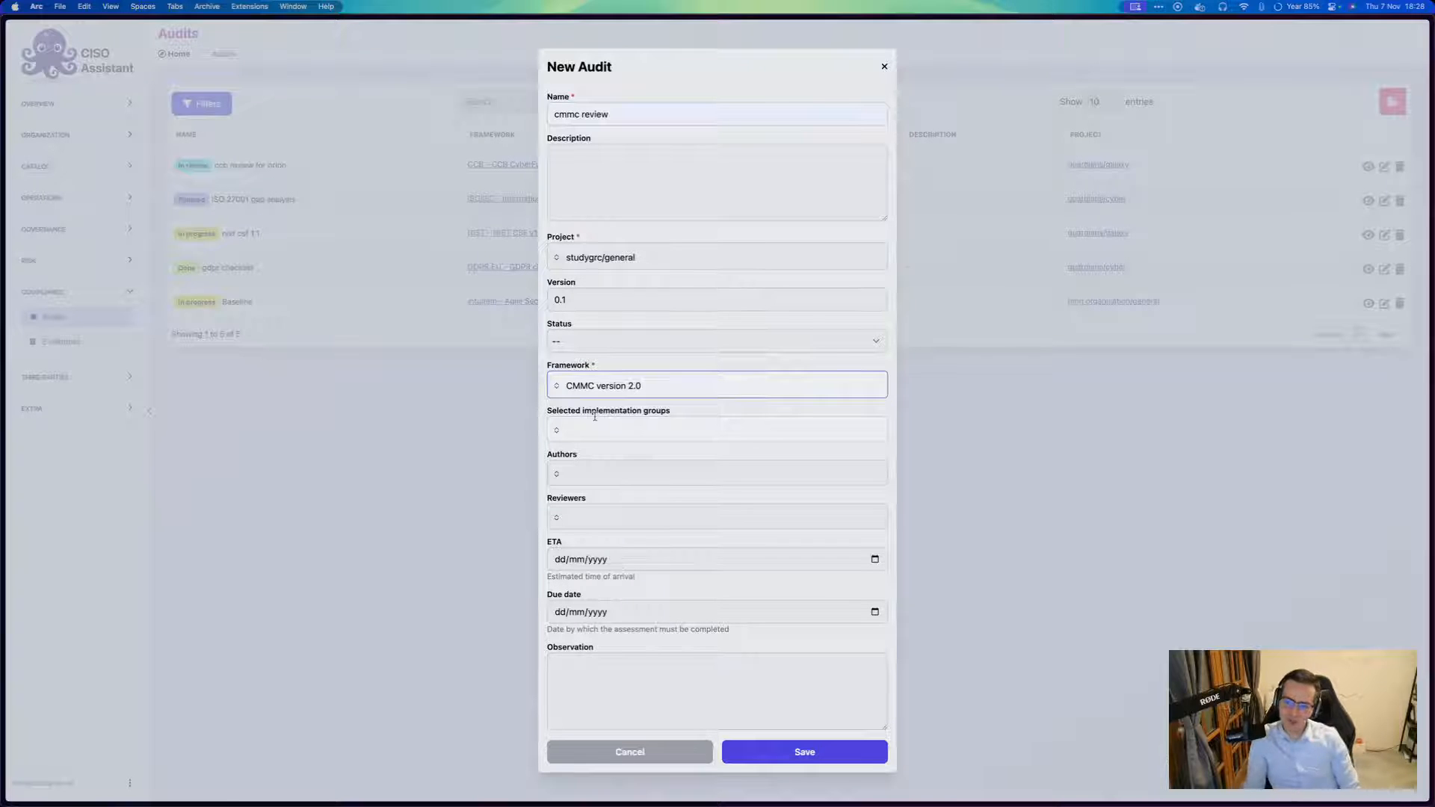
# Leave implementation groups empty, add the first listed user as author, set ETA 29/11/2024, and save.
pyautogui.click(601, 430)
pyautogui.click(598, 455)
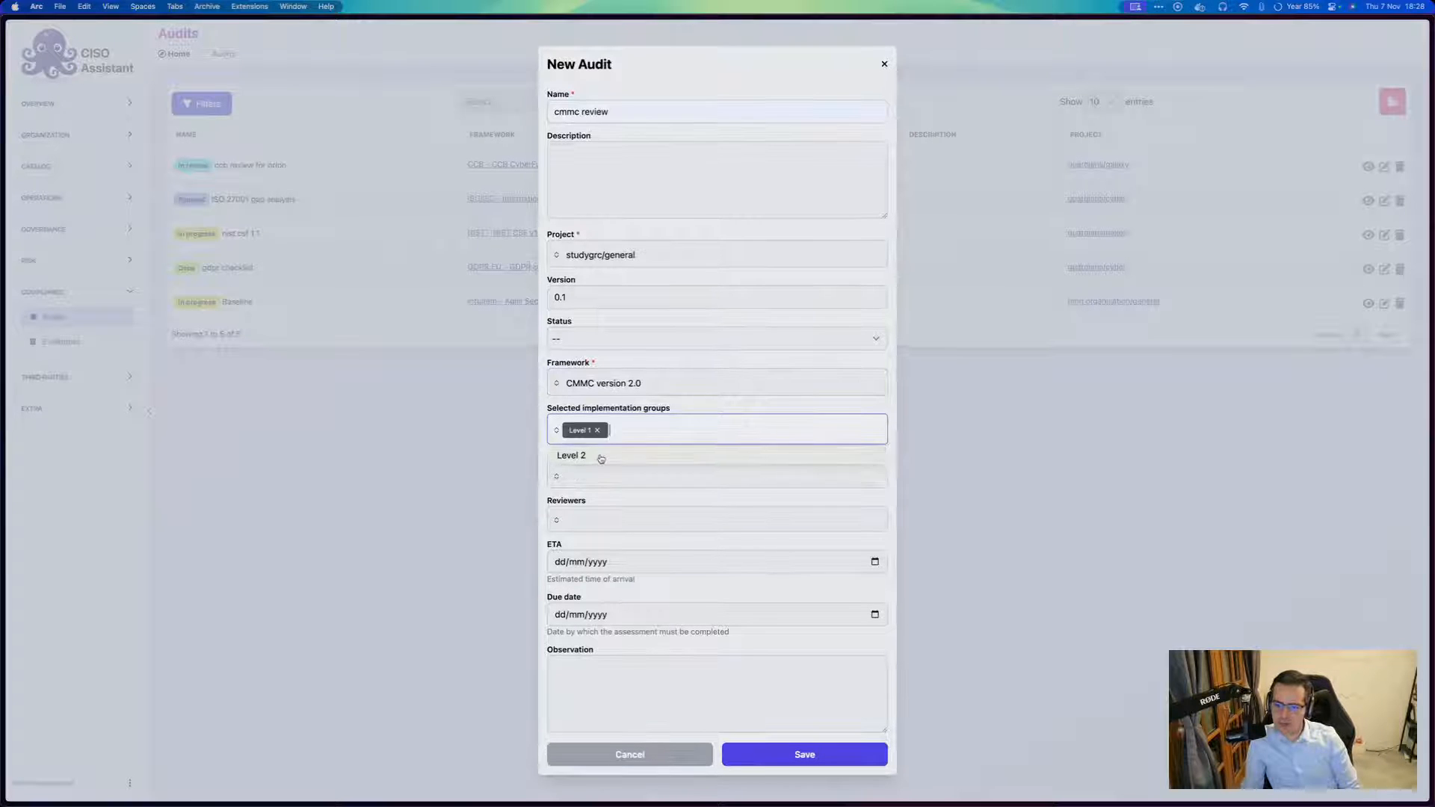
pyautogui.click(597, 430)
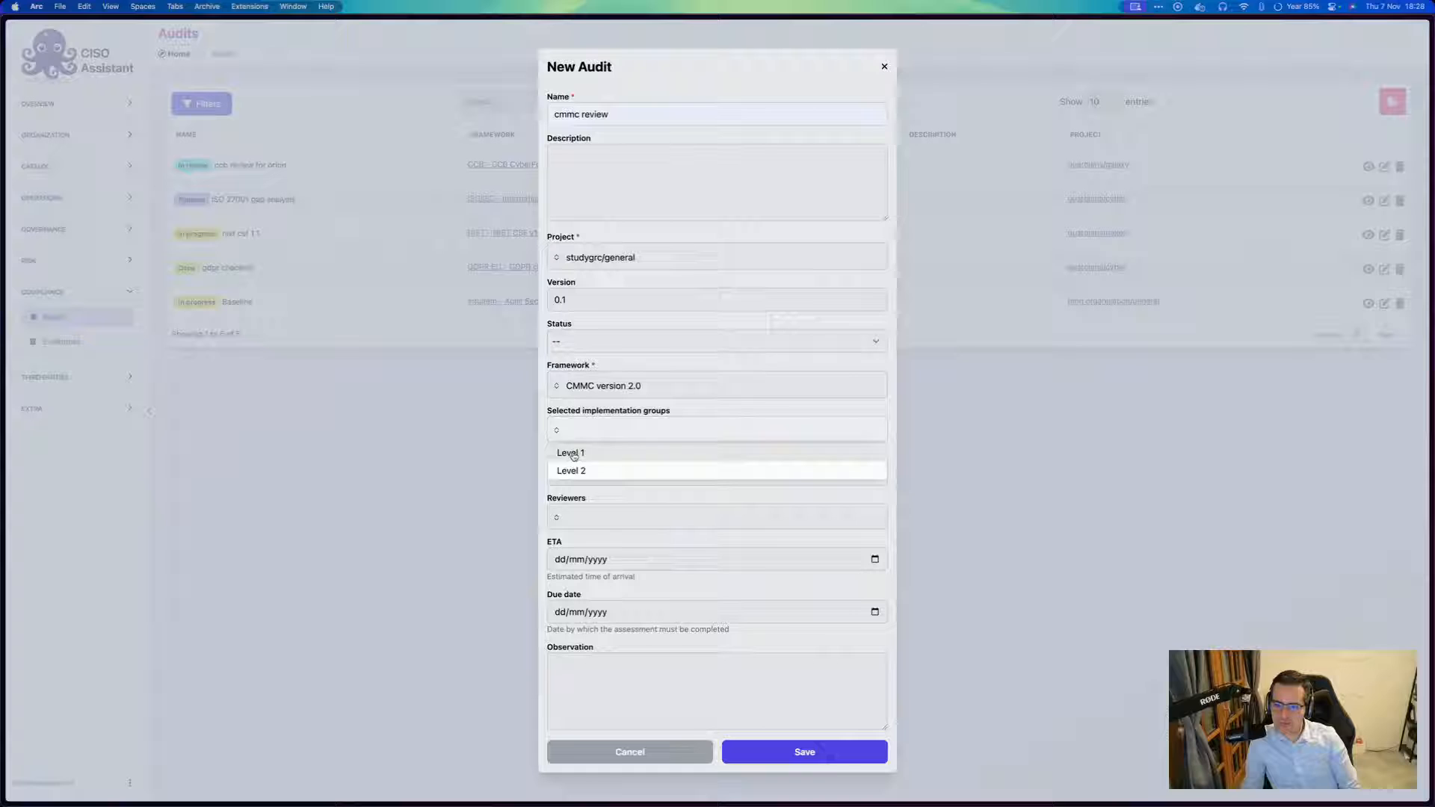
pyautogui.click(740, 408)
pyautogui.click(600, 473)
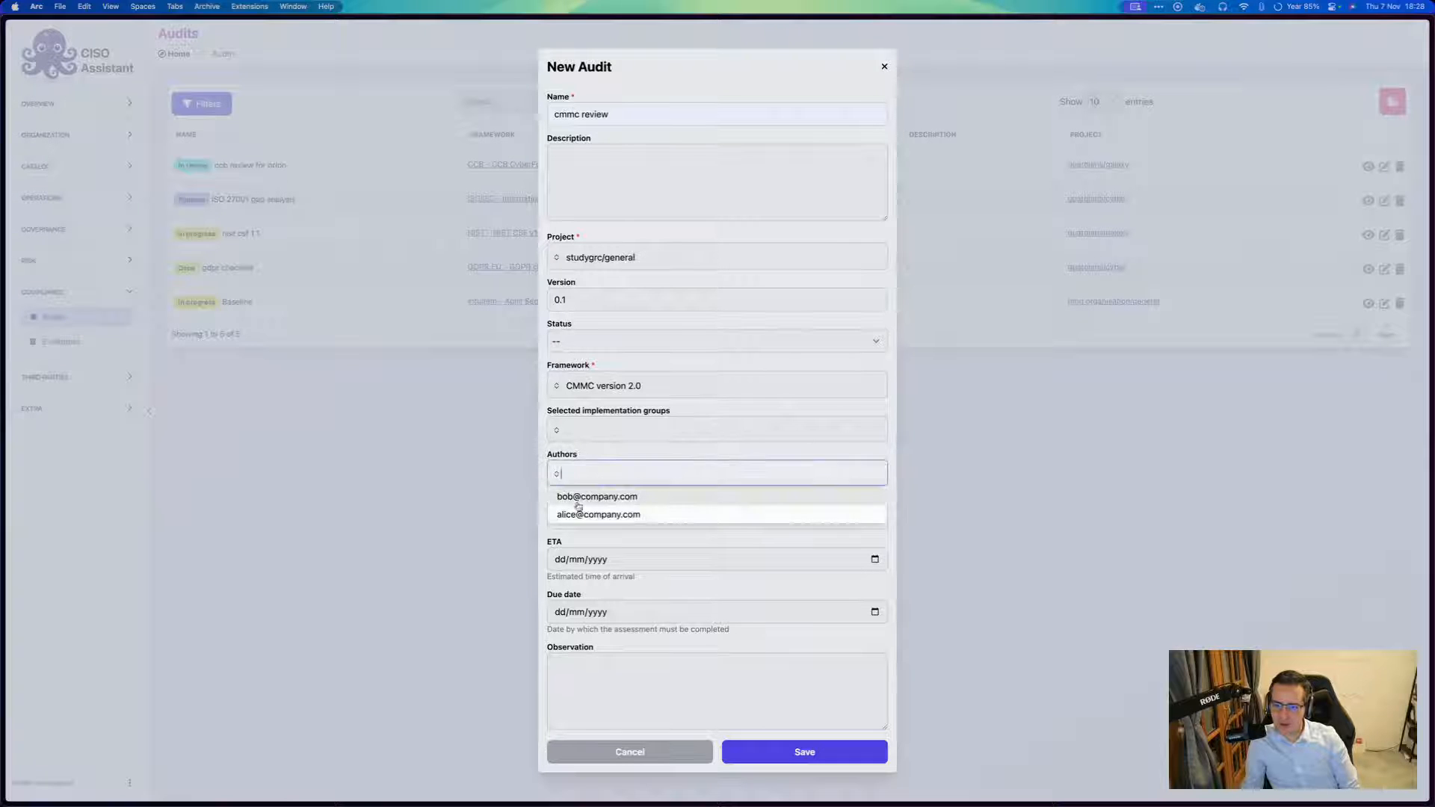
pyautogui.click(603, 496)
pyautogui.click(650, 550)
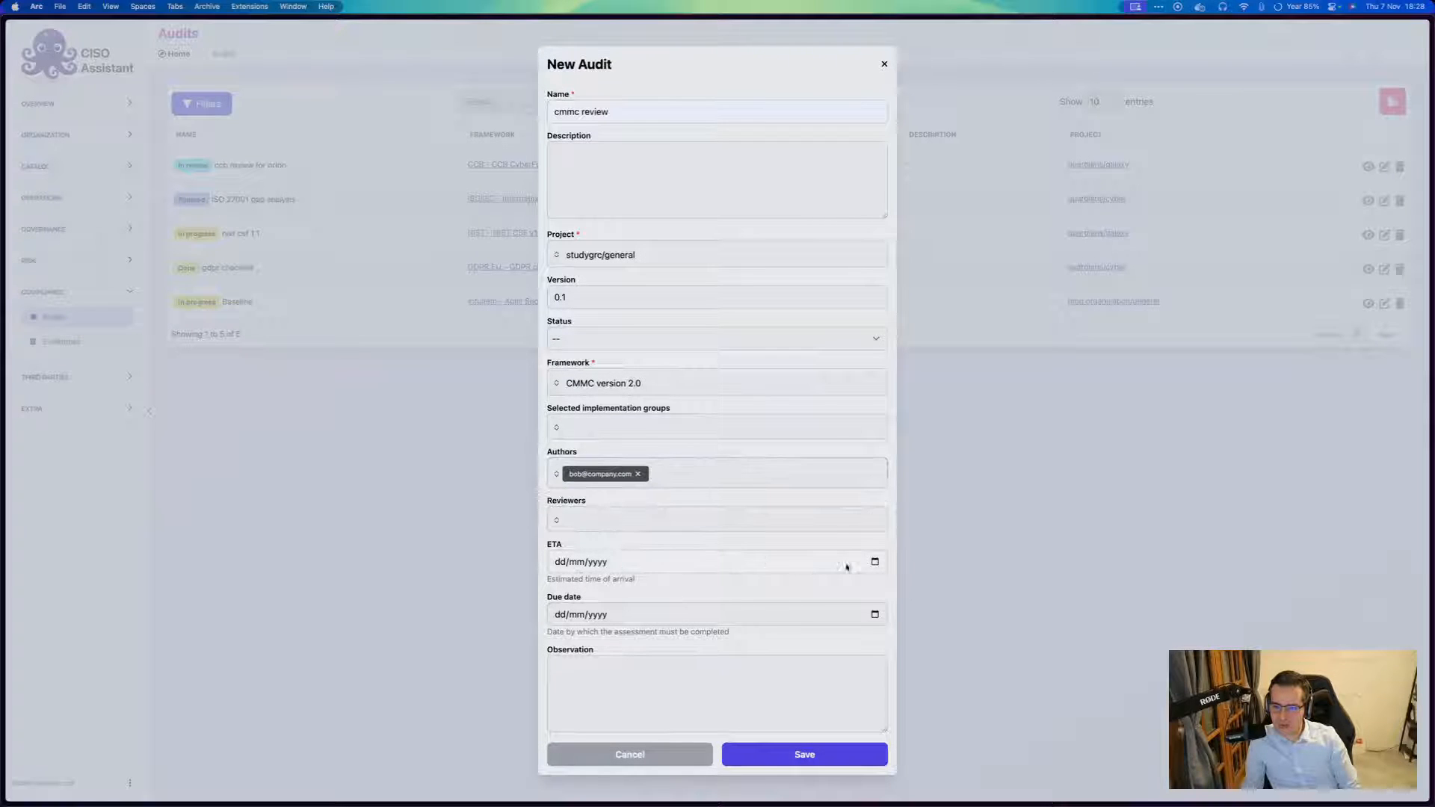
pyautogui.click(874, 561)
pyautogui.click(635, 686)
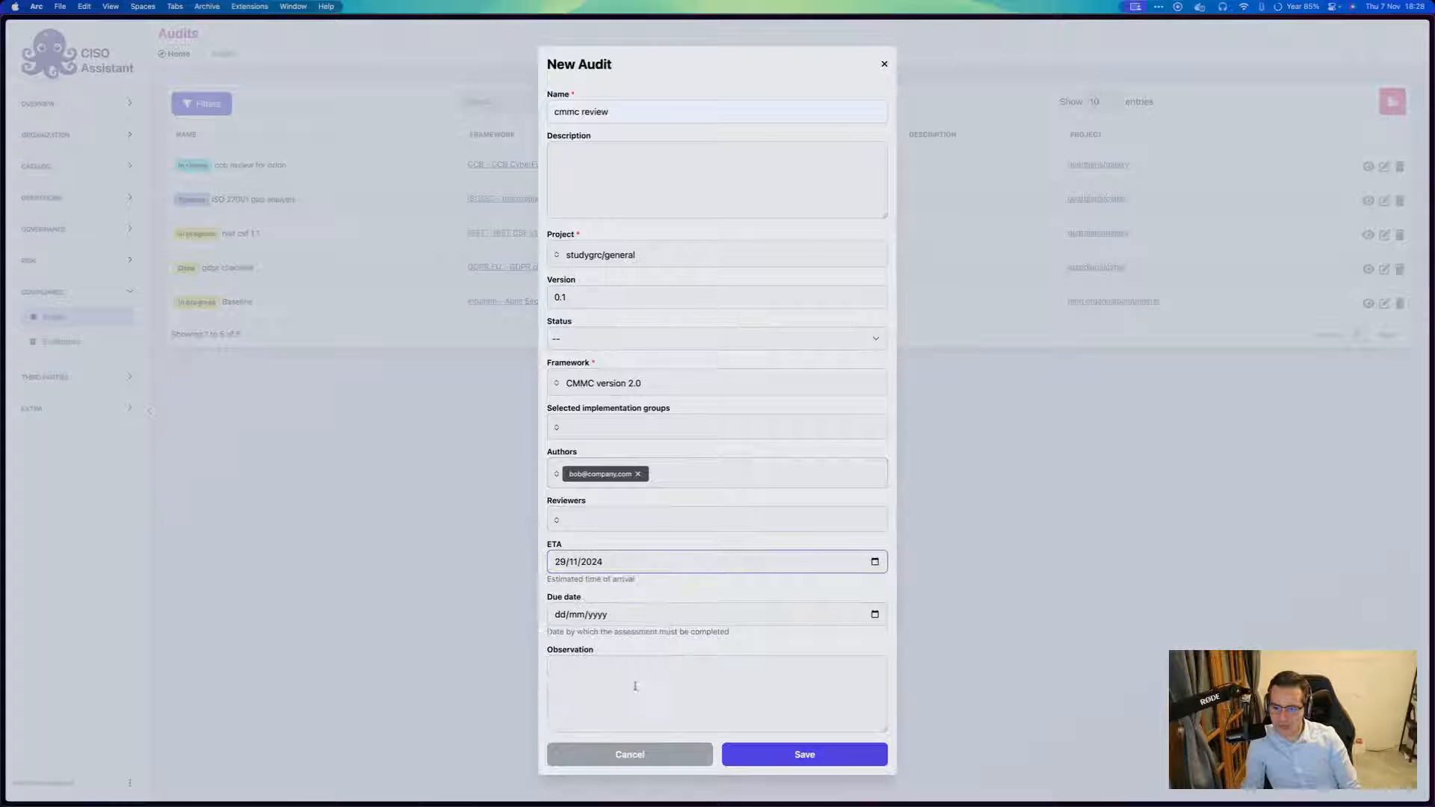
pyautogui.click(795, 762)
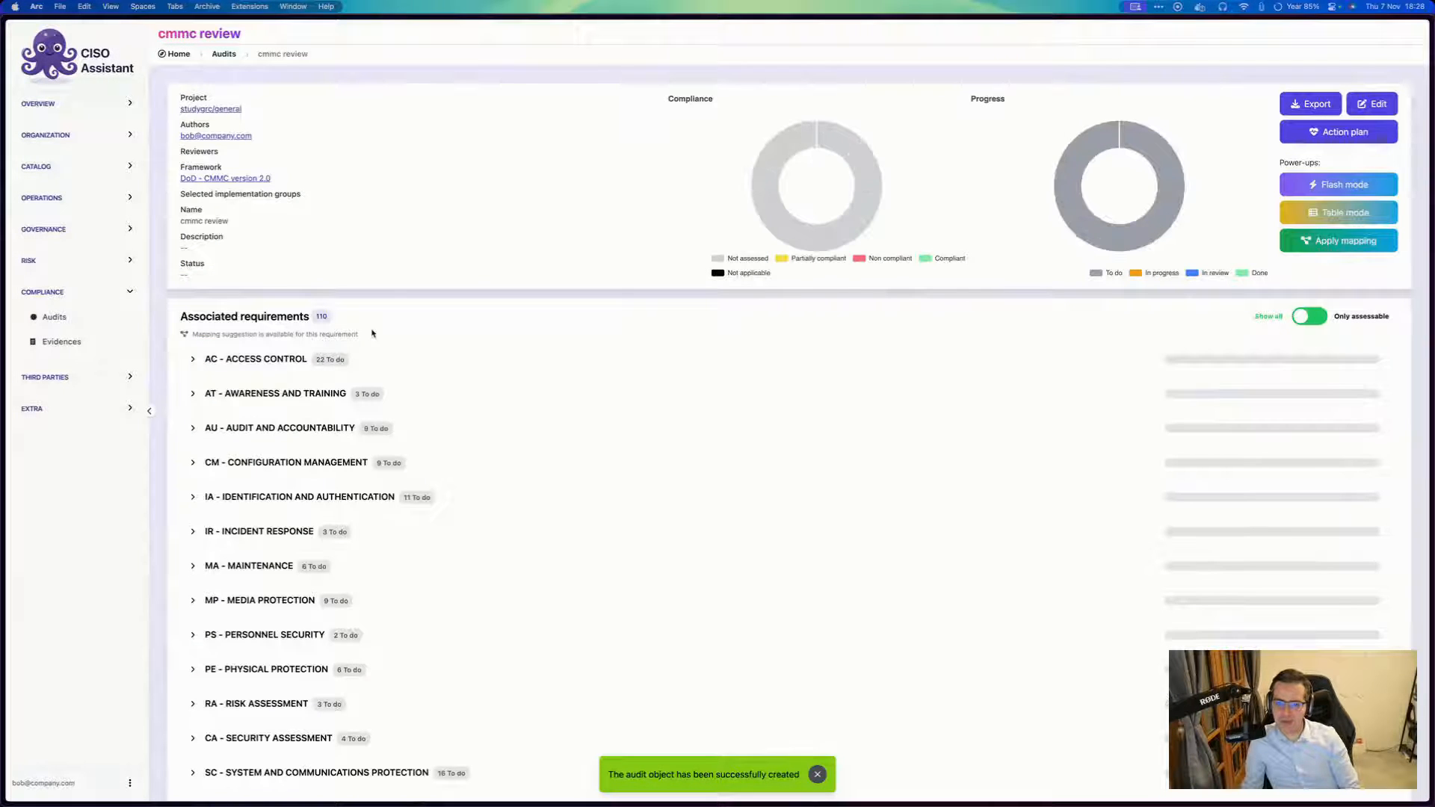
# Expand and collapse the AC - ACCESS CONTROL requirements to review the audit's 110 requirements.
pyautogui.click(192, 361)
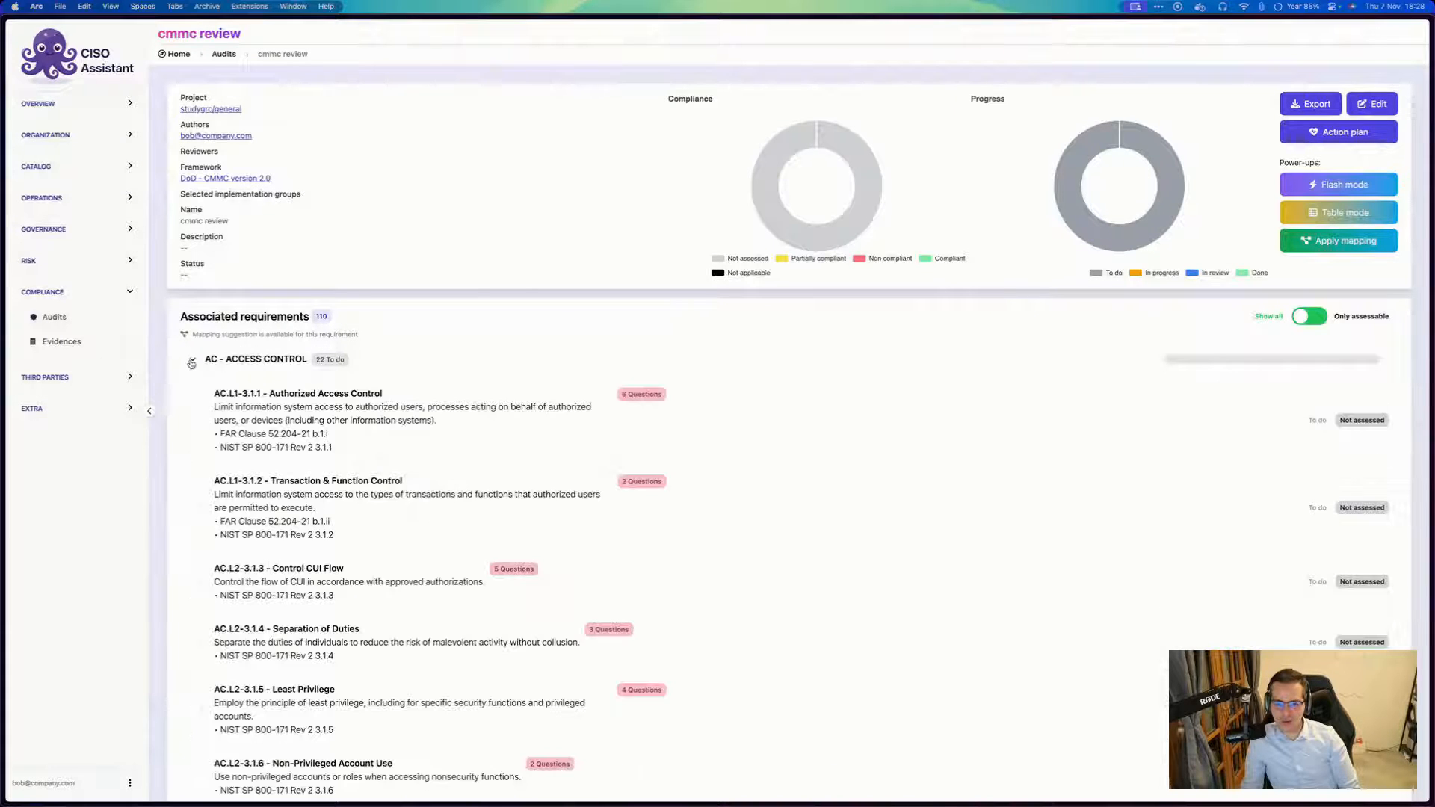
pyautogui.click(192, 362)
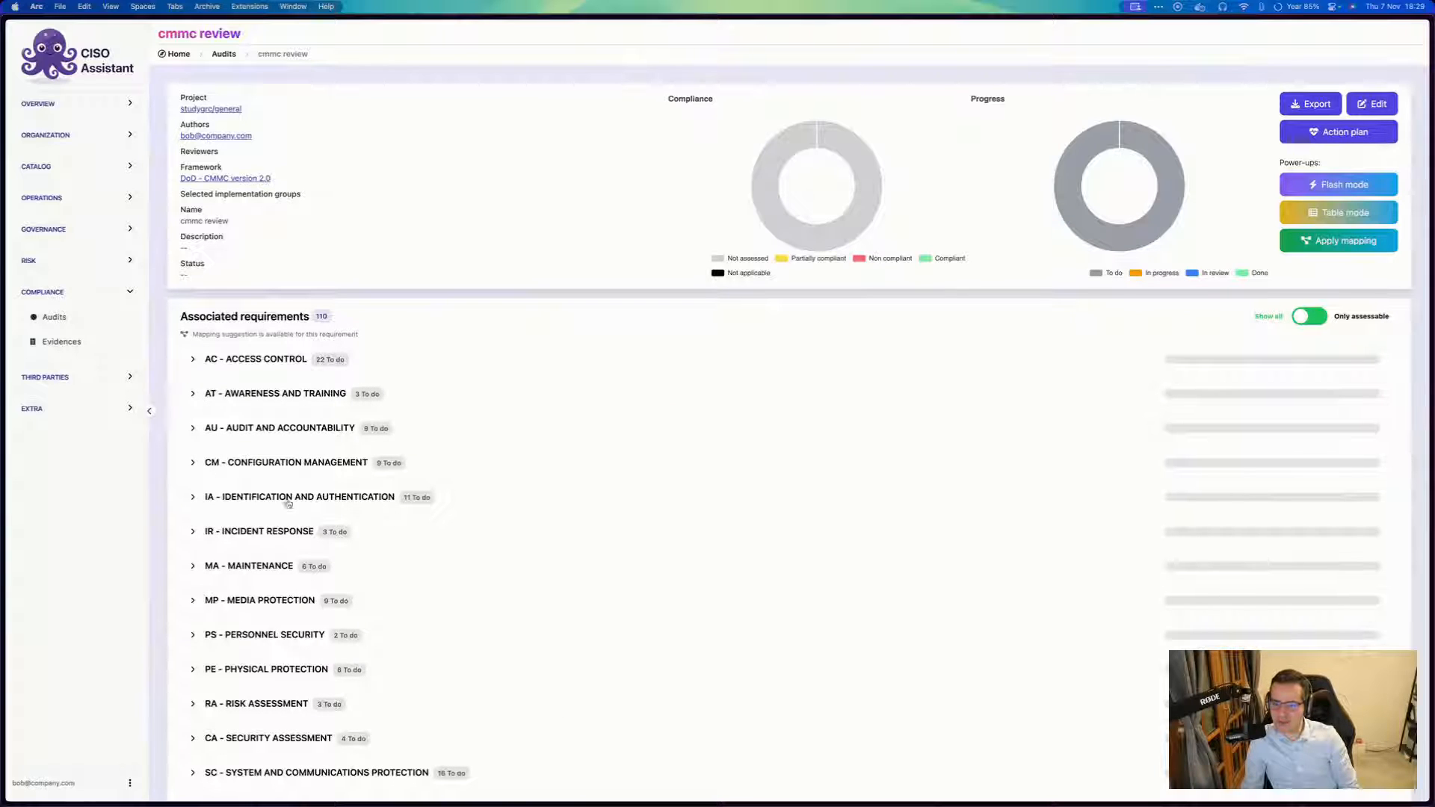
pyautogui.scroll(-1, 284, 389)
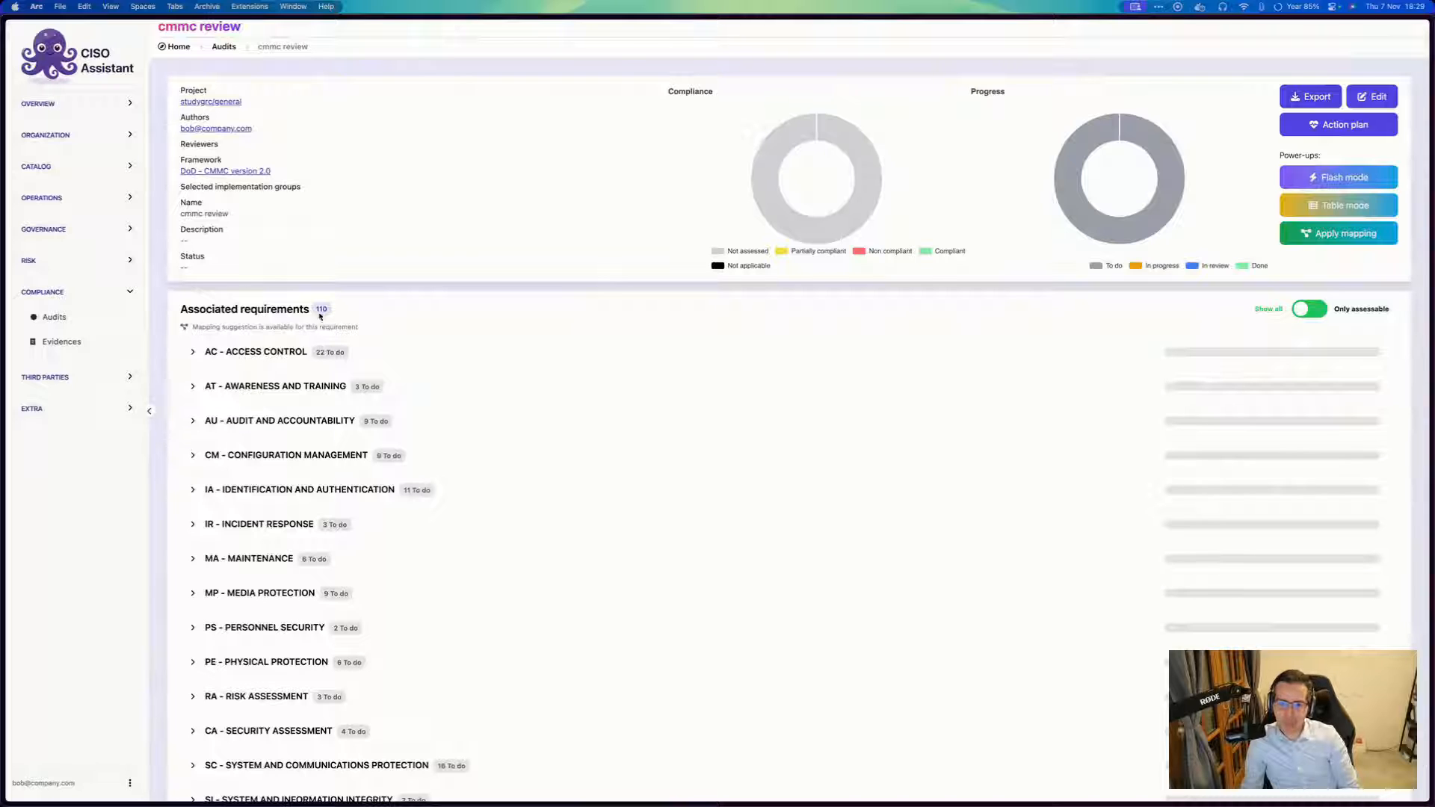
pyautogui.scroll(1, 478, 308)
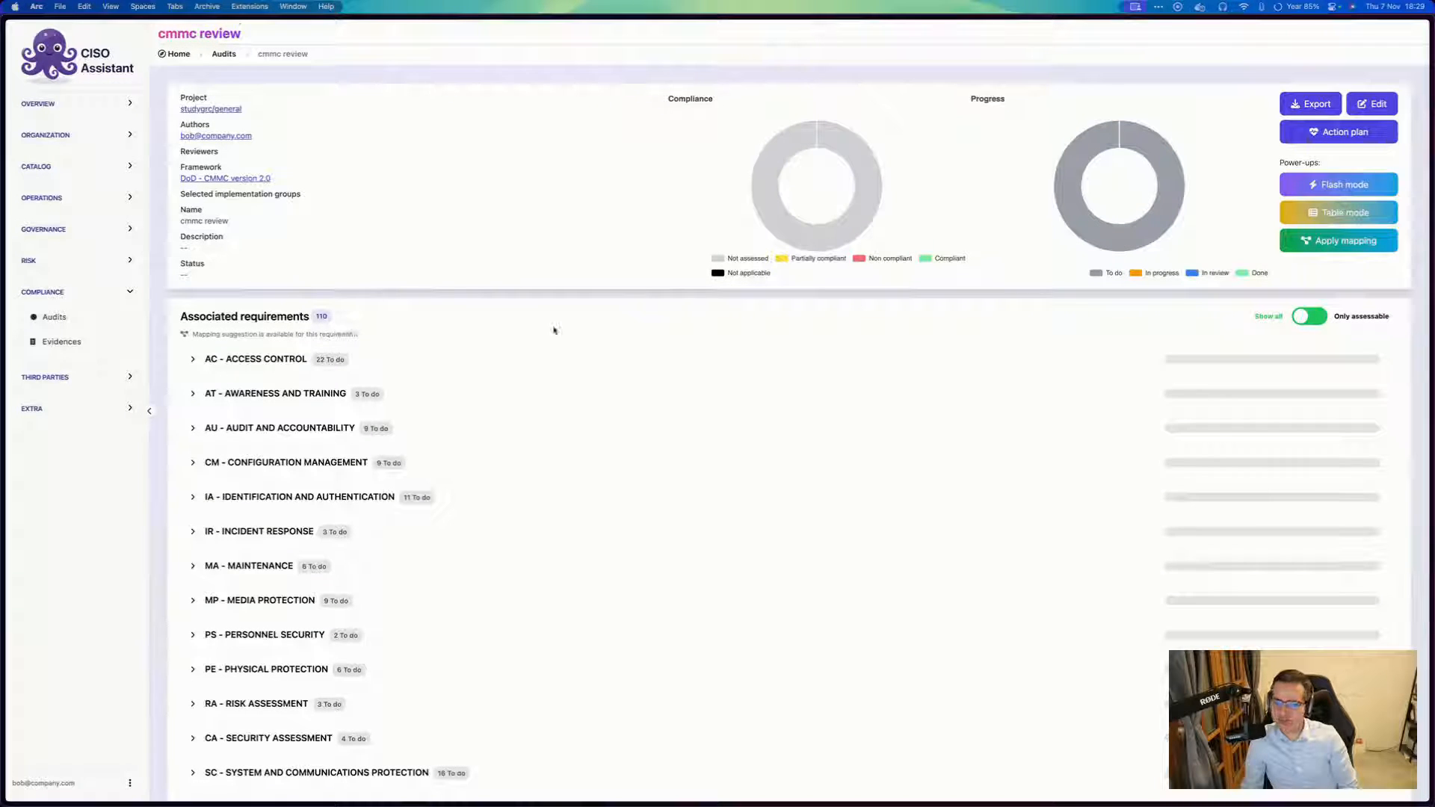
# Edit the audit to select only the Level 1 implementation group and save it.
pyautogui.click(1387, 104)
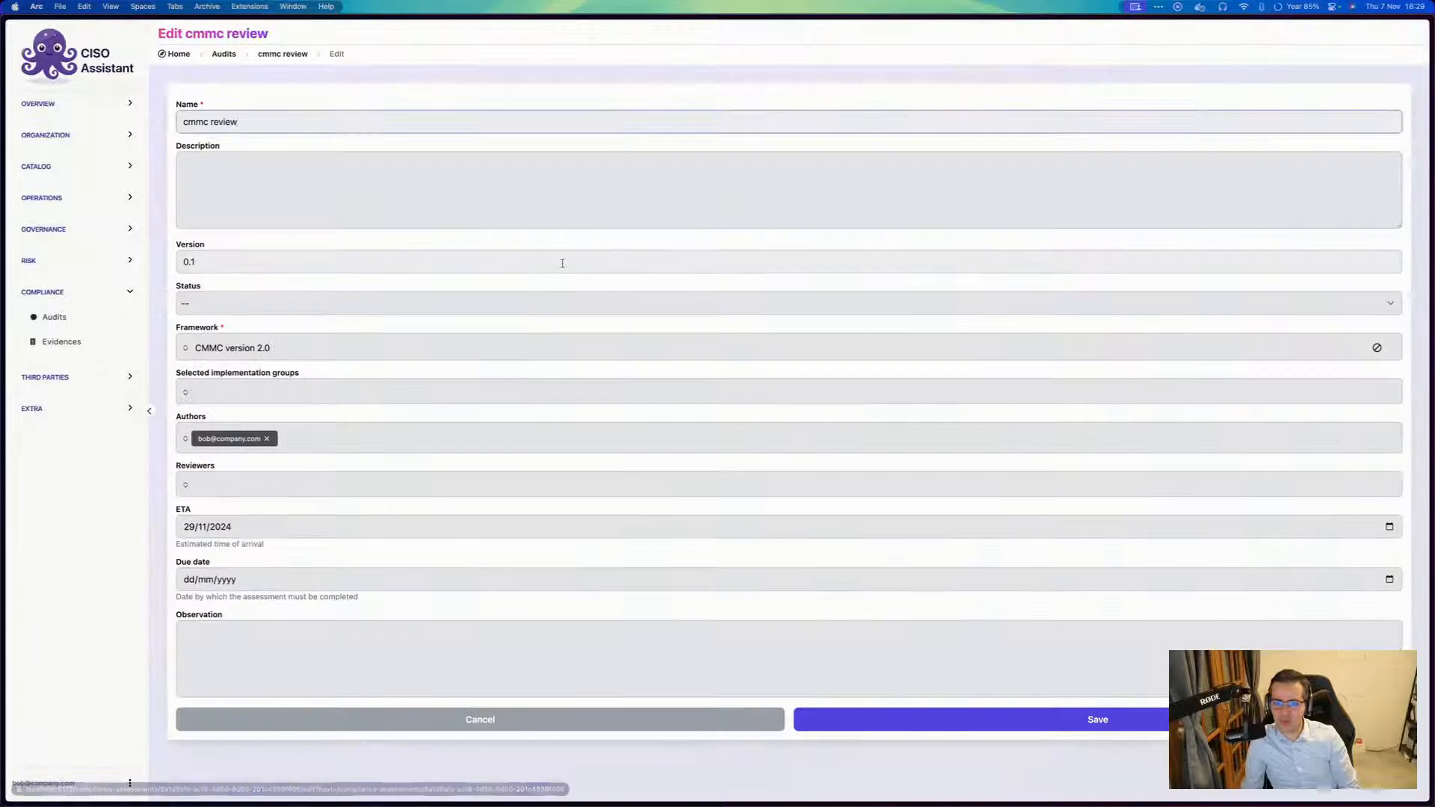
pyautogui.click(183, 393)
pyautogui.click(198, 413)
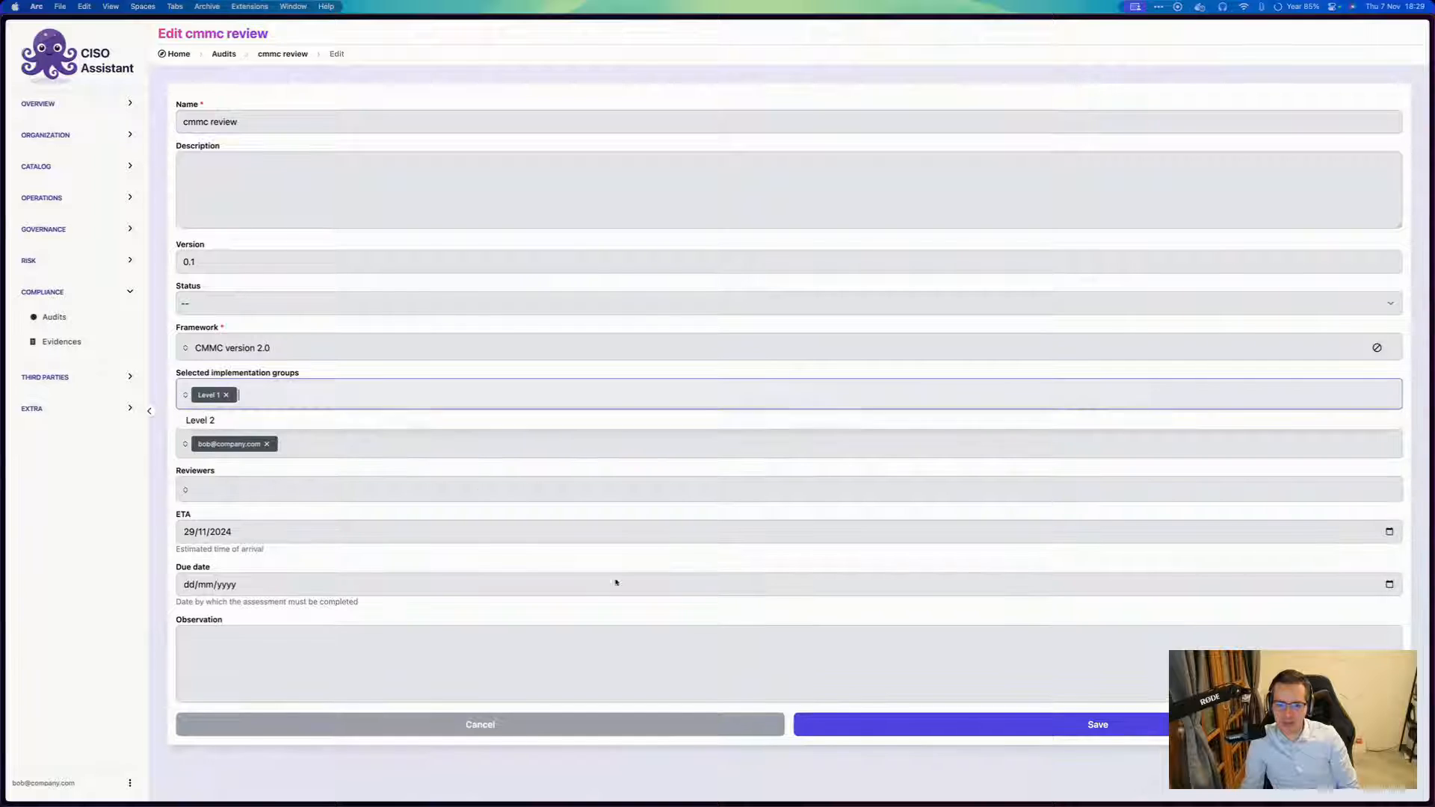
pyautogui.click(865, 723)
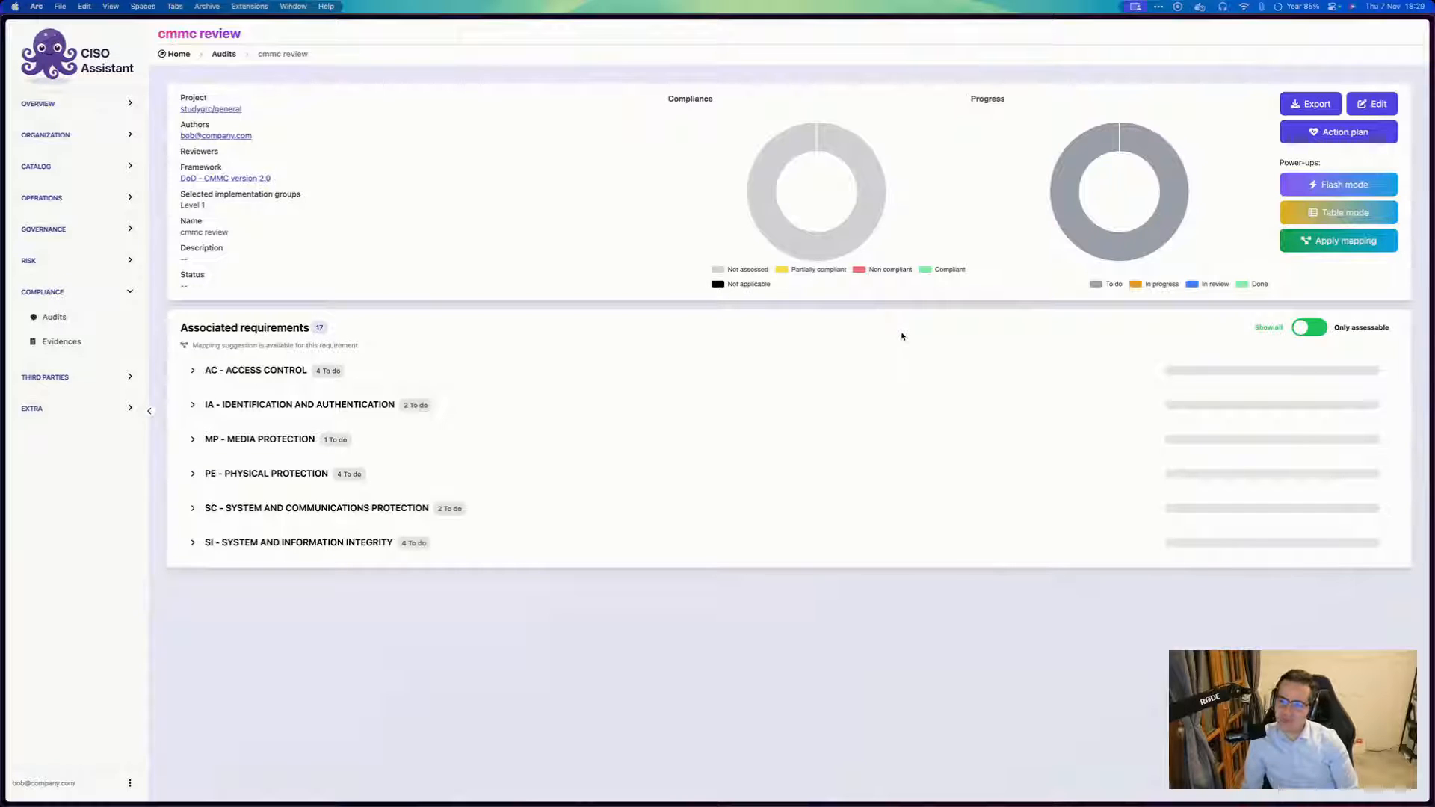
# In Flash mode, rate requirements from AC.L1-3.1.1 (non compliant) through Limit Physical Access (compliant).
pyautogui.click(1349, 191)
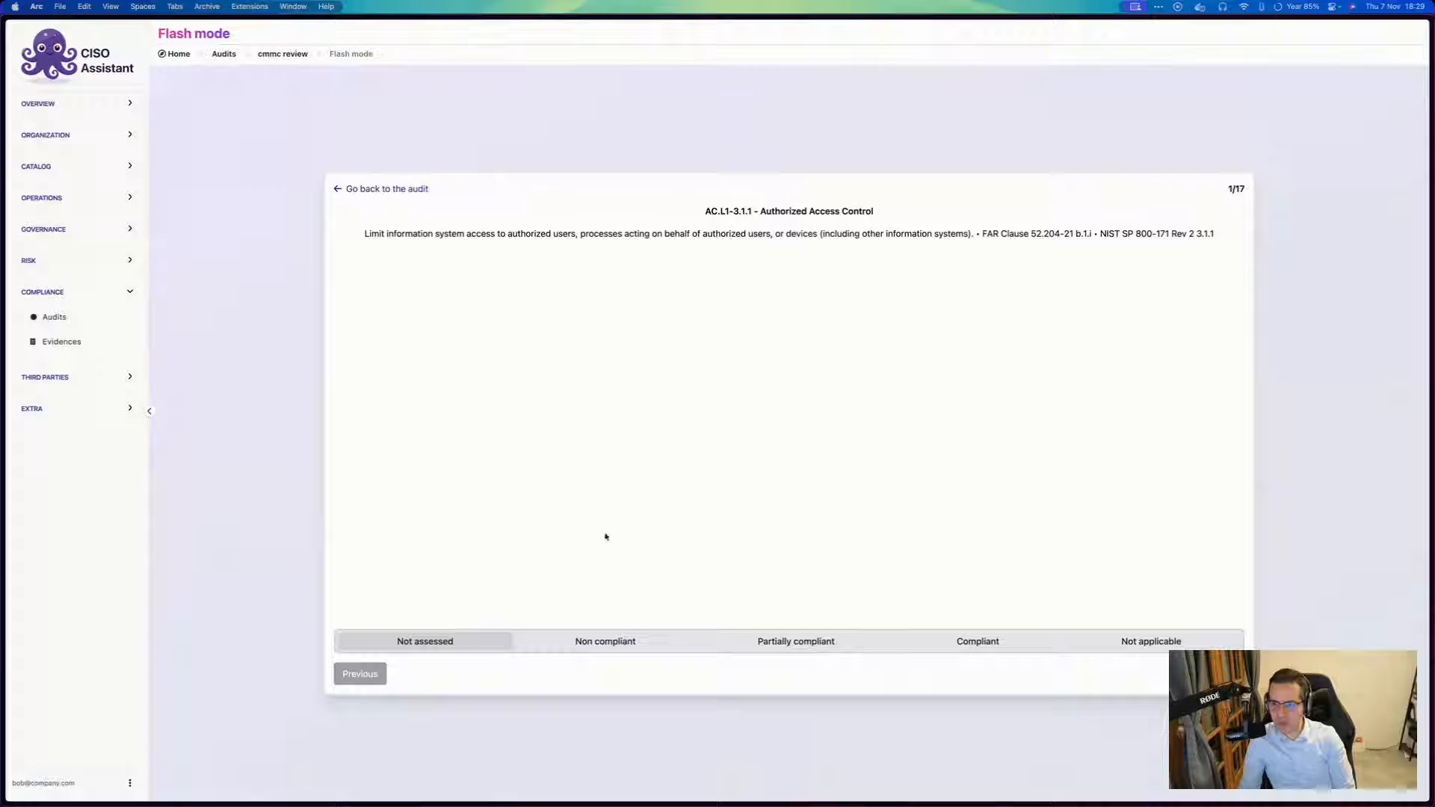
pyautogui.click(598, 643)
pyautogui.click(1106, 643)
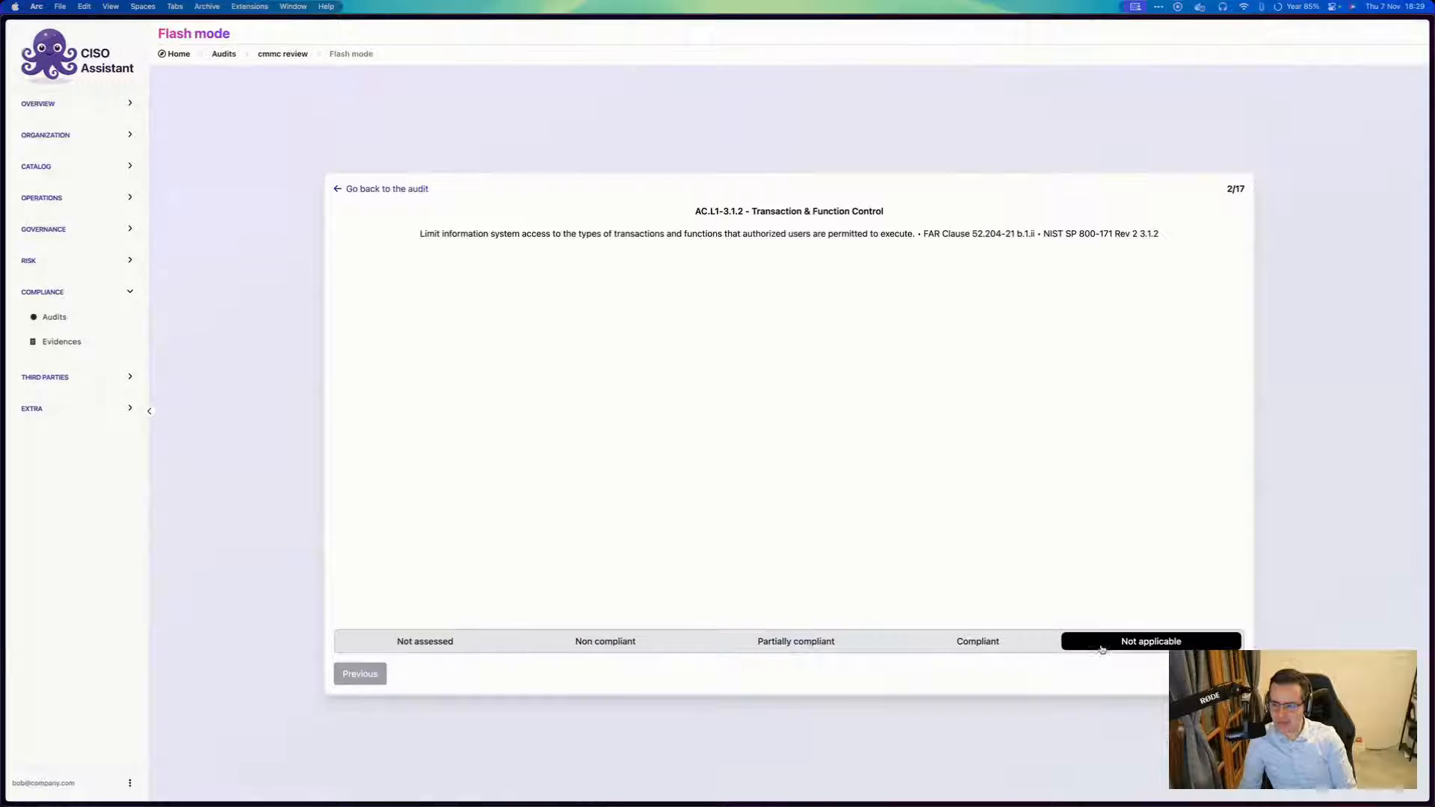
pyautogui.click(983, 646)
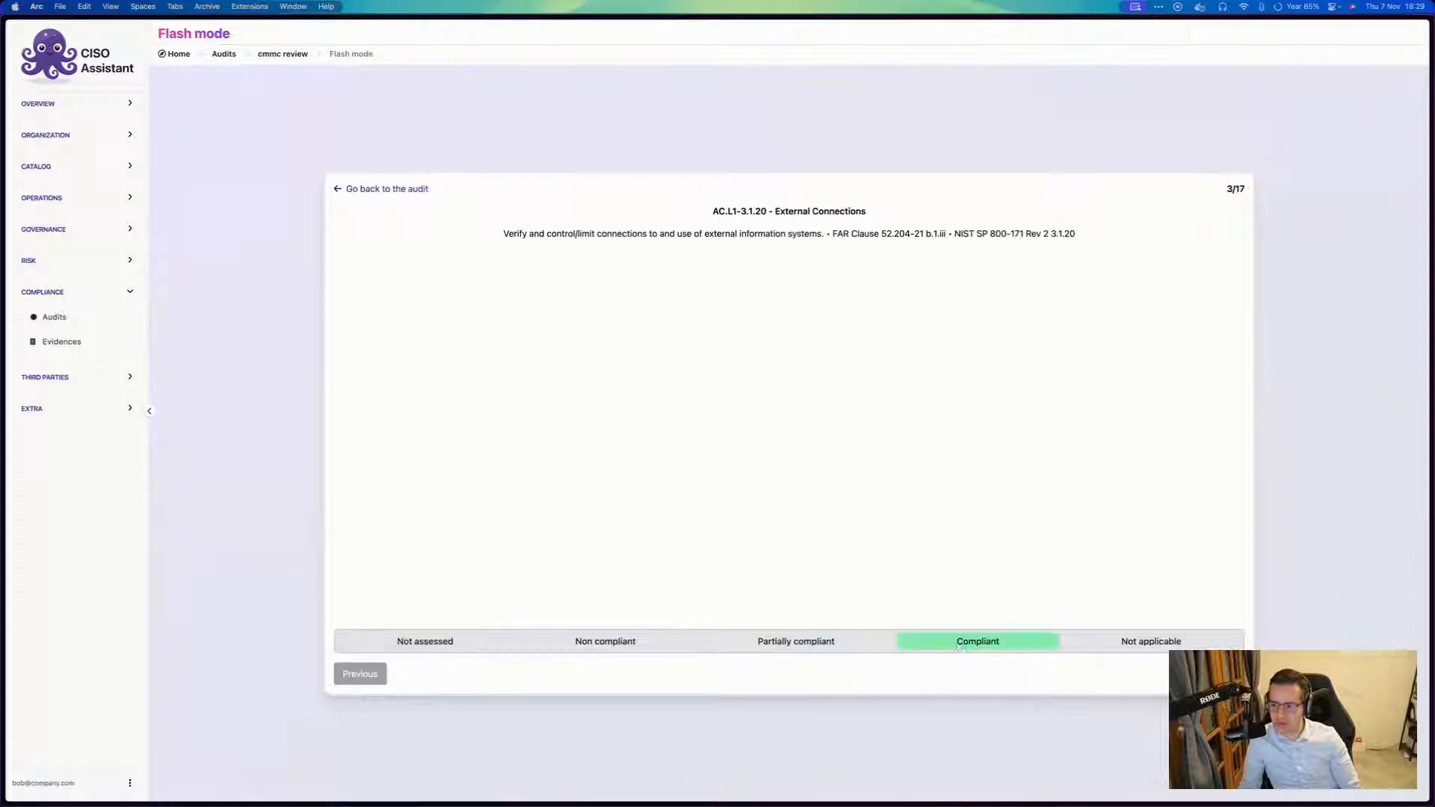
pyautogui.click(841, 644)
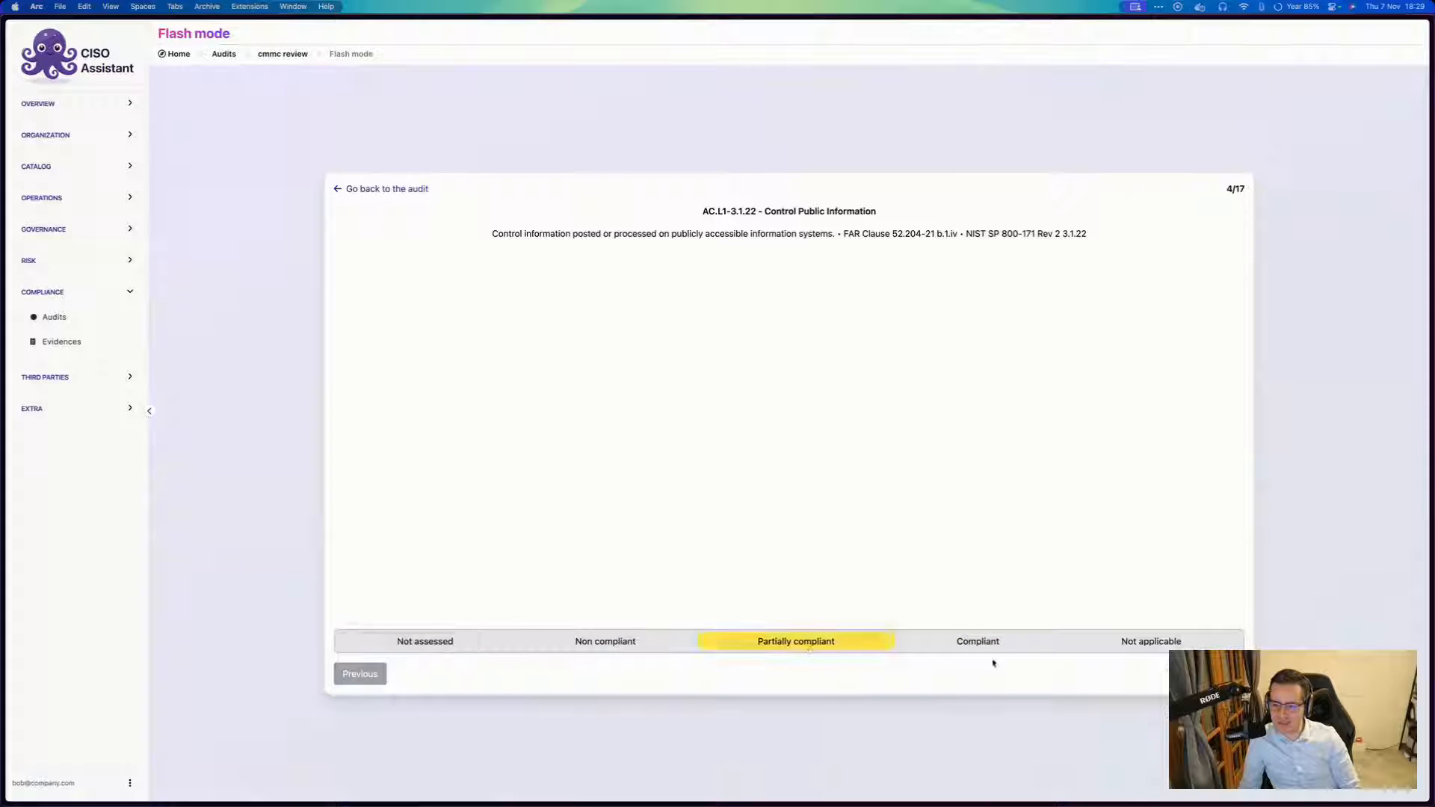
pyautogui.click(1132, 644)
pyautogui.click(959, 648)
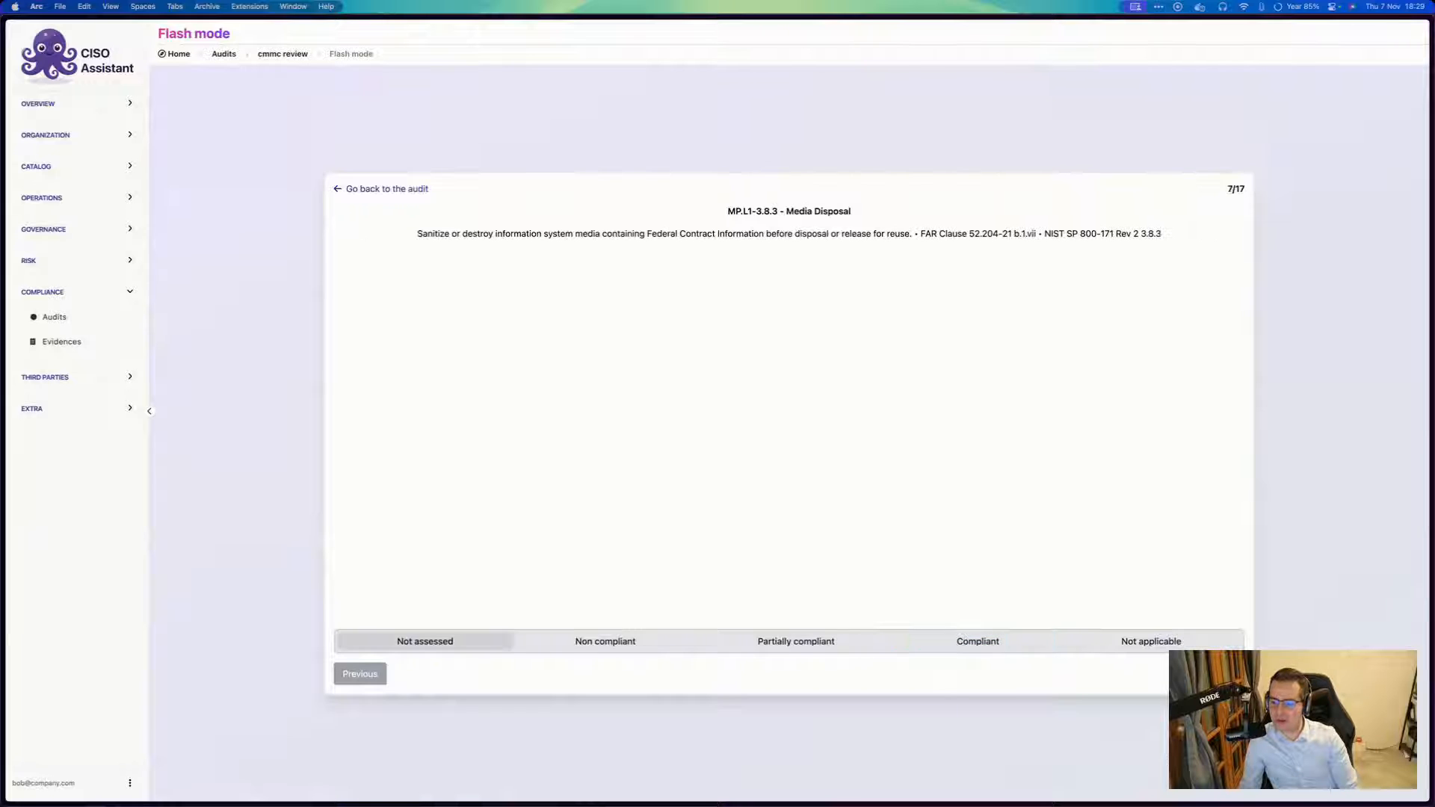
pyautogui.click(834, 648)
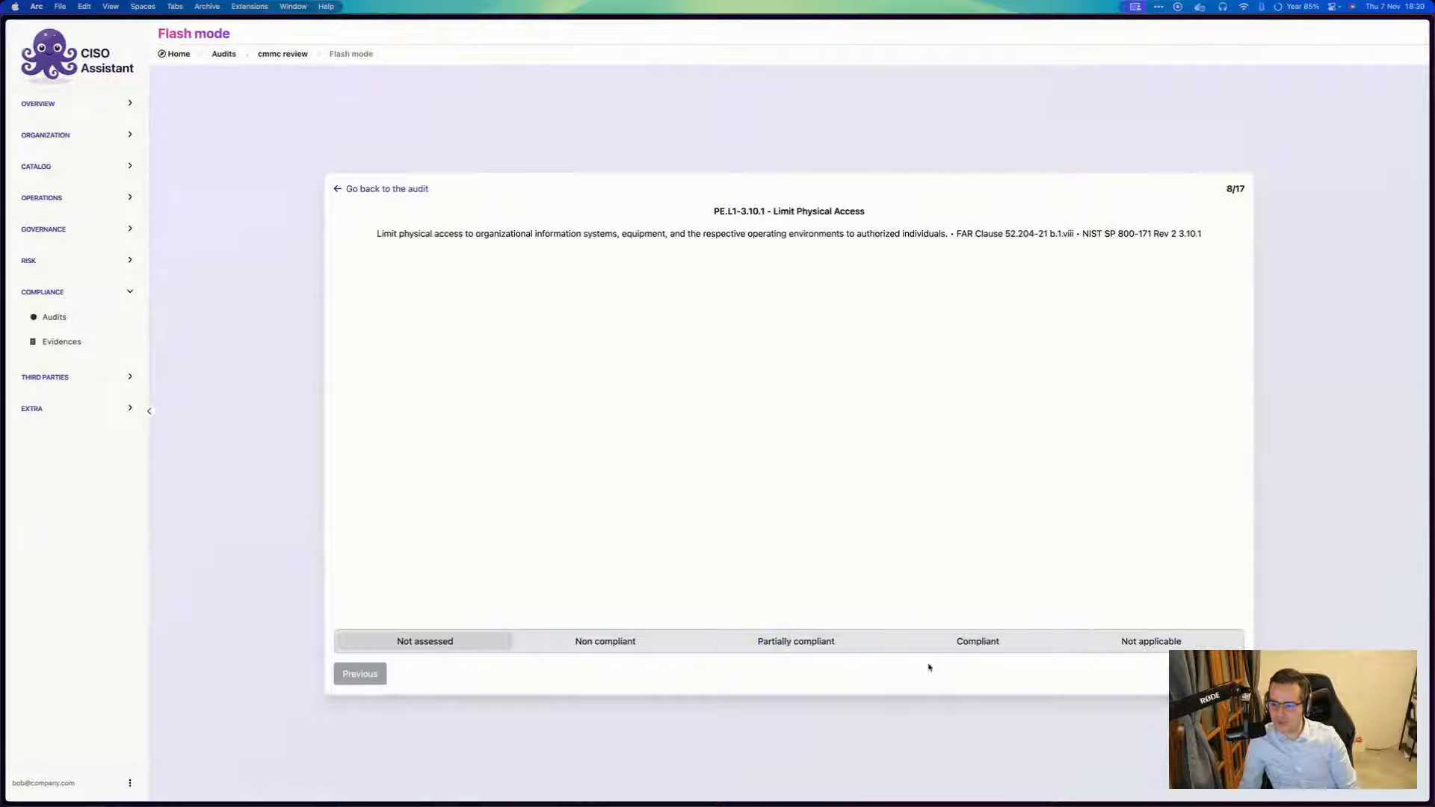
pyautogui.click(948, 648)
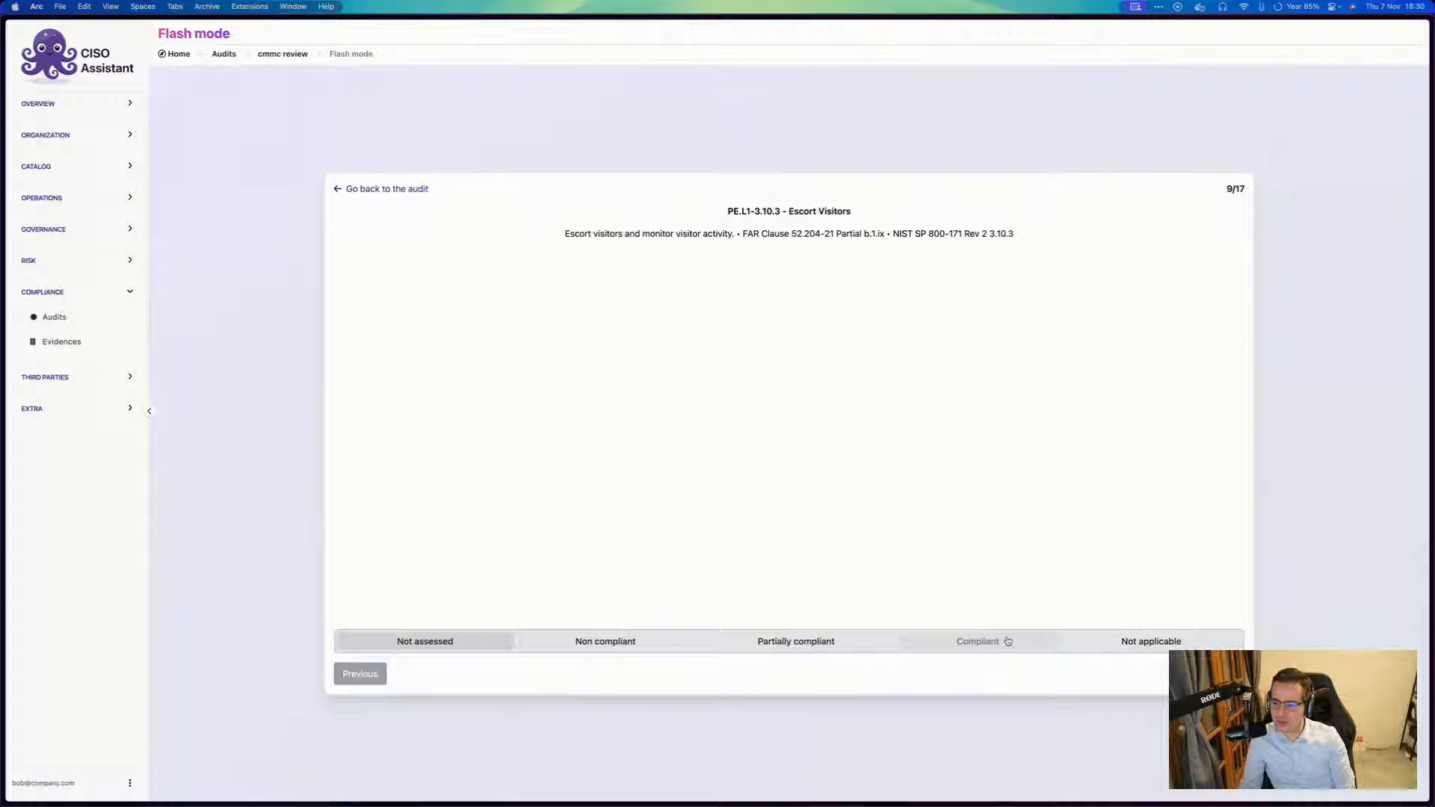
# Rate the remaining requirements, Escort Visitors through System & File Scanning, then return to the audit overview.
pyautogui.click(1008, 641)
pyautogui.click(971, 647)
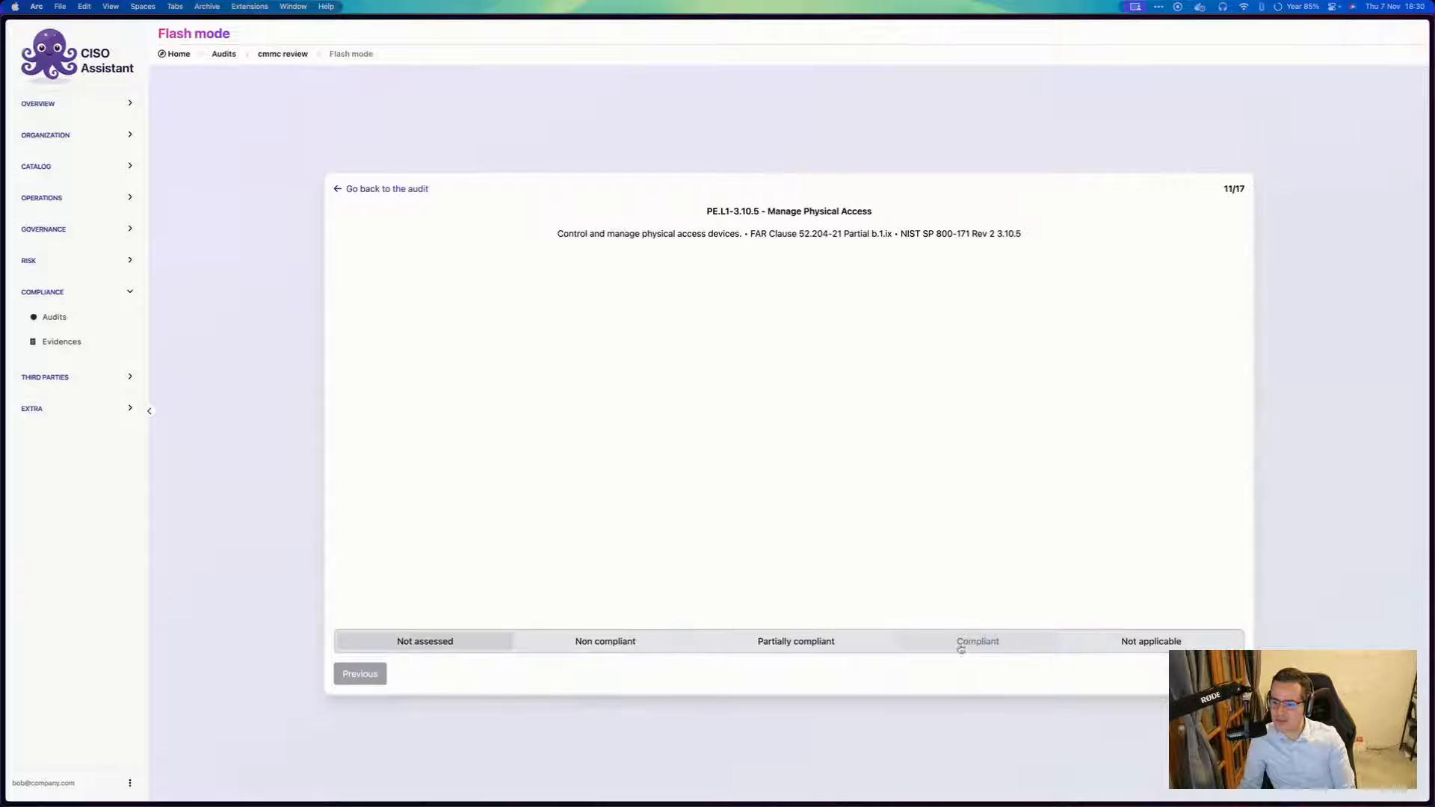
pyautogui.click(962, 647)
pyautogui.click(819, 647)
pyautogui.click(972, 646)
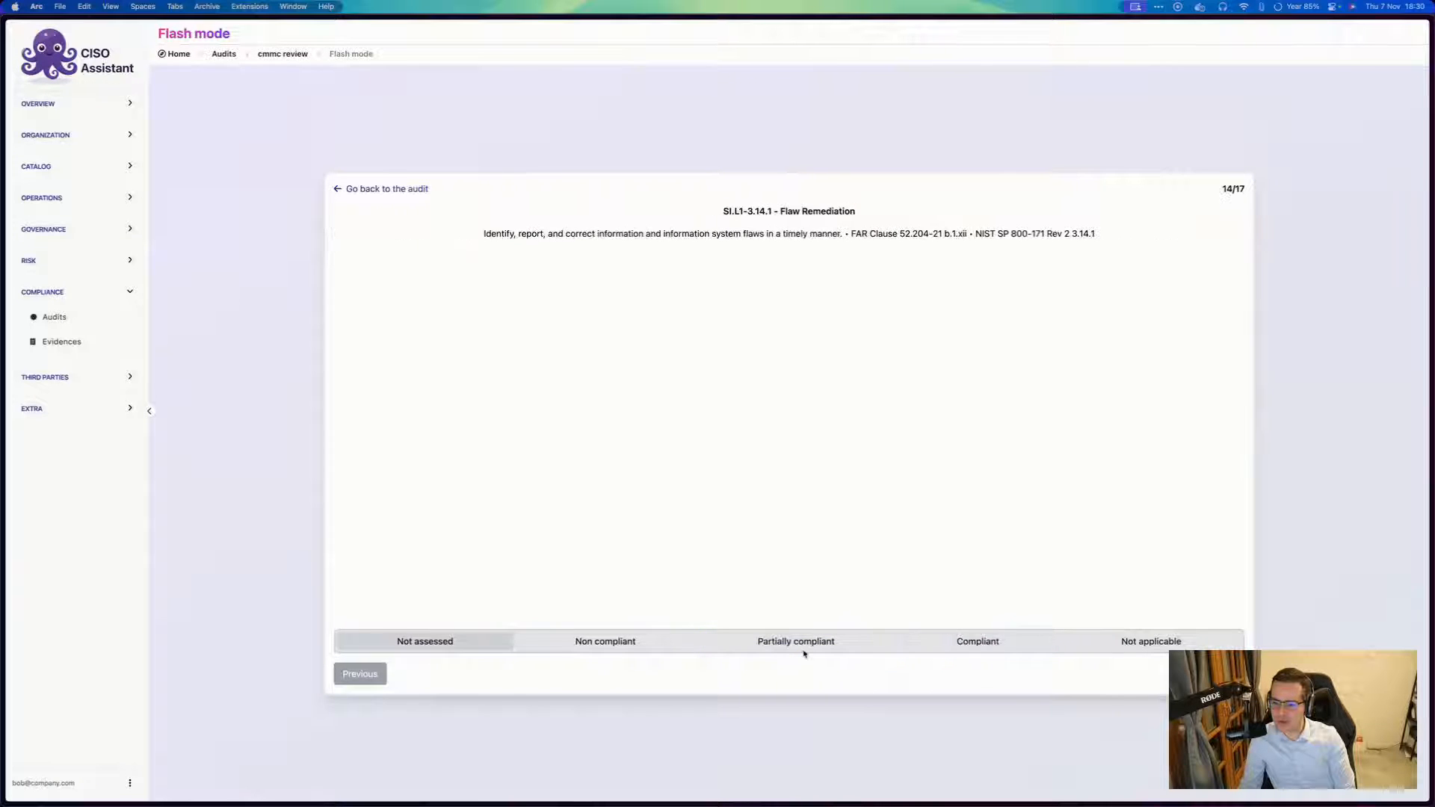
pyautogui.click(802, 648)
pyautogui.click(801, 644)
pyautogui.click(991, 643)
pyautogui.click(979, 647)
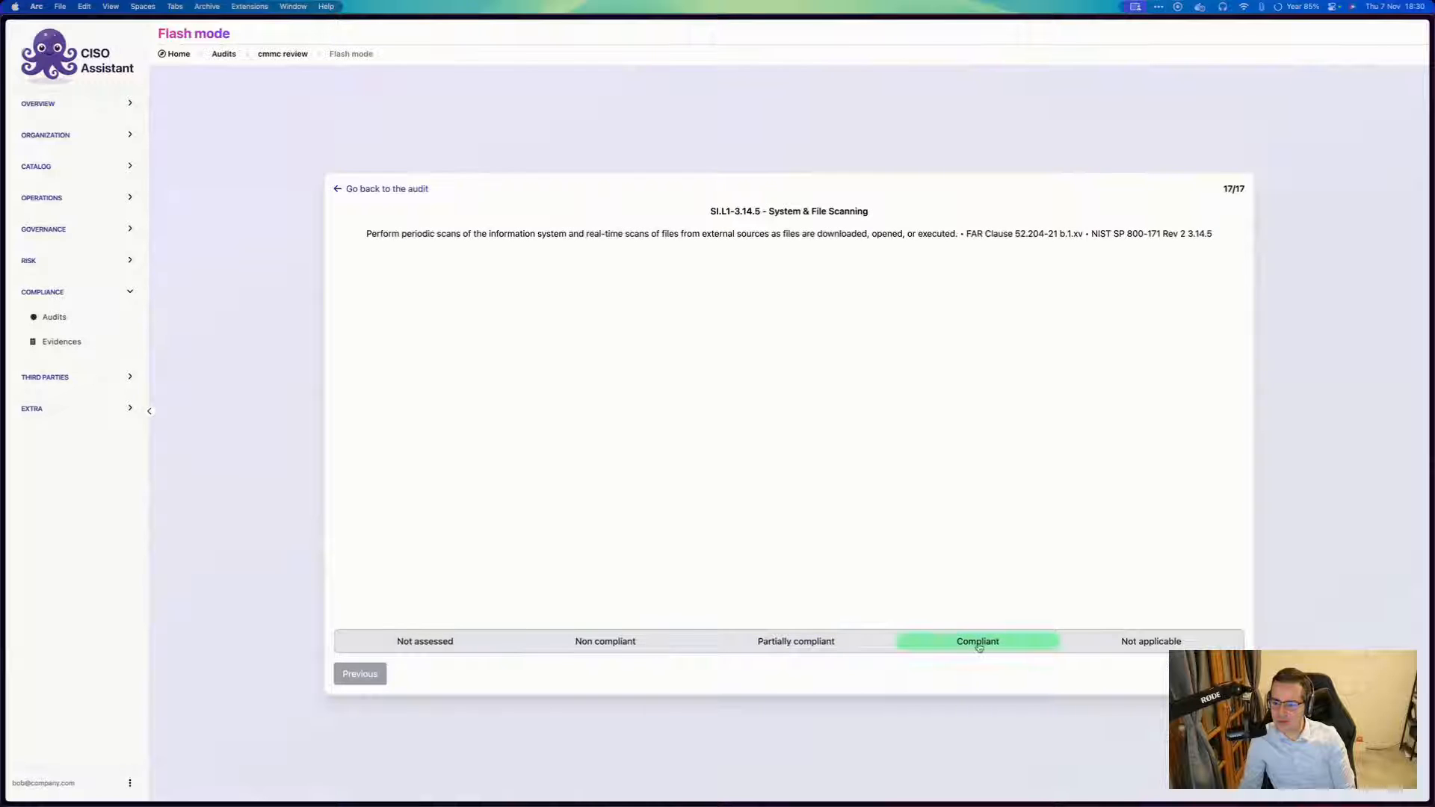
pyautogui.click(817, 643)
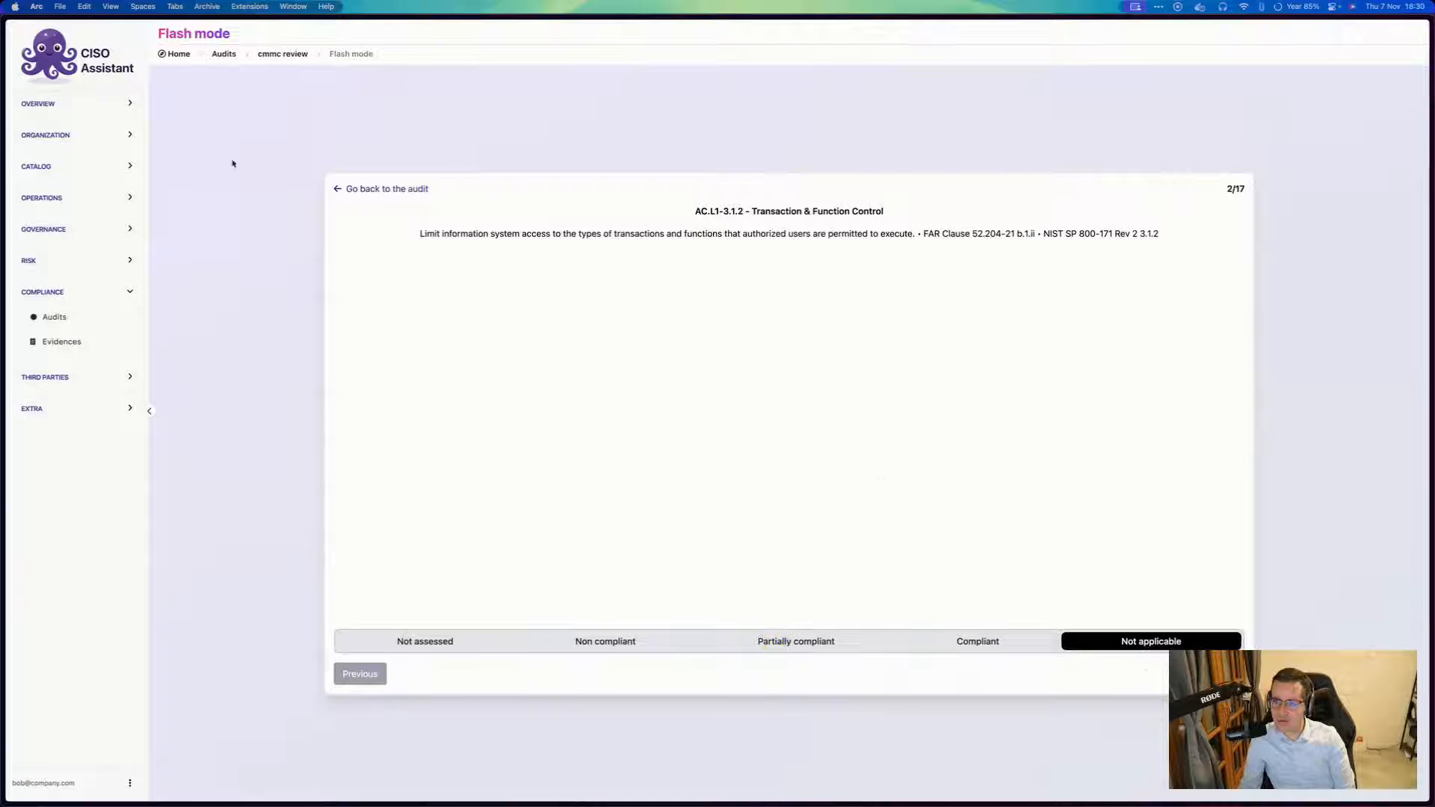
pyautogui.click(378, 189)
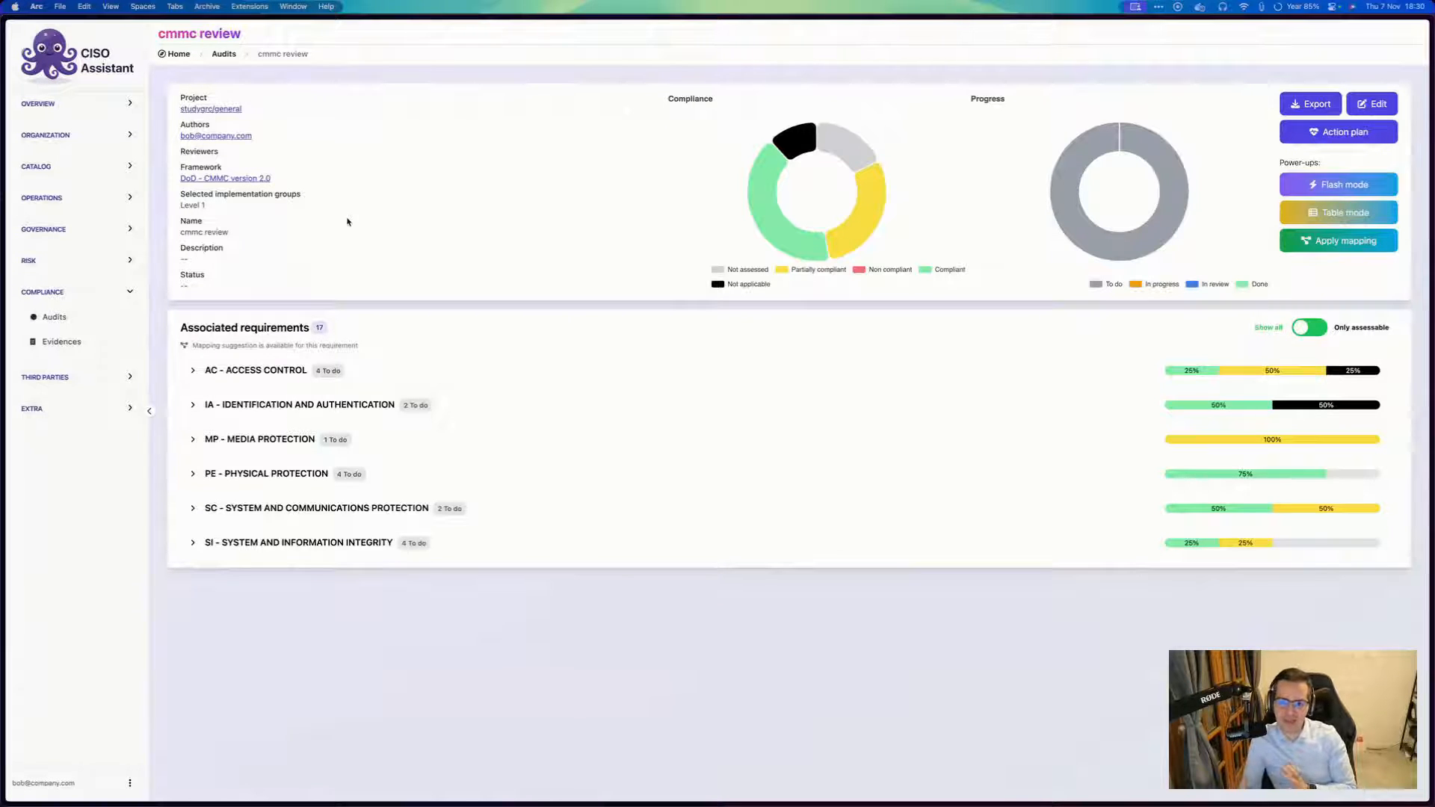
# Open AC.L1-3.1.1 Authorized Access Control and answer questions a–e: Yes, No, Yes, N/A, Yes.
pyautogui.click(227, 372)
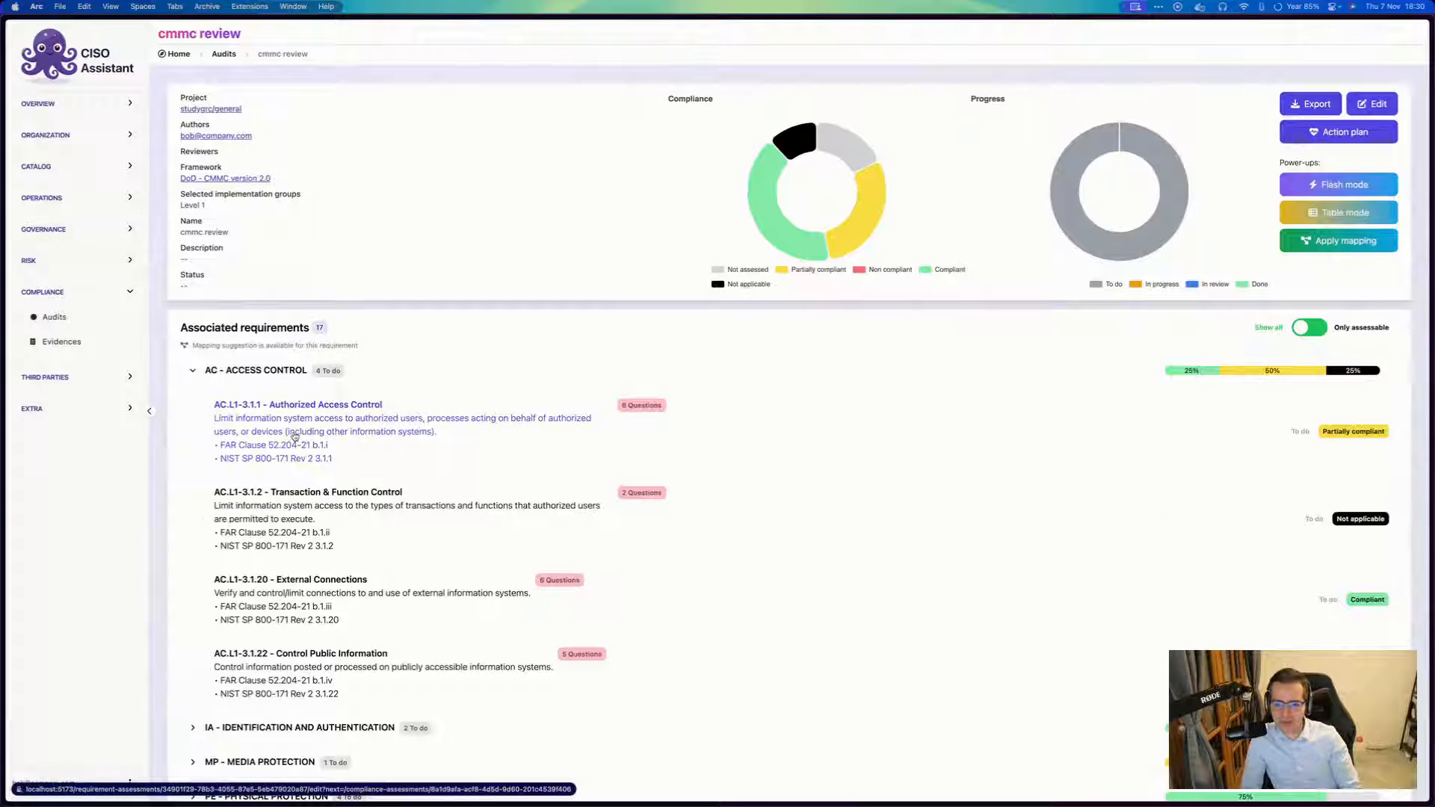
pyautogui.click(294, 434)
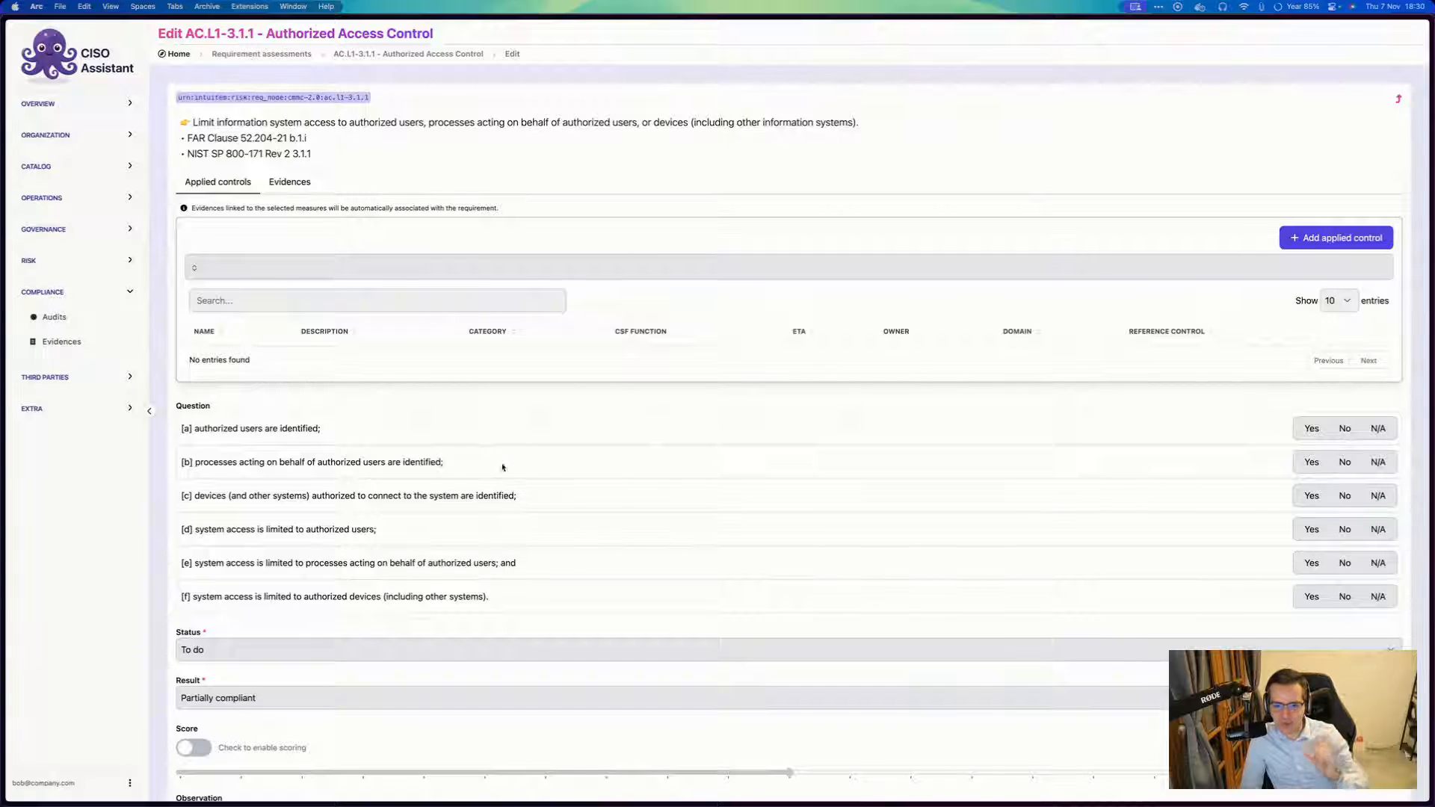
pyautogui.click(1312, 429)
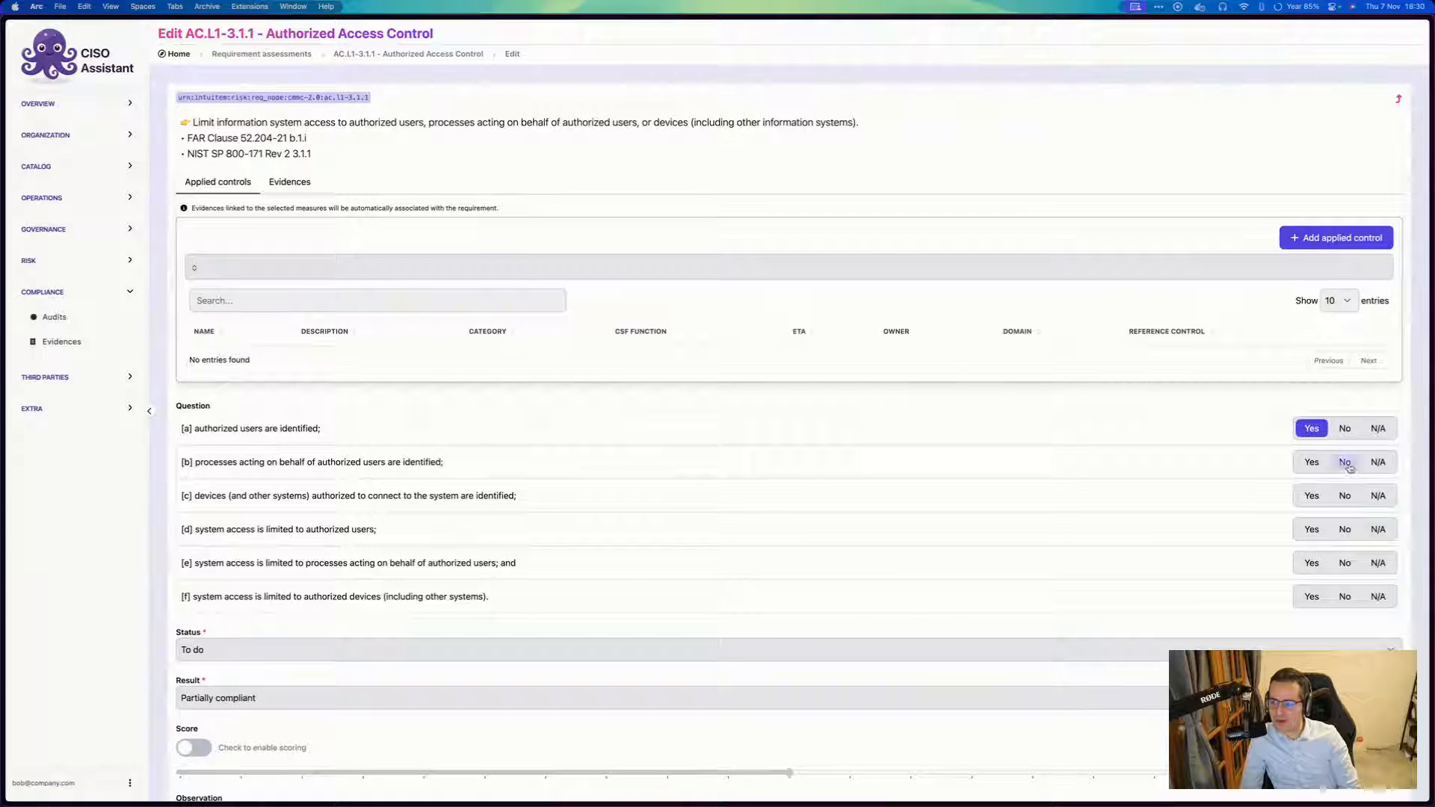
pyautogui.click(1345, 462)
pyautogui.click(1312, 495)
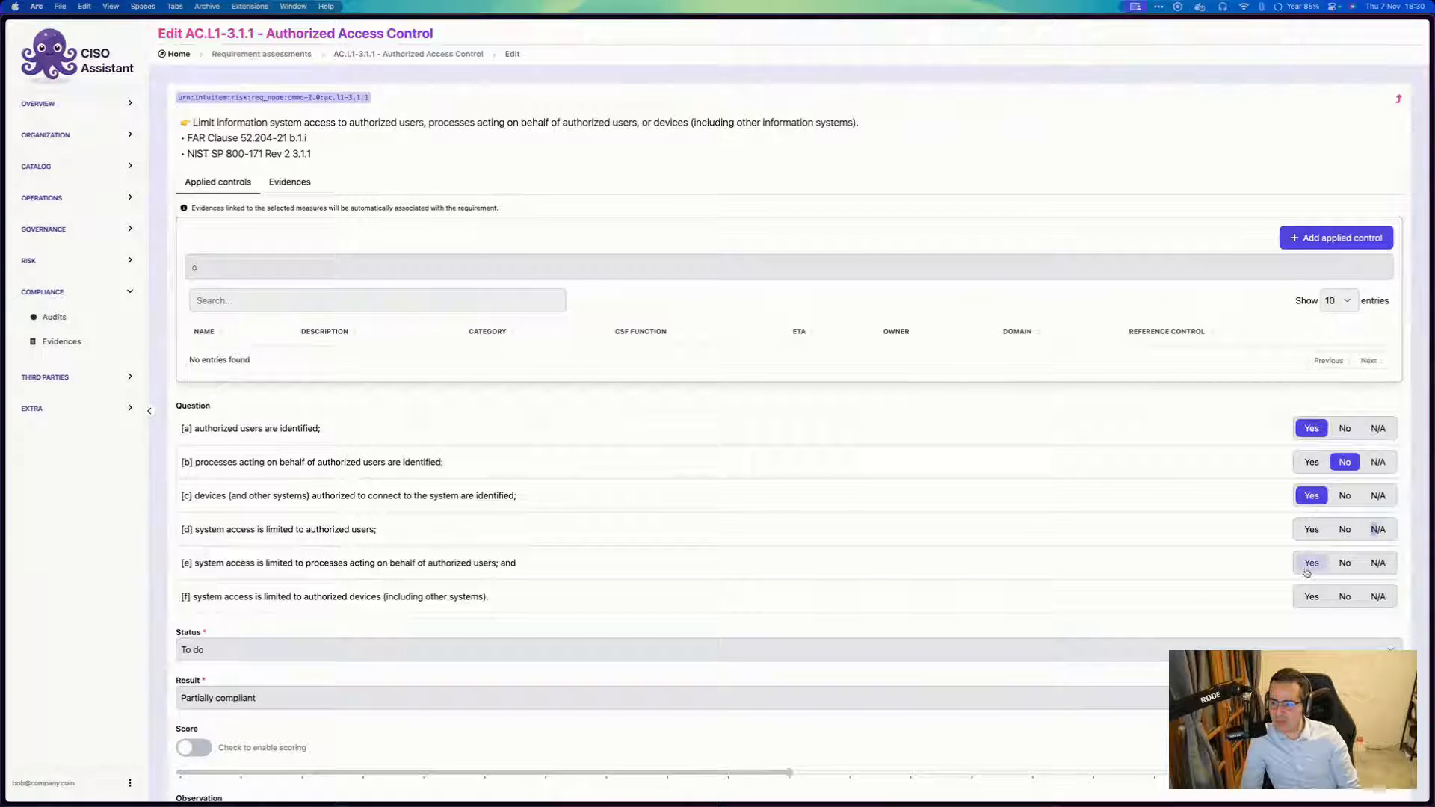
pyautogui.click(1311, 563)
pyautogui.click(1378, 532)
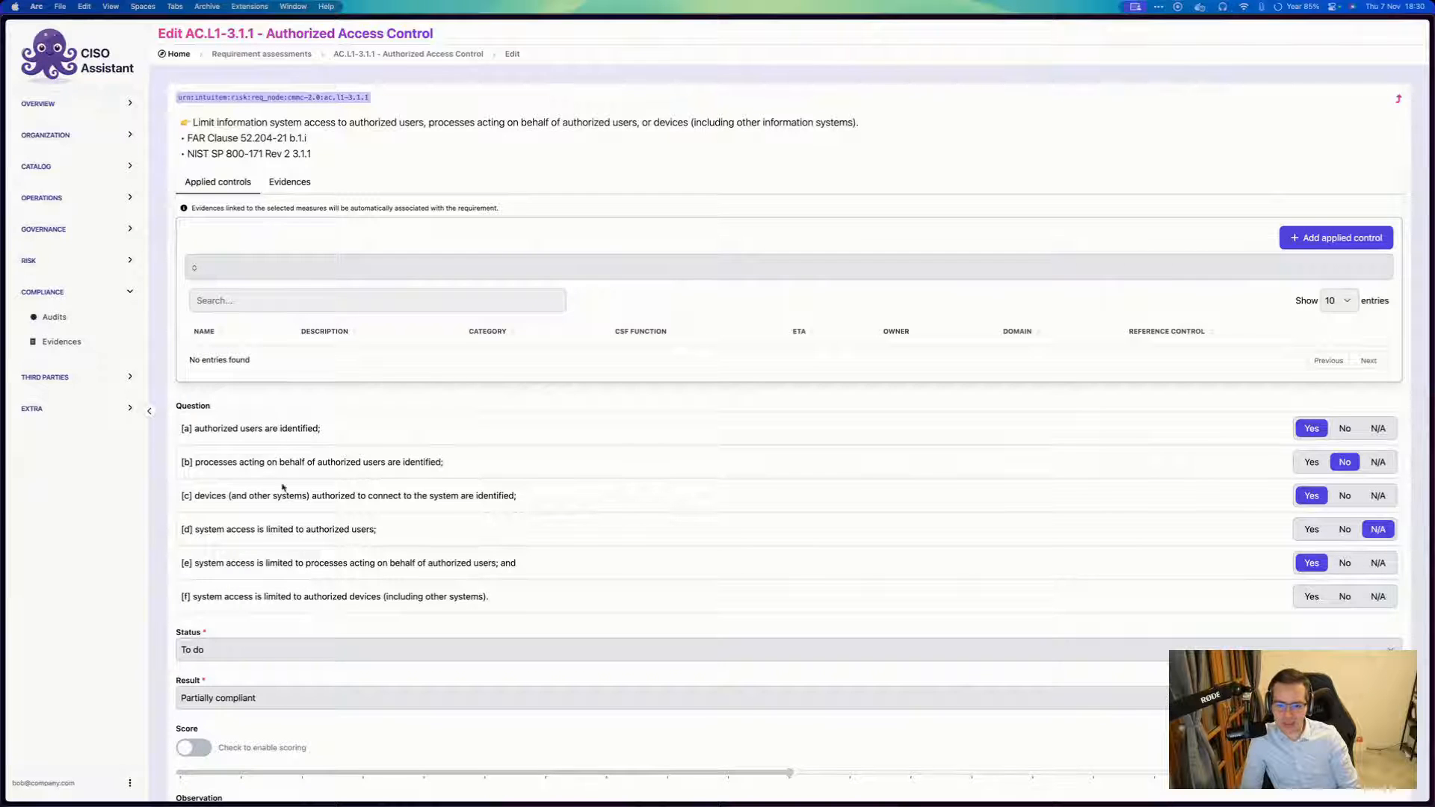
pyautogui.scroll(-3, 283, 487)
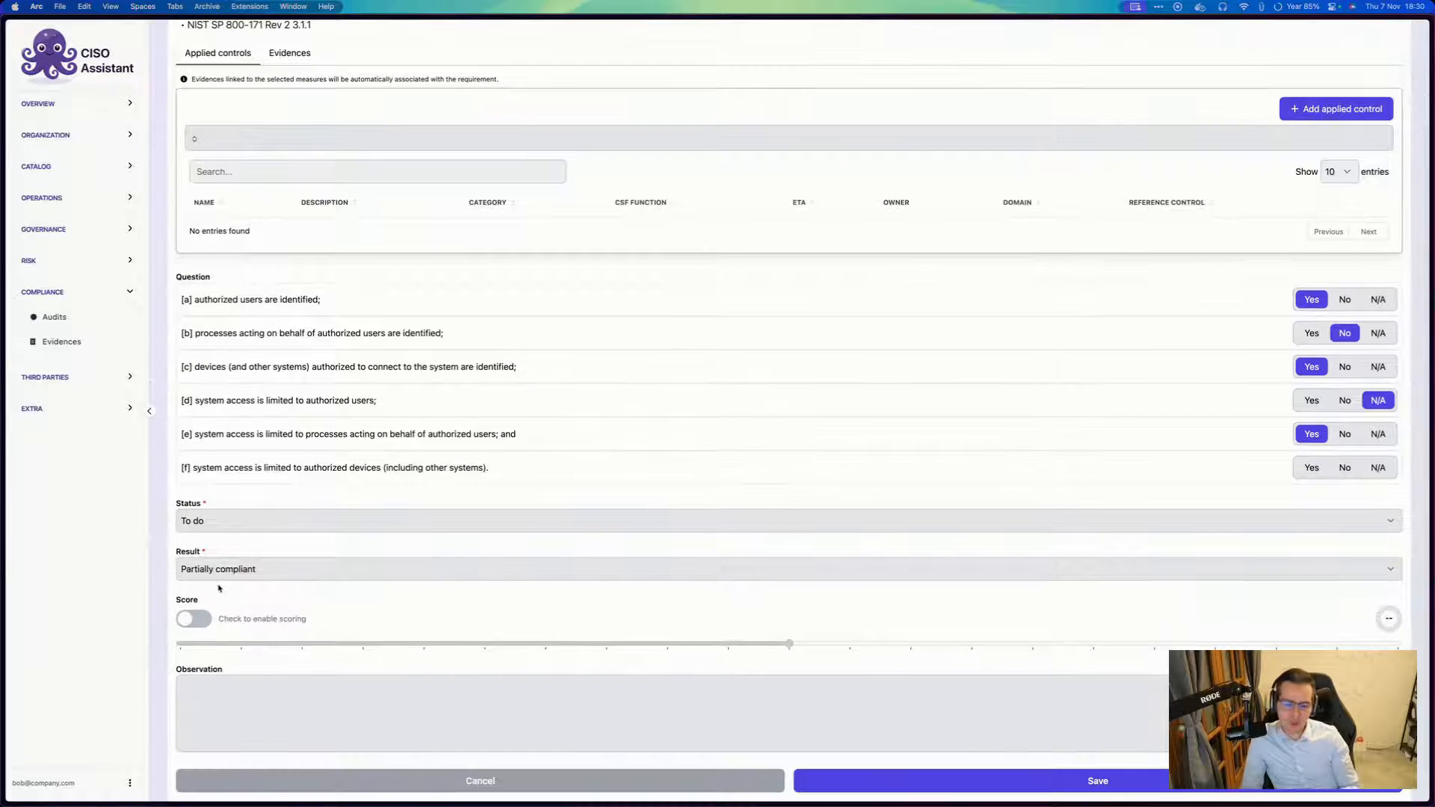
pyautogui.scroll(5, 234, 560)
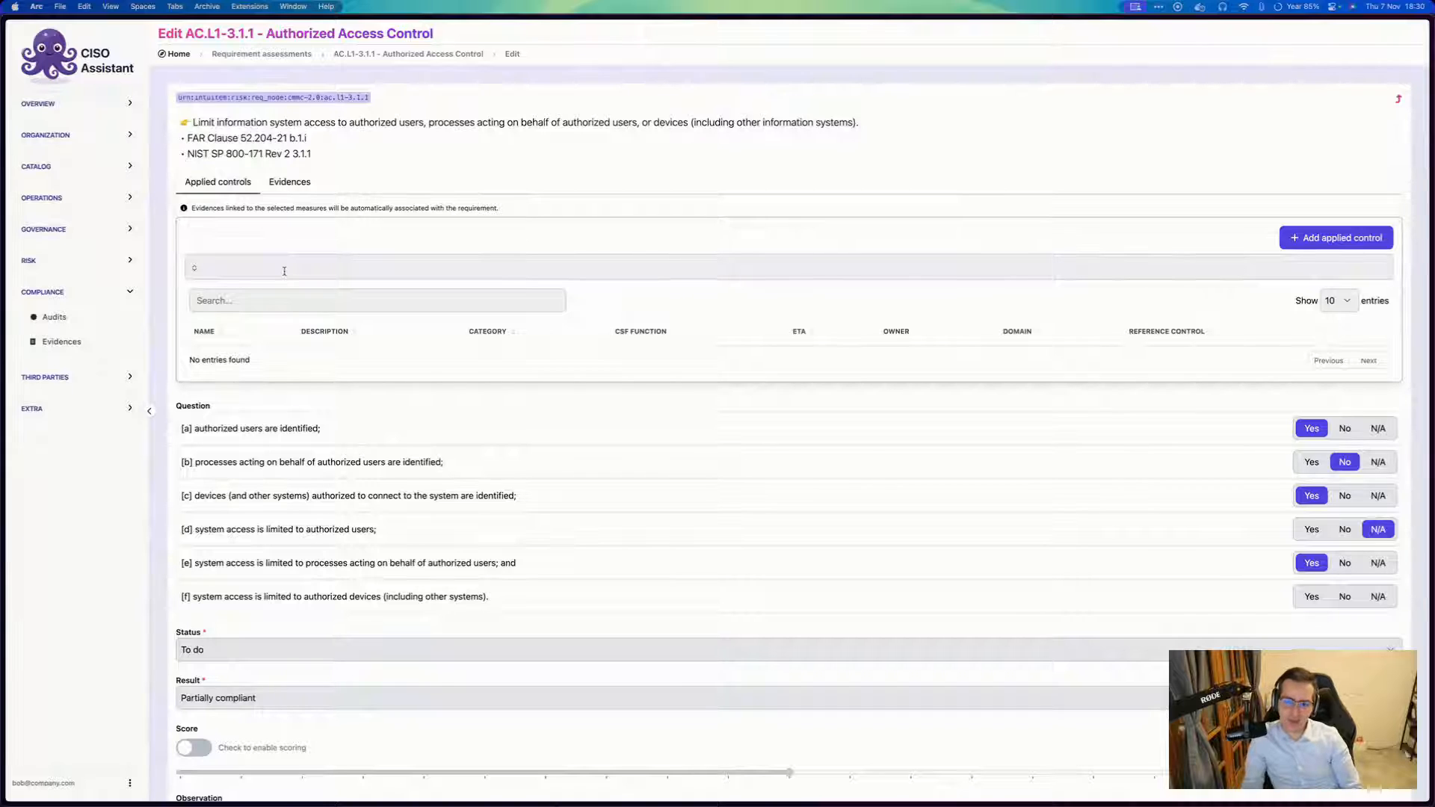
# Link 'Implement DAST tool on my CI/CD' and 'Document my incident response plan' controls, then save the assessment.
pyautogui.click(313, 271)
pyautogui.scroll(-3, 341, 434)
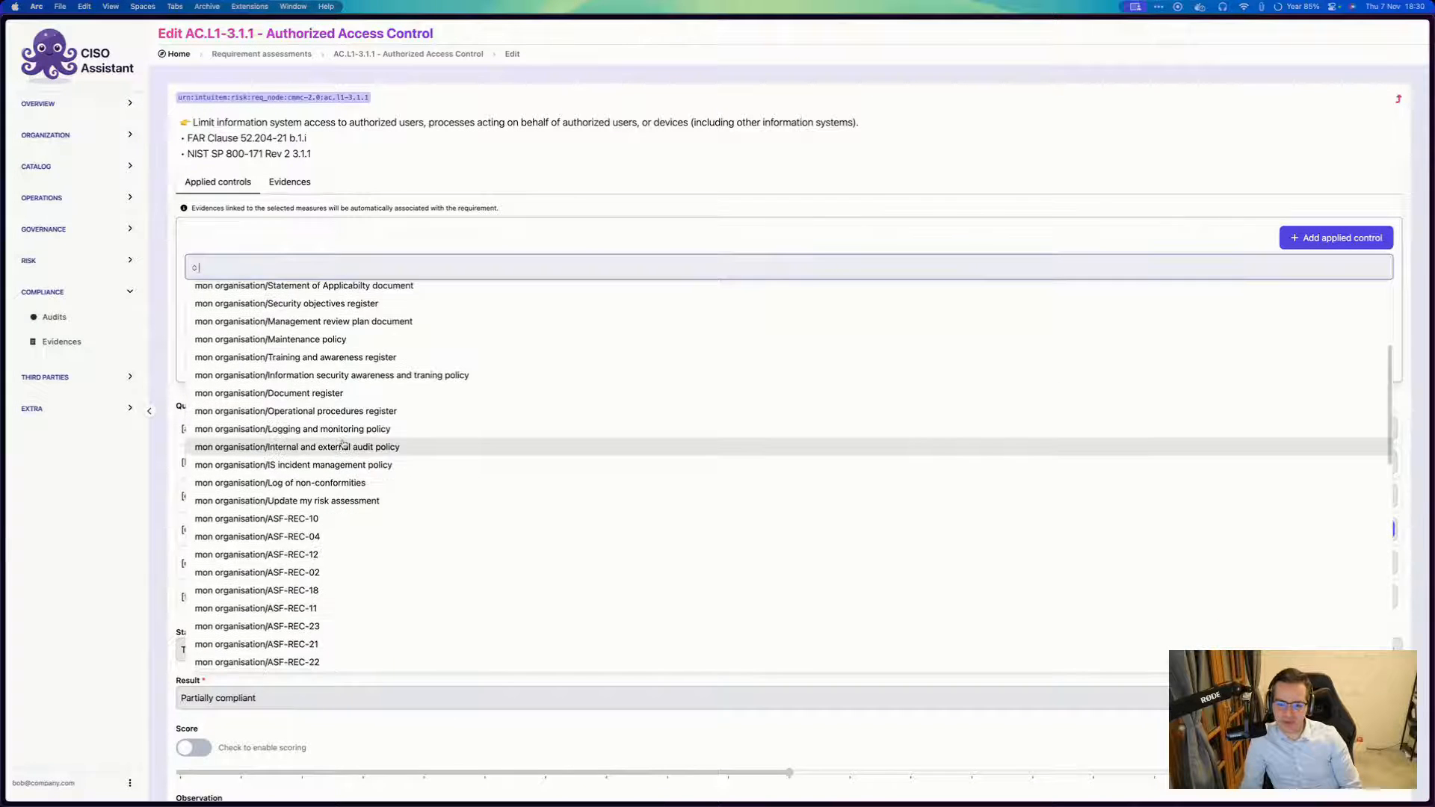
pyautogui.scroll(3, 344, 437)
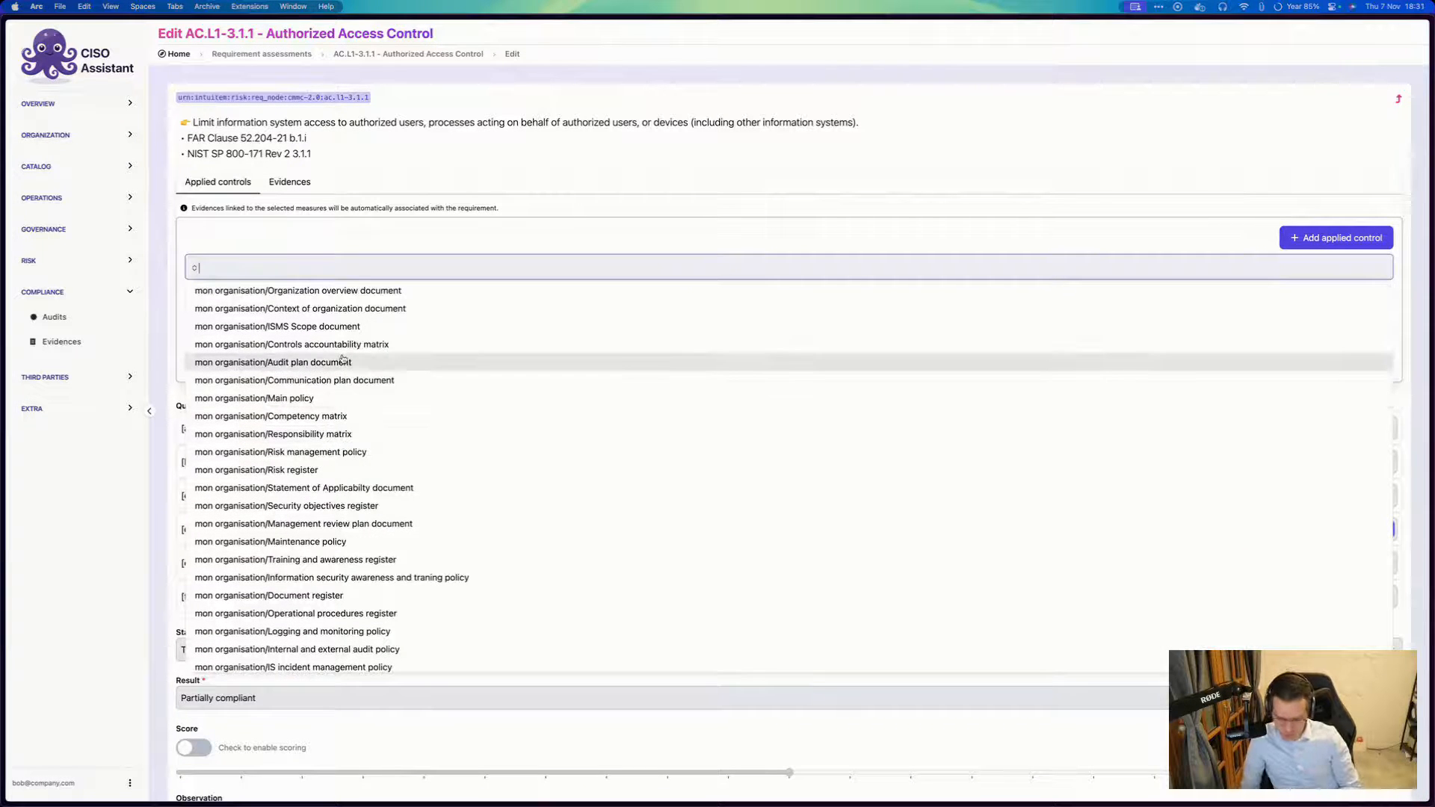
pyautogui.write('das')
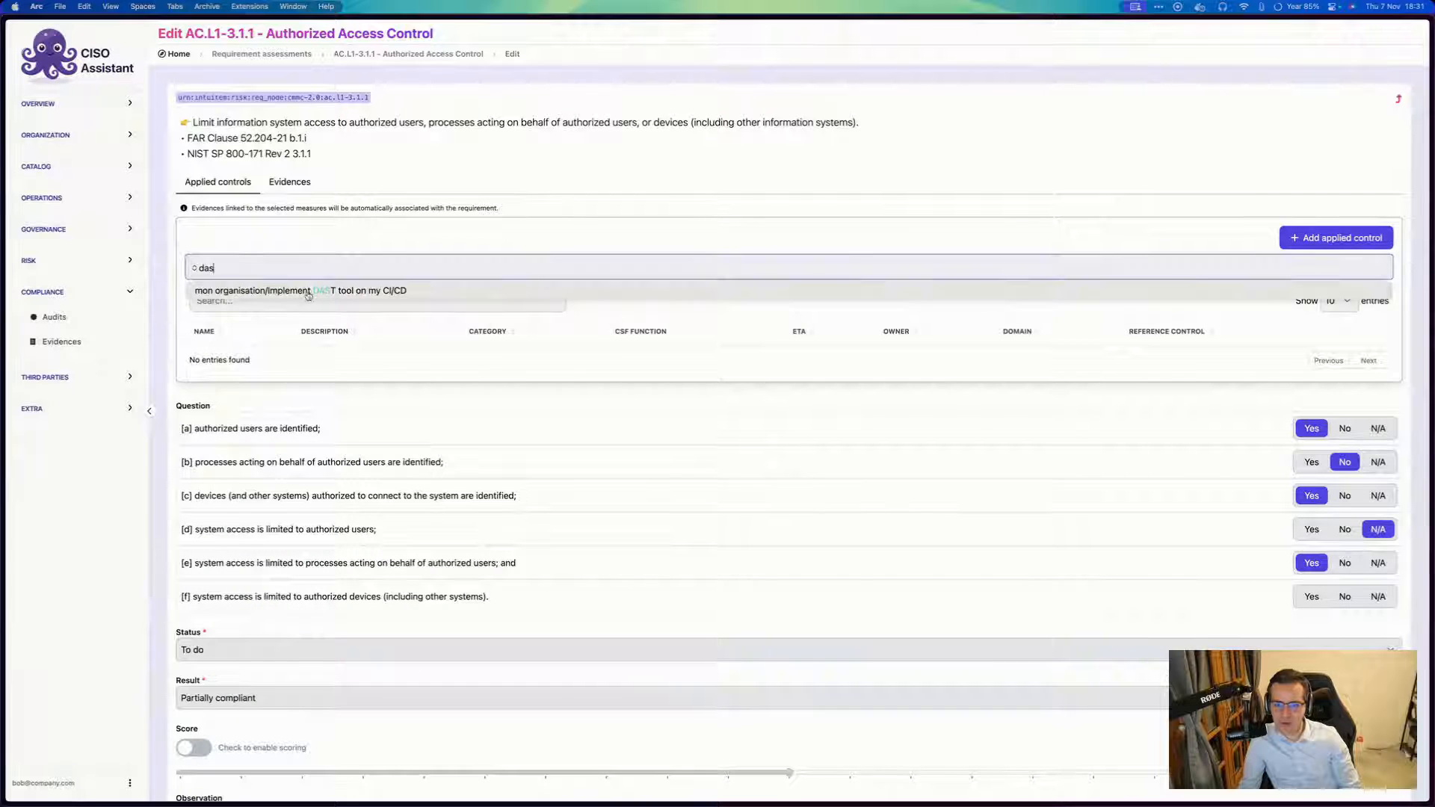
pyautogui.click(308, 292)
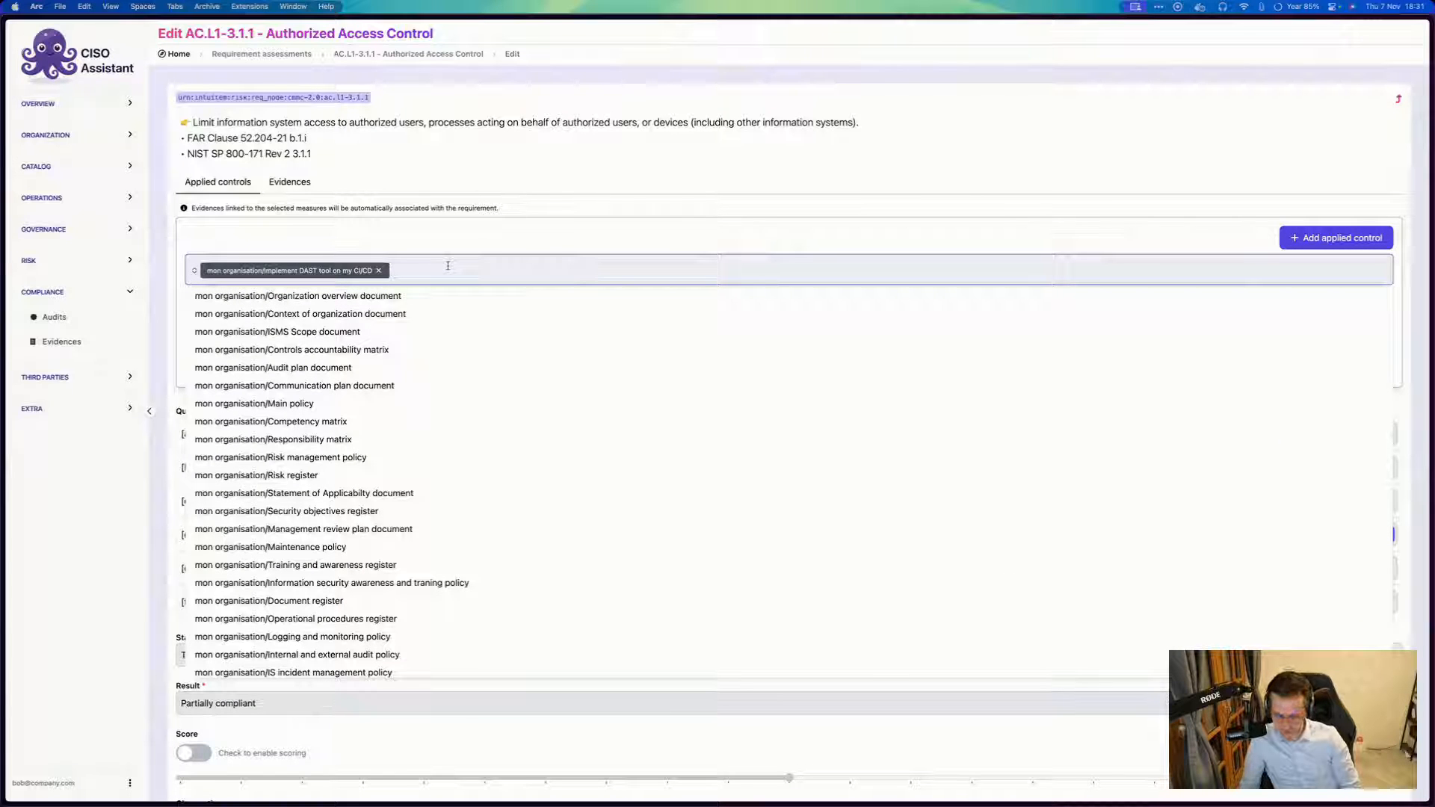
pyautogui.write('s')
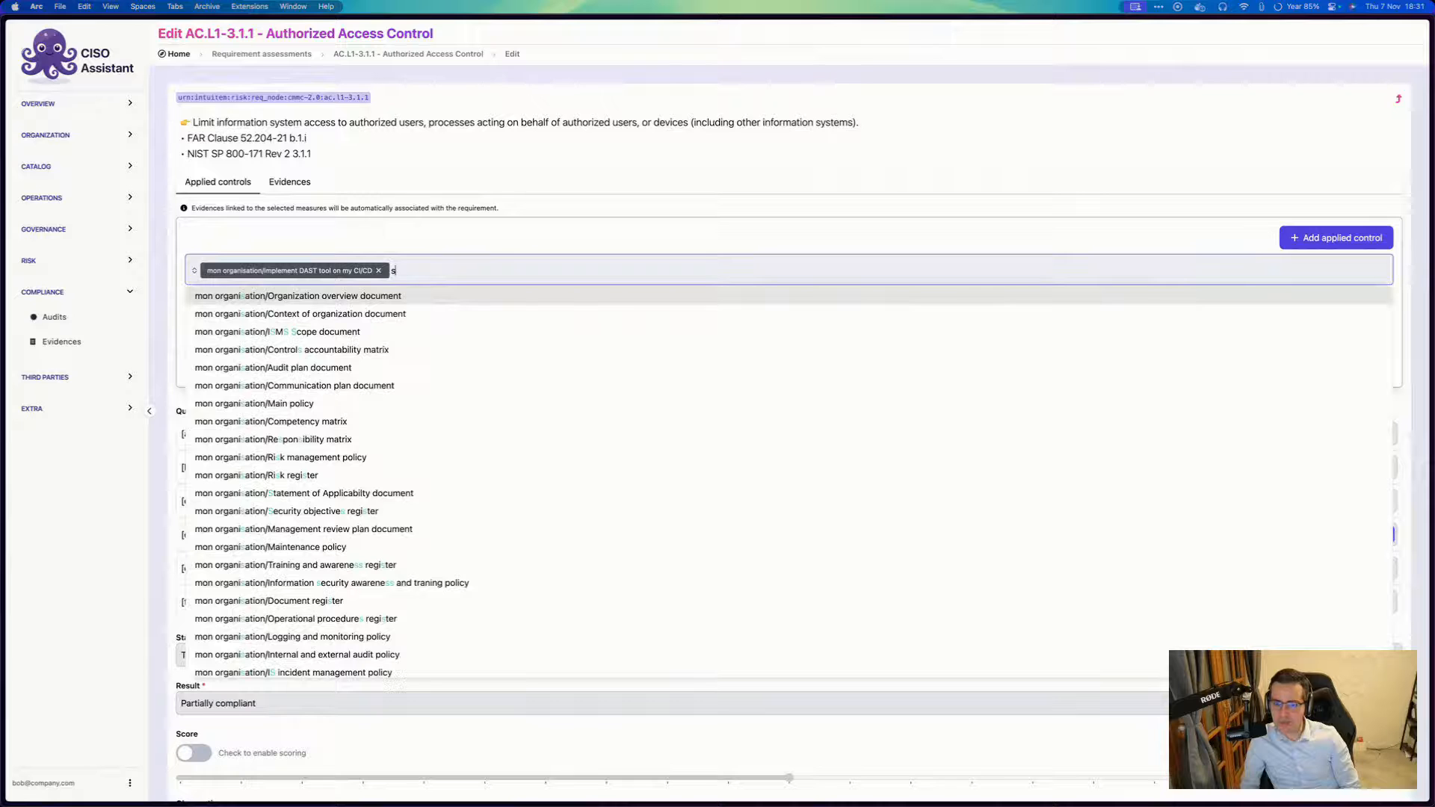
pyautogui.press('BackSpace')
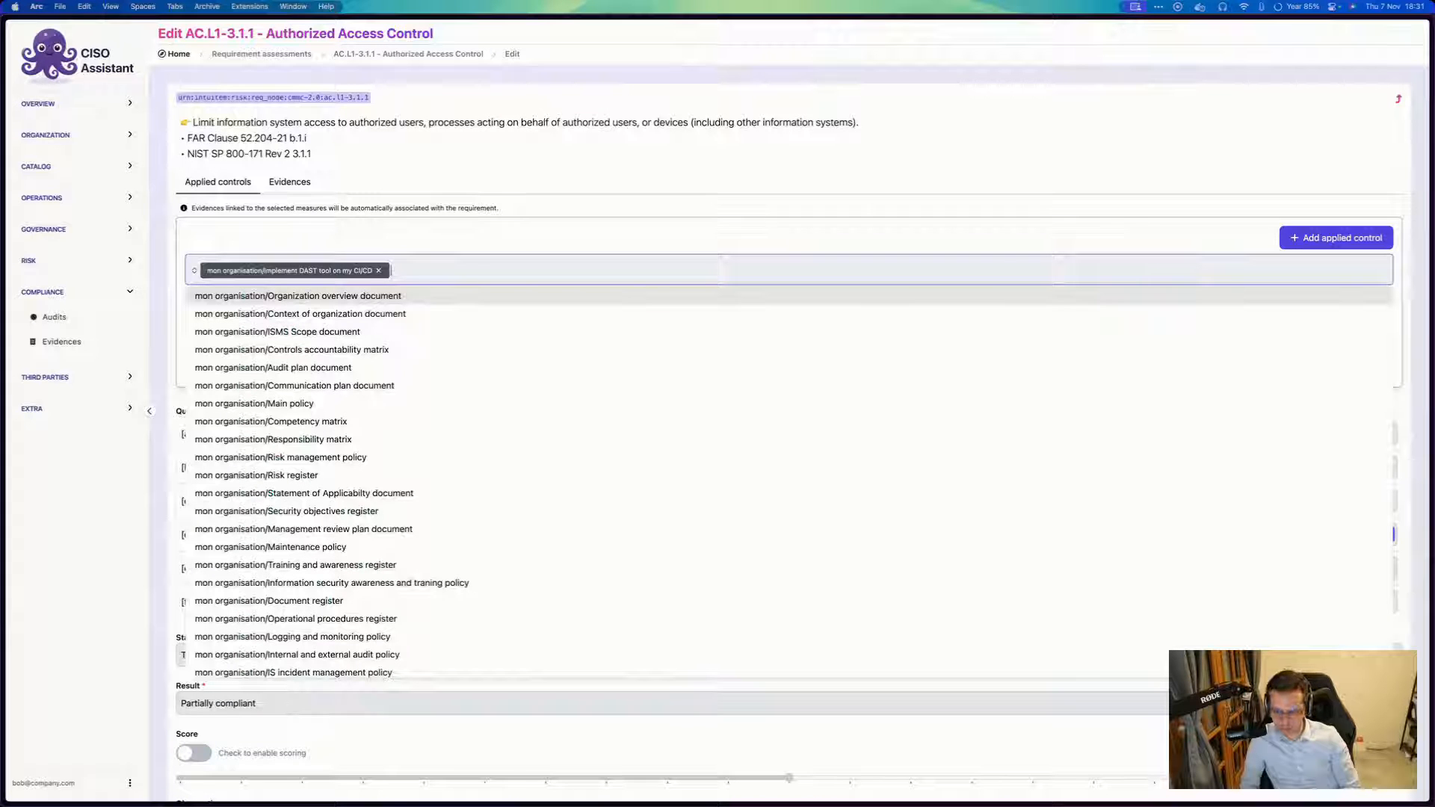
pyautogui.write('ci')
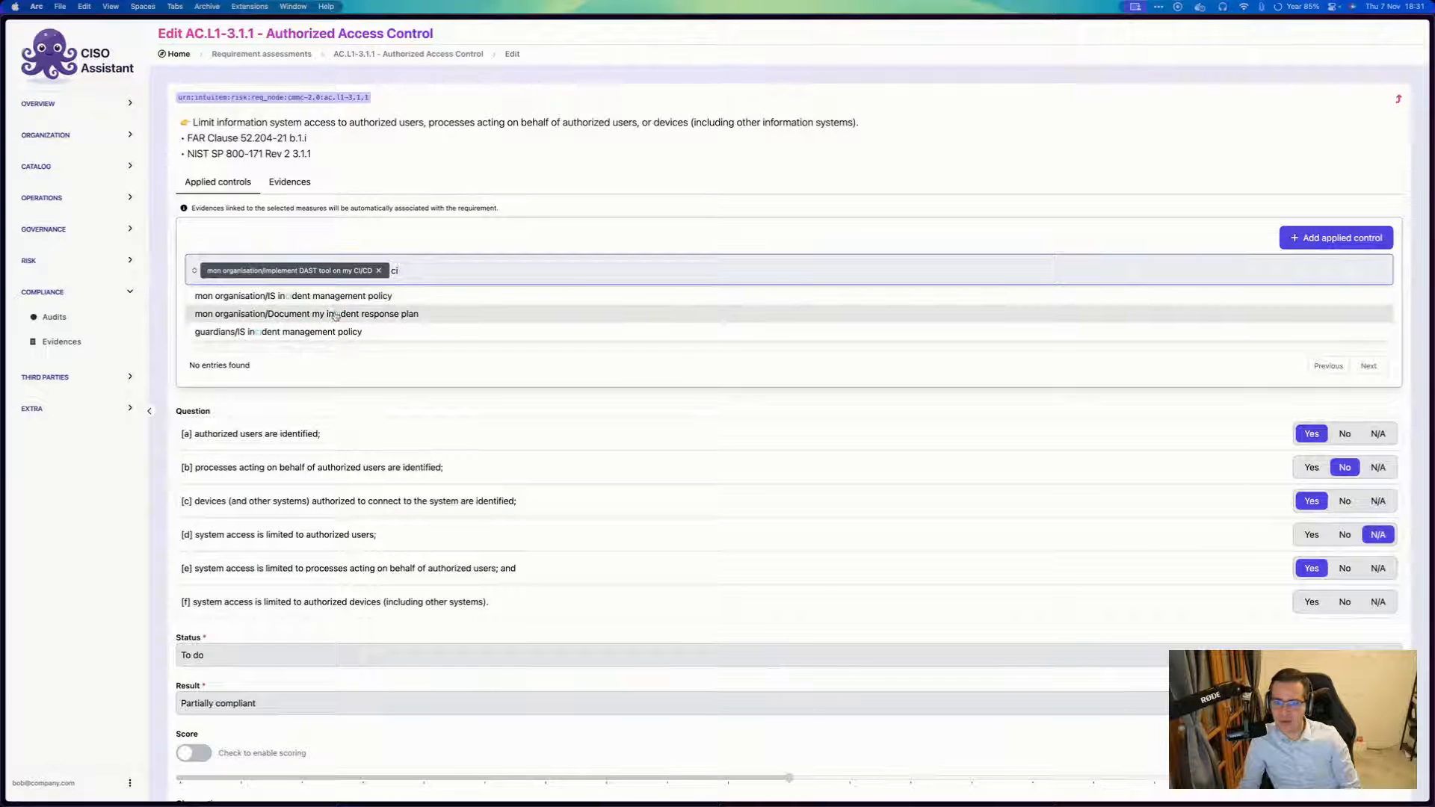
pyautogui.click(329, 314)
pyautogui.click(179, 369)
pyautogui.scroll(-3, 231, 352)
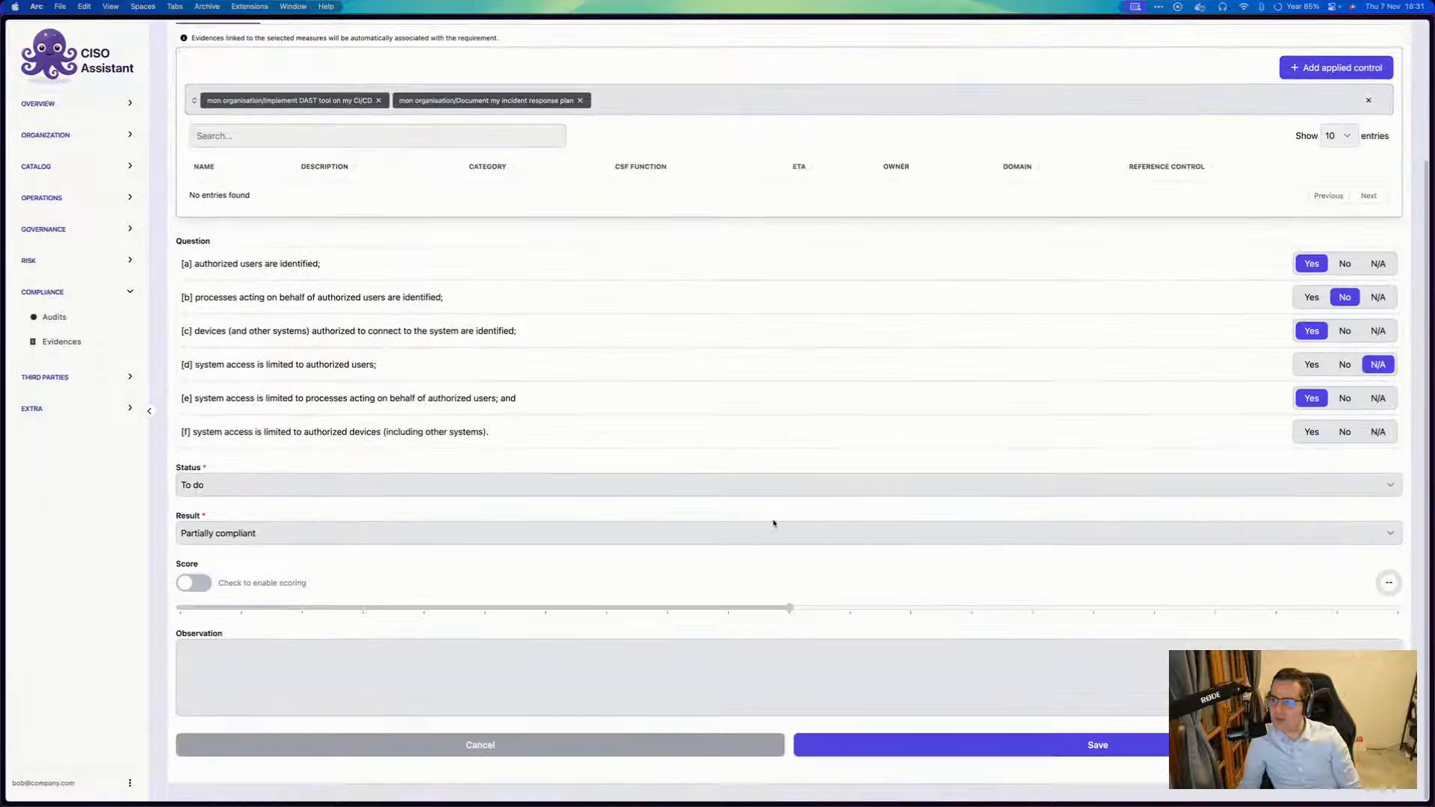
pyautogui.click(1095, 755)
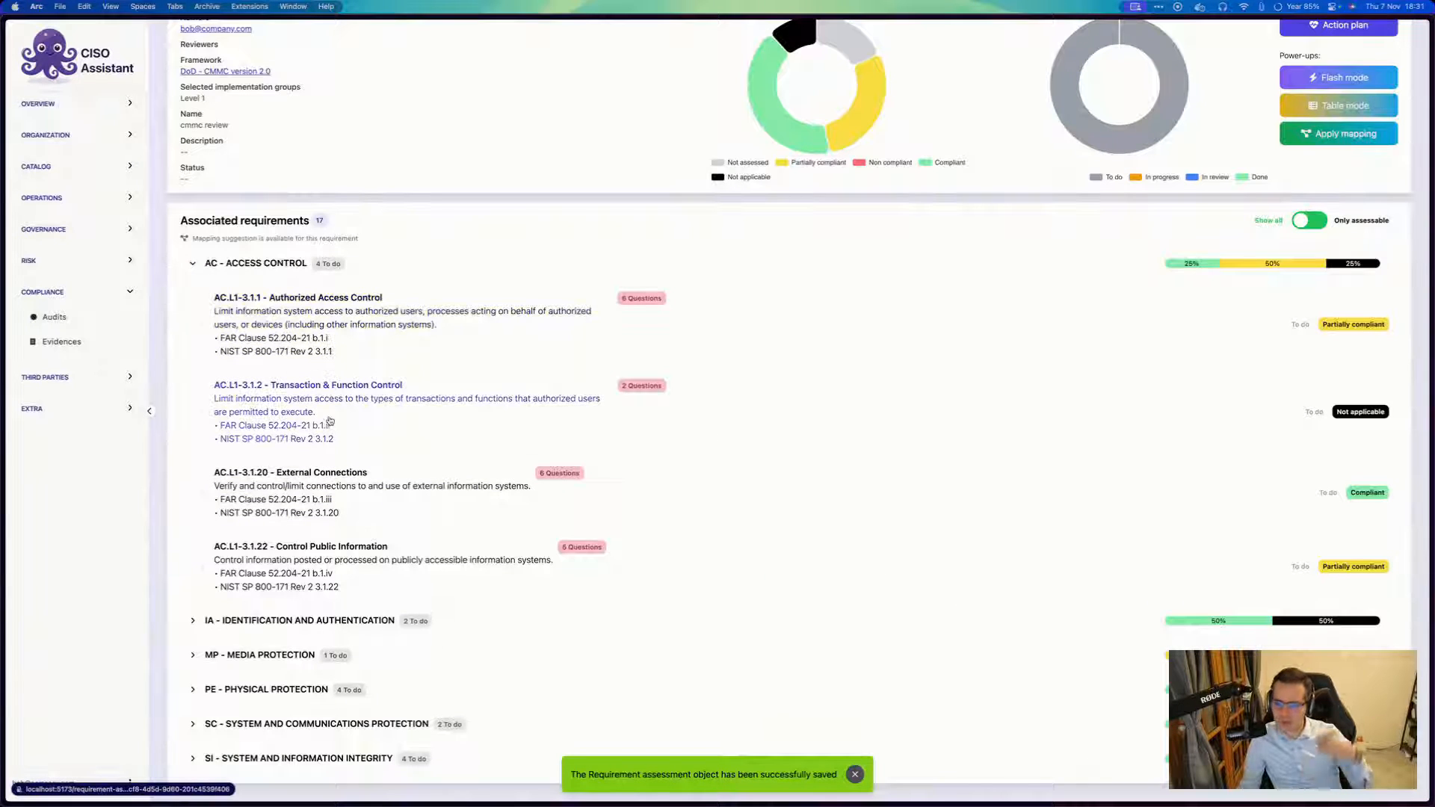
# From the AC.L1-3.1.1 assessment, go to the 'Document my incident response plan' control's detail page.
pyautogui.click(262, 326)
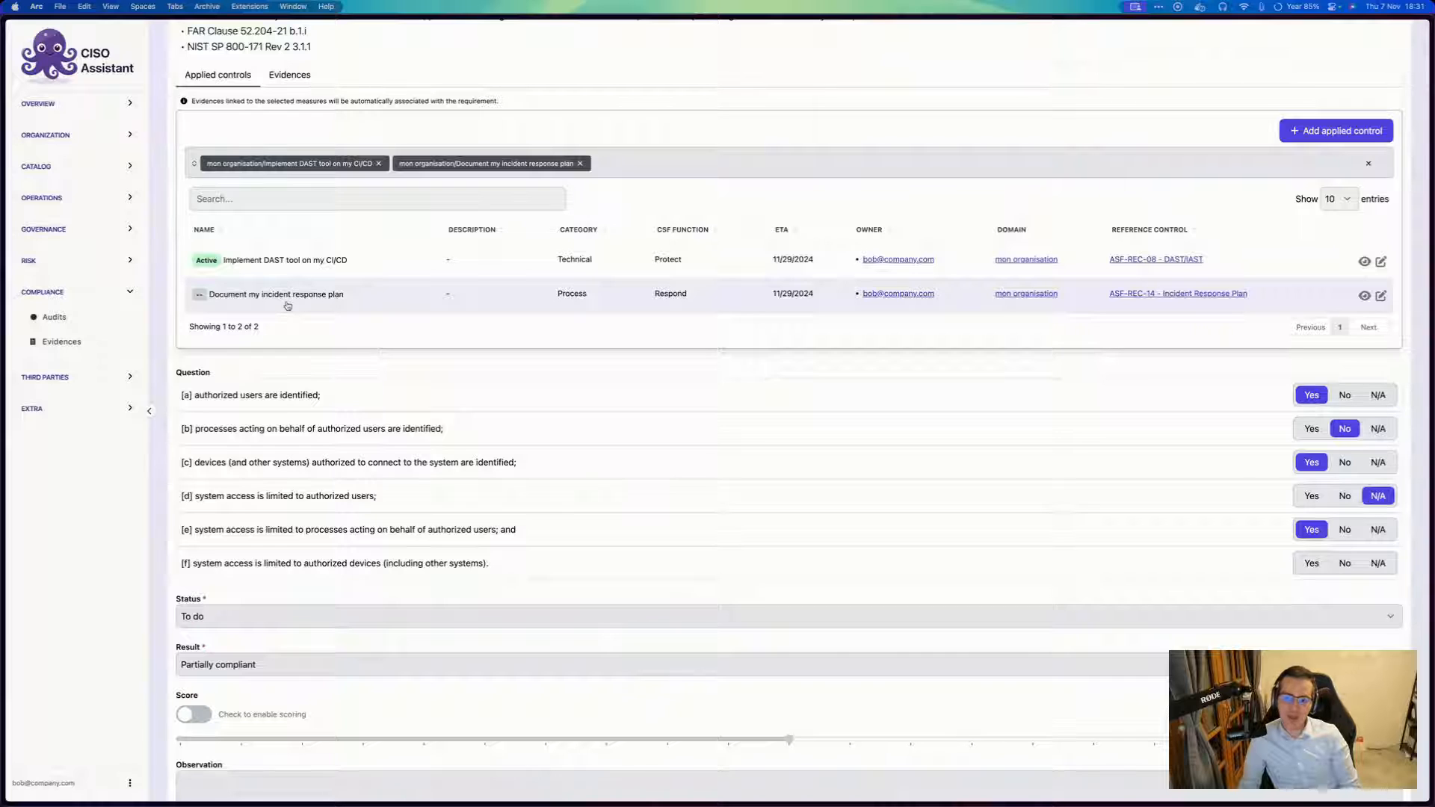
pyautogui.scroll(1, 288, 307)
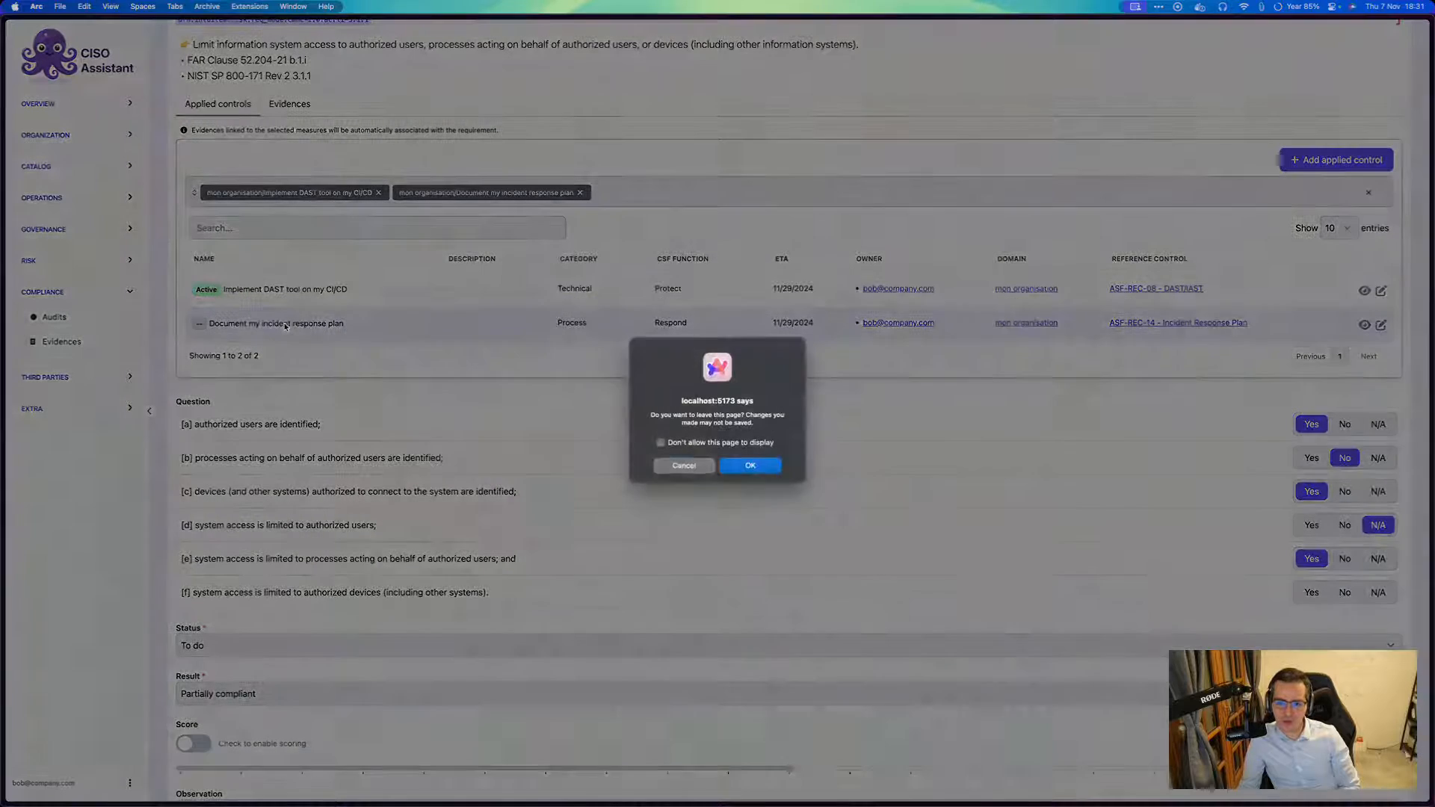
pyautogui.click(282, 323)
pyautogui.click(755, 469)
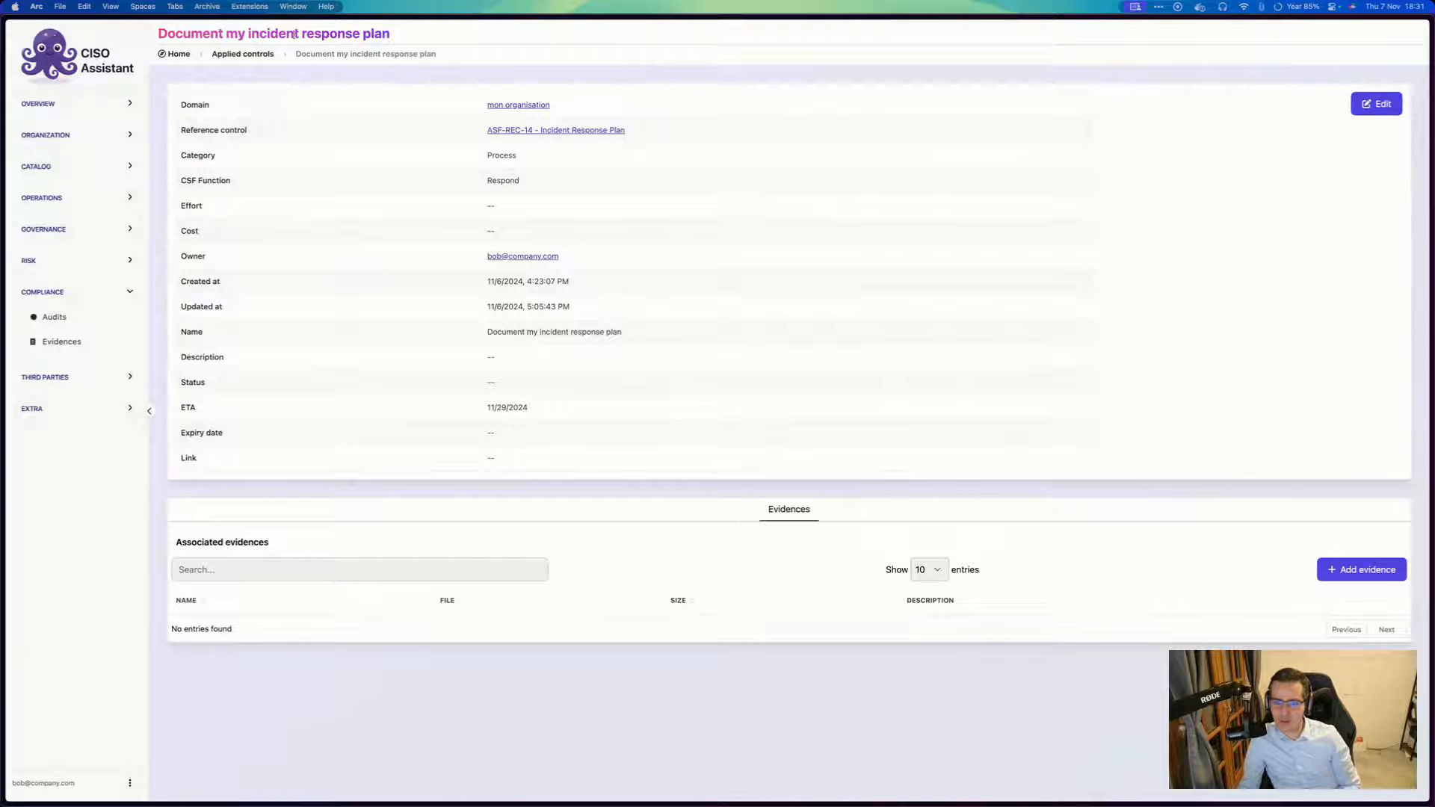
# Open Add evidence and copy a screenshot of the dialog area to the clipboard.
pyautogui.click(1375, 569)
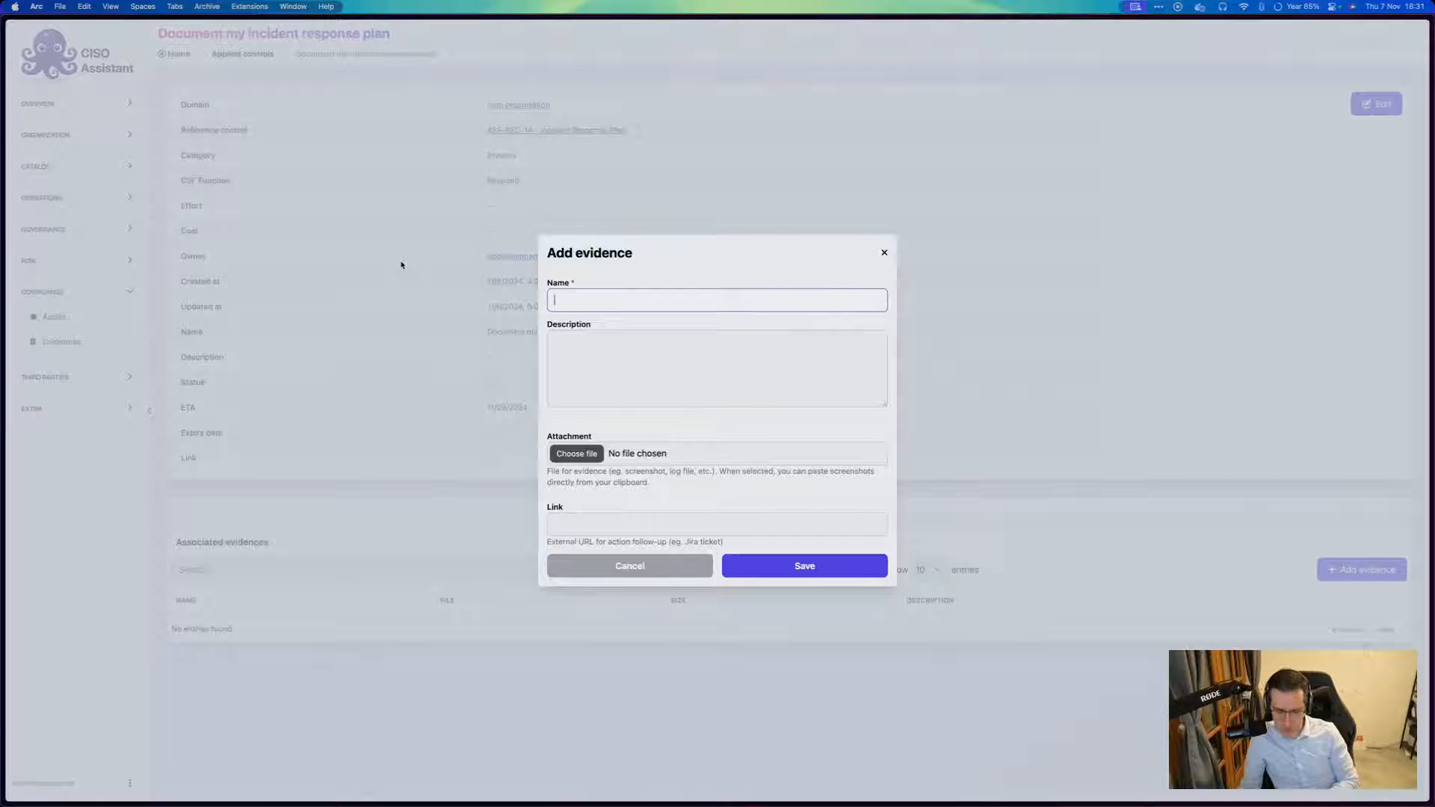
pyautogui.press('super+shift+4')
pyautogui.moveTo(384, 163); pyautogui.dragTo(1012, 616)
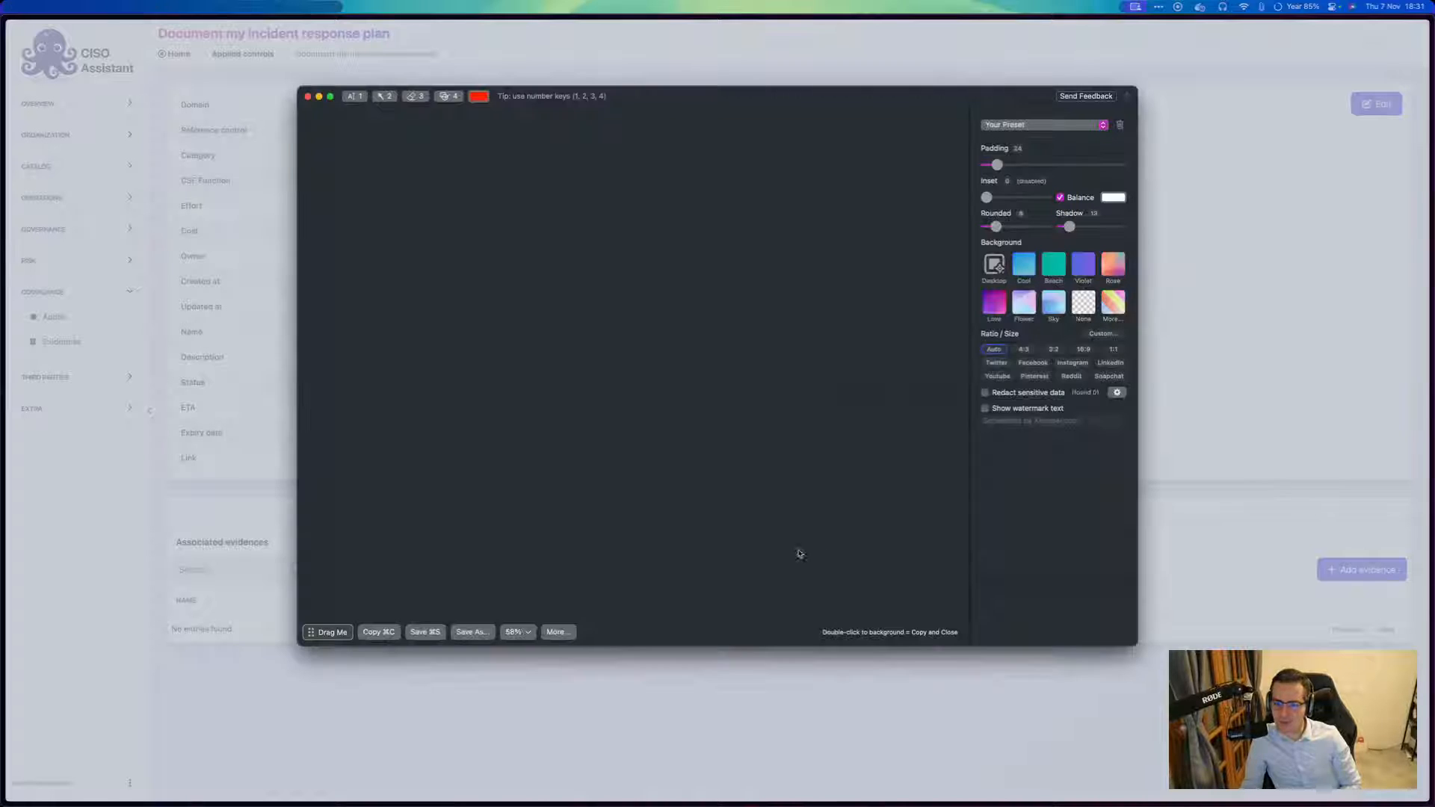
pyautogui.press('super+c')
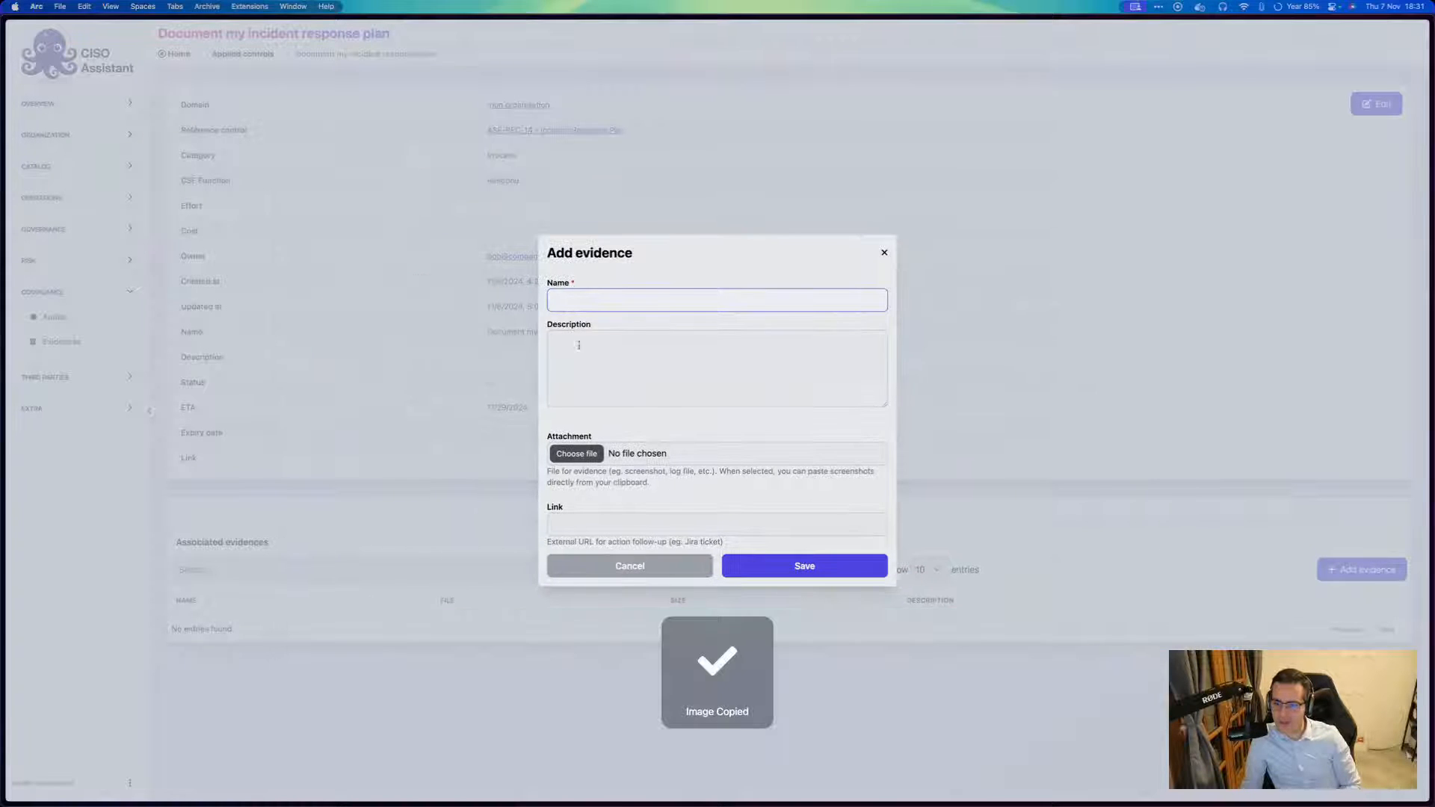
# Name the evidence 'sample 2', paste the screenshot as its attachment, and save it.
pyautogui.write('samp')
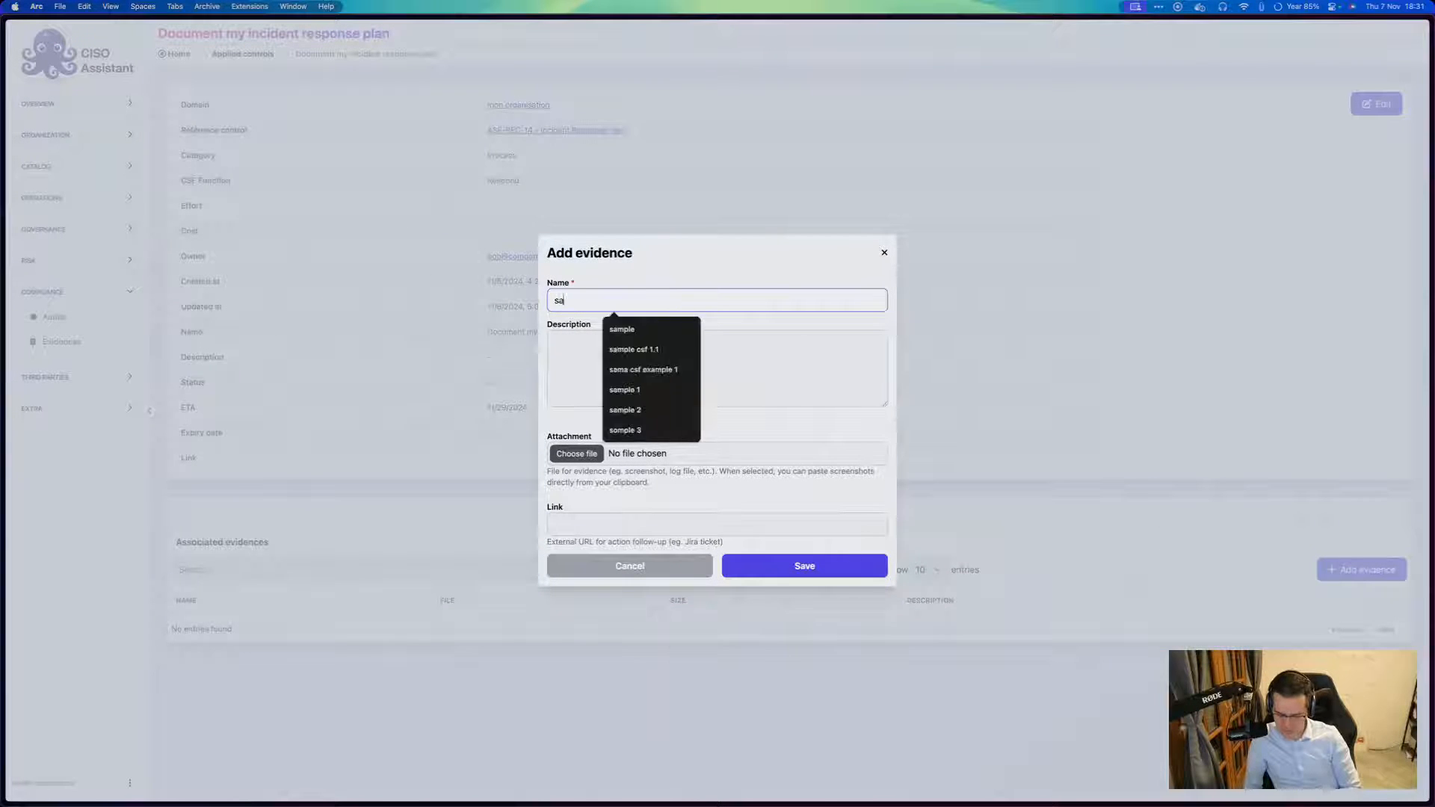
pyautogui.press('Down')
pyautogui.press('Down')
pyautogui.press('Down')
pyautogui.press('Down')
pyautogui.press('Return')
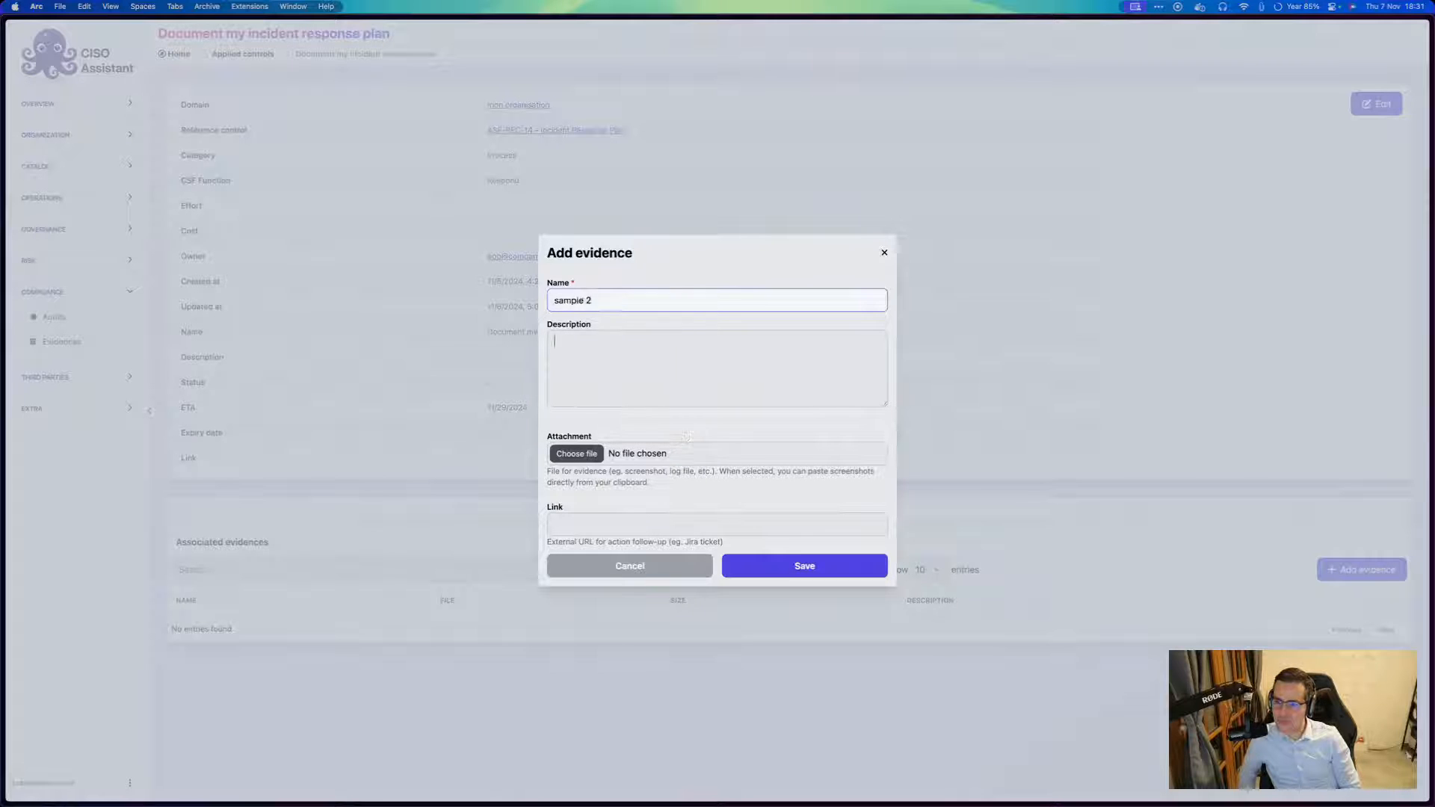
pyautogui.press('Tab')
pyautogui.press('super+v')
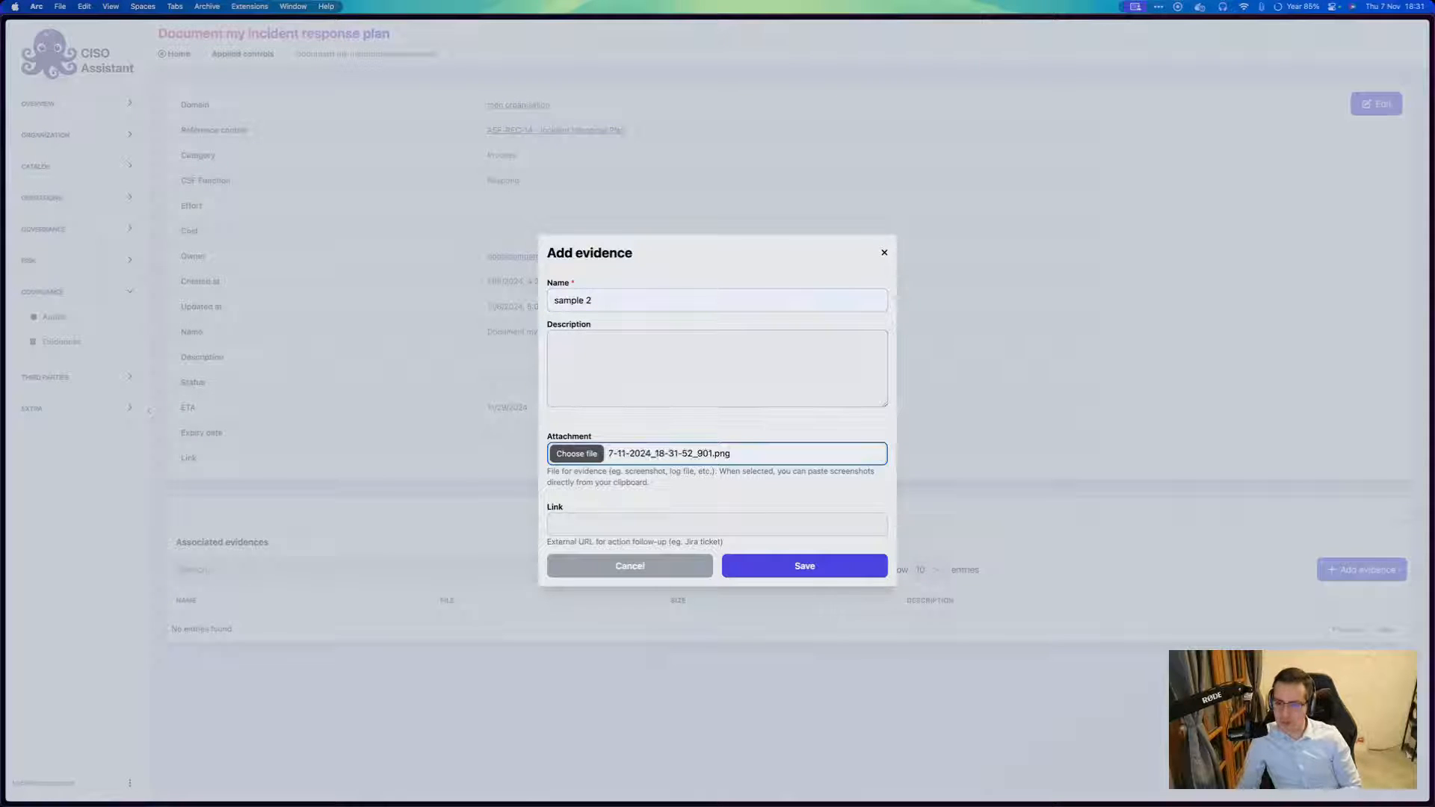
pyautogui.press('Tab')
pyautogui.press('Tab')
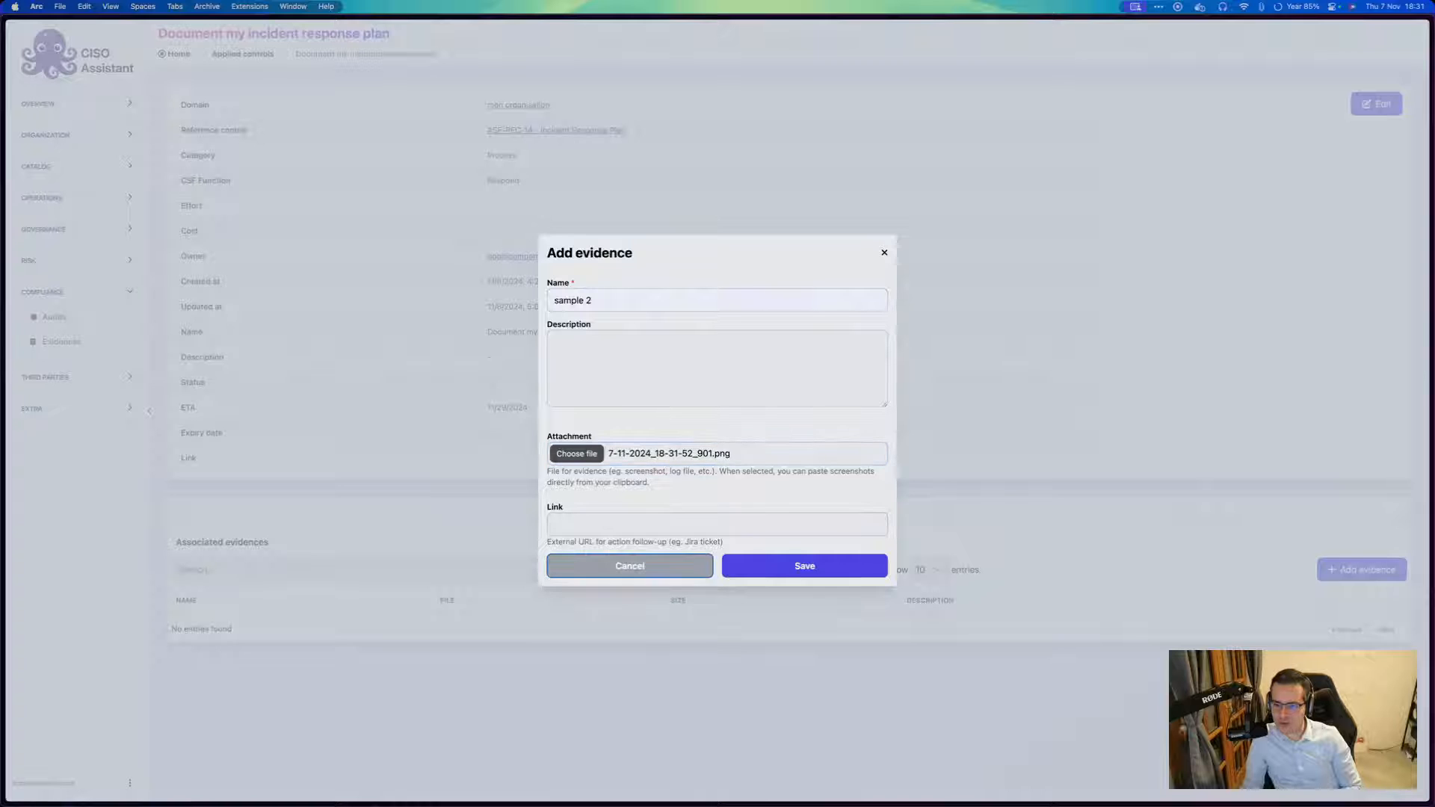
pyautogui.press('Tab')
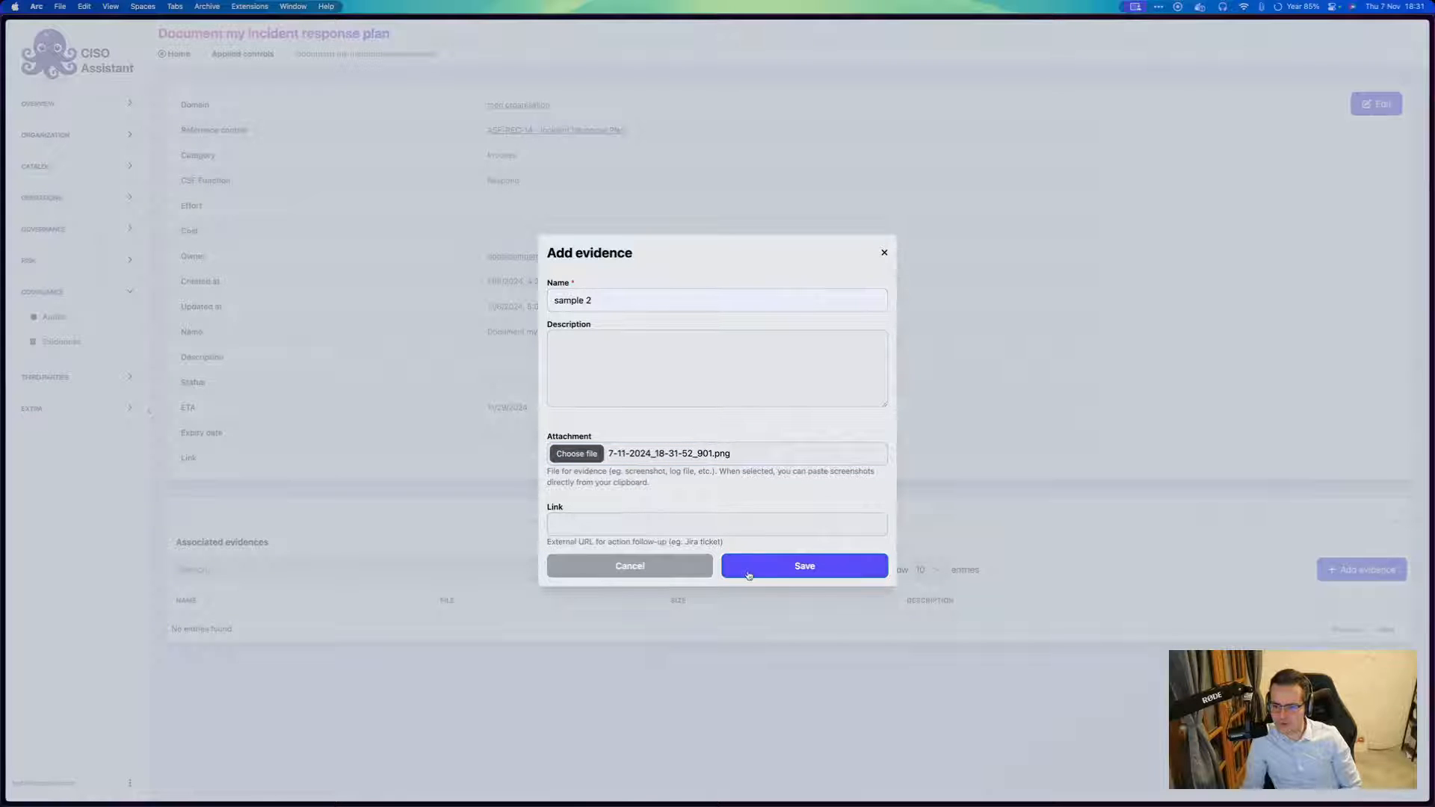
pyautogui.click(748, 574)
pyautogui.scroll(-1, 783, 517)
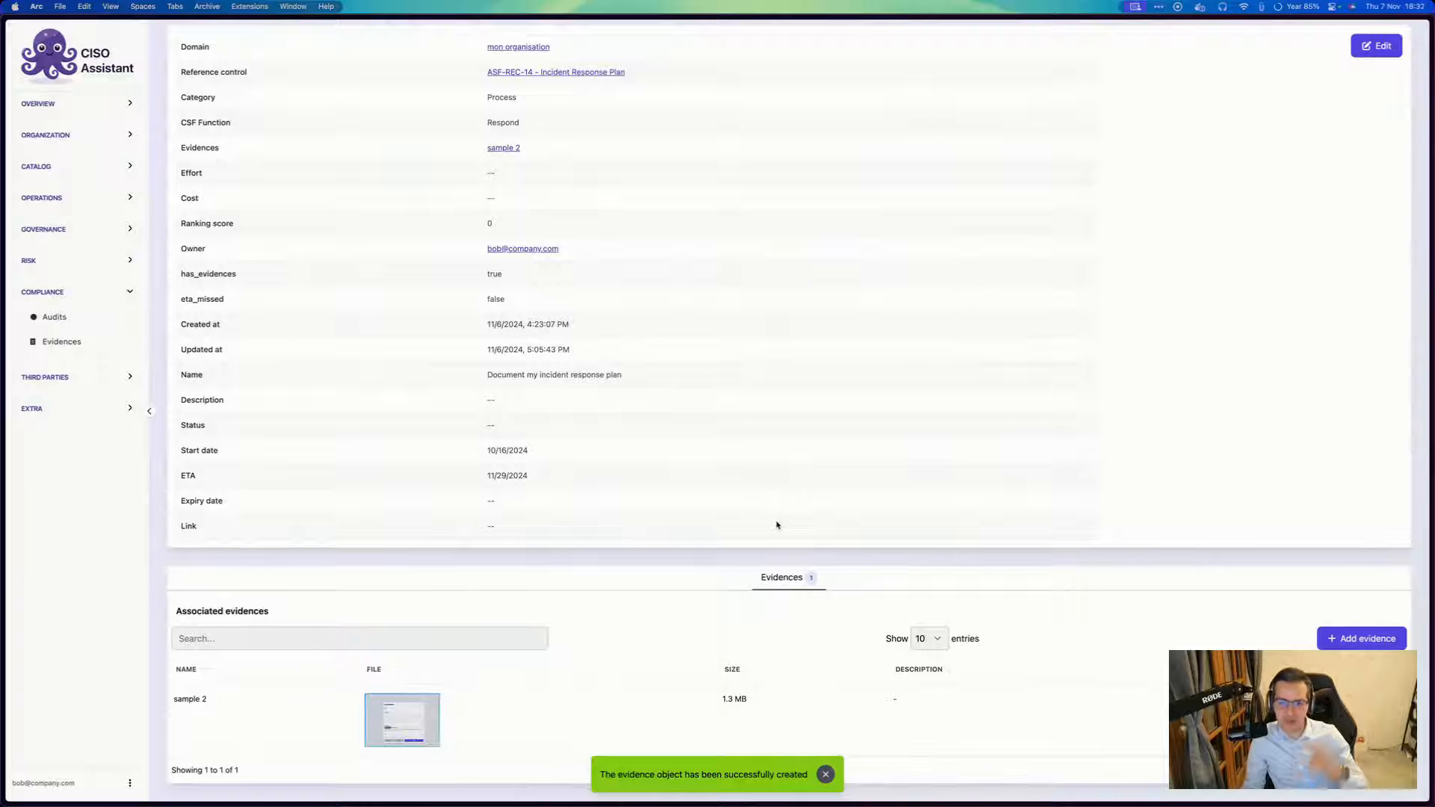
pyautogui.scroll(1, 789, 529)
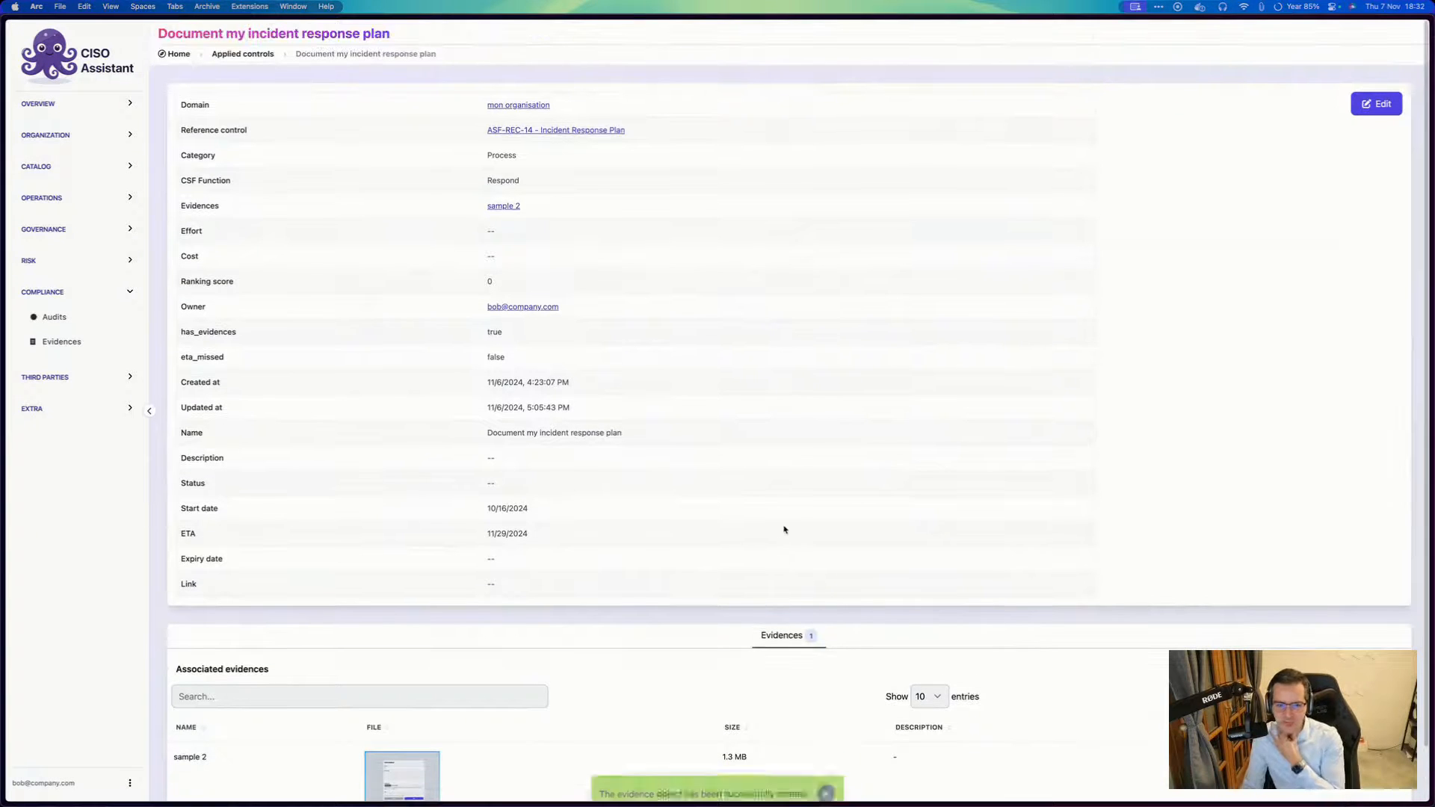
# Return to the Audits list and open cmmc review to view its compliance and progress charts.
pyautogui.click(78, 322)
pyautogui.click(422, 342)
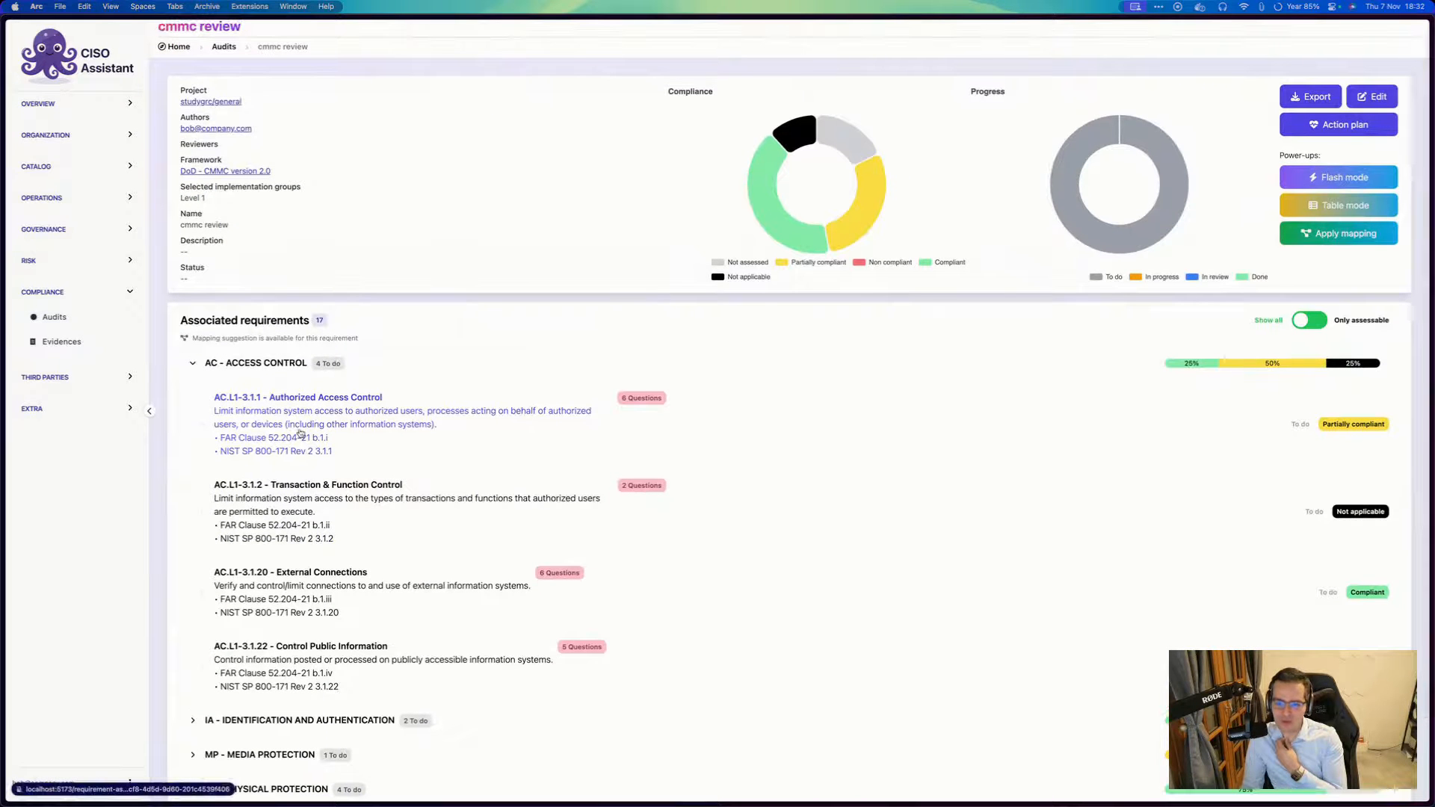
pyautogui.scroll(-1, 301, 431)
pyautogui.scroll(1, 302, 430)
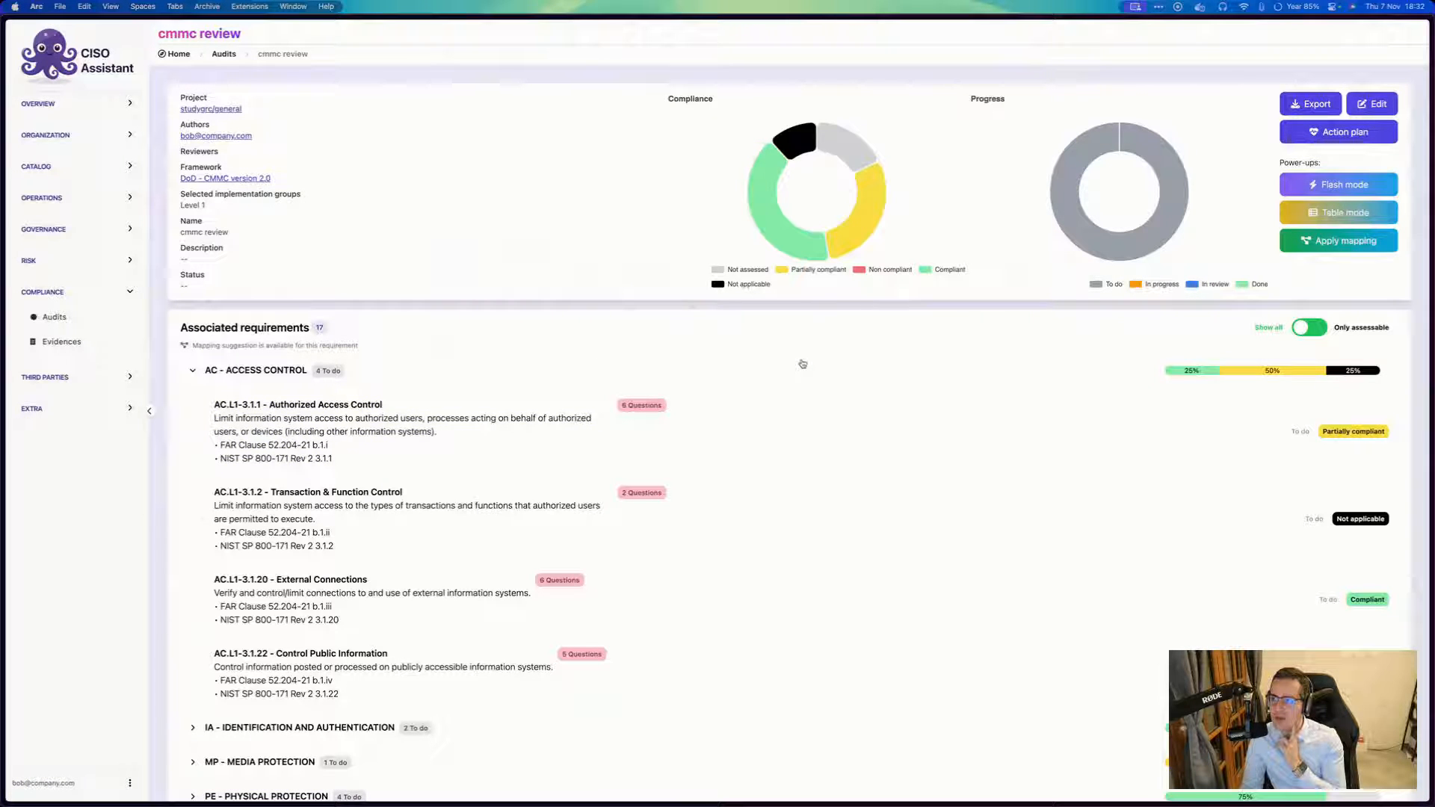
pyautogui.click(1299, 137)
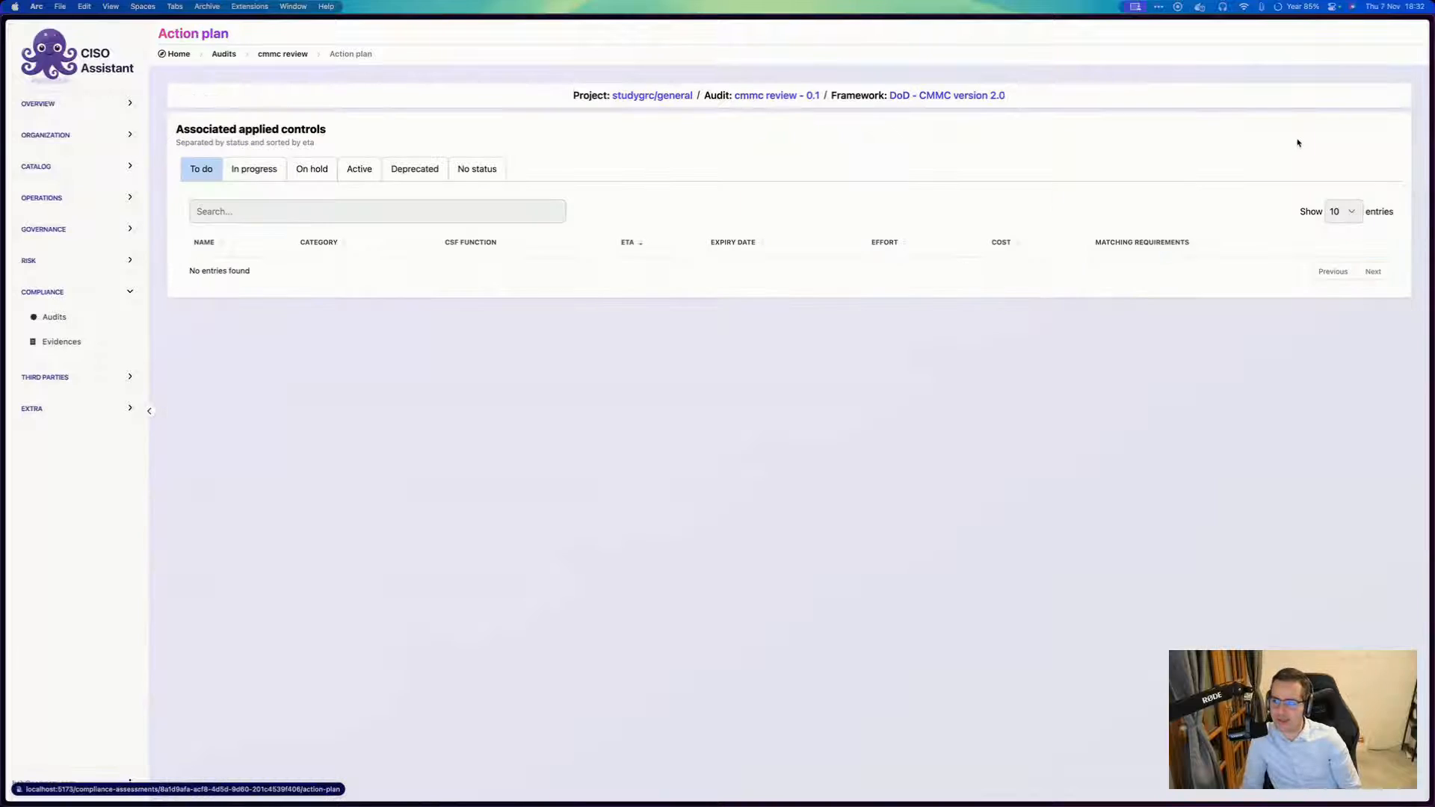
pyautogui.click(254, 169)
pyautogui.click(312, 168)
pyautogui.click(359, 168)
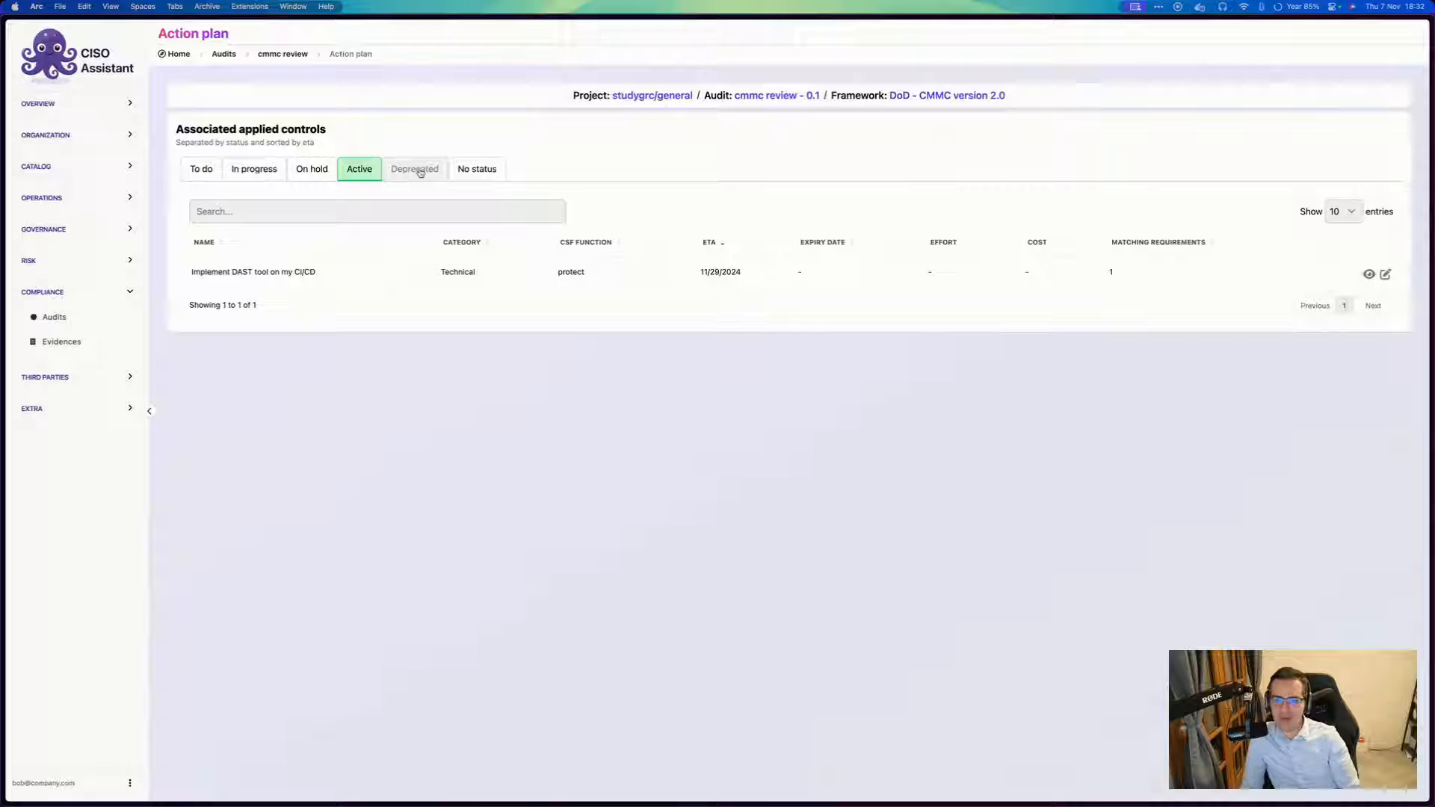
pyautogui.click(415, 169)
pyautogui.click(472, 168)
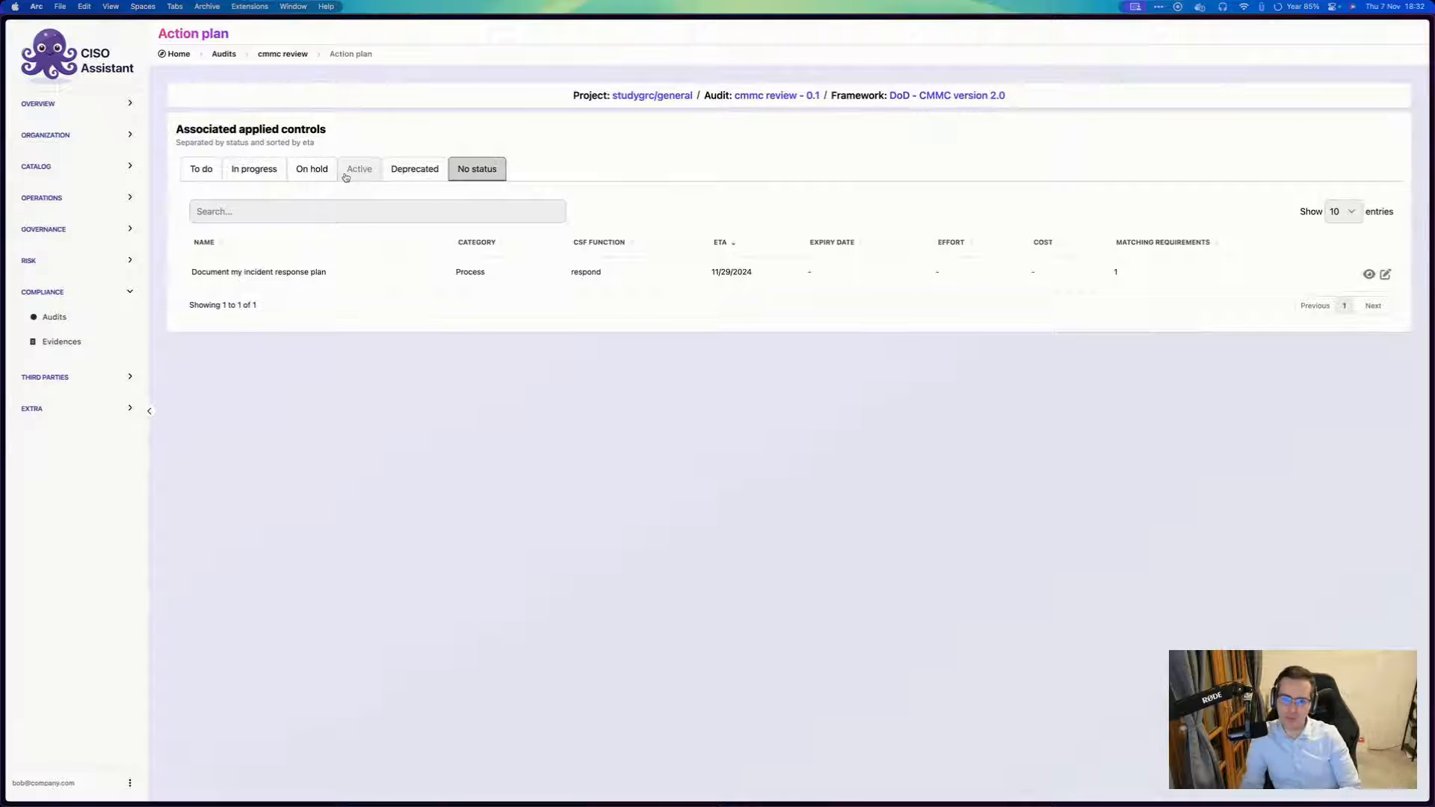
pyautogui.click(346, 177)
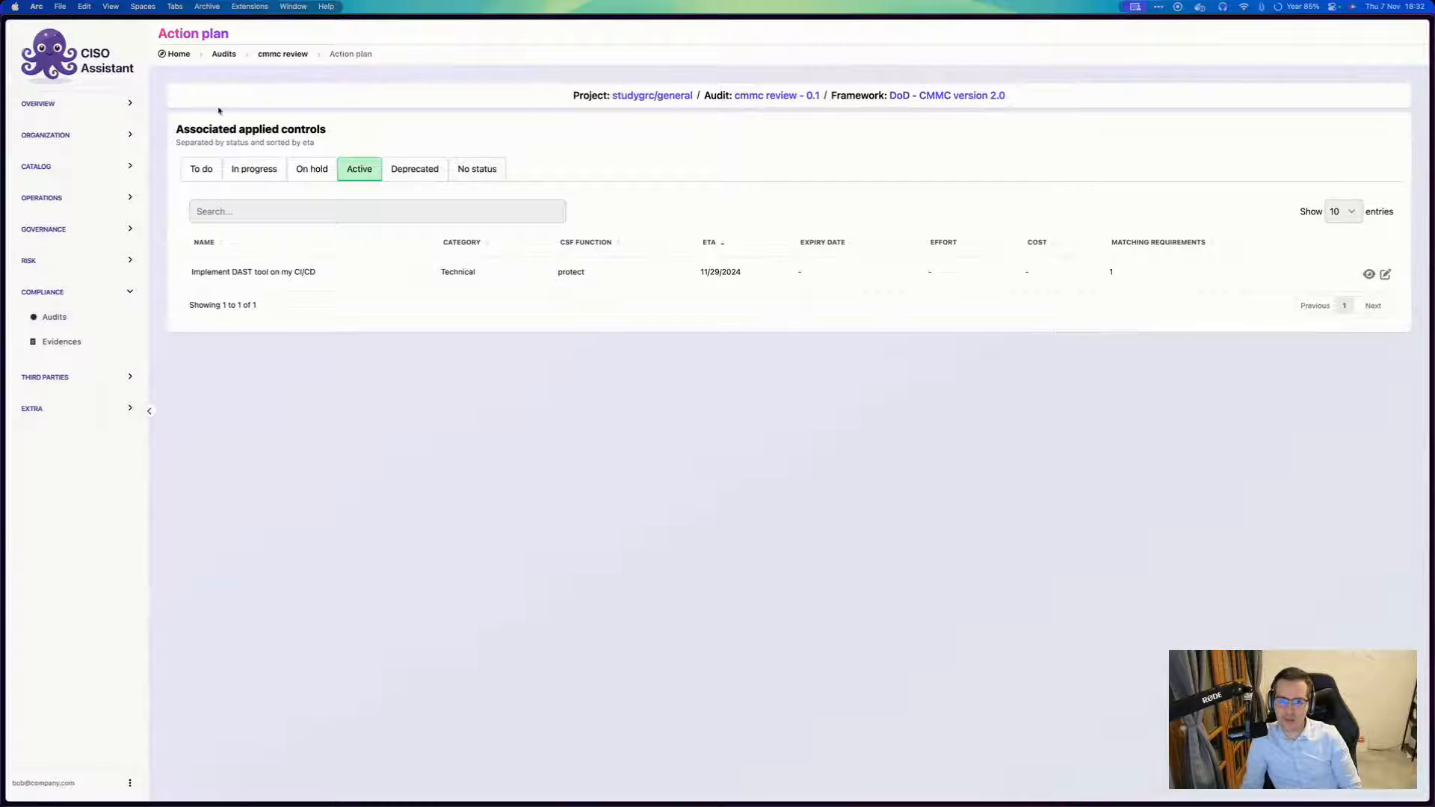
pyautogui.click(284, 54)
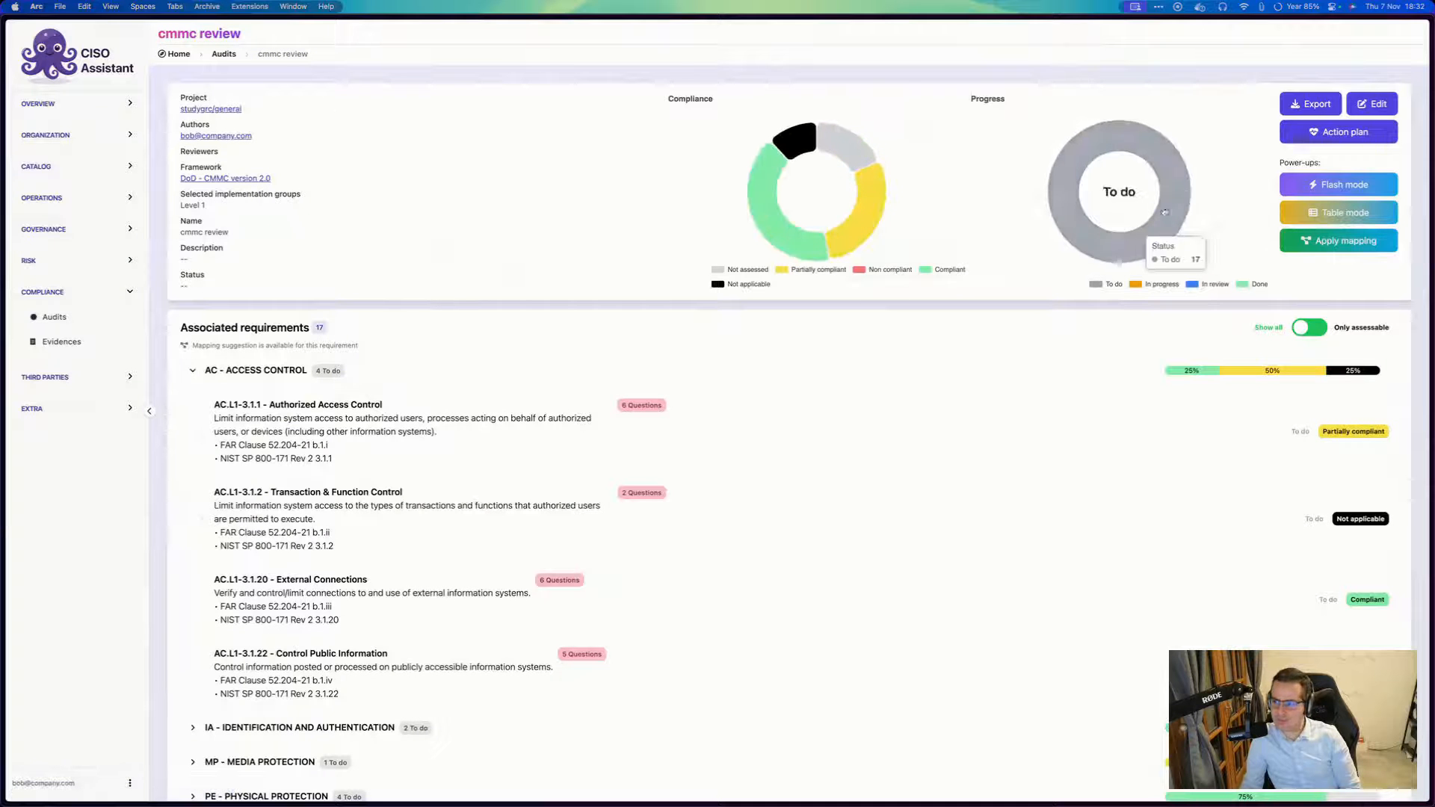
# Download the cmmc review audit via Export as a ZIP archive into the Downloads folder.
pyautogui.scroll(-1, 1232, 128)
pyautogui.scroll(1, 1219, 160)
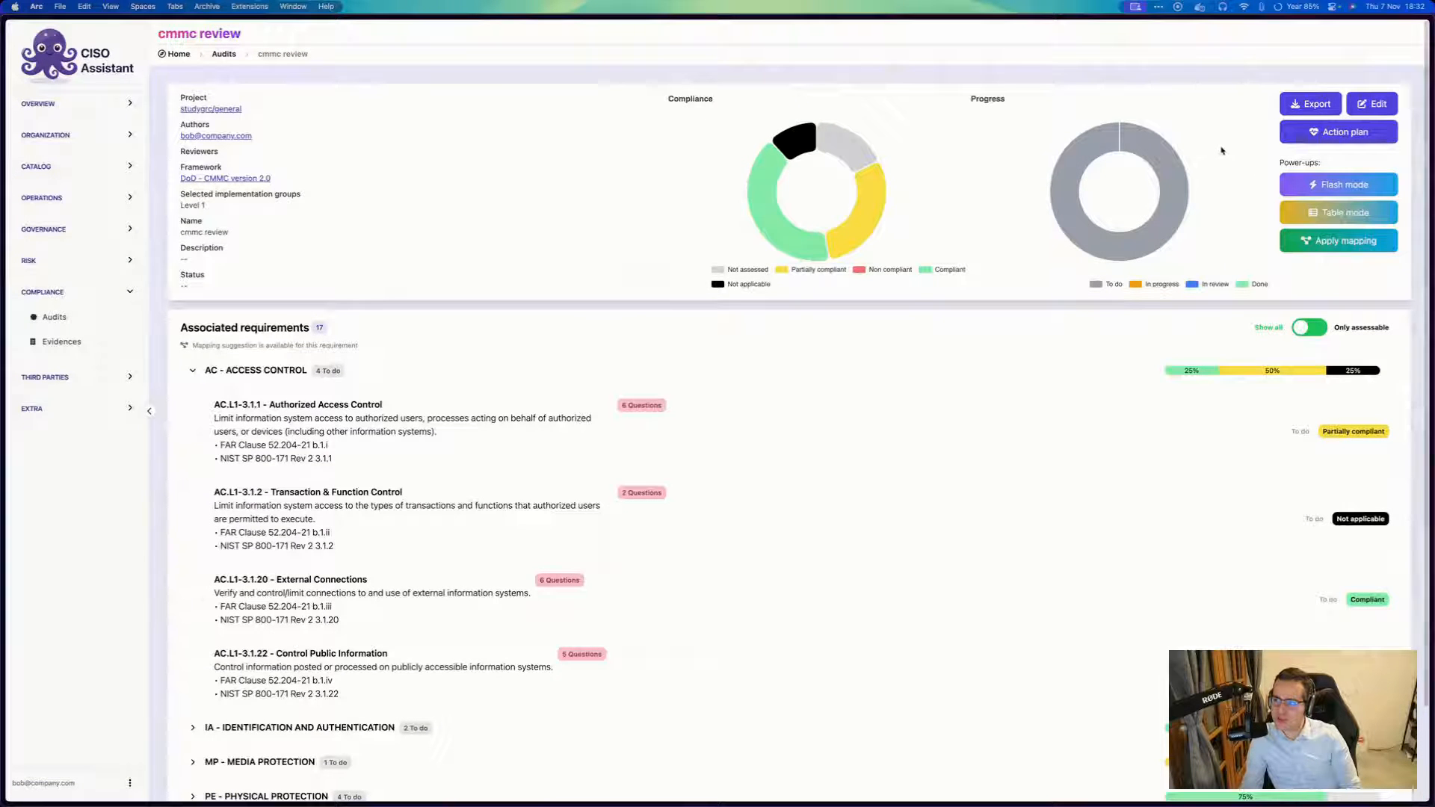
pyautogui.click(1317, 104)
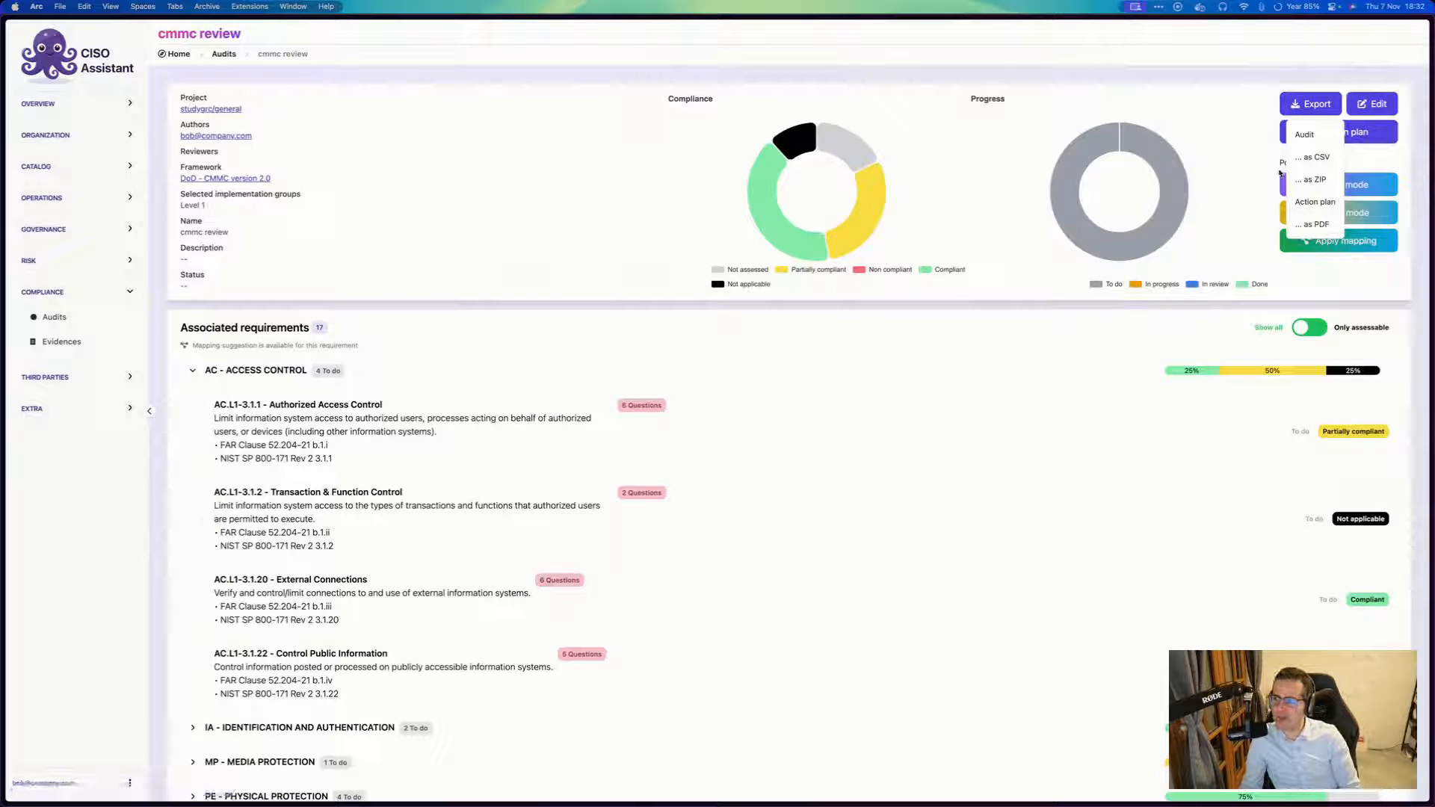
pyautogui.click(1301, 180)
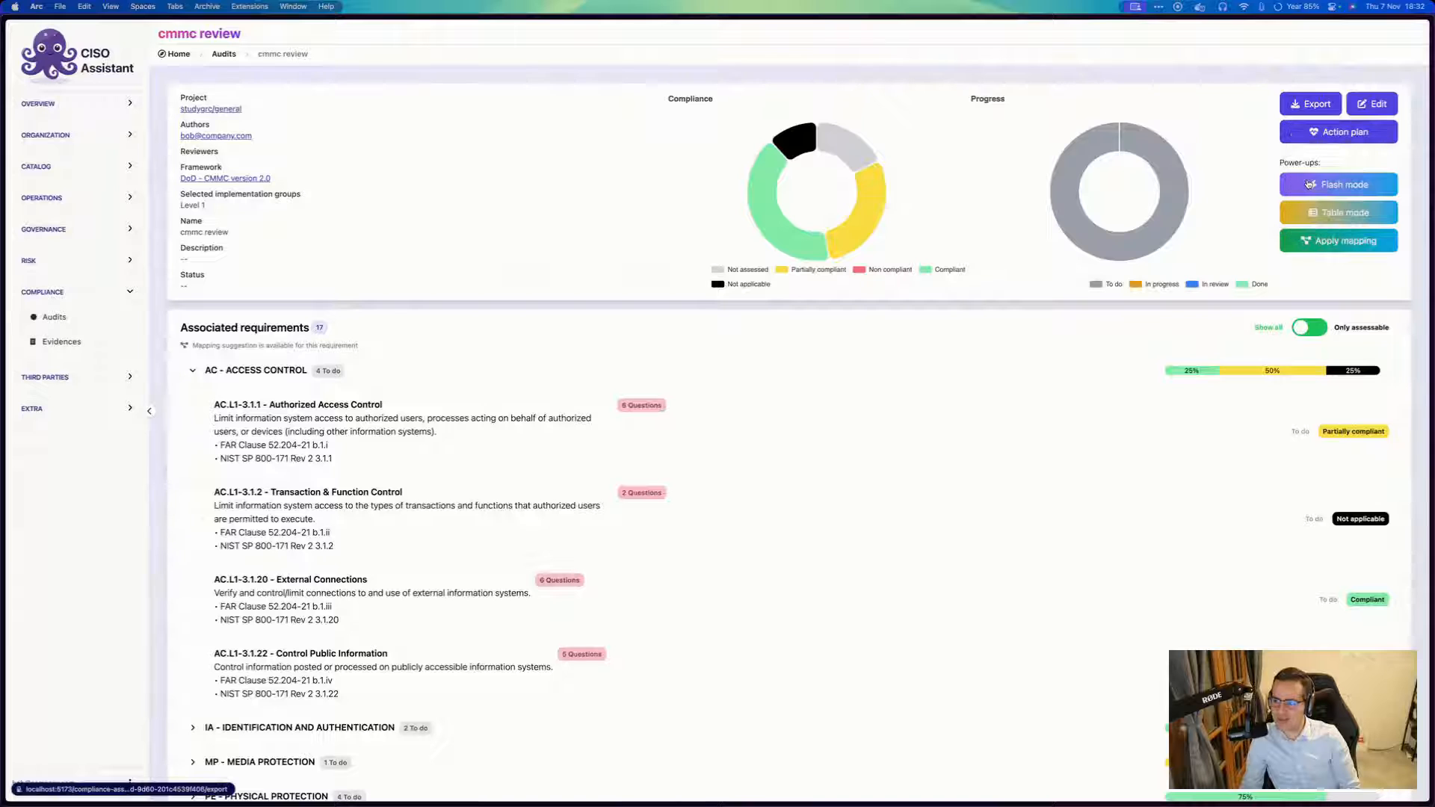
pyautogui.scroll(-1, 747, 517)
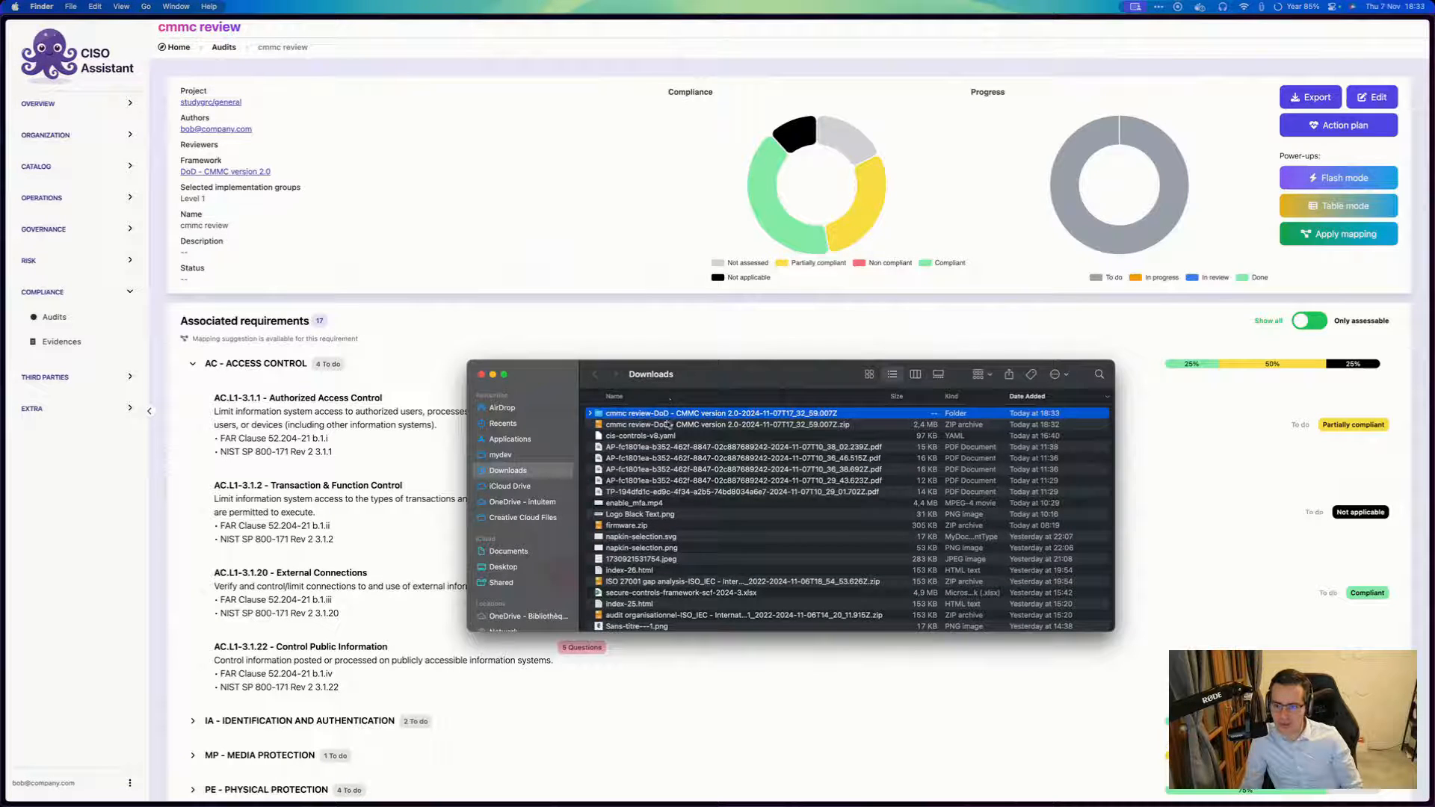
# Open the extracted cmmc review export folder and its index.html report in Safari.
pyautogui.doubleClick(628, 414)
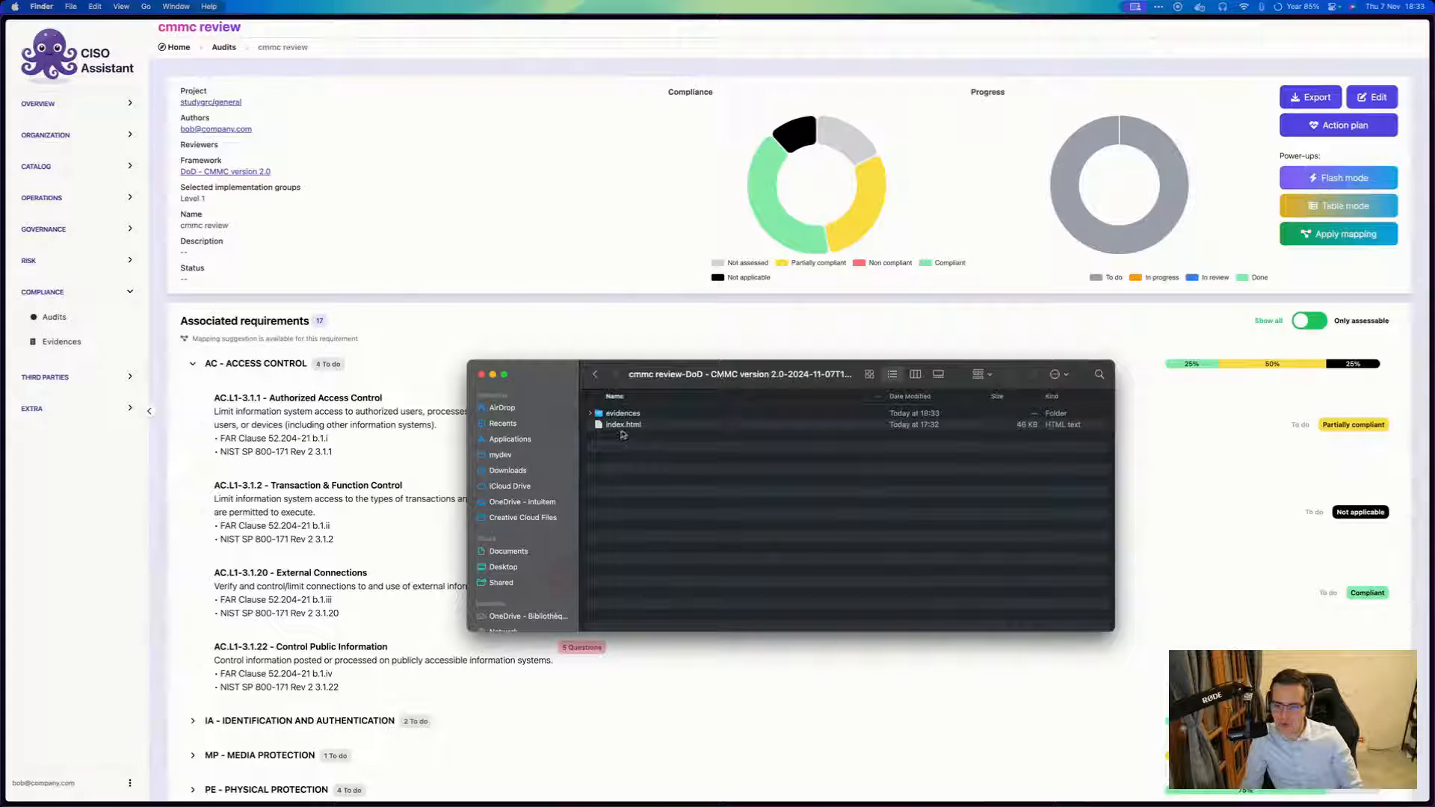
pyautogui.doubleClick(623, 425)
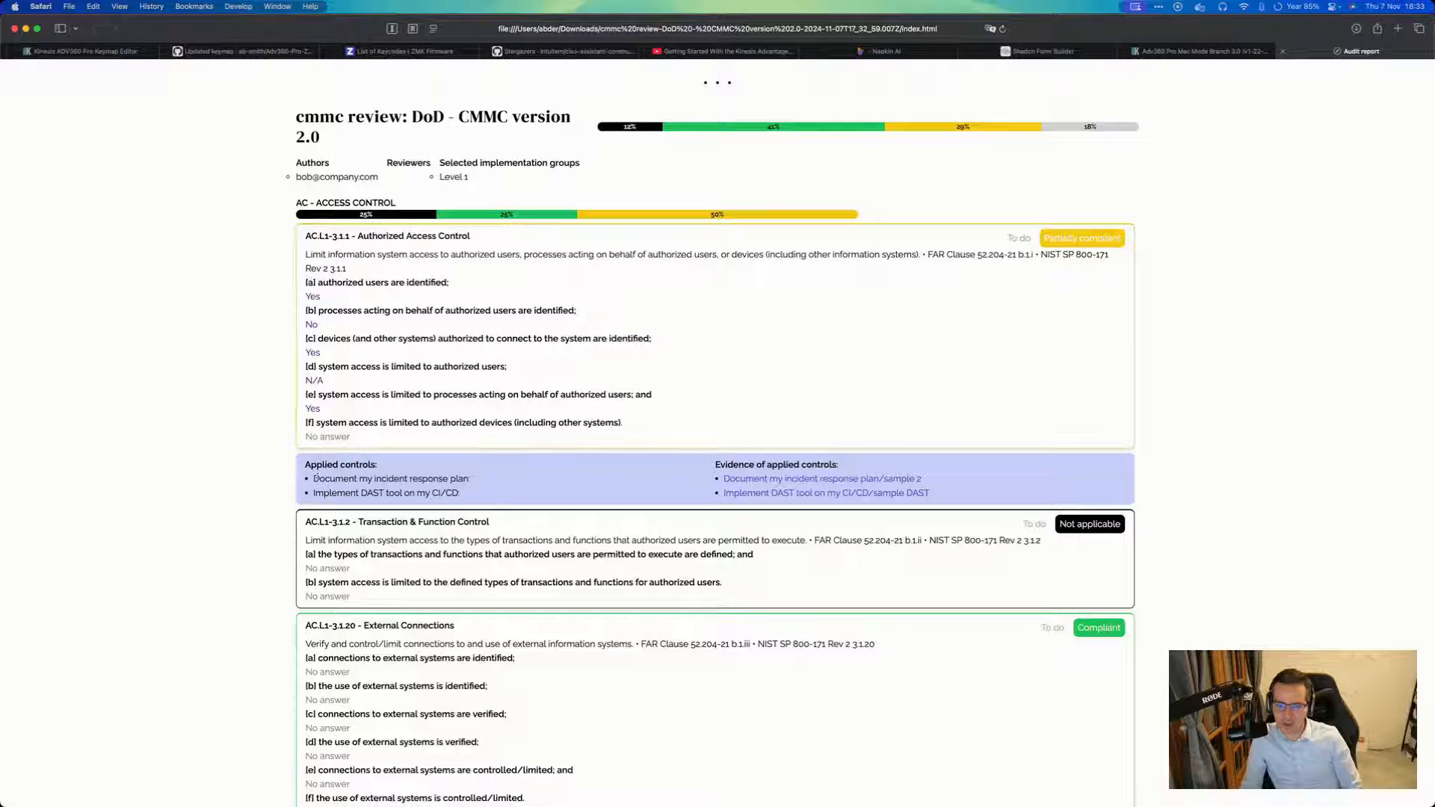
# View the 'Document my incident response plan/sample 2' evidence image, then read further down the report.
pyautogui.click(743, 480)
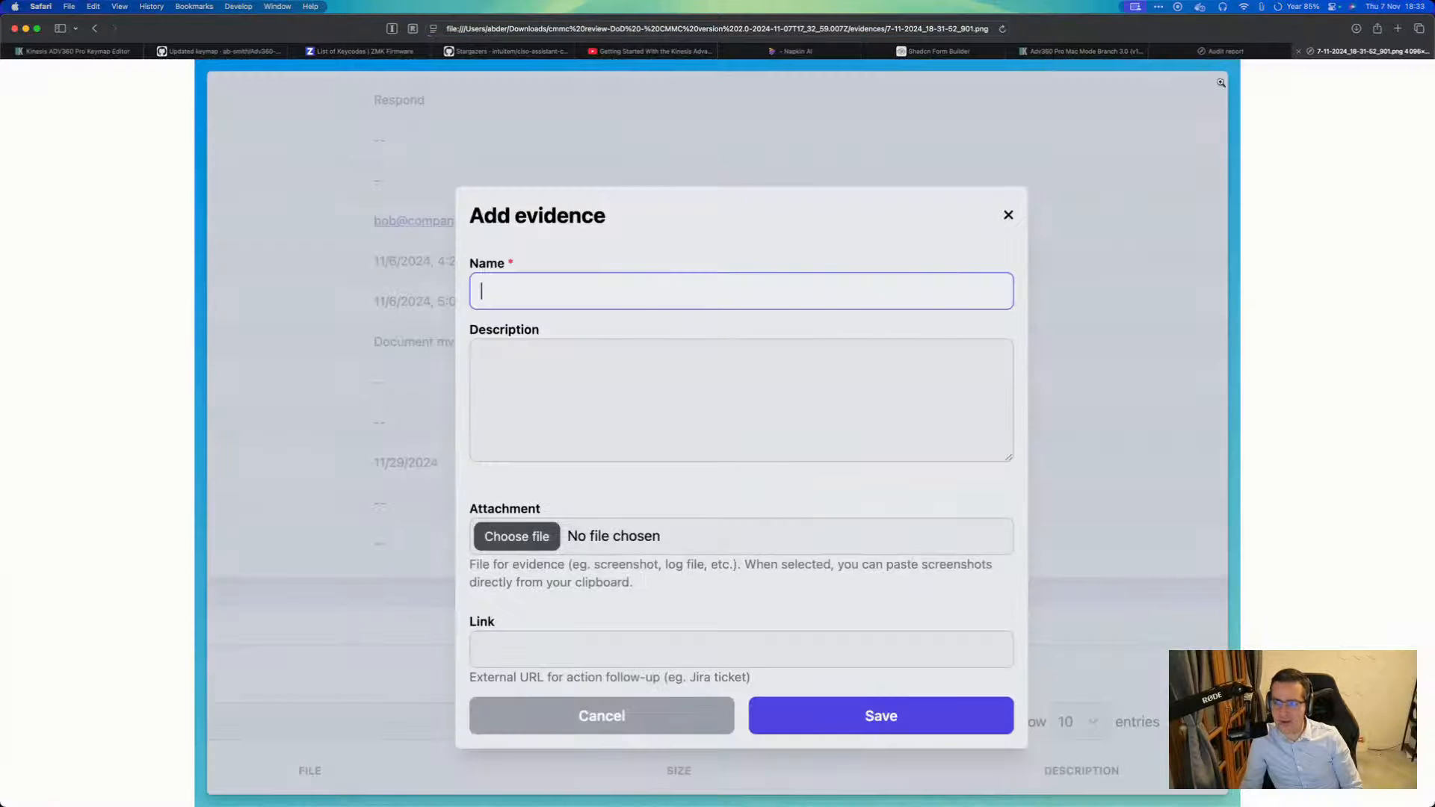
pyautogui.click(1297, 52)
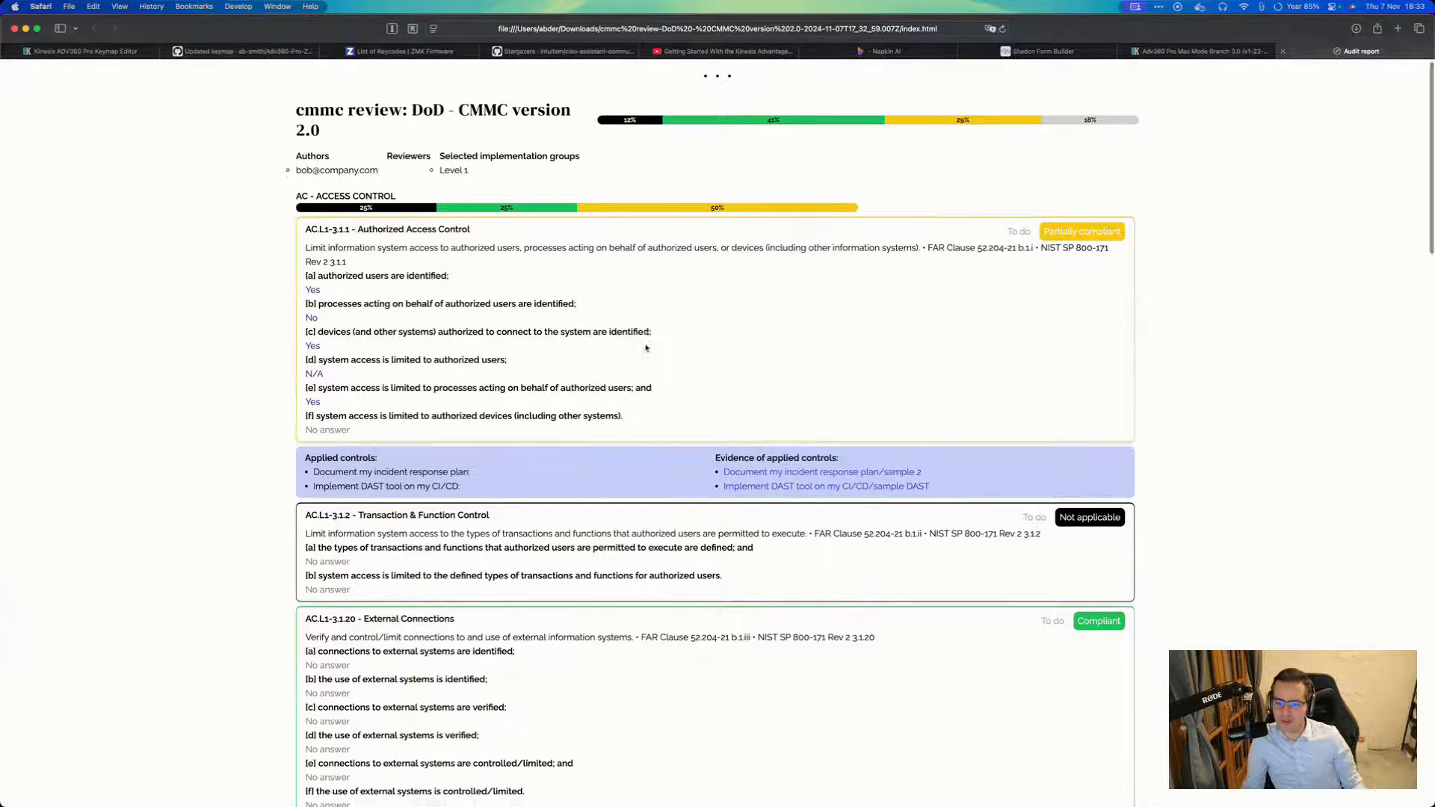
pyautogui.scroll(-10, 655, 344)
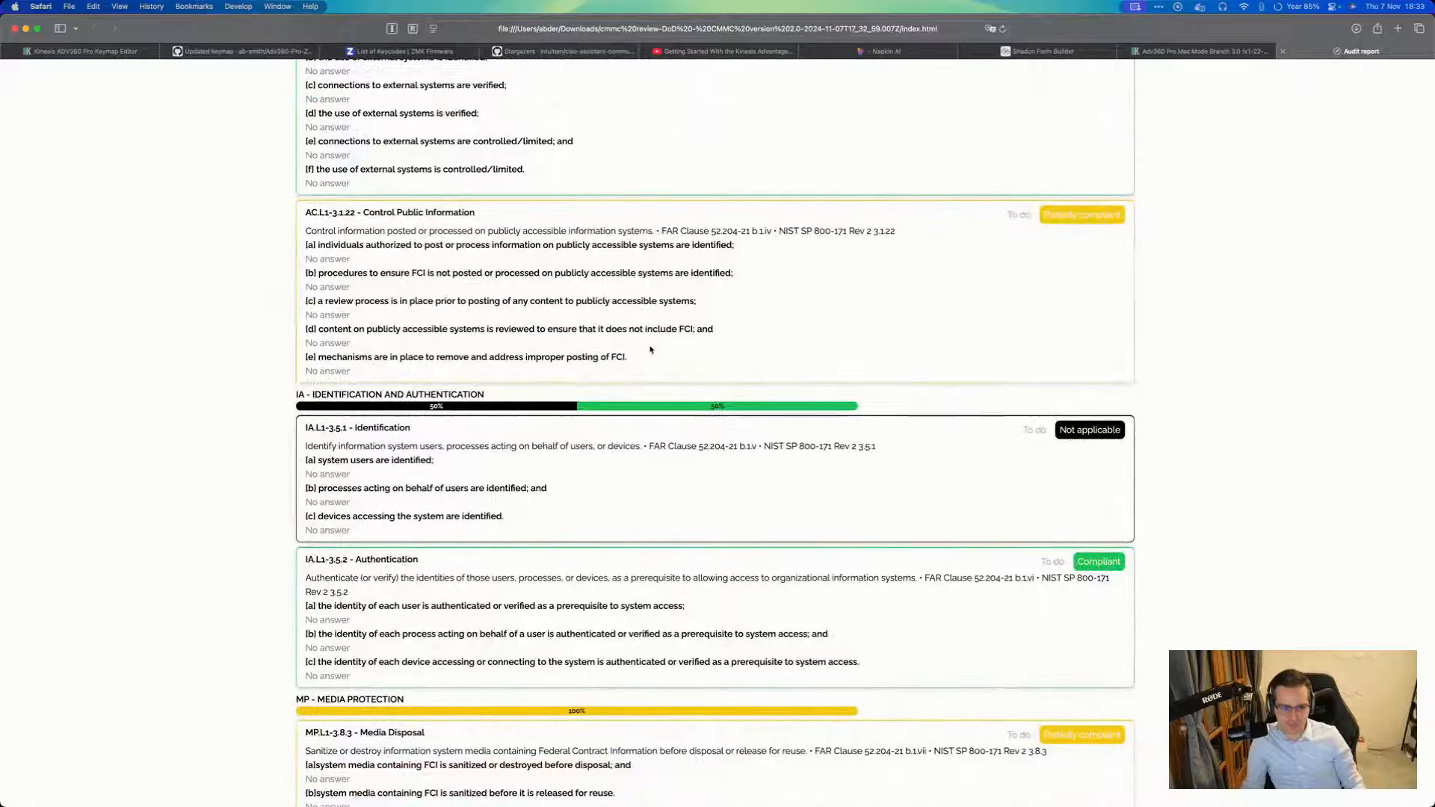
pyautogui.hotkey('ctrl', 'Up')
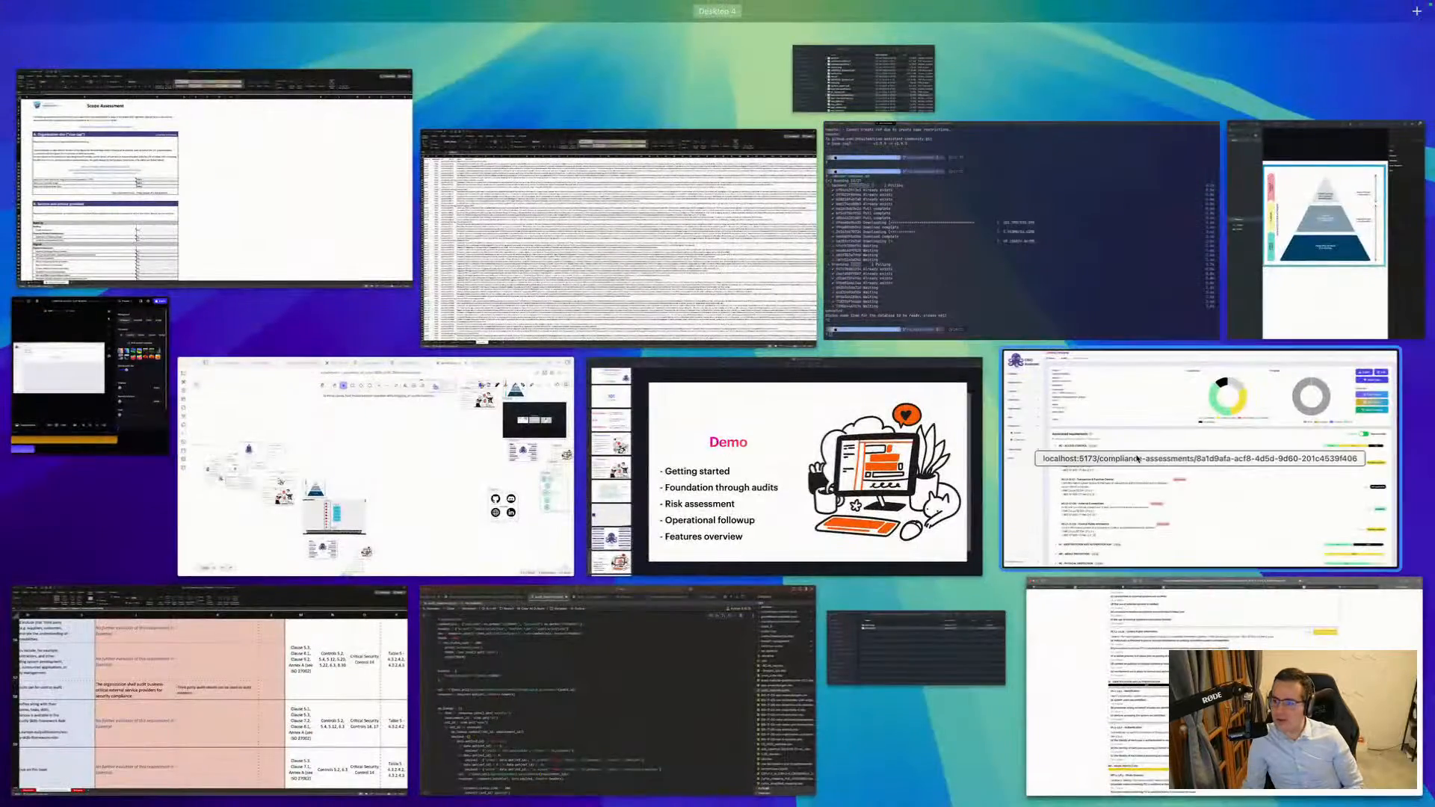
# Return to CISO Assistant and show the Audits list of six audits, including cmmc review.
pyautogui.click(1136, 458)
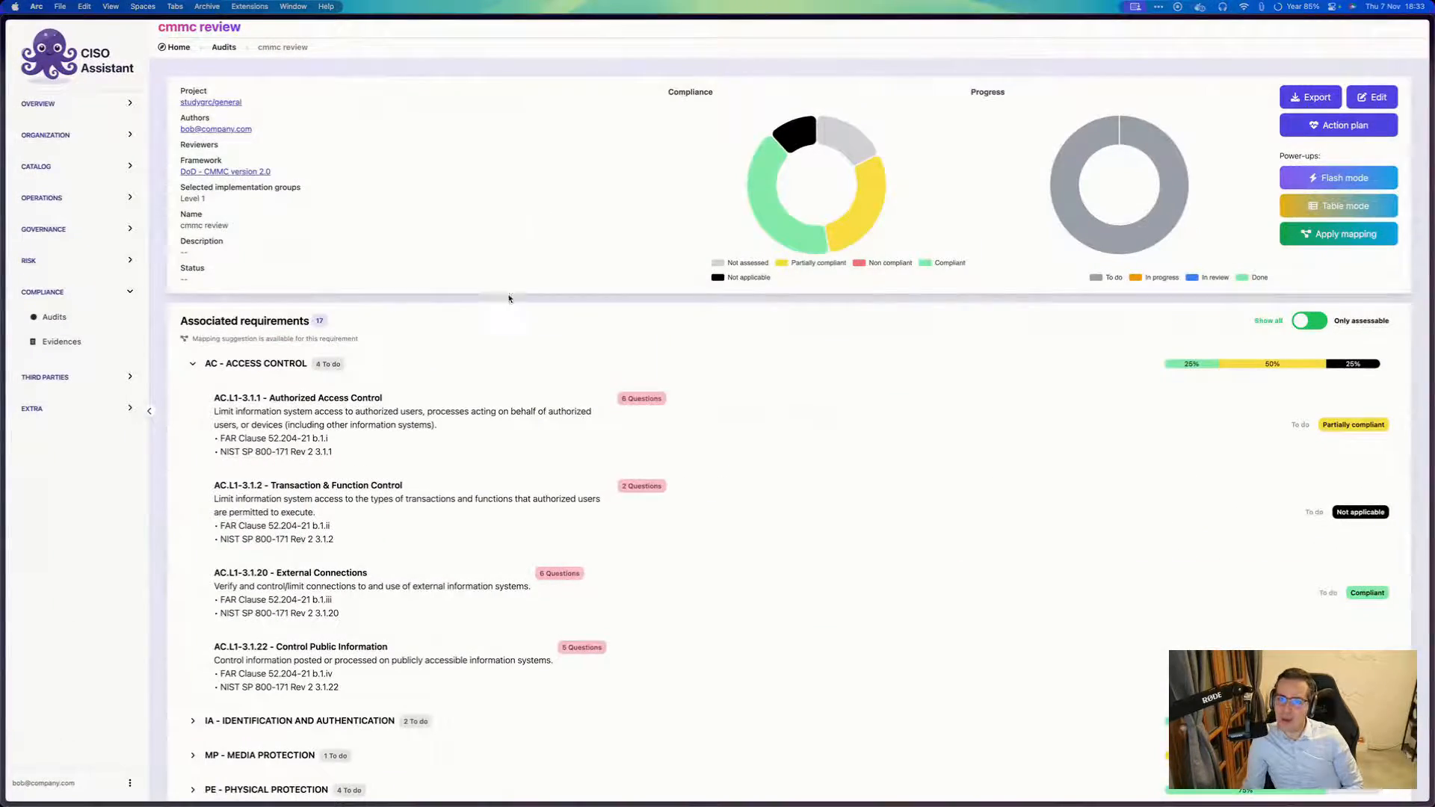
pyautogui.scroll(2, 514, 298)
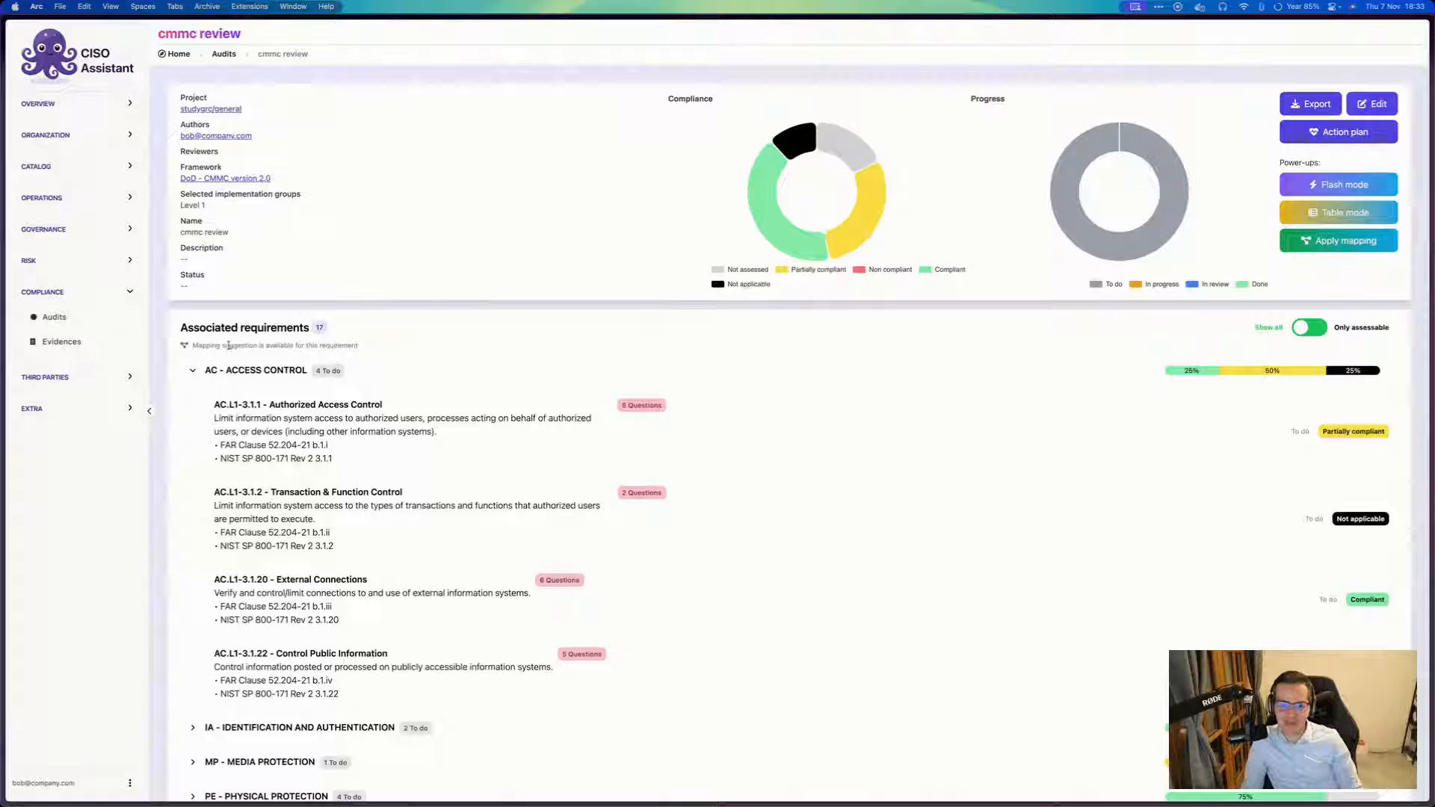
pyautogui.click(69, 326)
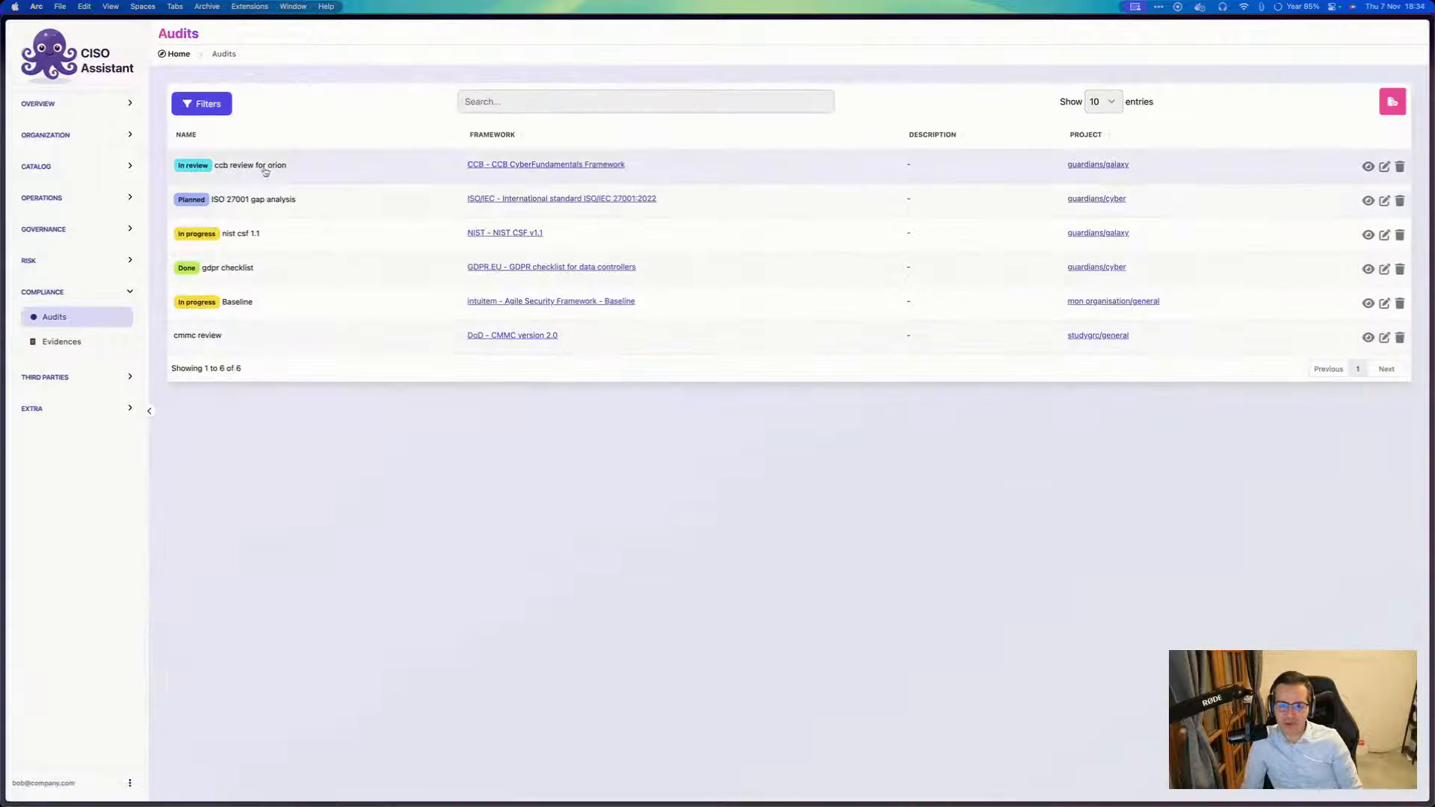
# Show the Risk assessments list with global risk analysis - 0.2 and AR demo - 0.1.
pyautogui.click(61, 258)
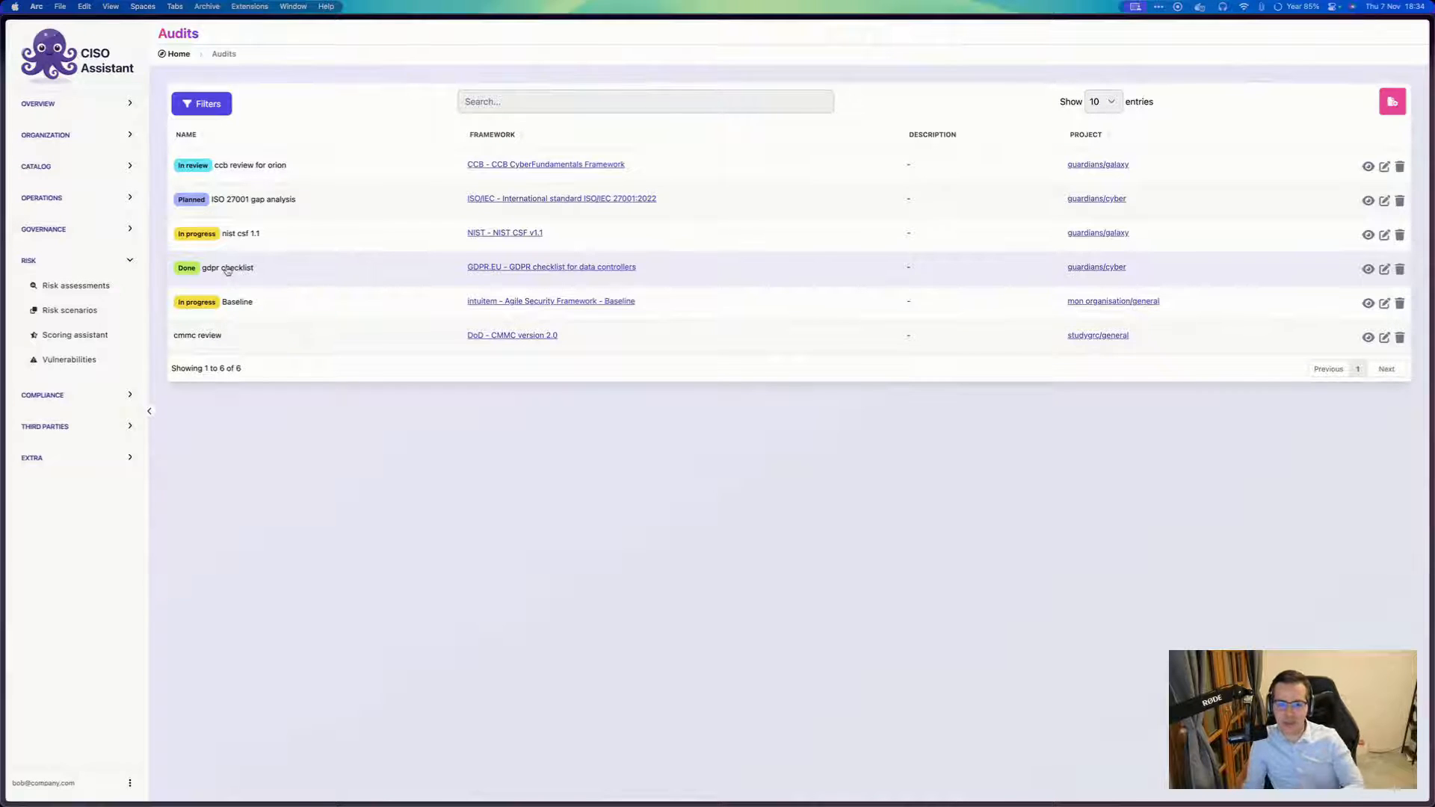
pyautogui.click(63, 293)
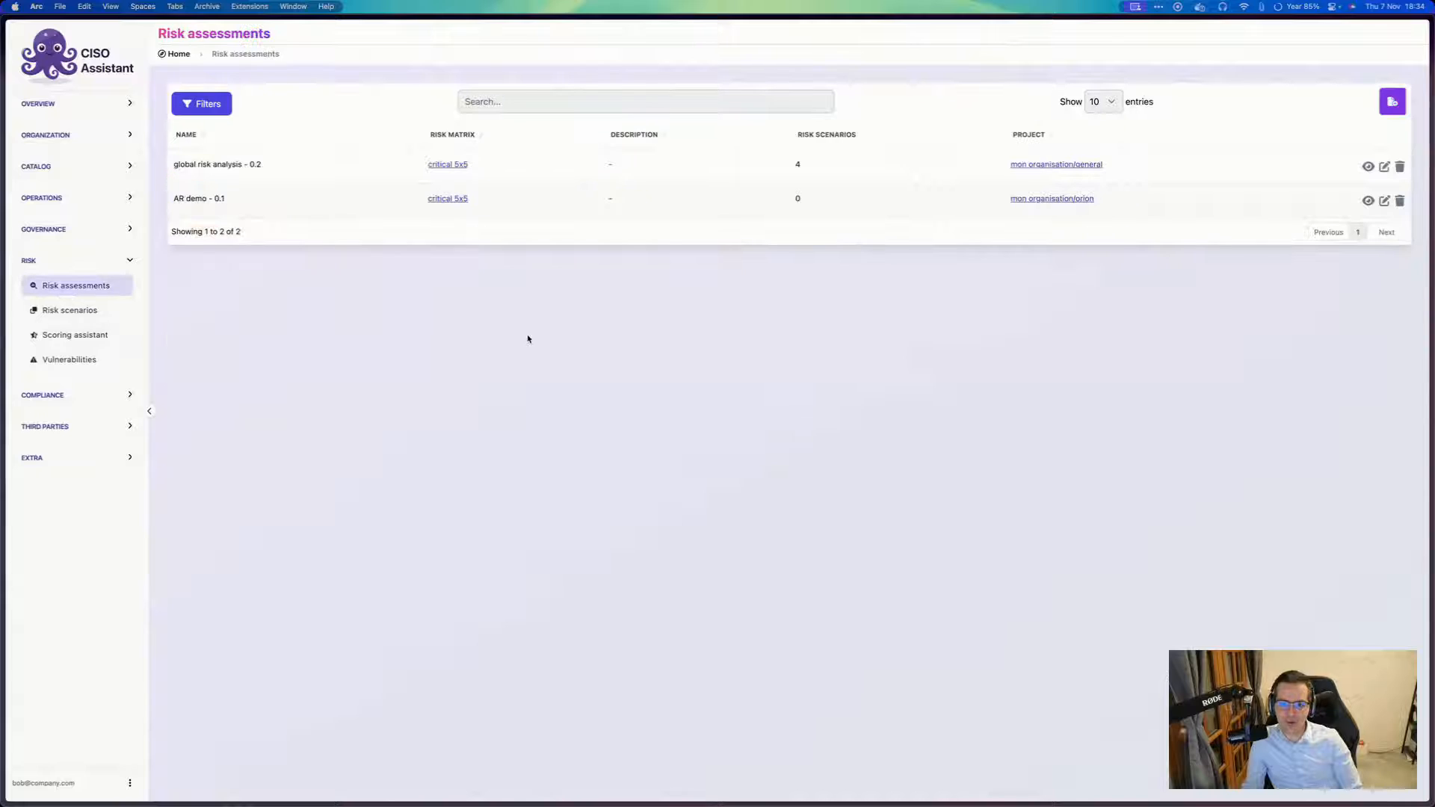
# Open global risk analysis - 0.2, review its scenarios R.1–R.4, and begin adding a risk scenario.
pyautogui.click(296, 177)
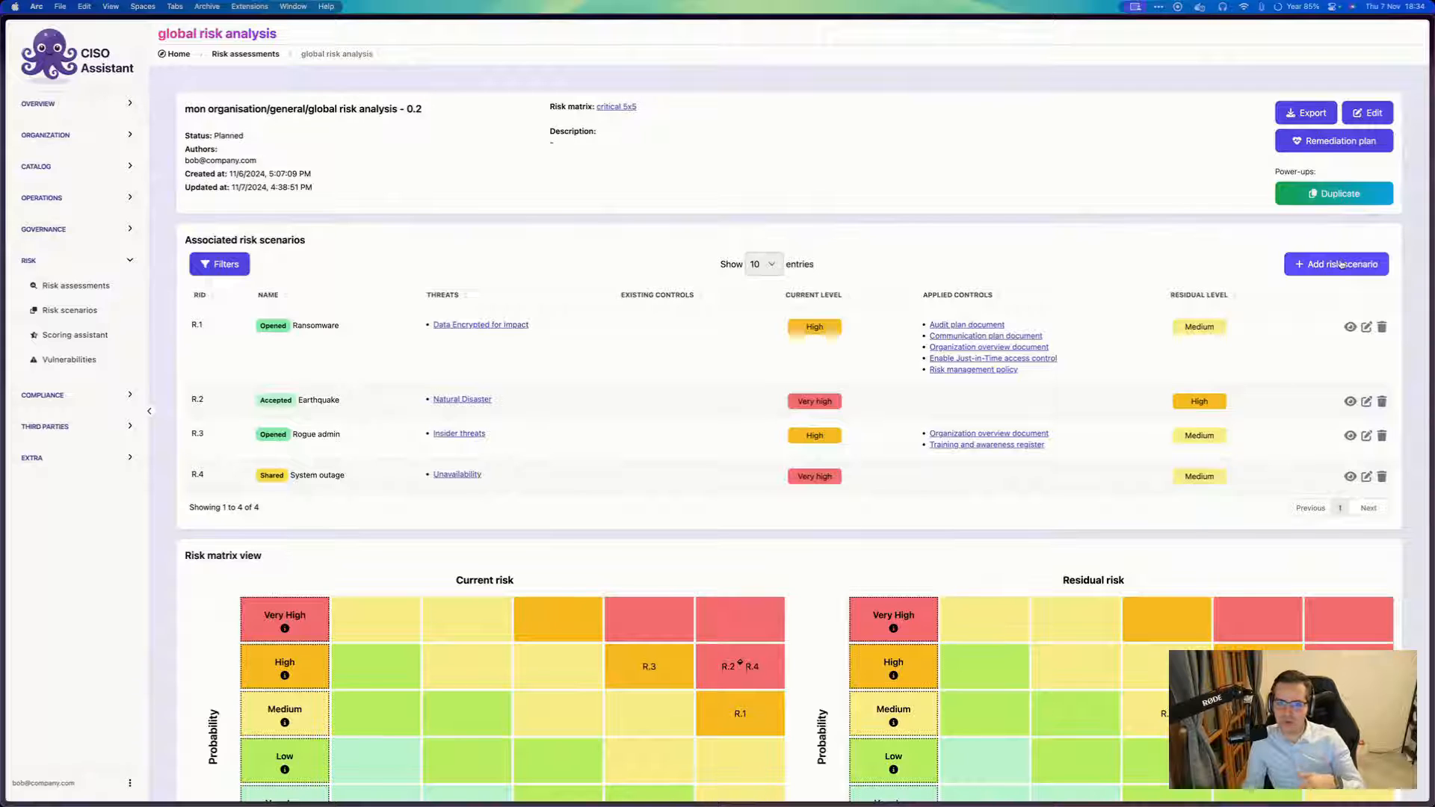
pyautogui.scroll(-3, 920, 426)
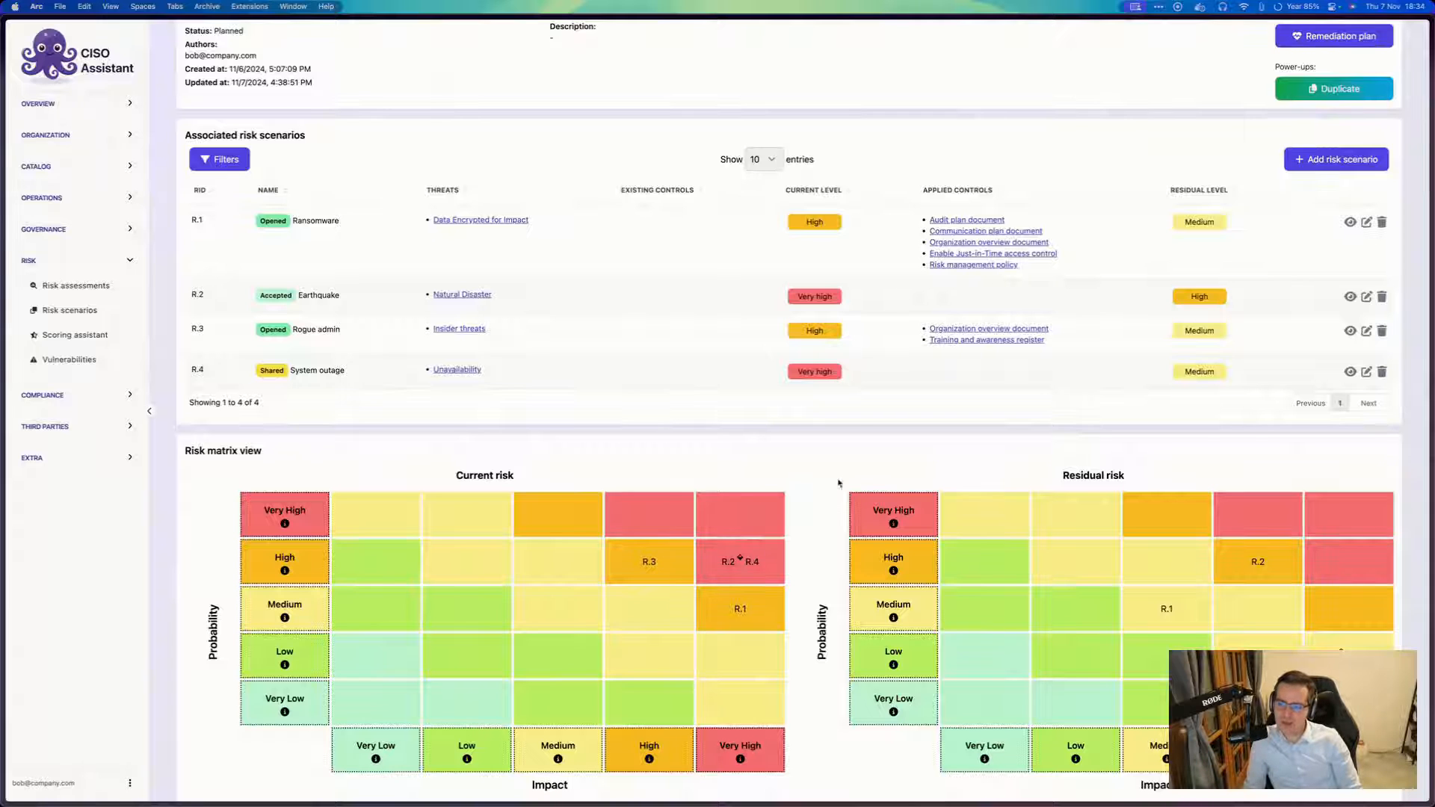
pyautogui.scroll(2, 791, 451)
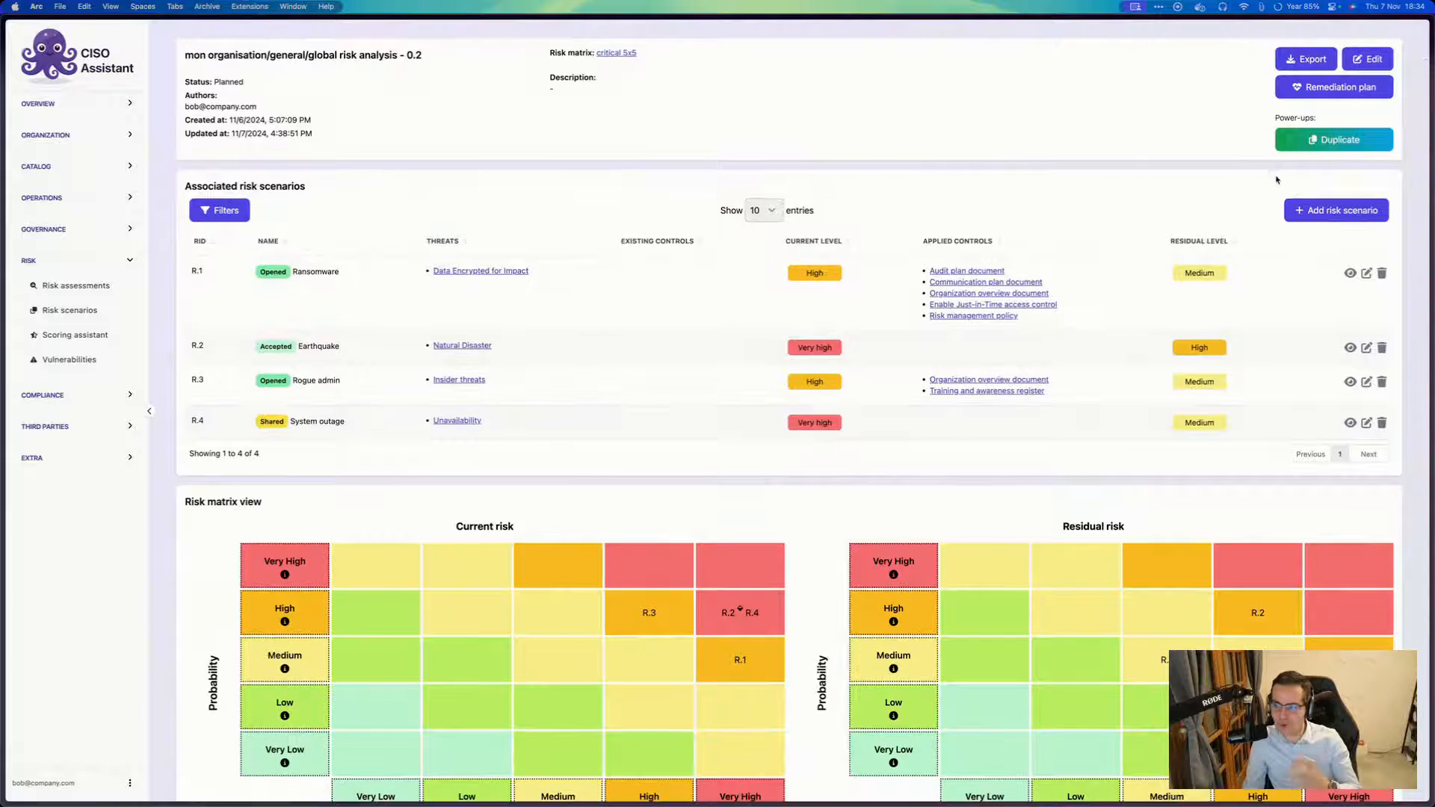
pyautogui.scroll(1, 1277, 180)
pyautogui.scroll(2, 1058, 228)
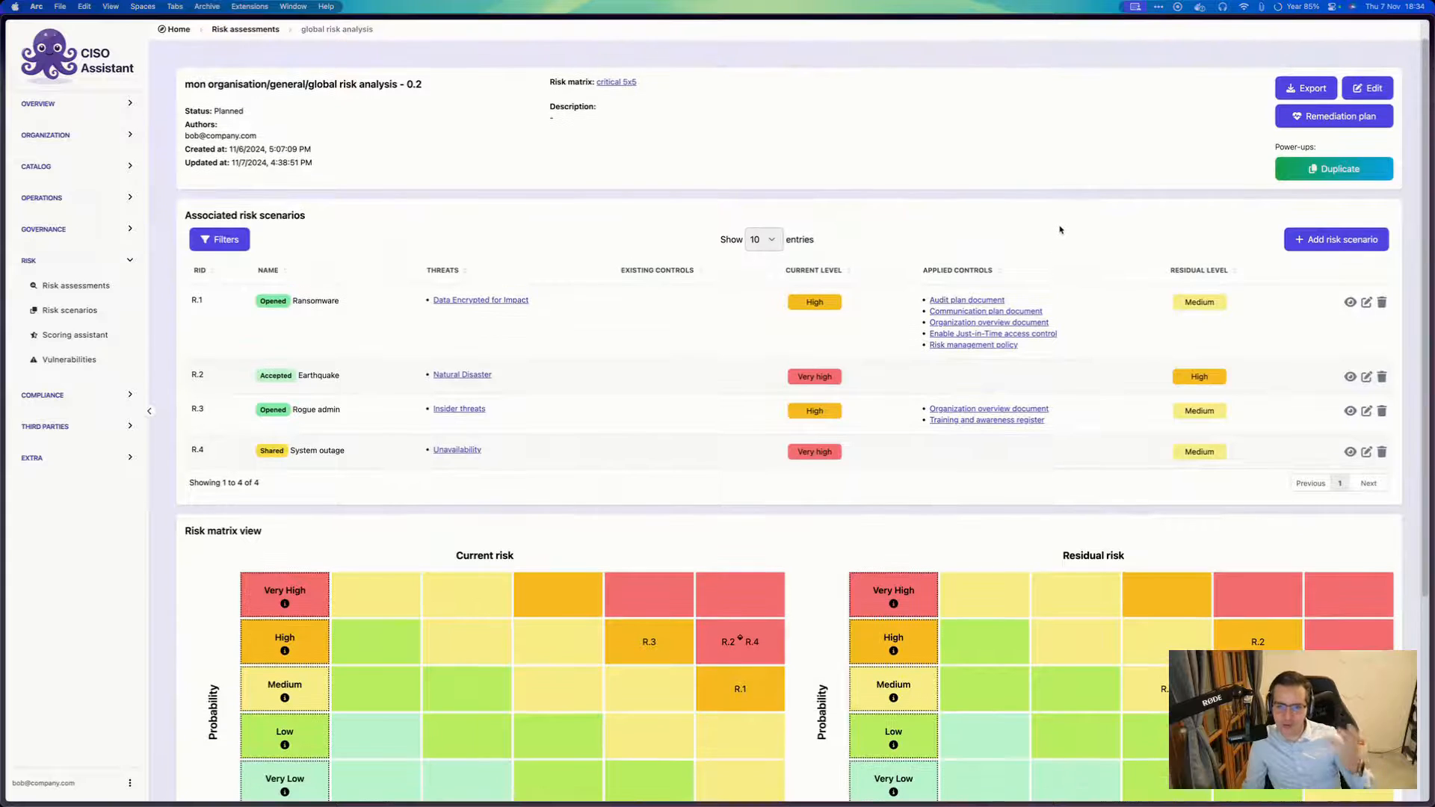
pyautogui.scroll(1, 1060, 231)
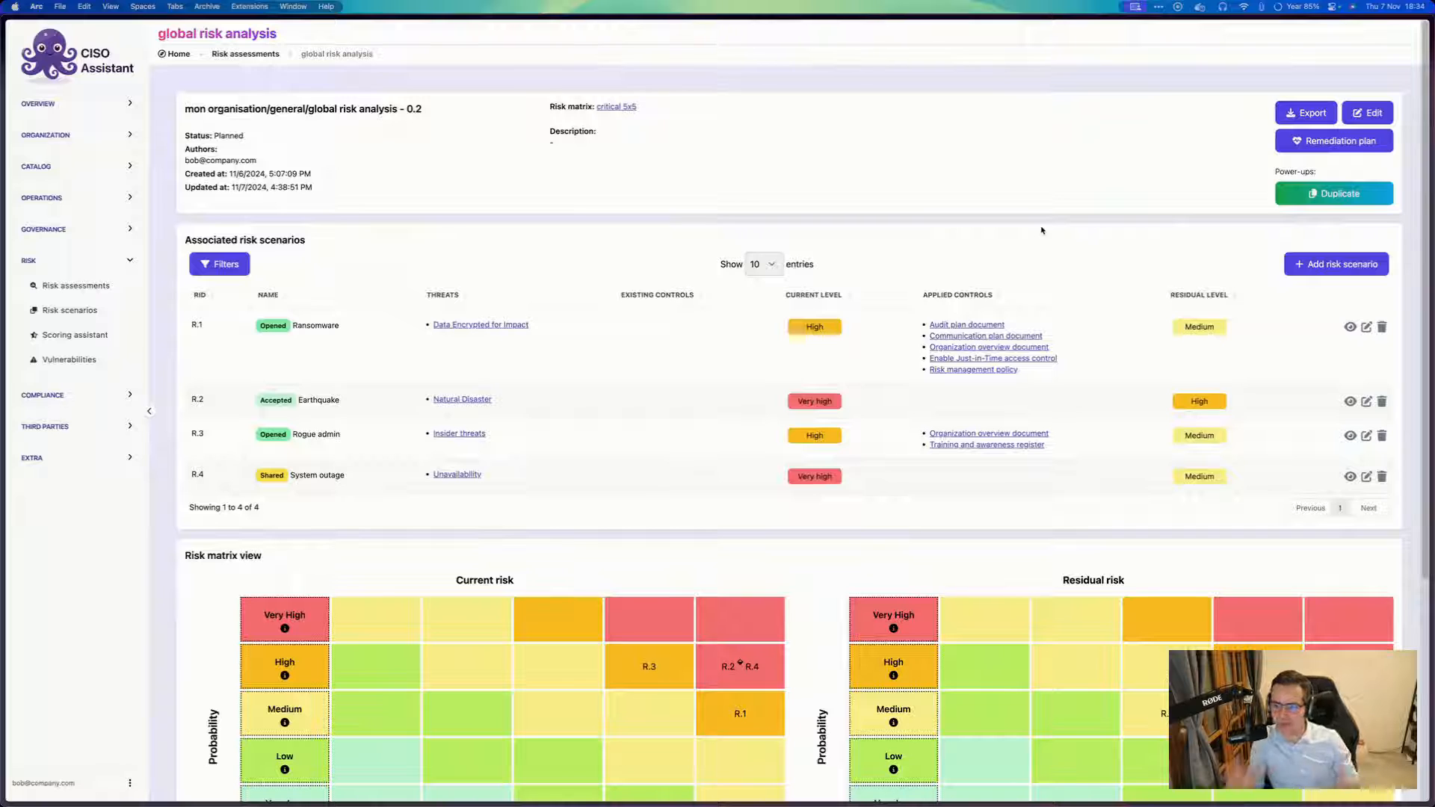
pyautogui.click(1341, 263)
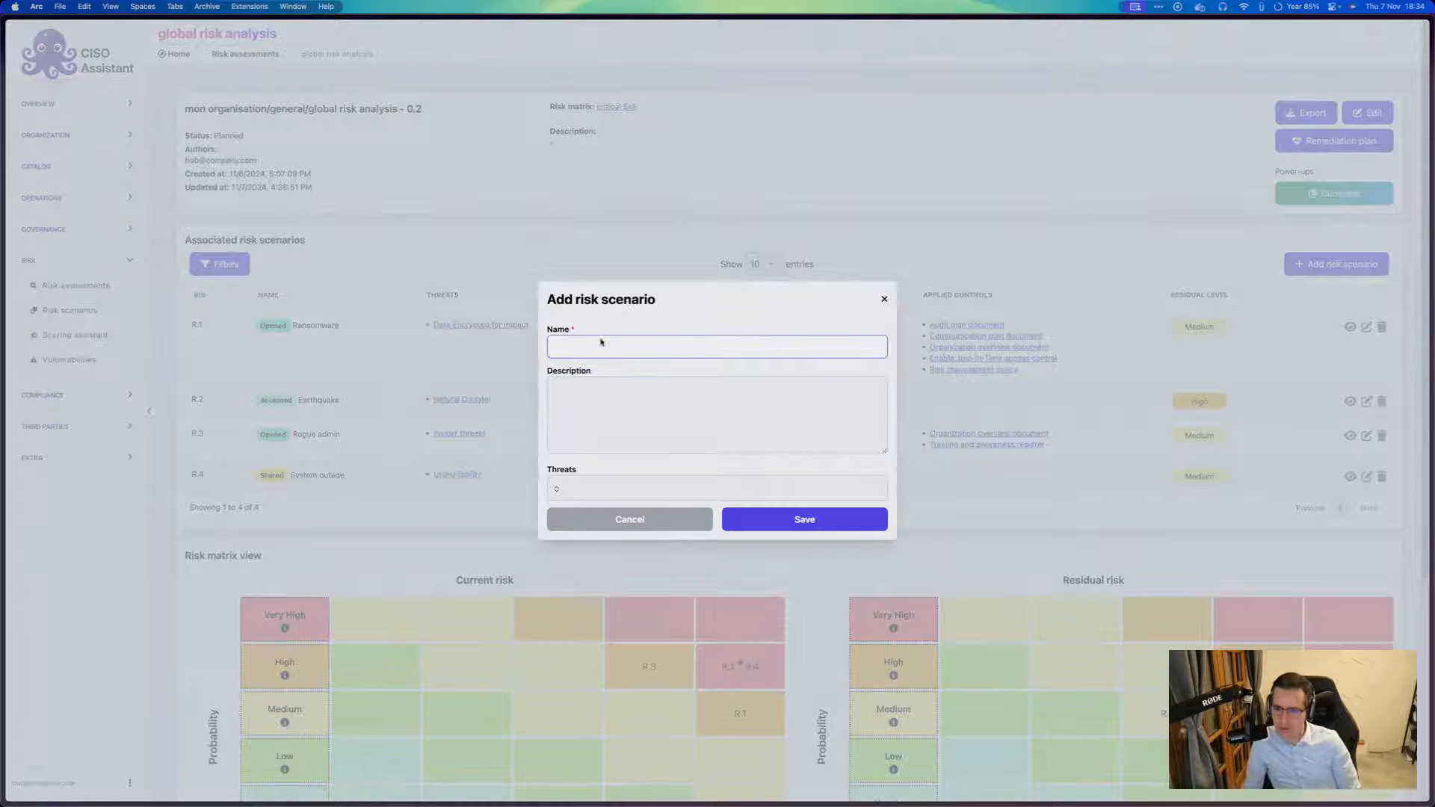
# Create the 'Missed CCPA' scenario with the Global/Legal sanction threat and save it.
pyautogui.click(614, 492)
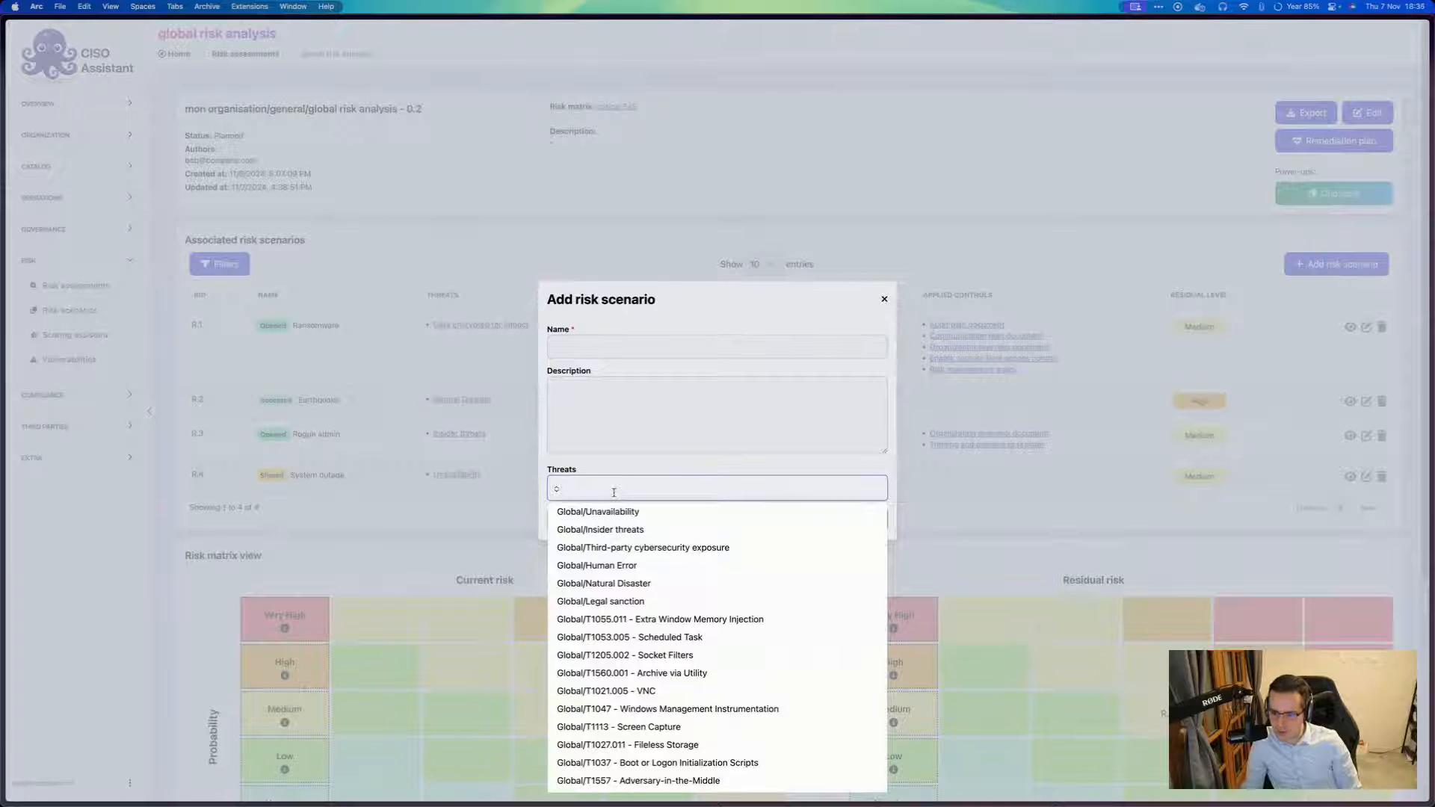
pyautogui.click(591, 602)
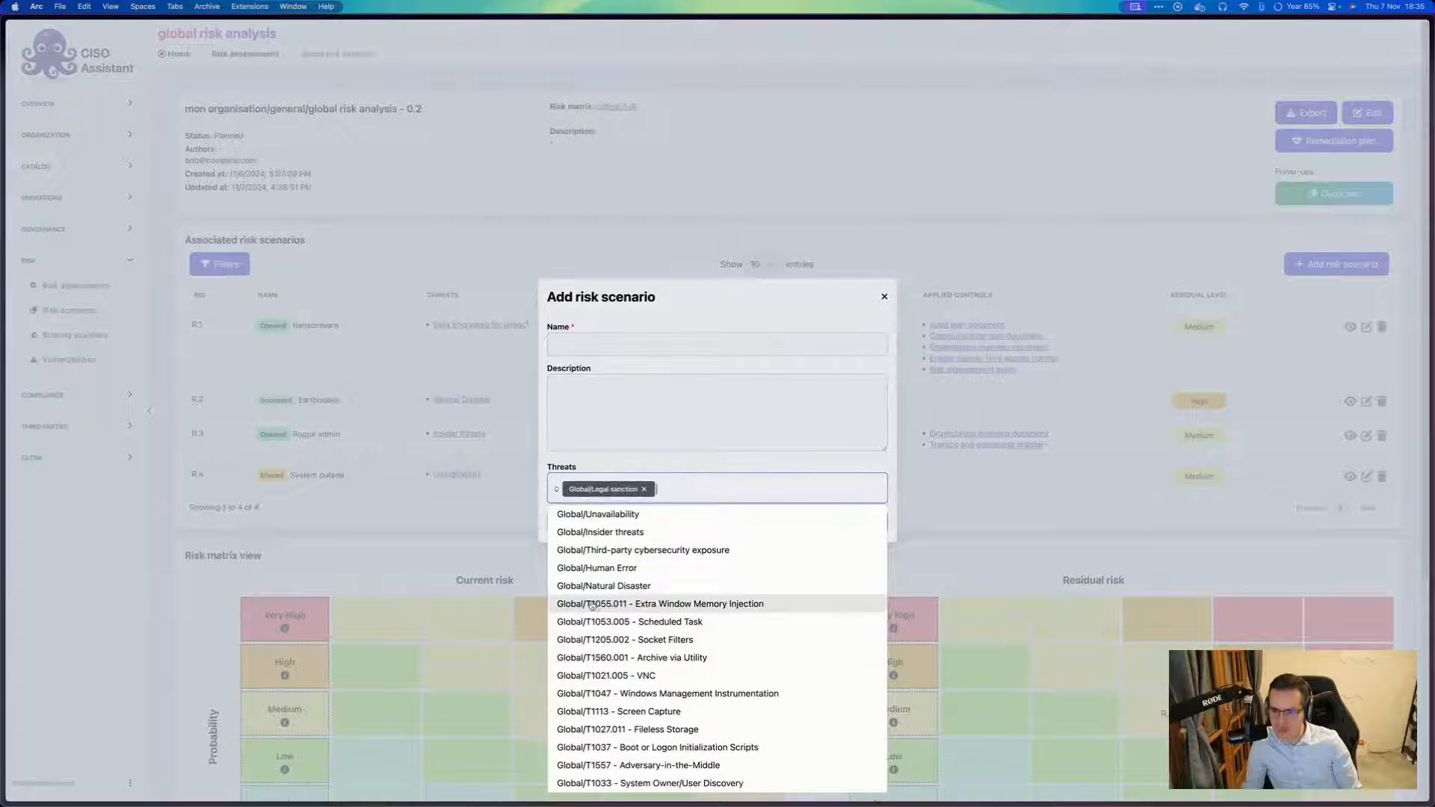
pyautogui.click(600, 339)
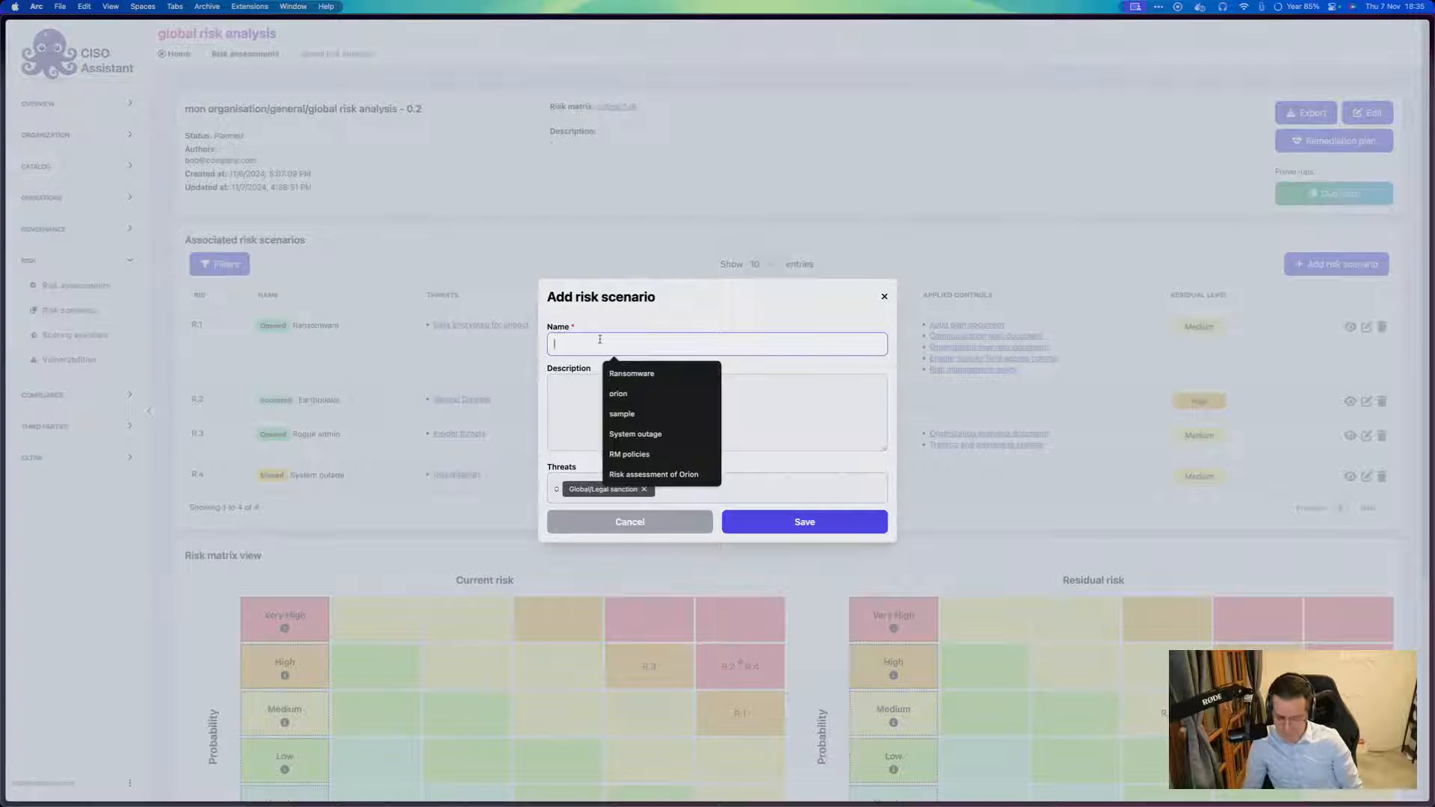
pyautogui.write('Missed CCPA')
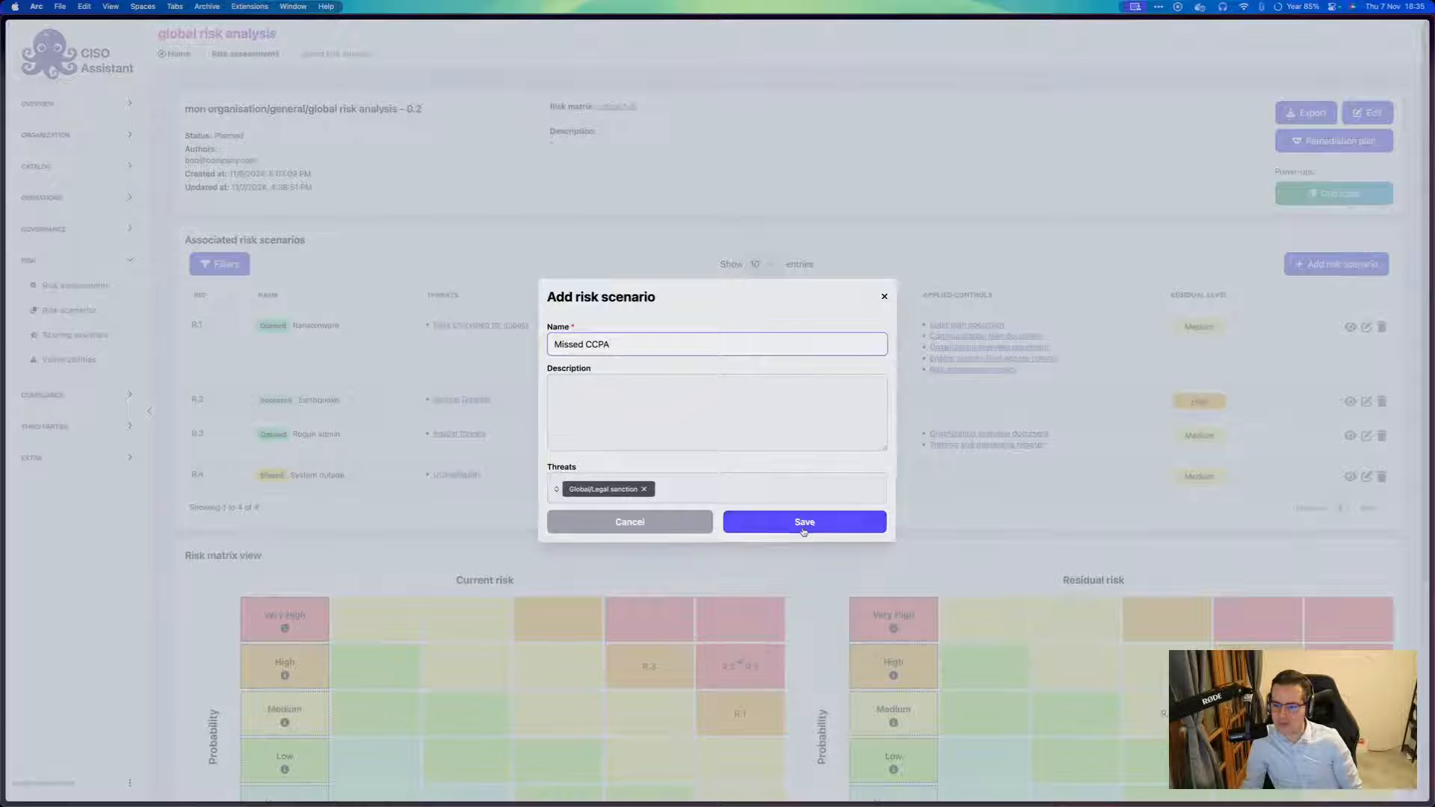
pyautogui.click(835, 520)
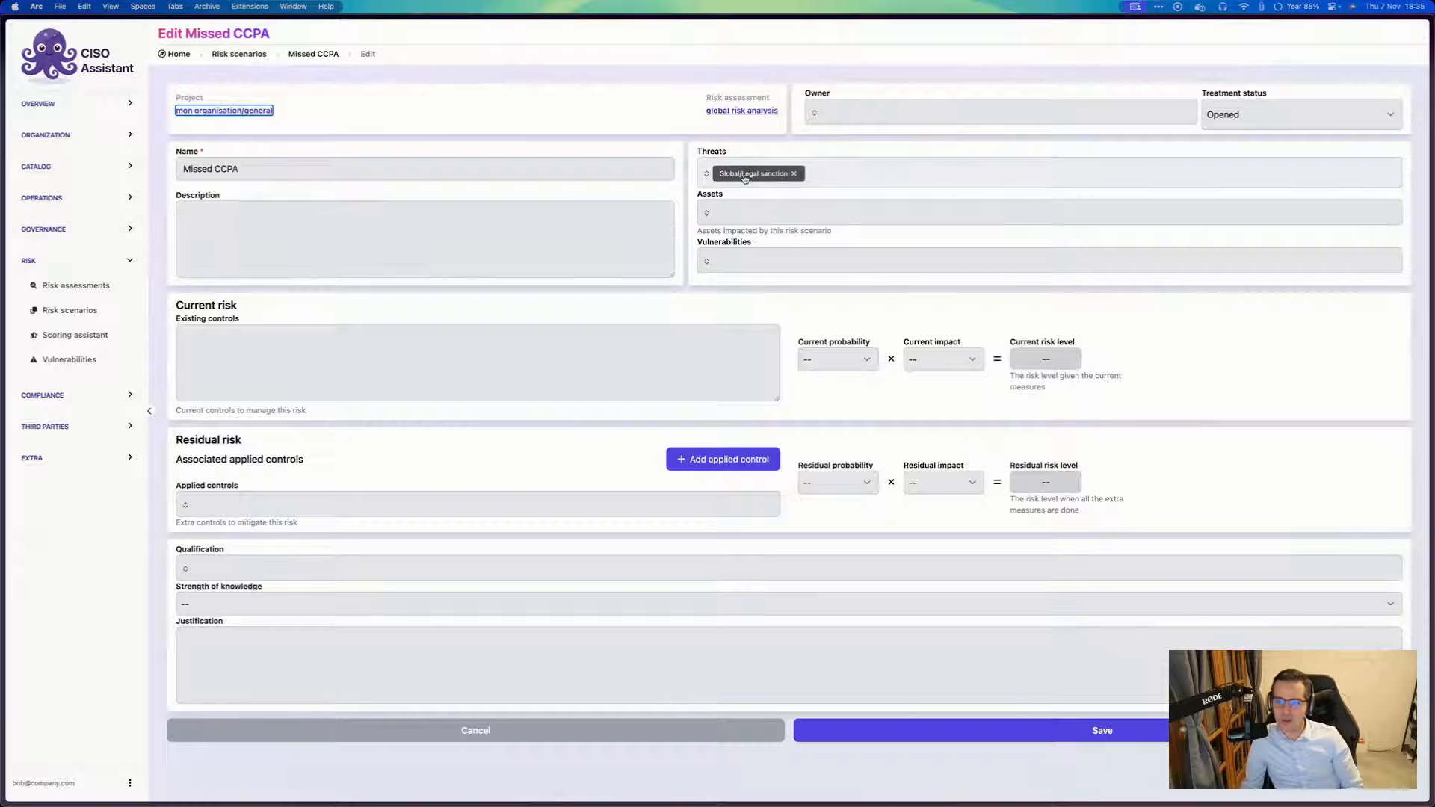
# Attach asset 1 and asset1 to the Missed CCPA scenario.
pyautogui.click(734, 215)
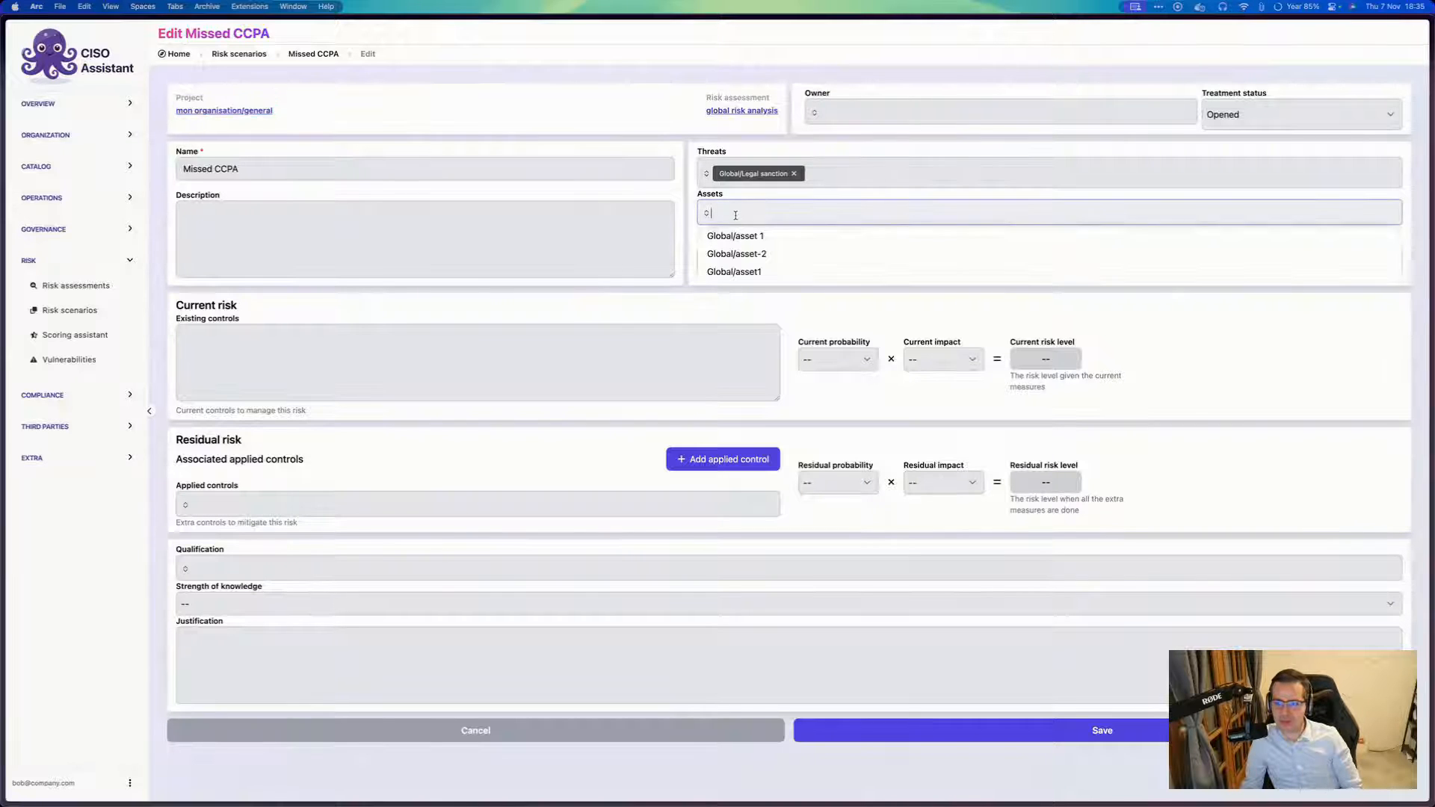
pyautogui.click(737, 233)
pyautogui.click(737, 254)
pyautogui.click(681, 296)
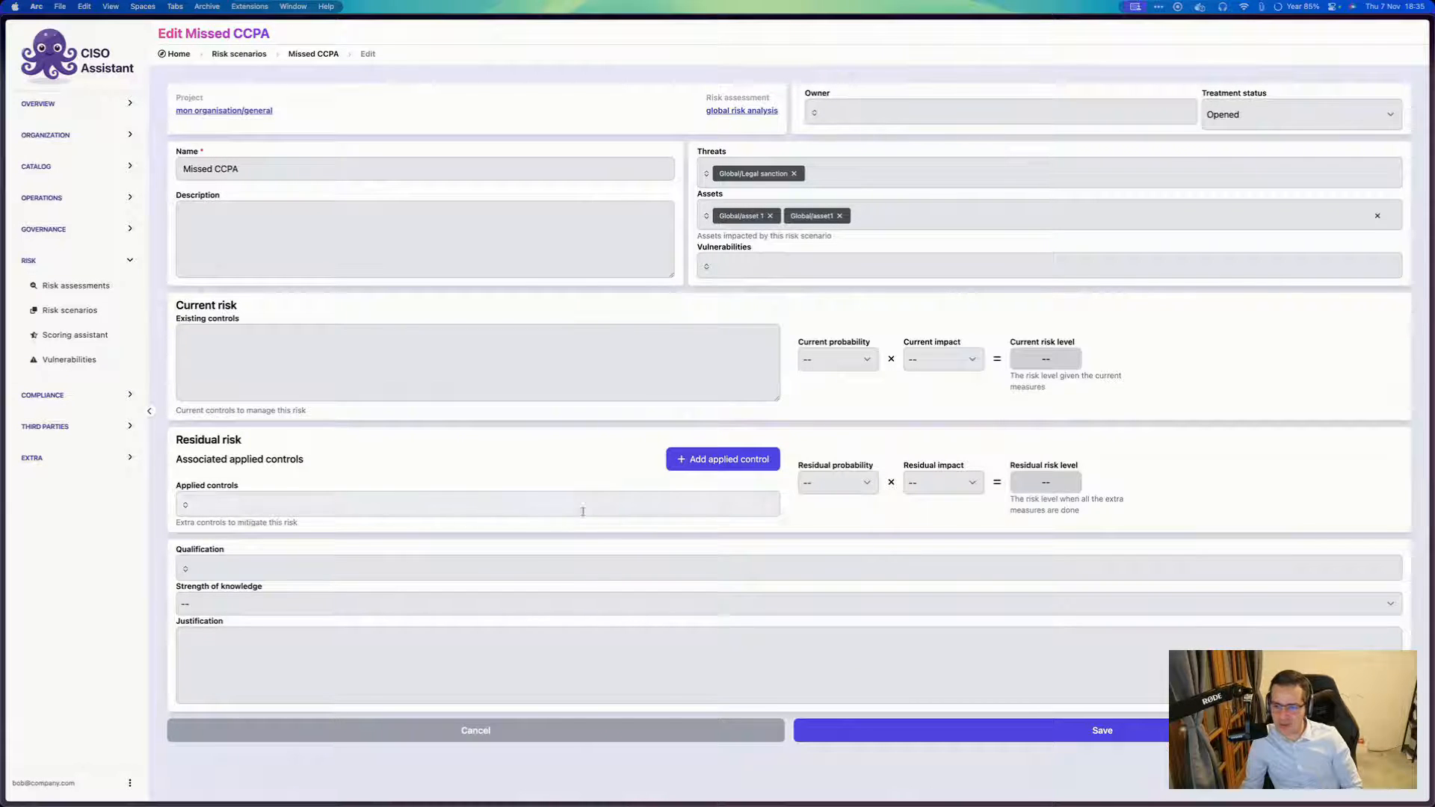
# Rate current risk High probability × High impact, residual High × Medium, and save.
pyautogui.click(837, 360)
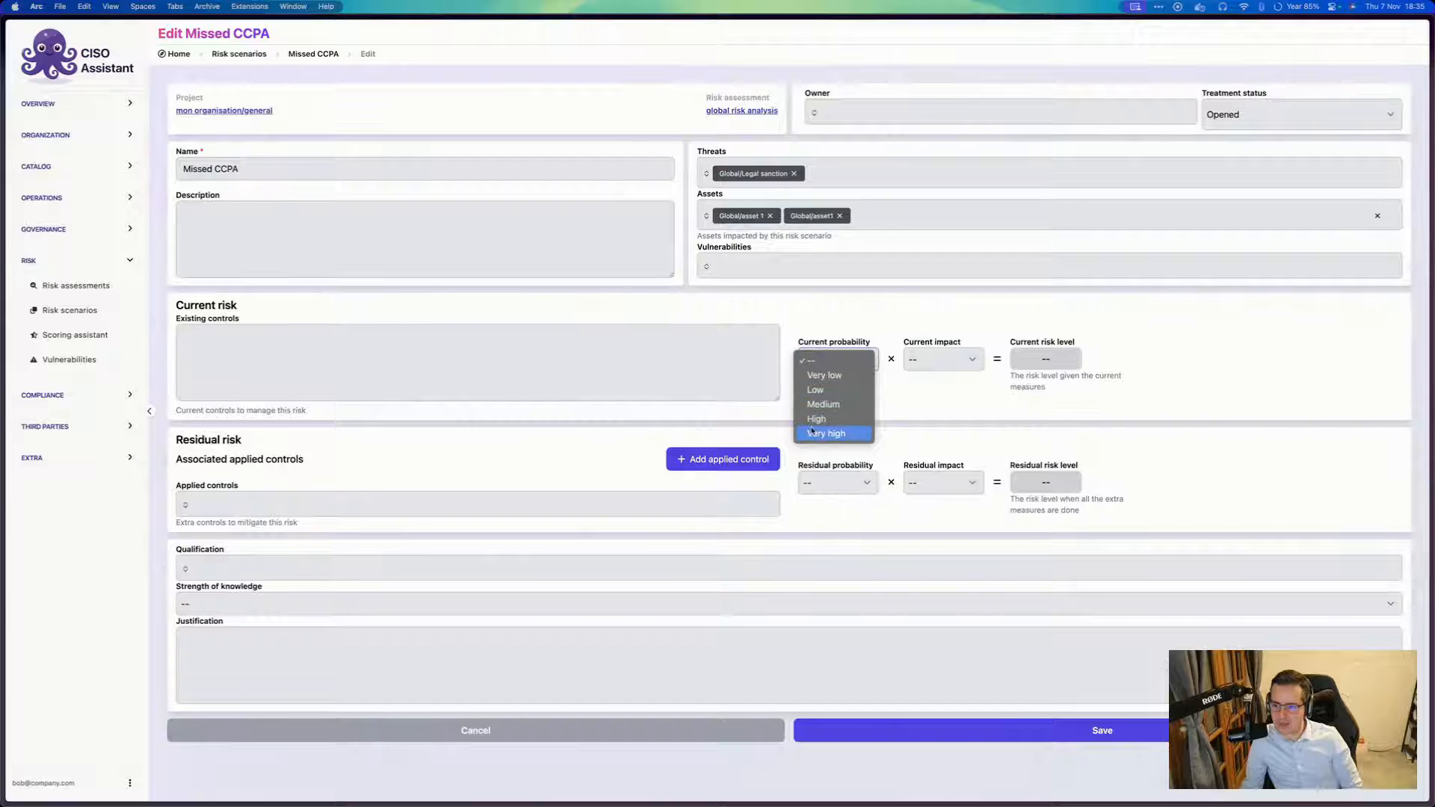
pyautogui.click(815, 419)
pyautogui.click(947, 360)
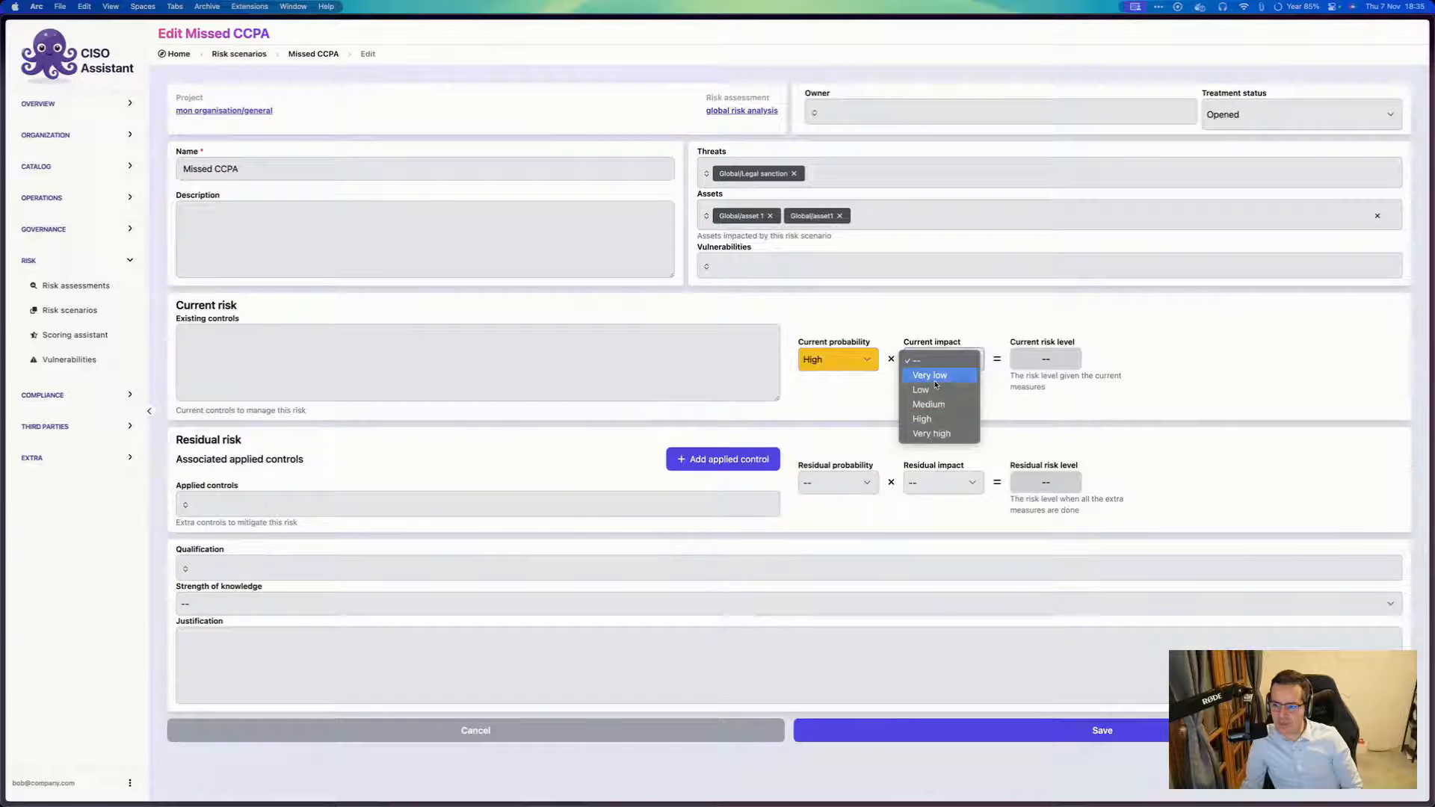
pyautogui.click(925, 419)
pyautogui.click(837, 482)
pyautogui.click(818, 543)
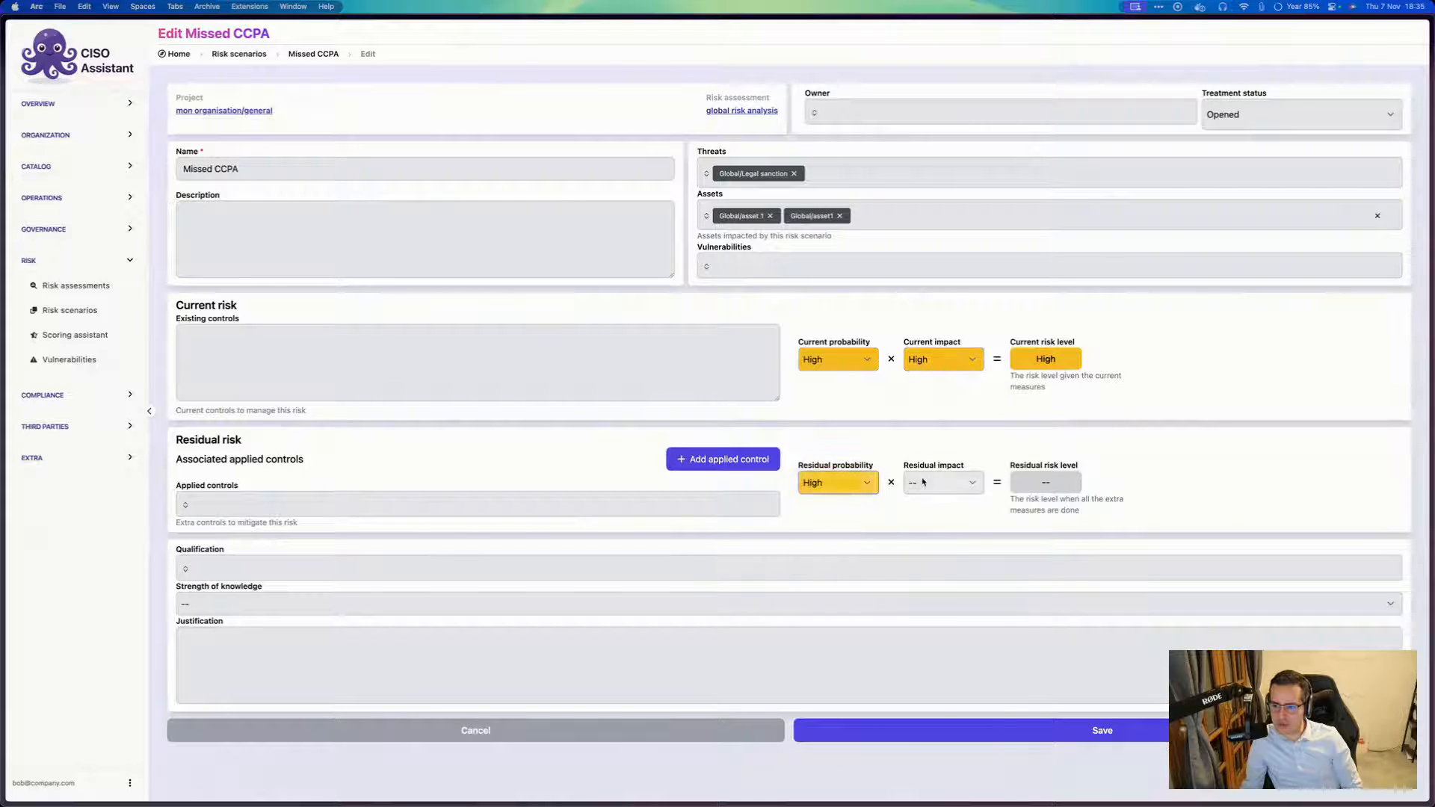
pyautogui.click(924, 482)
pyautogui.click(931, 527)
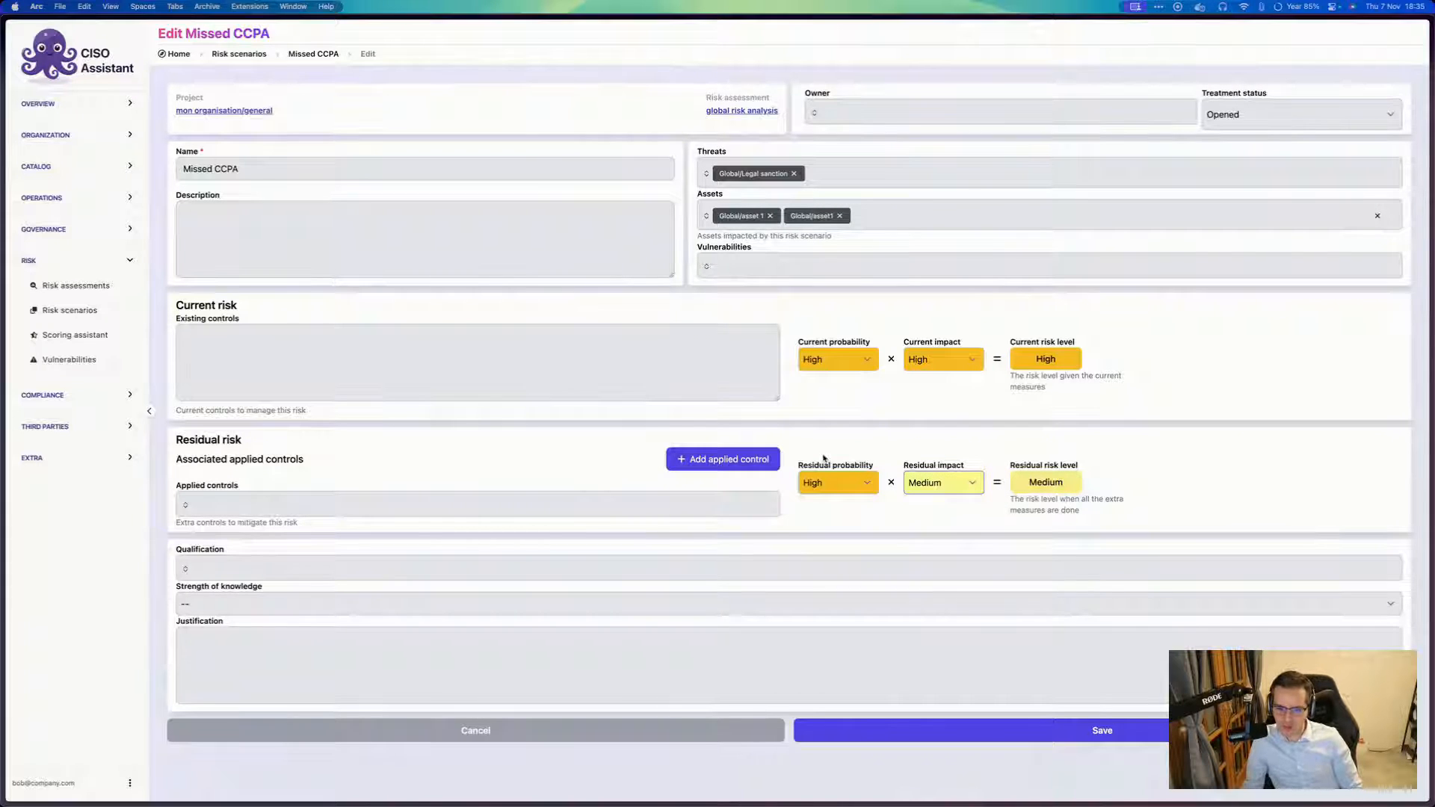
pyautogui.click(984, 729)
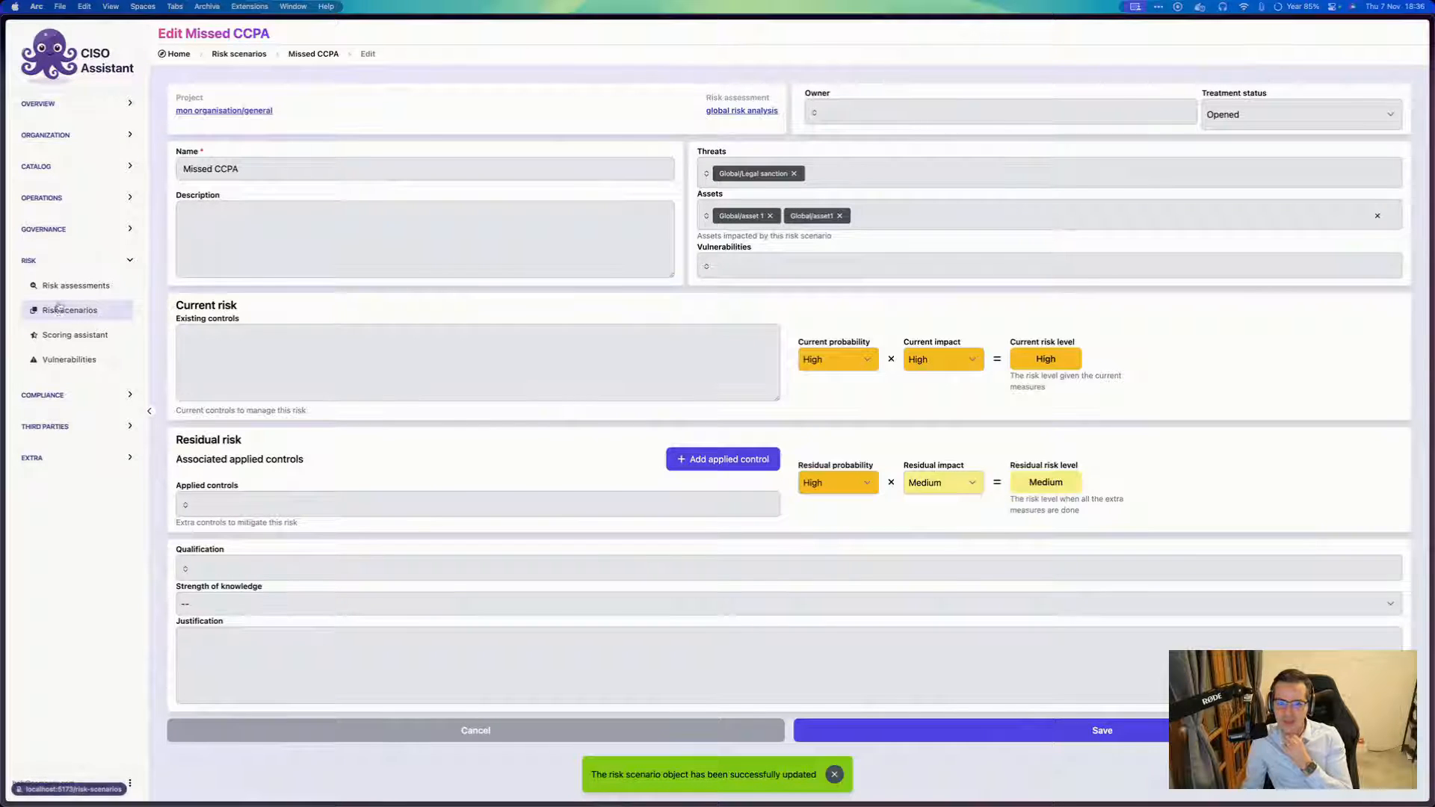
pyautogui.click(75, 286)
# Open global risk analysis - 0.2 and check R.5 Missed CCPA on both risk matrices.
pyautogui.click(211, 169)
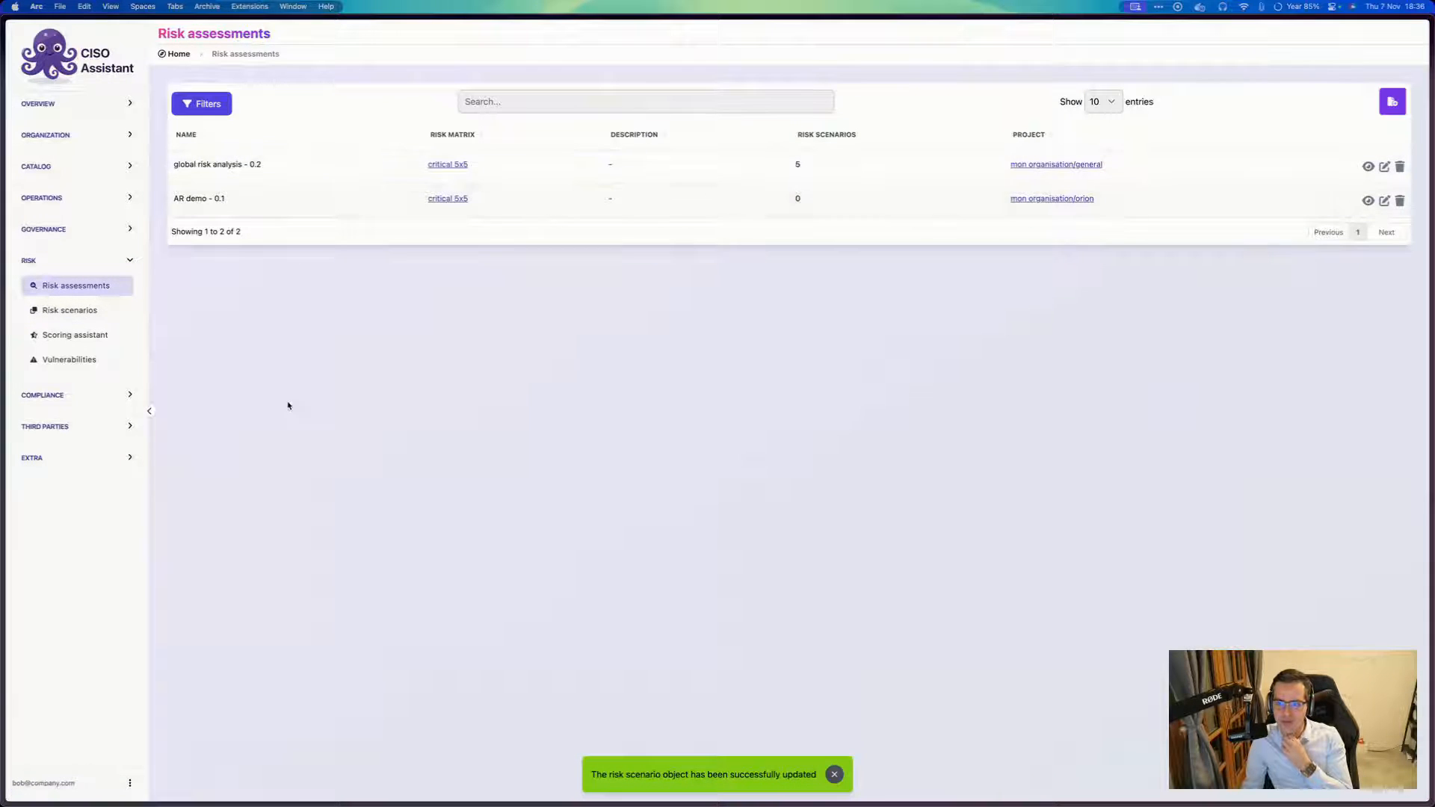
pyautogui.scroll(-4, 718, 486)
pyautogui.scroll(-2, 695, 553)
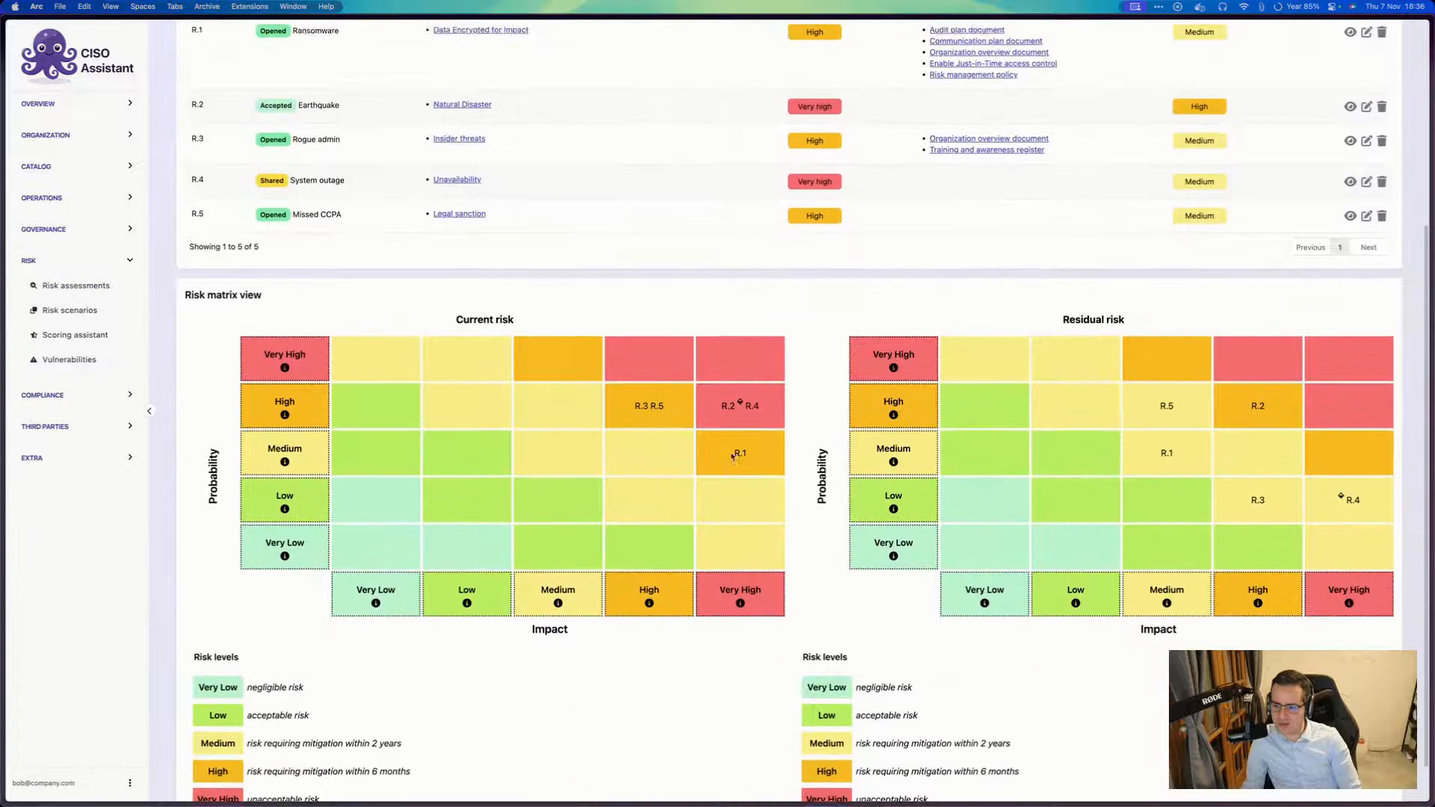
pyautogui.scroll(5, 667, 465)
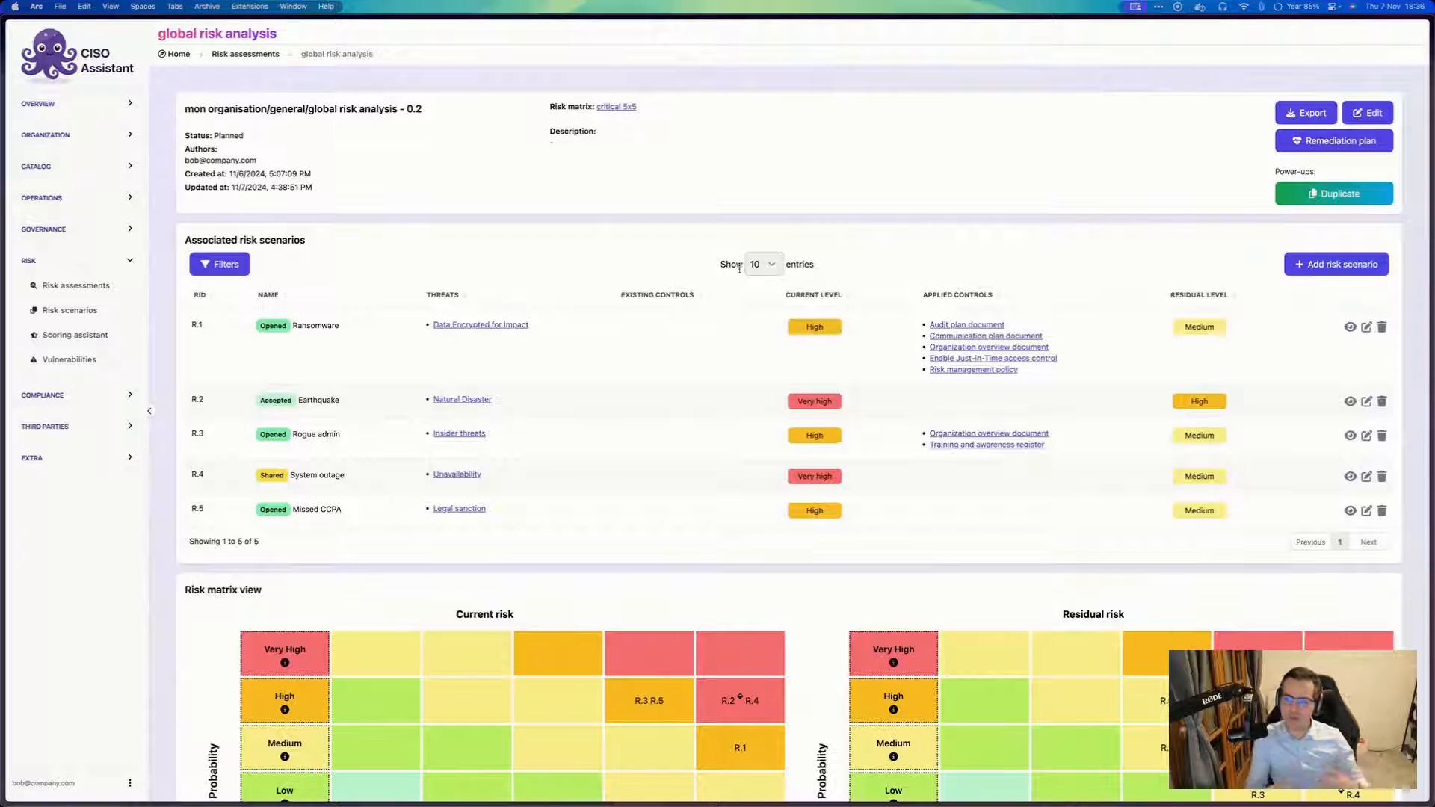
# Look over the remediation plan, then bring up the Ransomware scenario's edit form.
pyautogui.click(1308, 142)
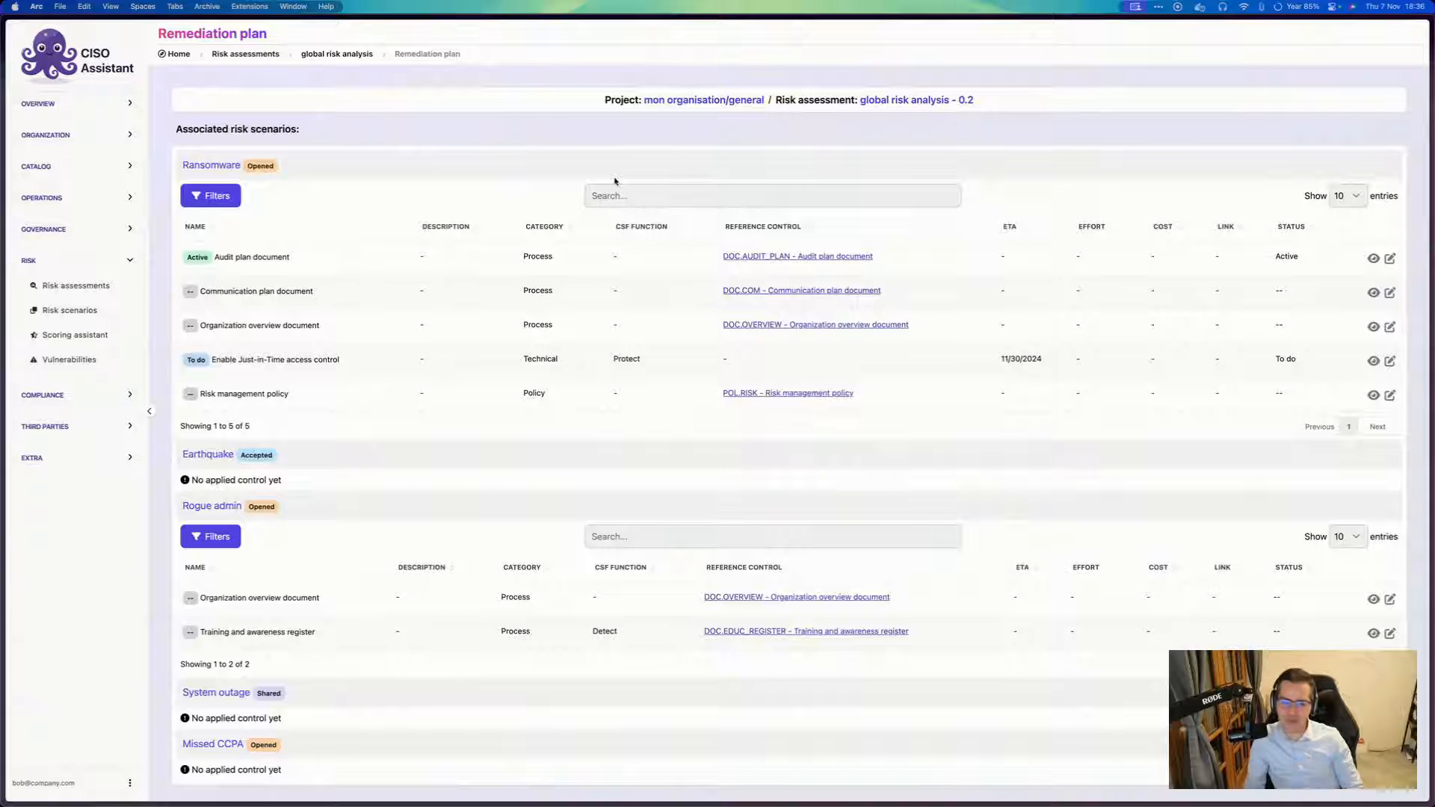
pyautogui.click(70, 317)
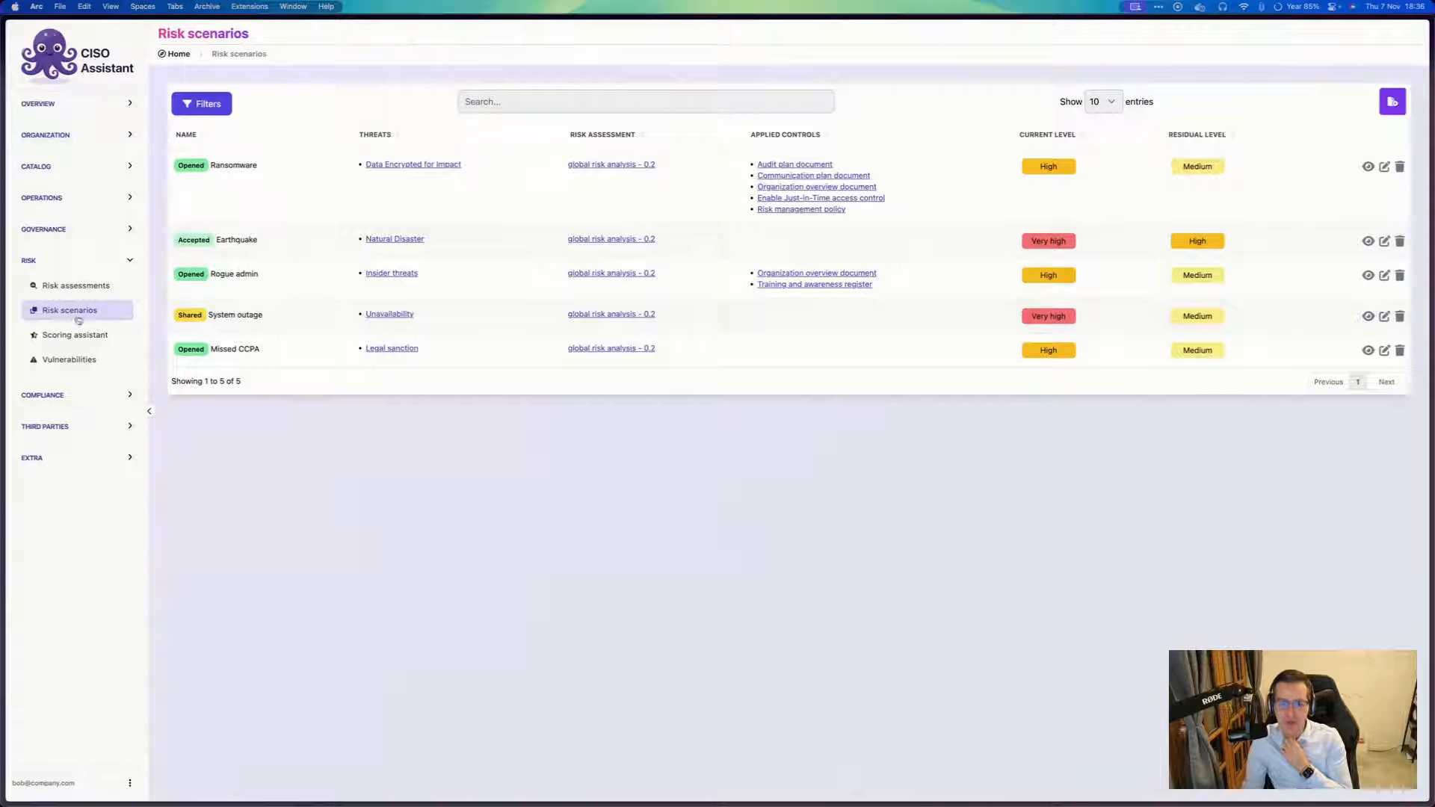
pyautogui.click(240, 186)
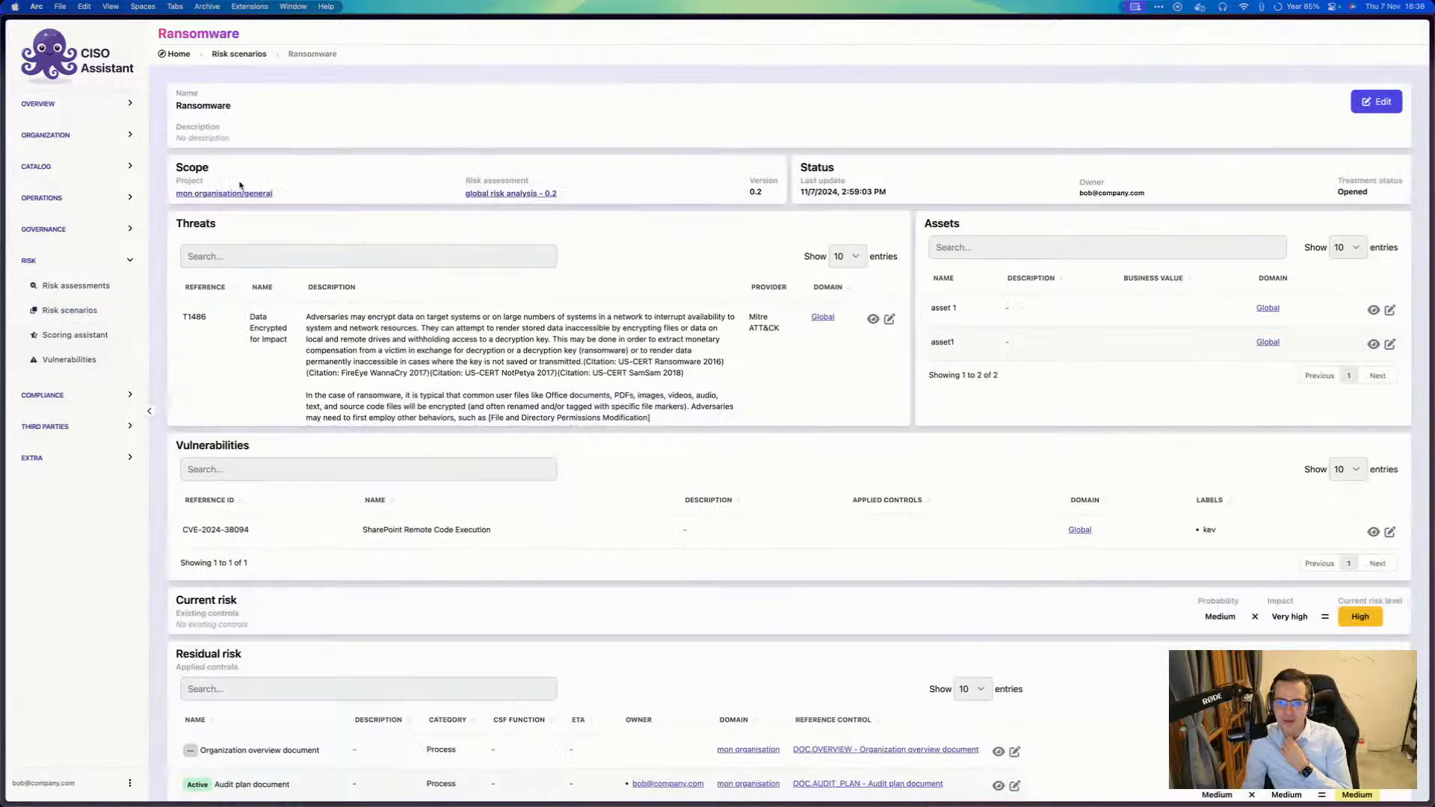
pyautogui.scroll(-2, 1320, 66)
pyautogui.scroll(2, 1321, 66)
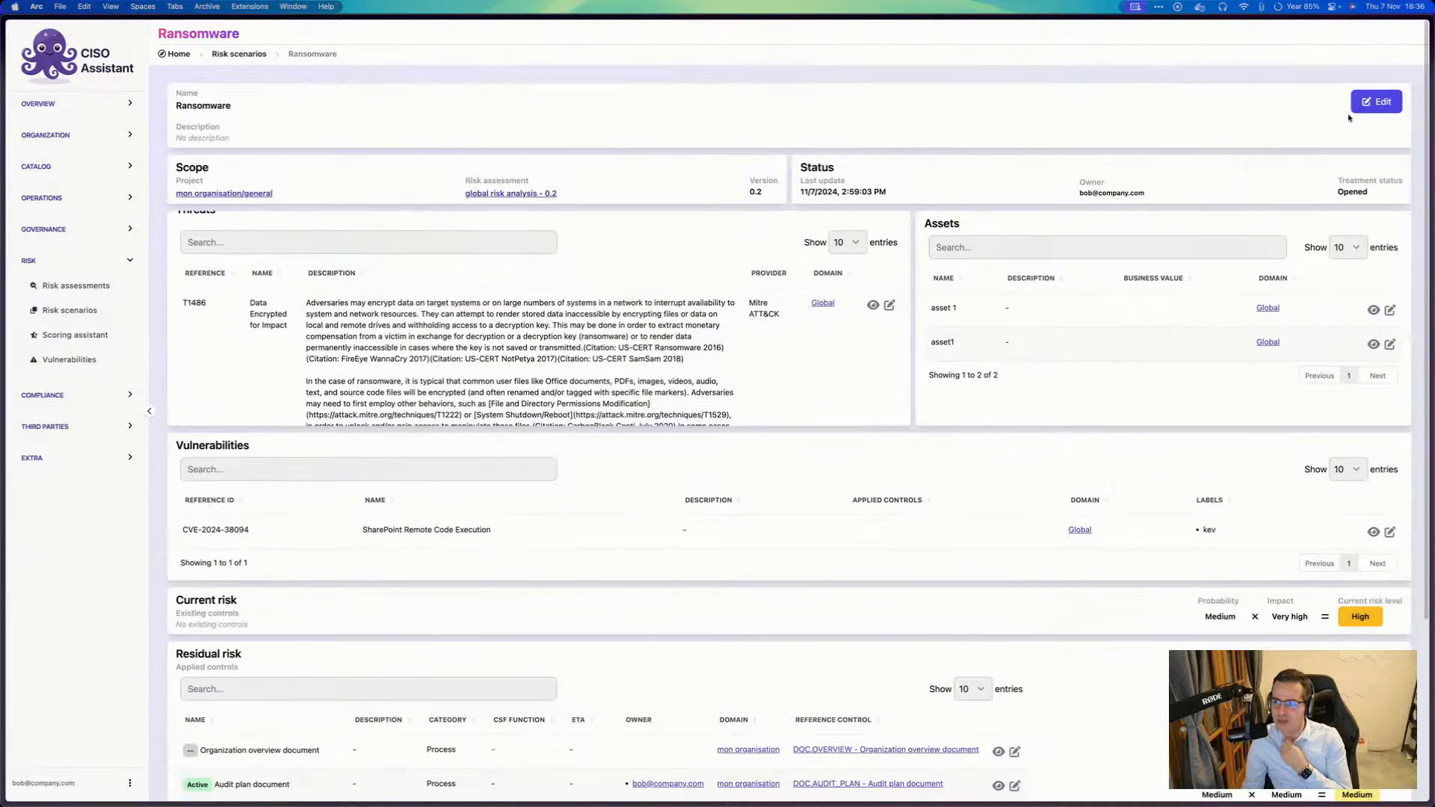
pyautogui.click(1380, 101)
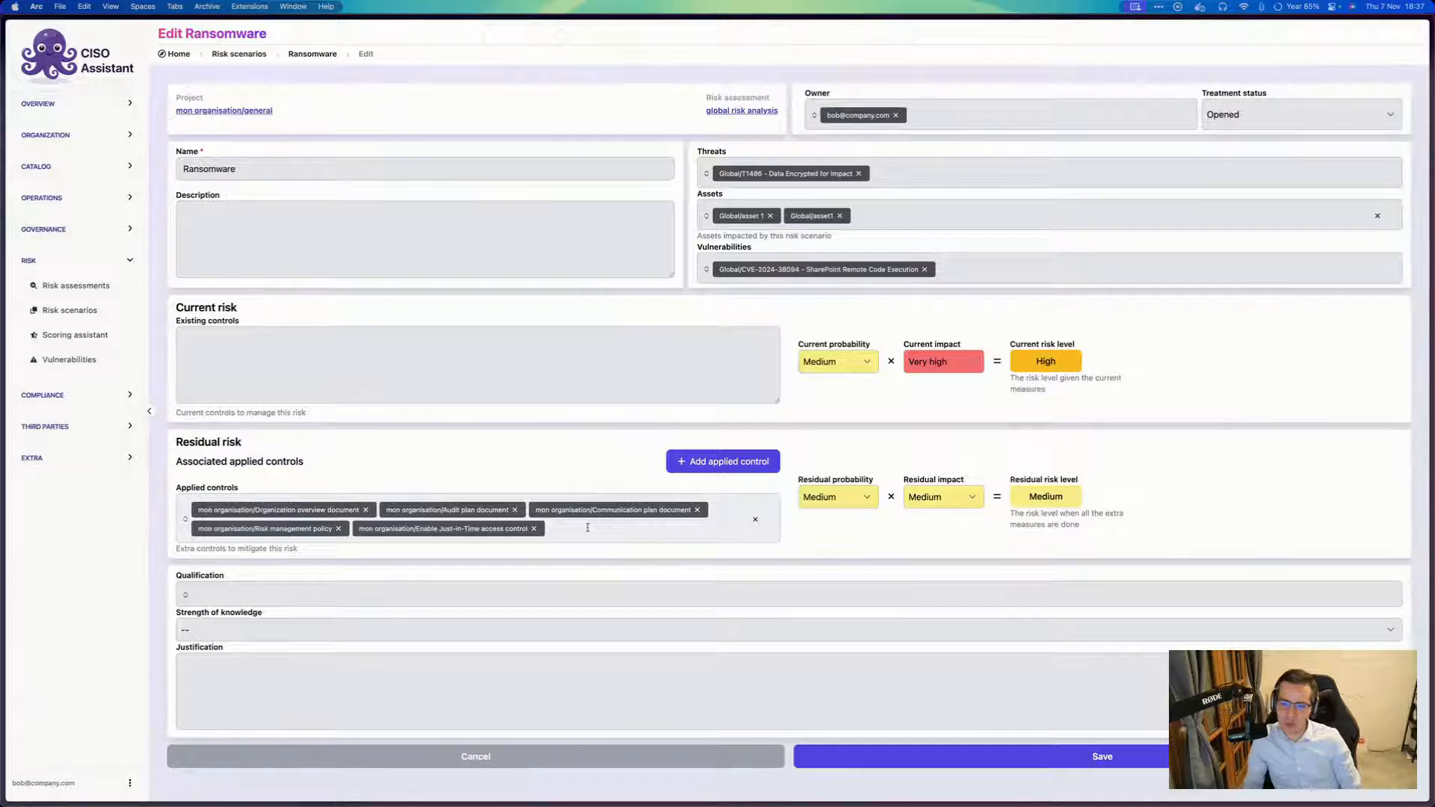
# Link 'mon organisation/Statement of Applicabilty document' as a sixth applied control on Ransomware.
pyautogui.click(587, 528)
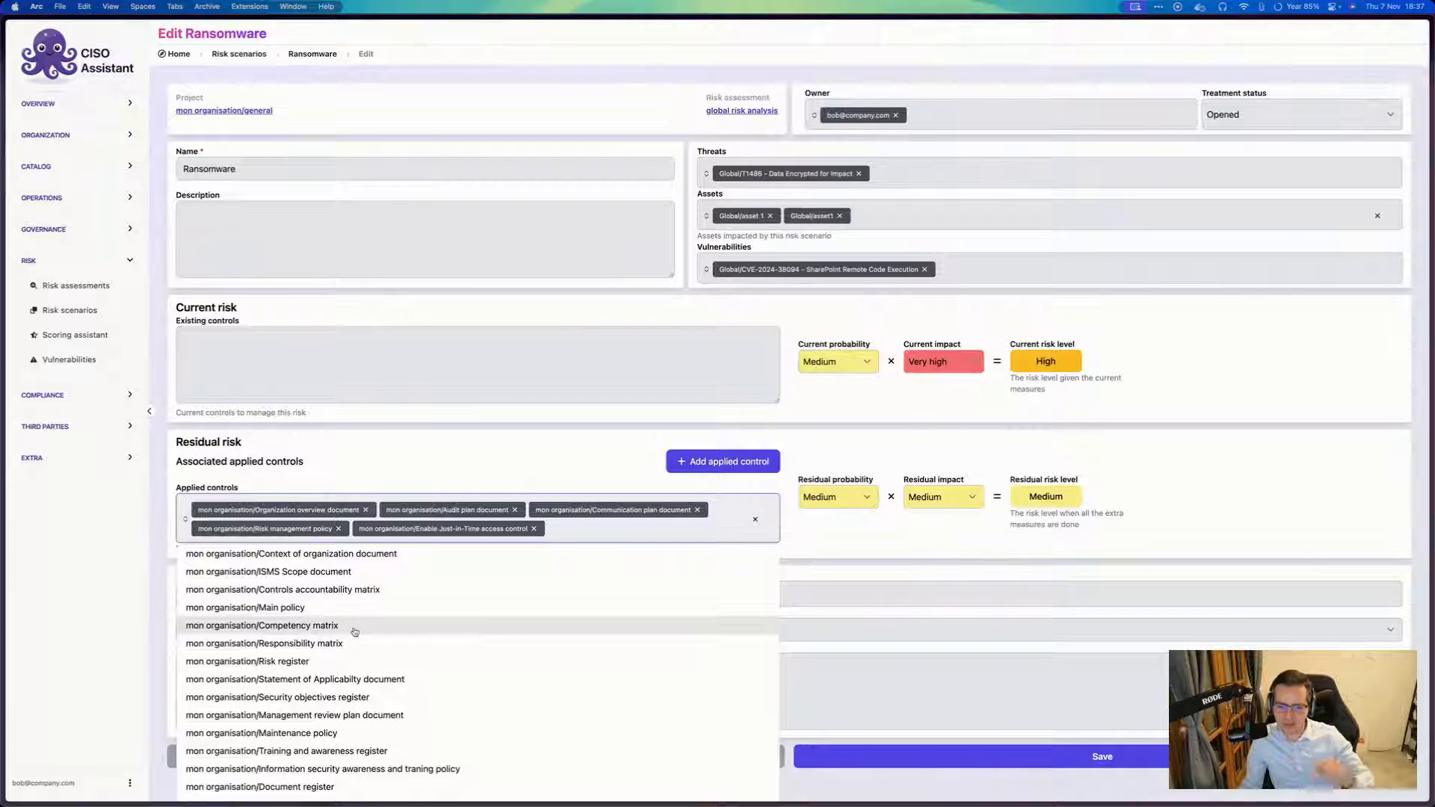
pyautogui.click(360, 682)
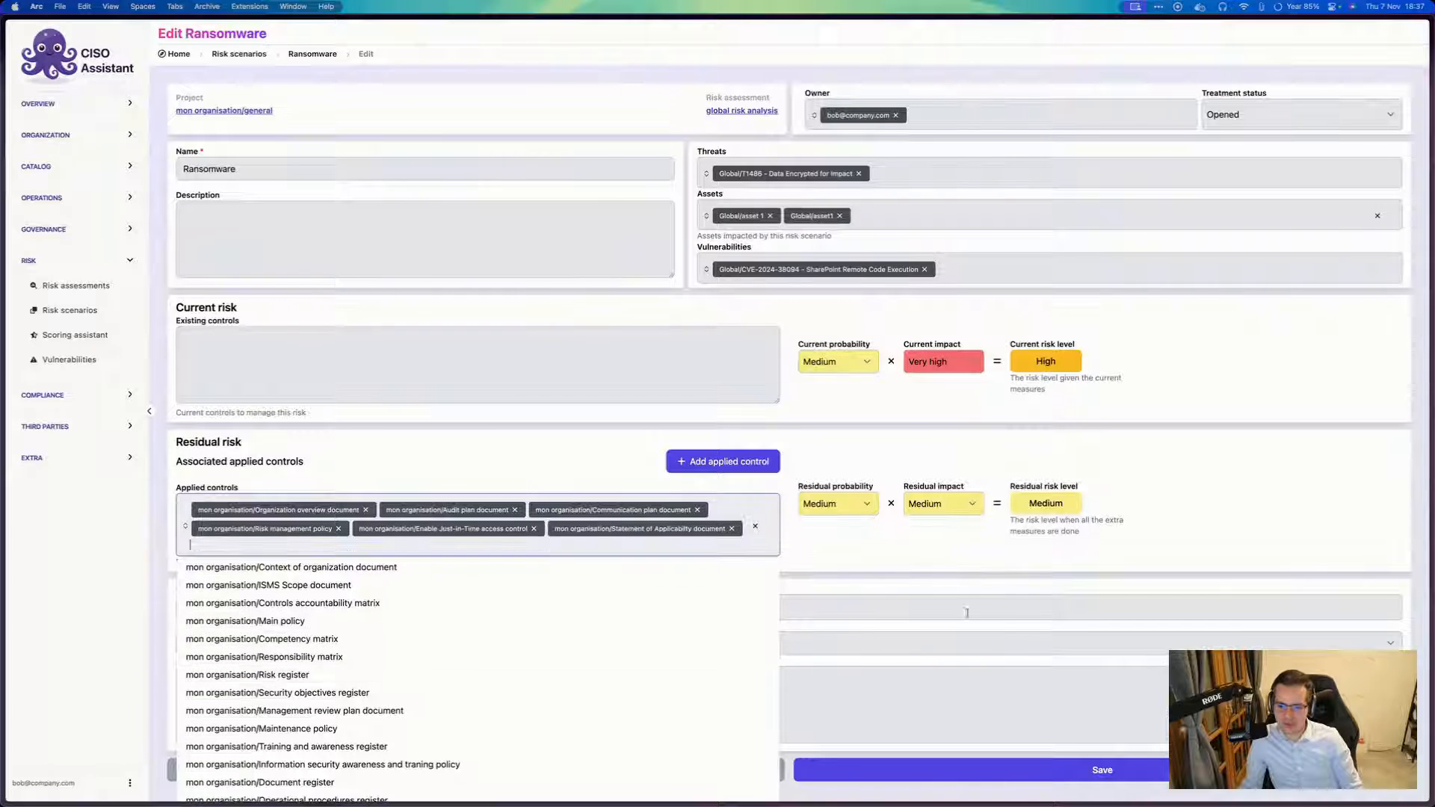
pyautogui.click(969, 566)
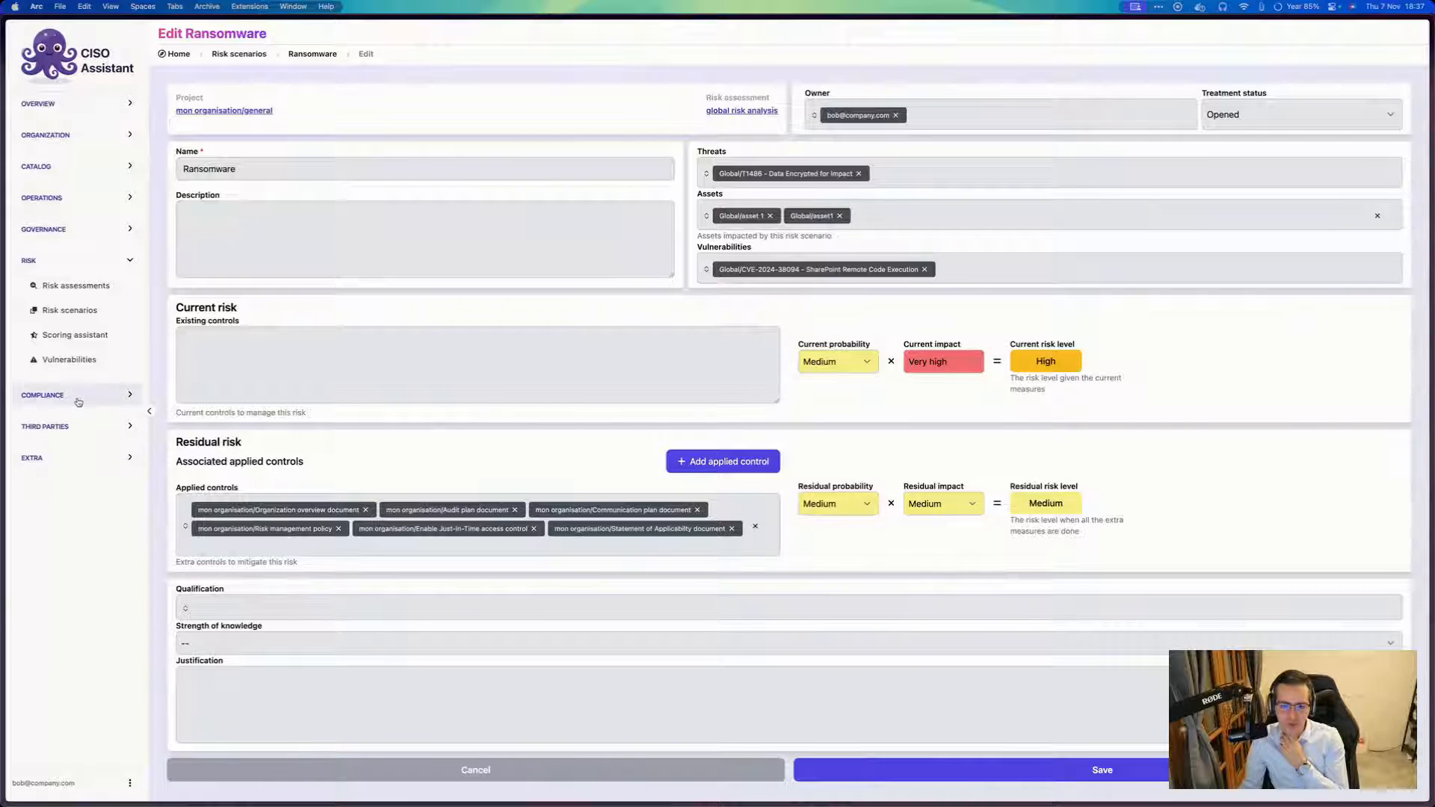
# Glance at the NIST CSF 1.1 to 2.0 mapping graph, then return to the Audits list under Compliance.
pyautogui.click(67, 463)
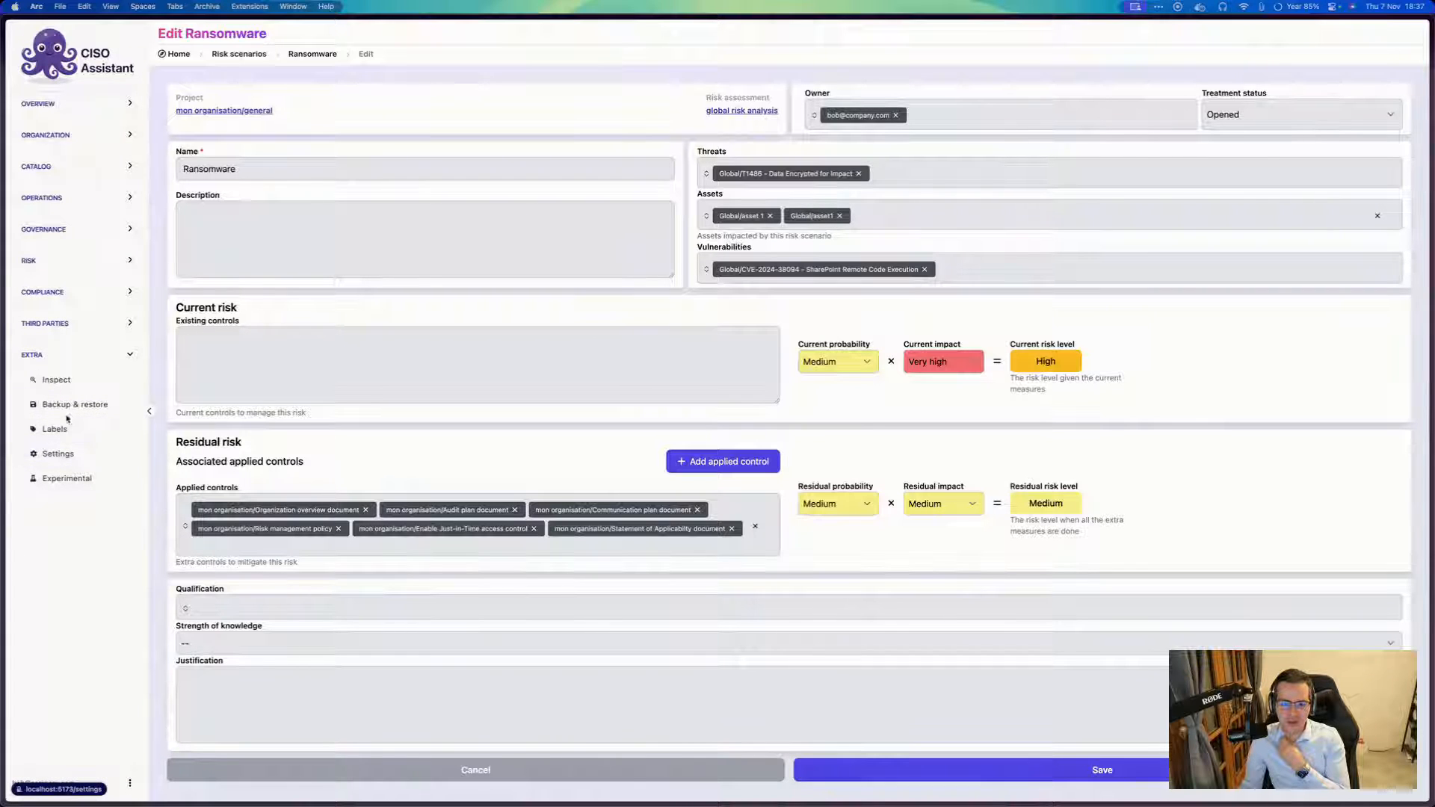
pyautogui.click(57, 479)
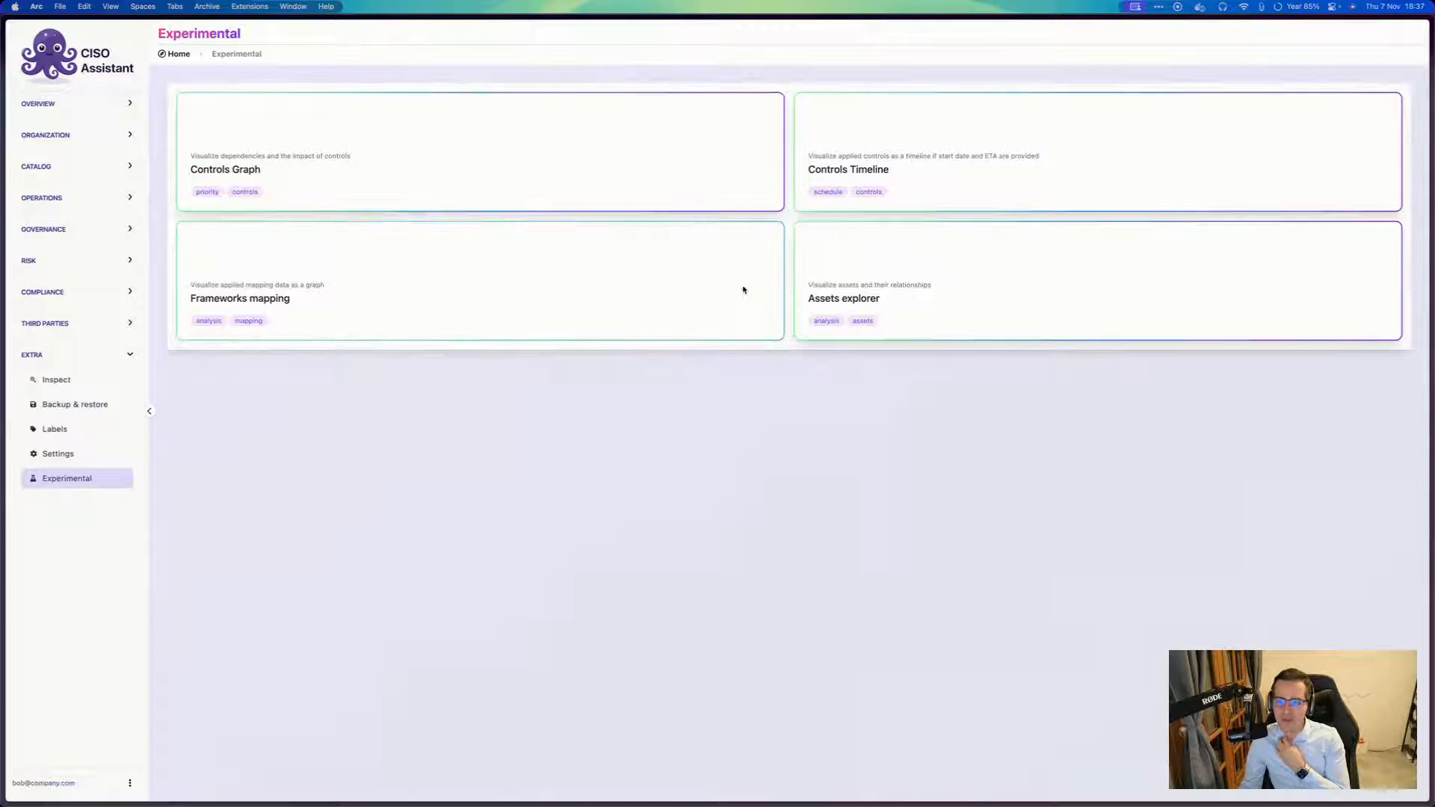
pyautogui.click(261, 297)
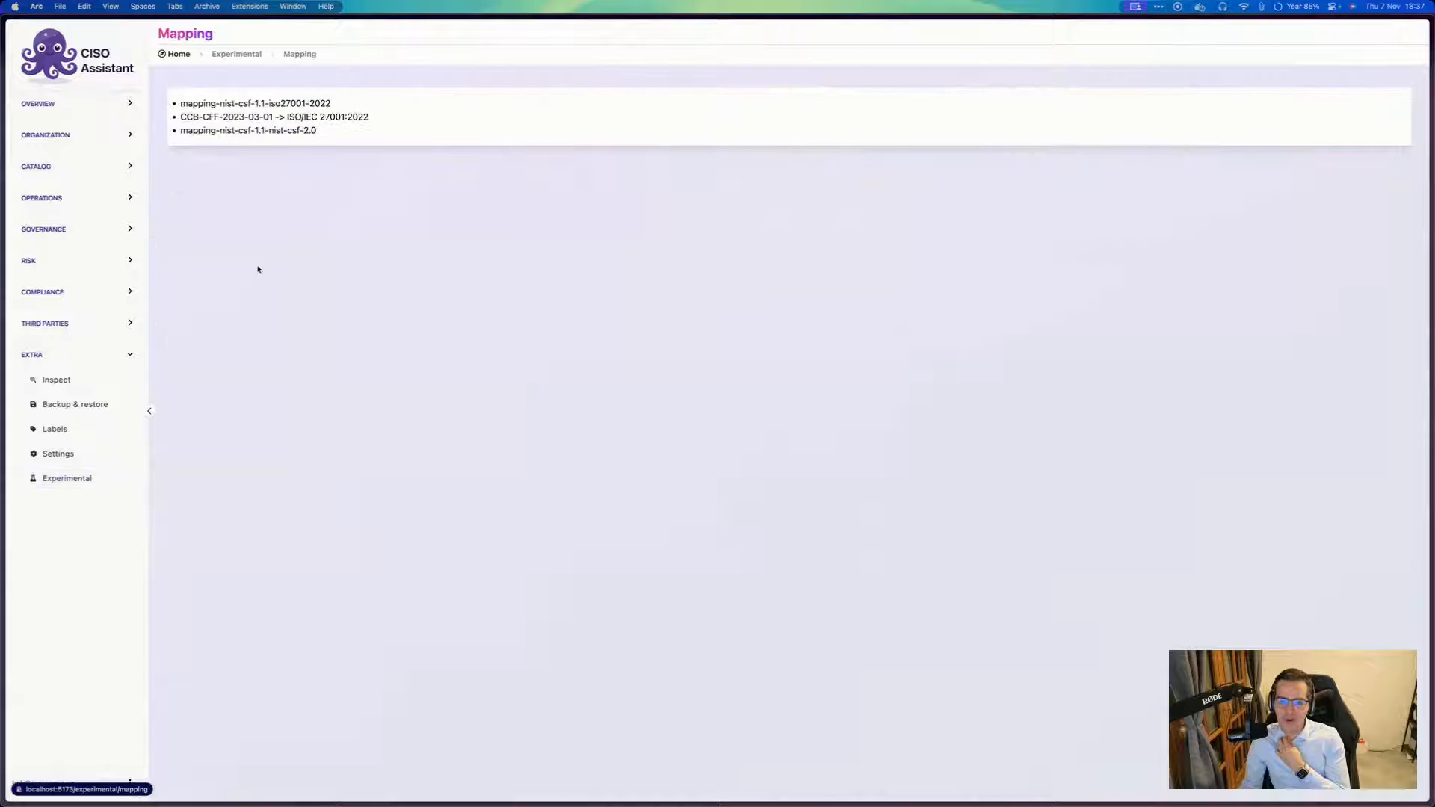
pyautogui.click(247, 131)
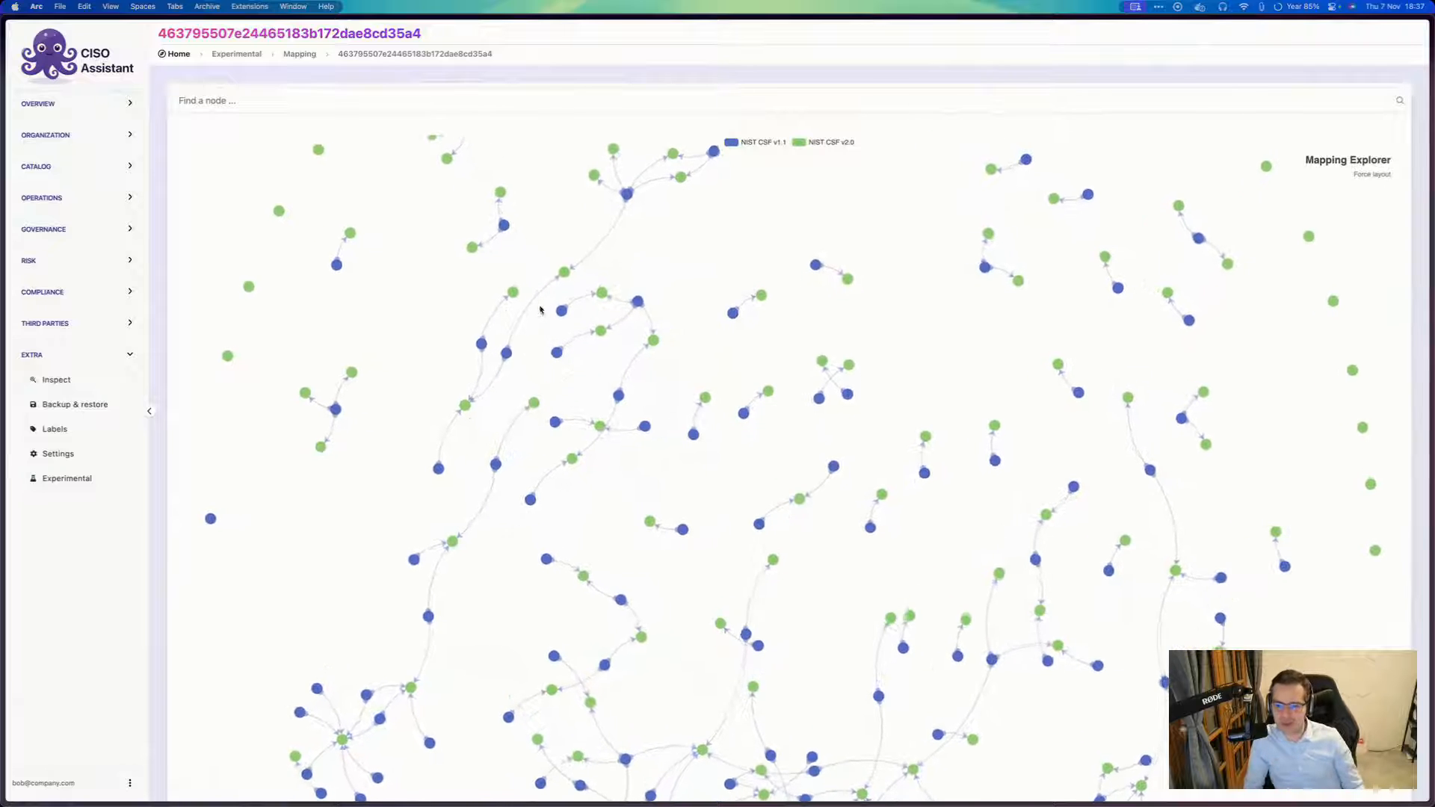
pyautogui.scroll(-5, 540, 309)
pyautogui.scroll(5, 541, 308)
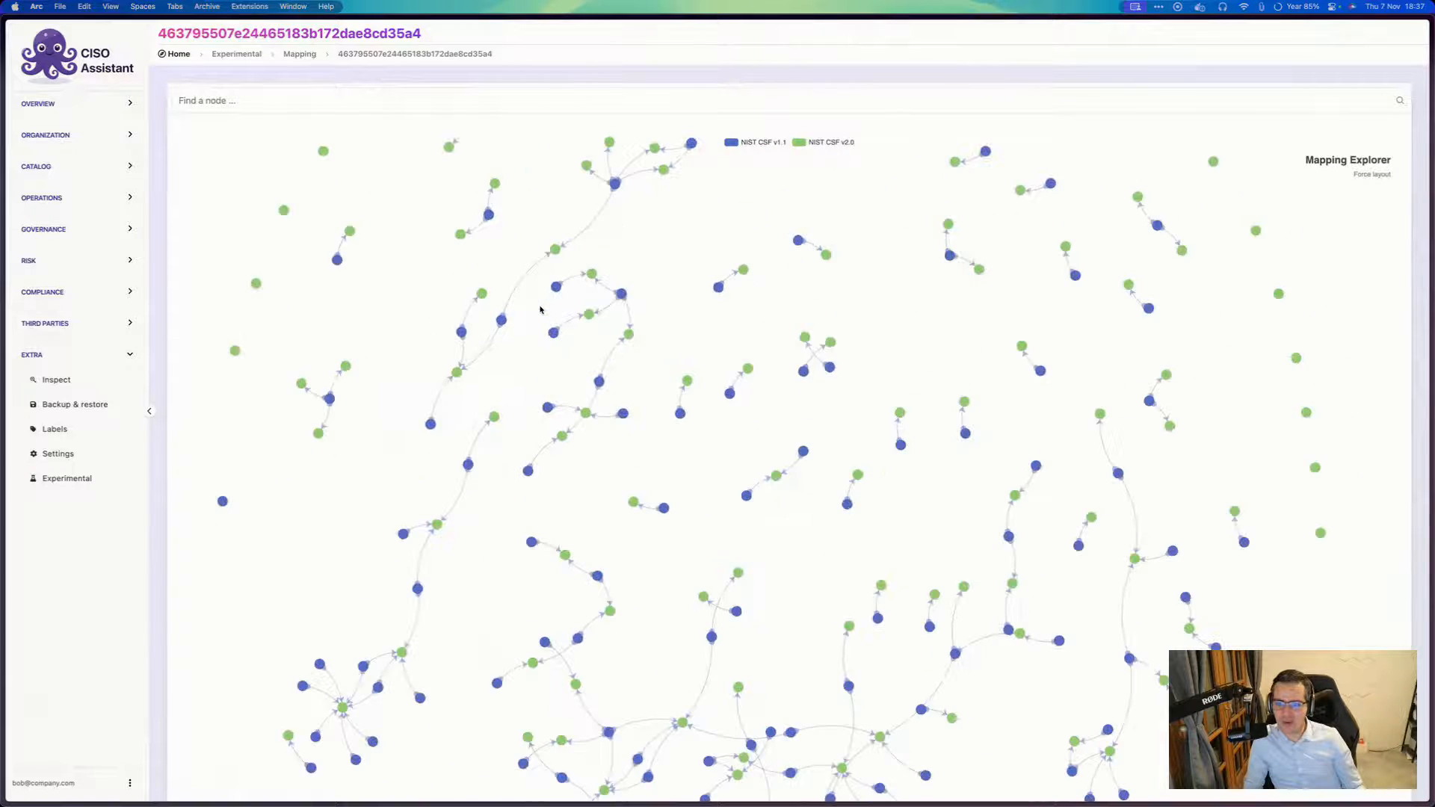
pyautogui.scroll(-4, 541, 309)
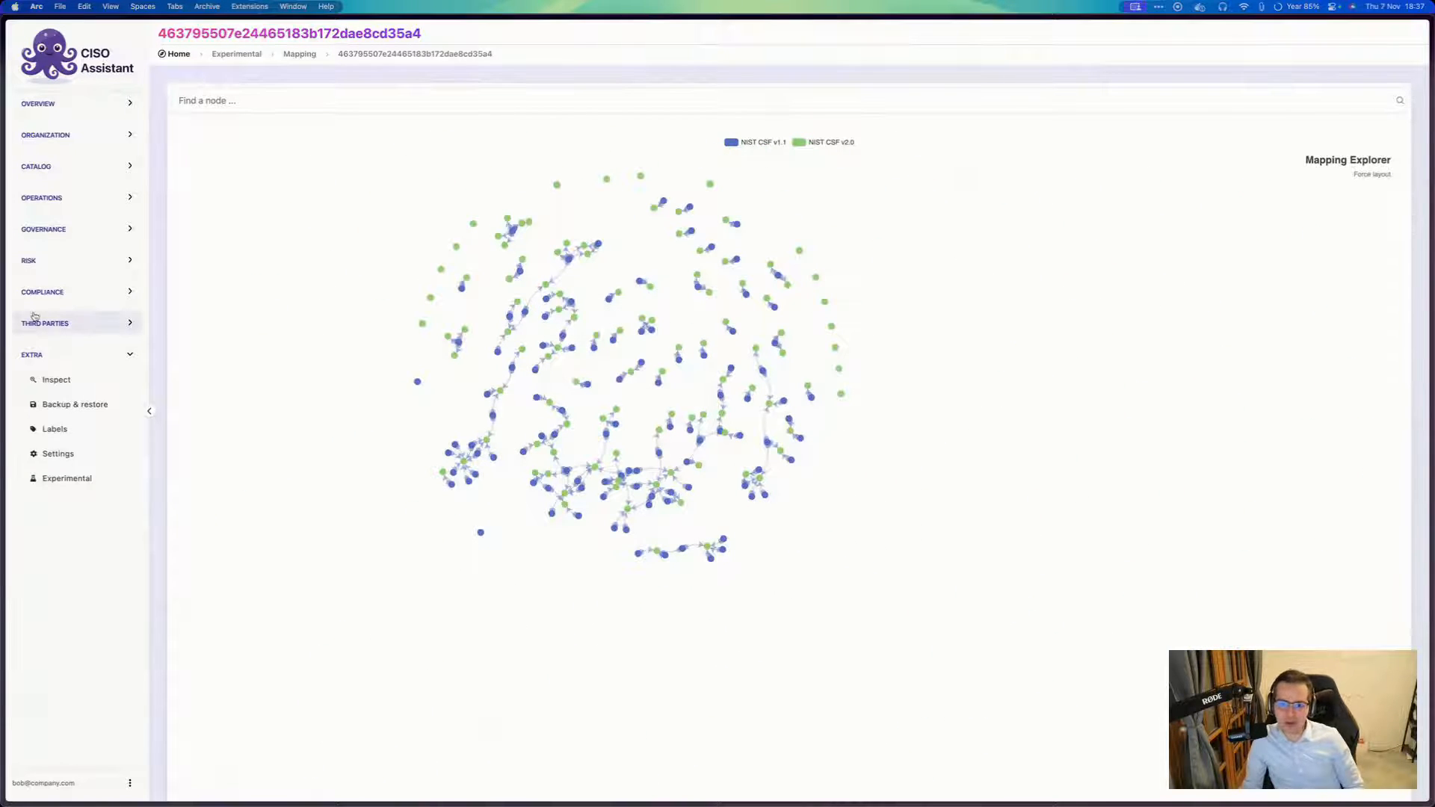
pyautogui.click(48, 293)
pyautogui.click(54, 317)
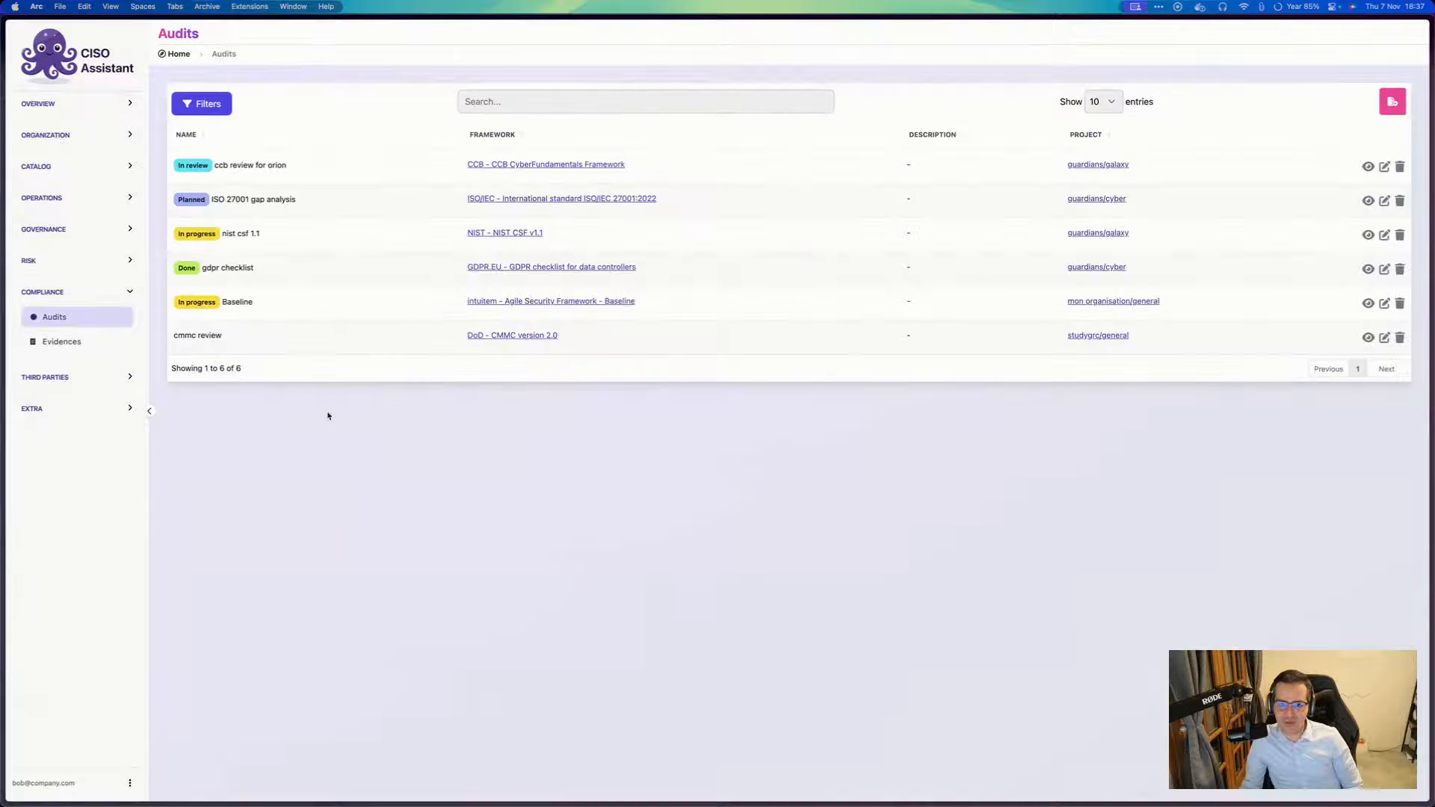
# Open the 'nist csf 1.1' audit from the Audits list.
pyautogui.click(290, 243)
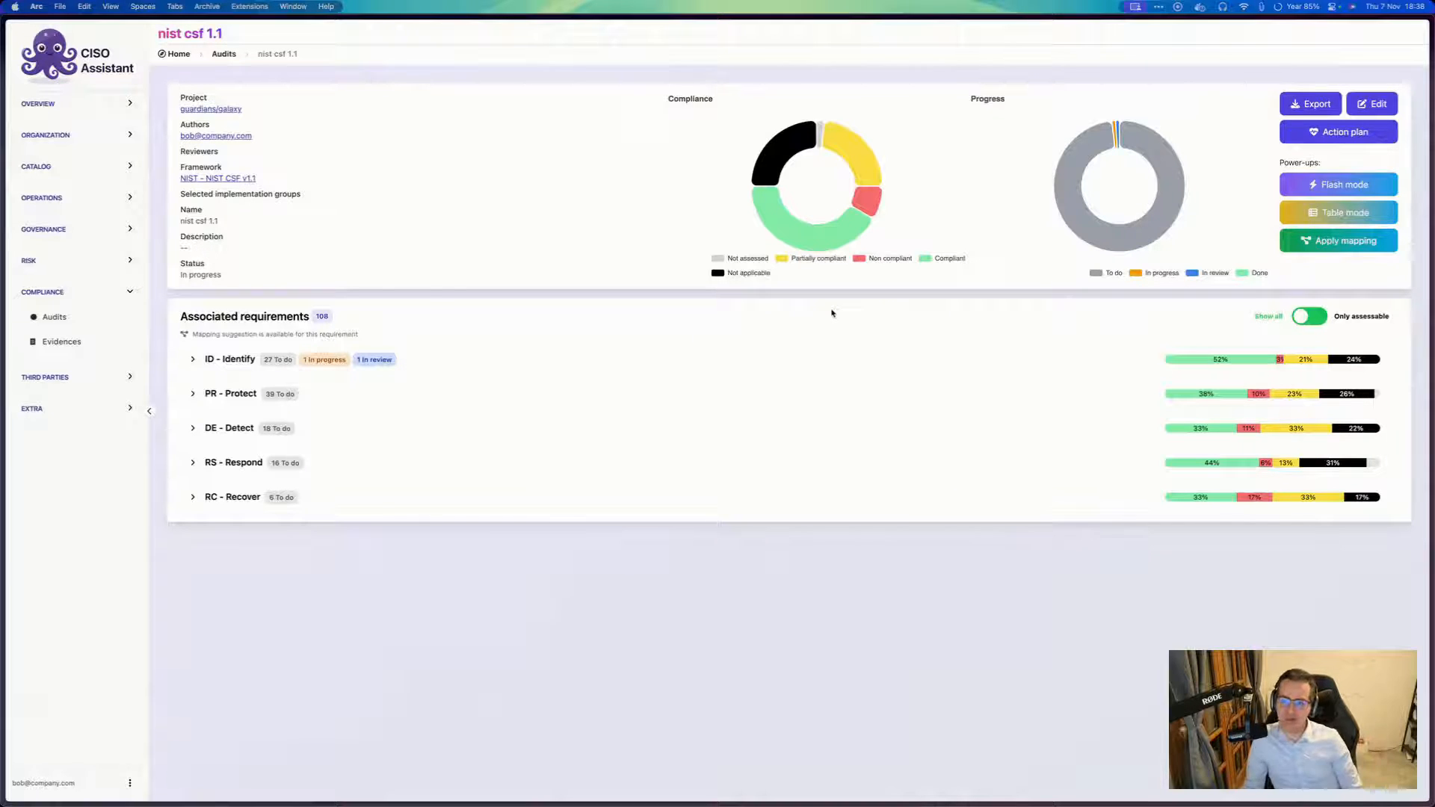
# Apply mapping to create 'projection to csf 2.0' on NIST CSF v2.0 in studygrc/general.
pyautogui.click(1366, 250)
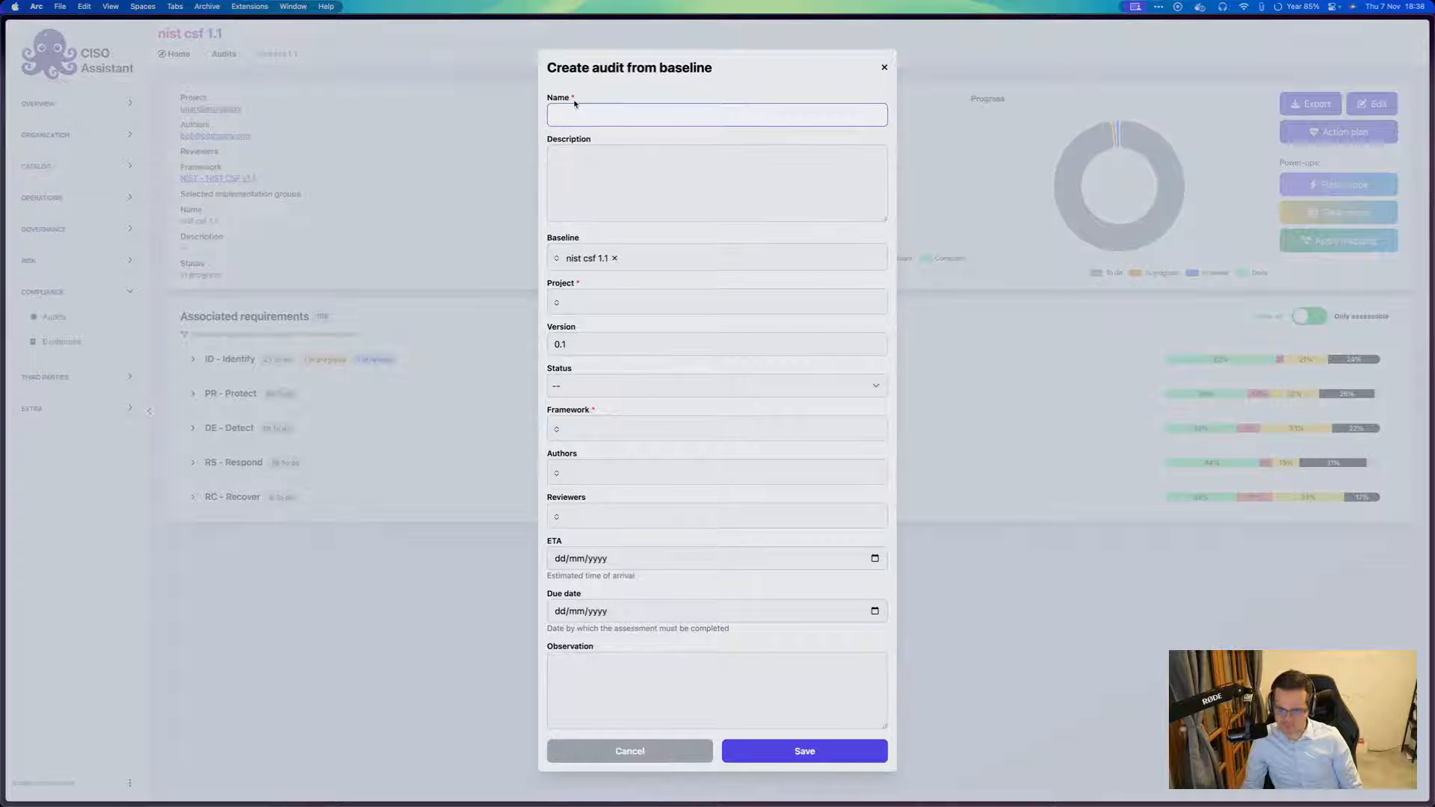
pyautogui.write('projection to csf 2.0')
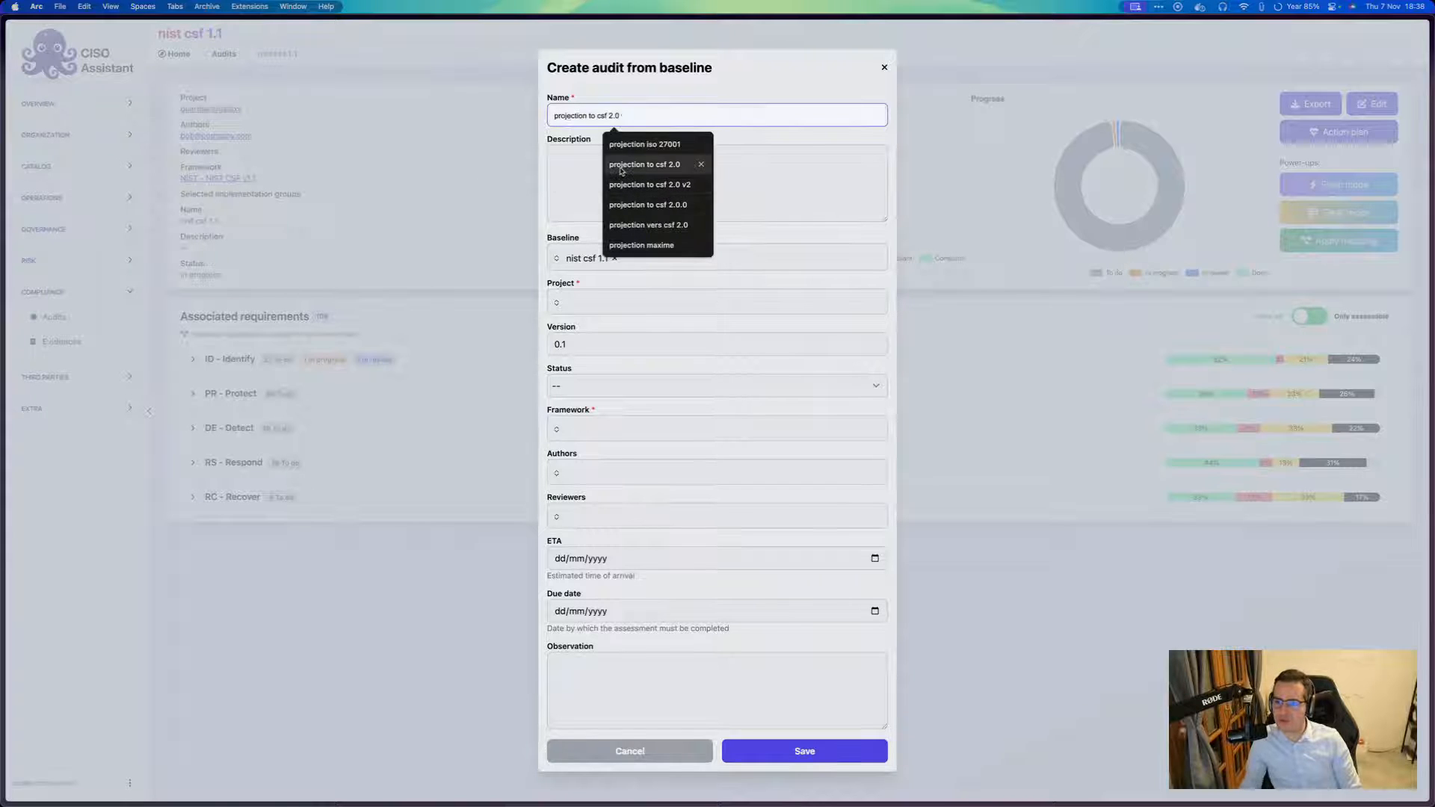
pyautogui.click(635, 164)
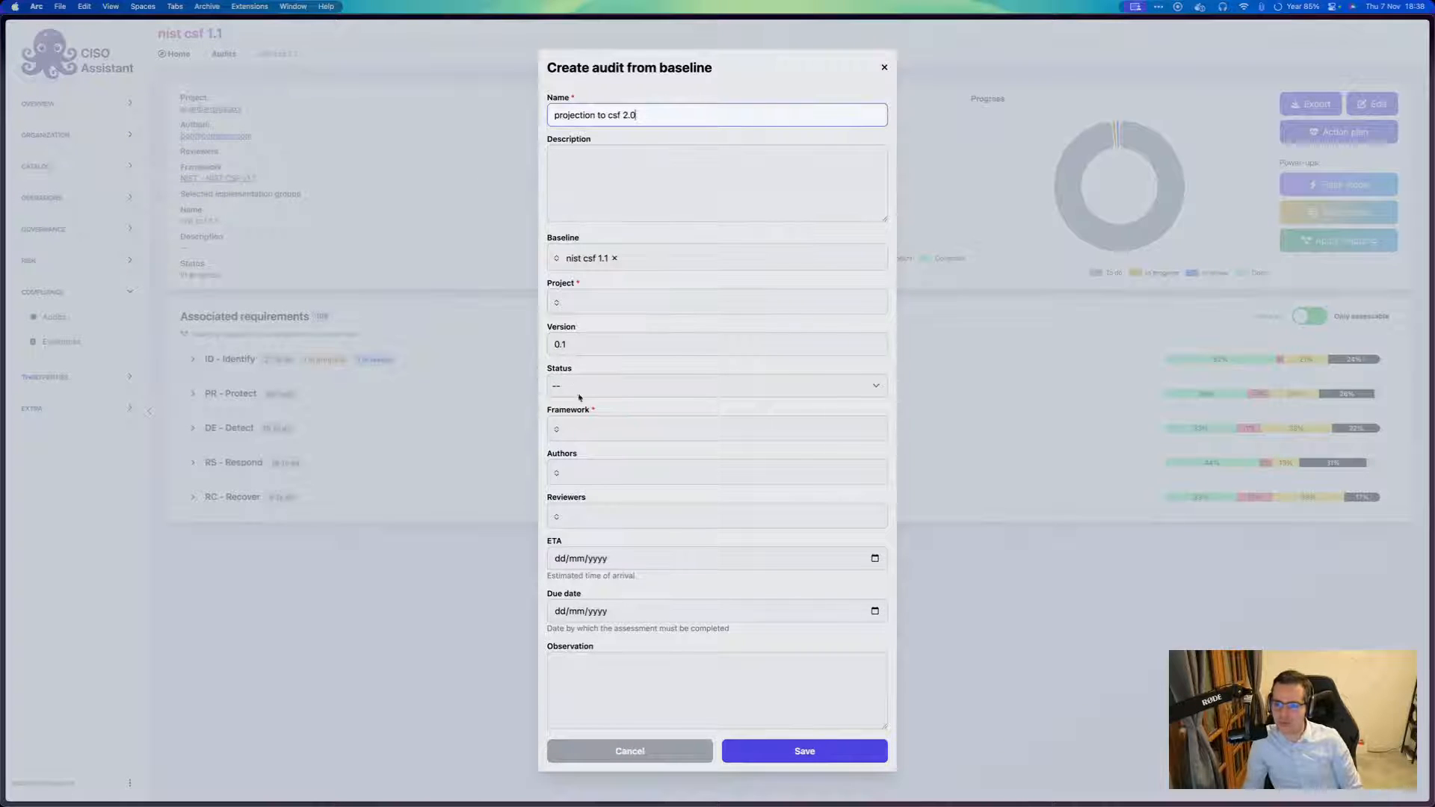
pyautogui.click(583, 429)
pyautogui.click(587, 483)
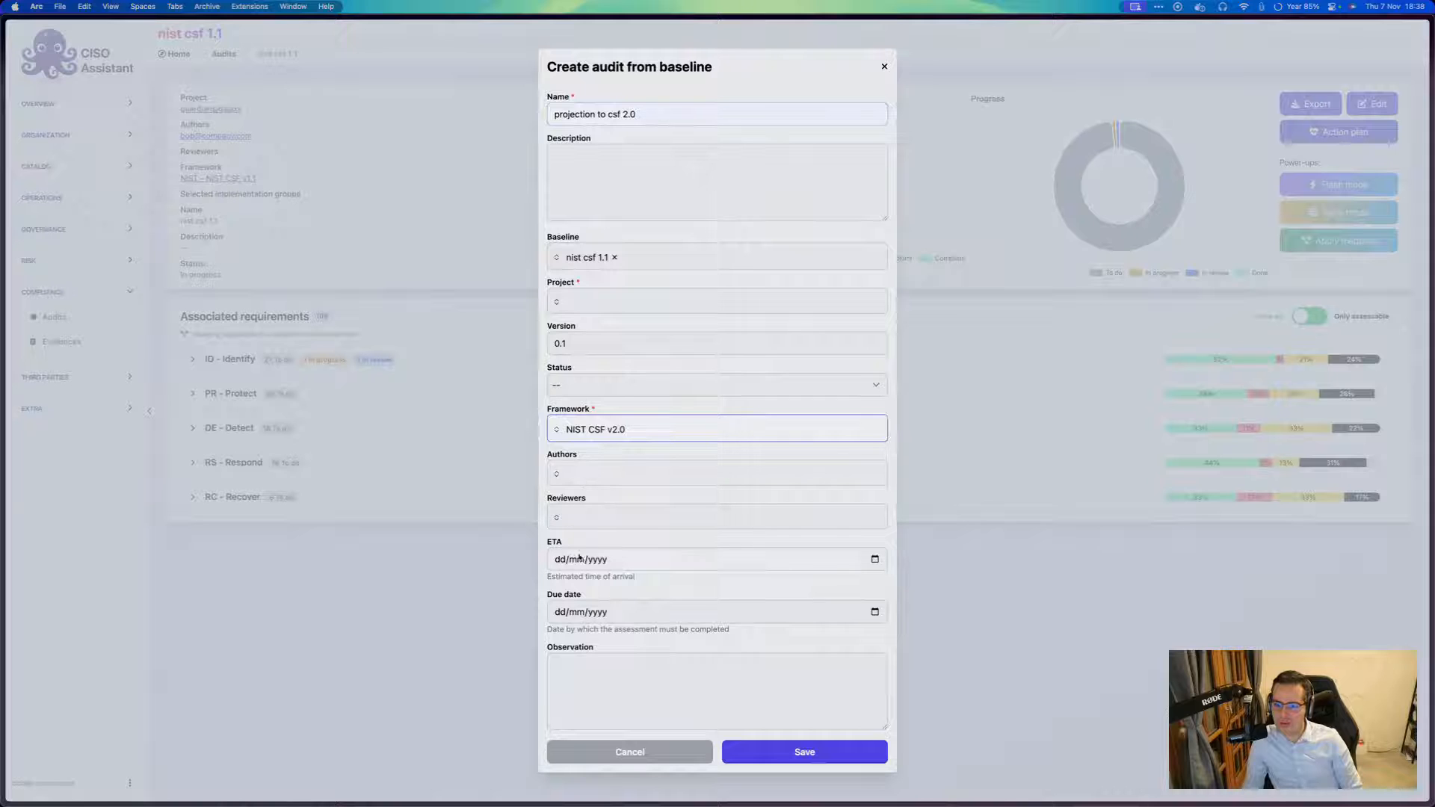
pyautogui.click(747, 303)
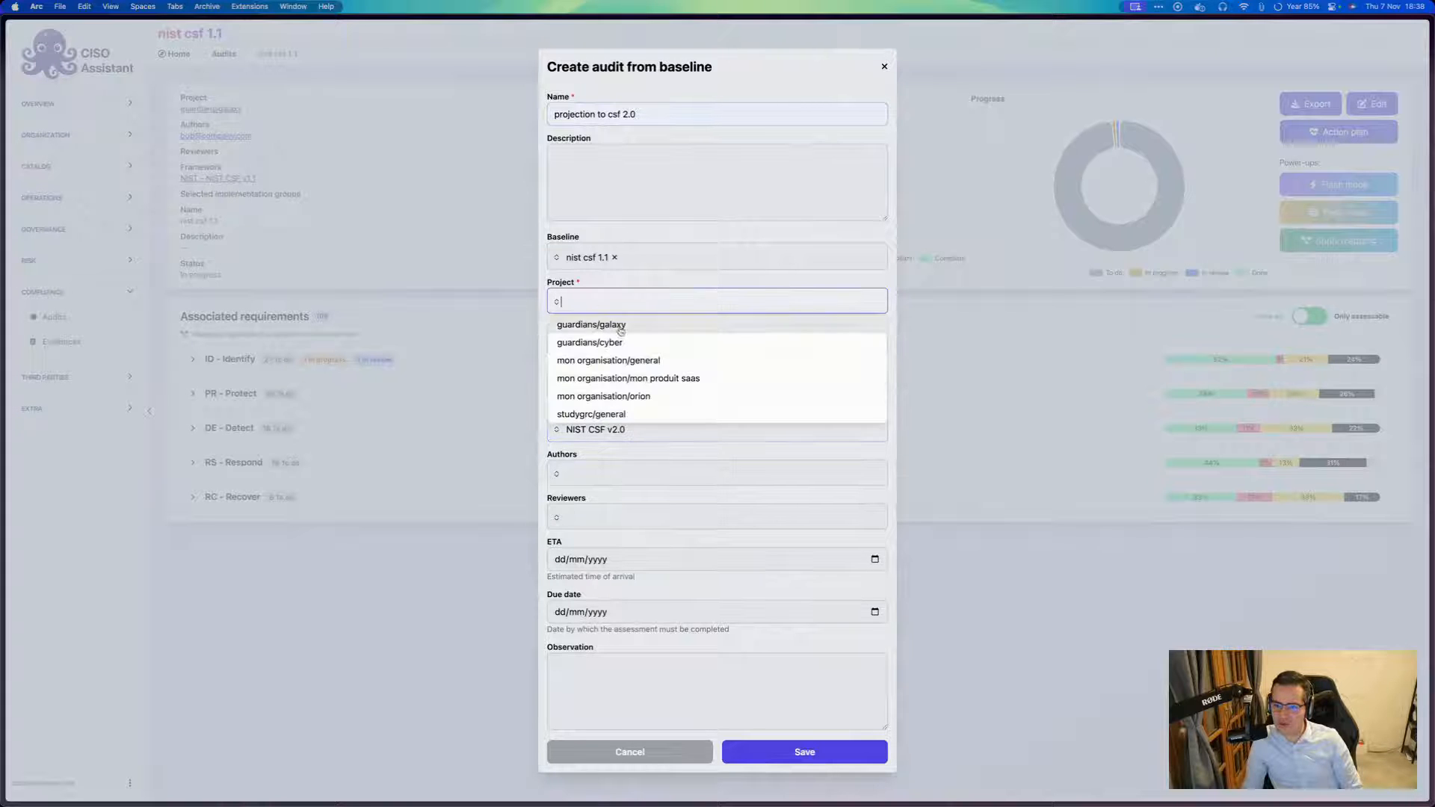
pyautogui.click(634, 415)
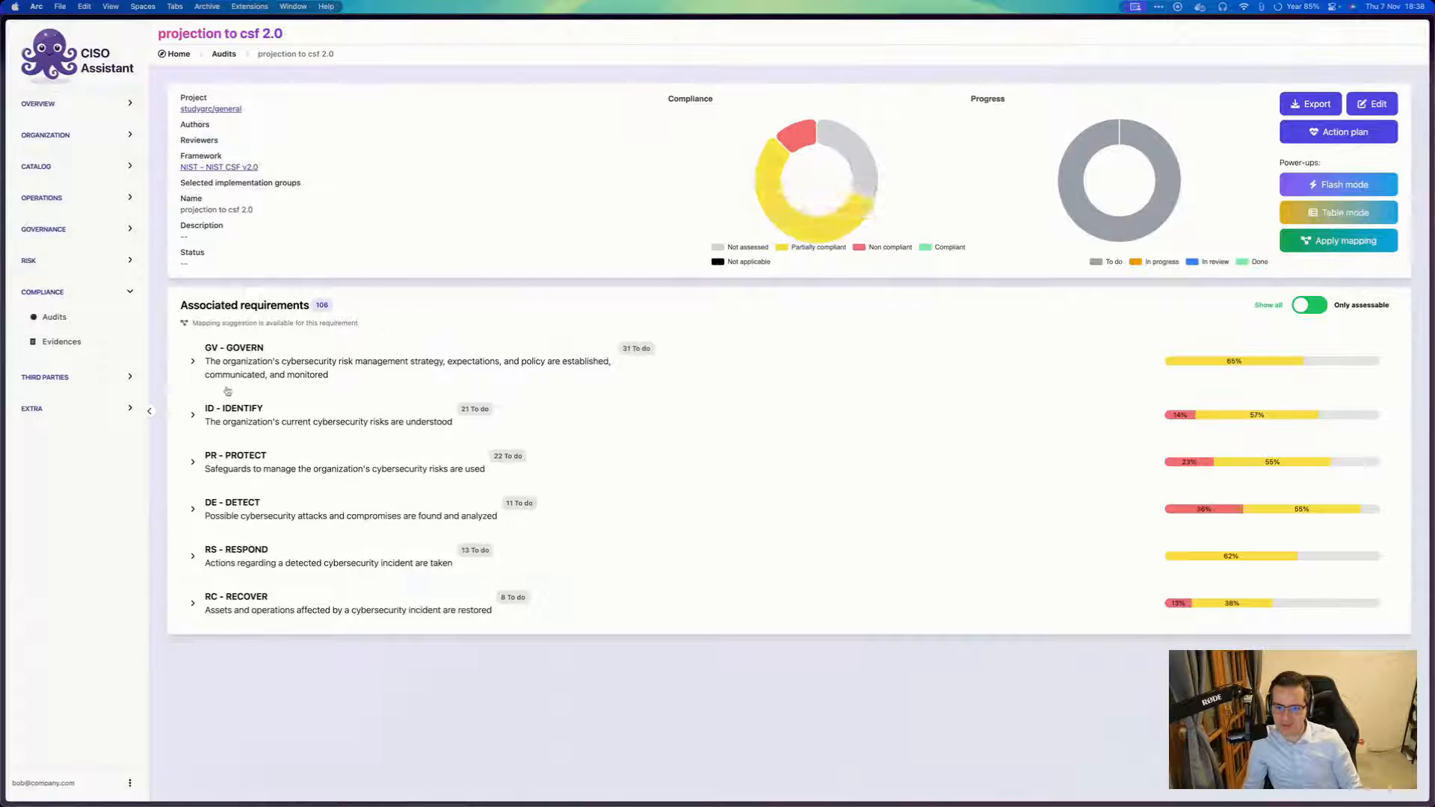
# Expand GV - GOVERN in the new audit and browse its pre-assessed subcategories.
pyautogui.click(184, 365)
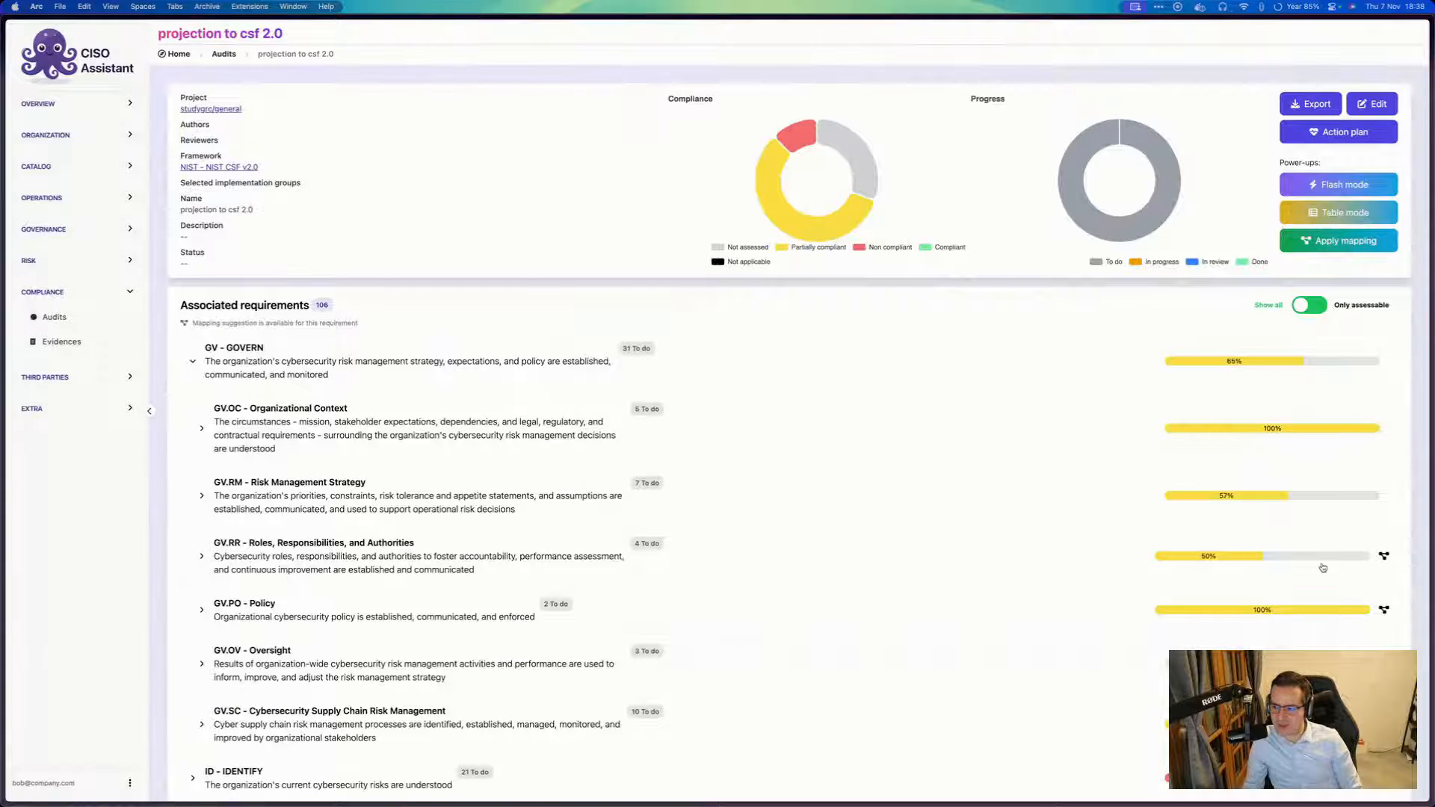
pyautogui.scroll(-2, 1321, 546)
pyautogui.scroll(-4, 1211, 582)
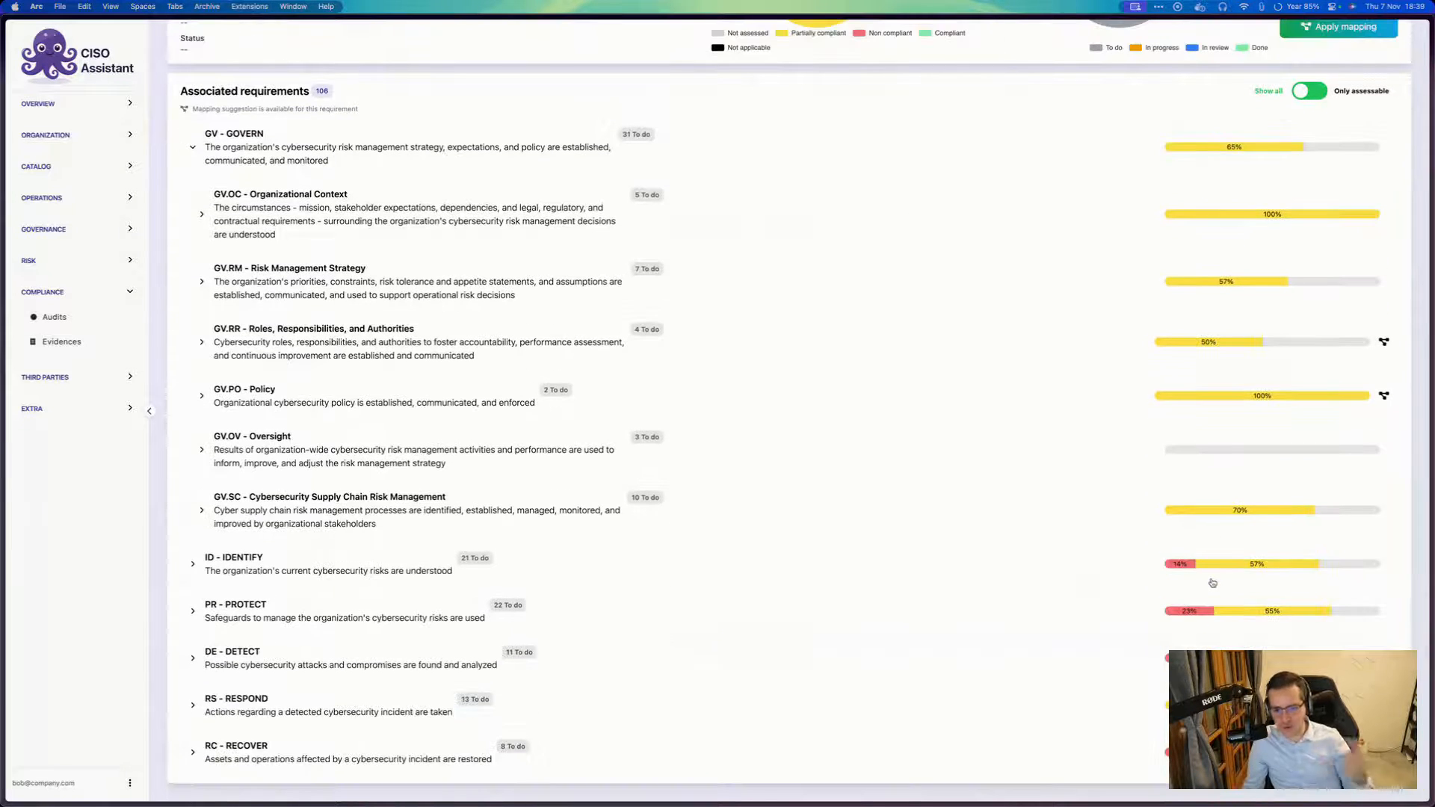
pyautogui.scroll(5, 1212, 582)
pyautogui.scroll(1, 1212, 582)
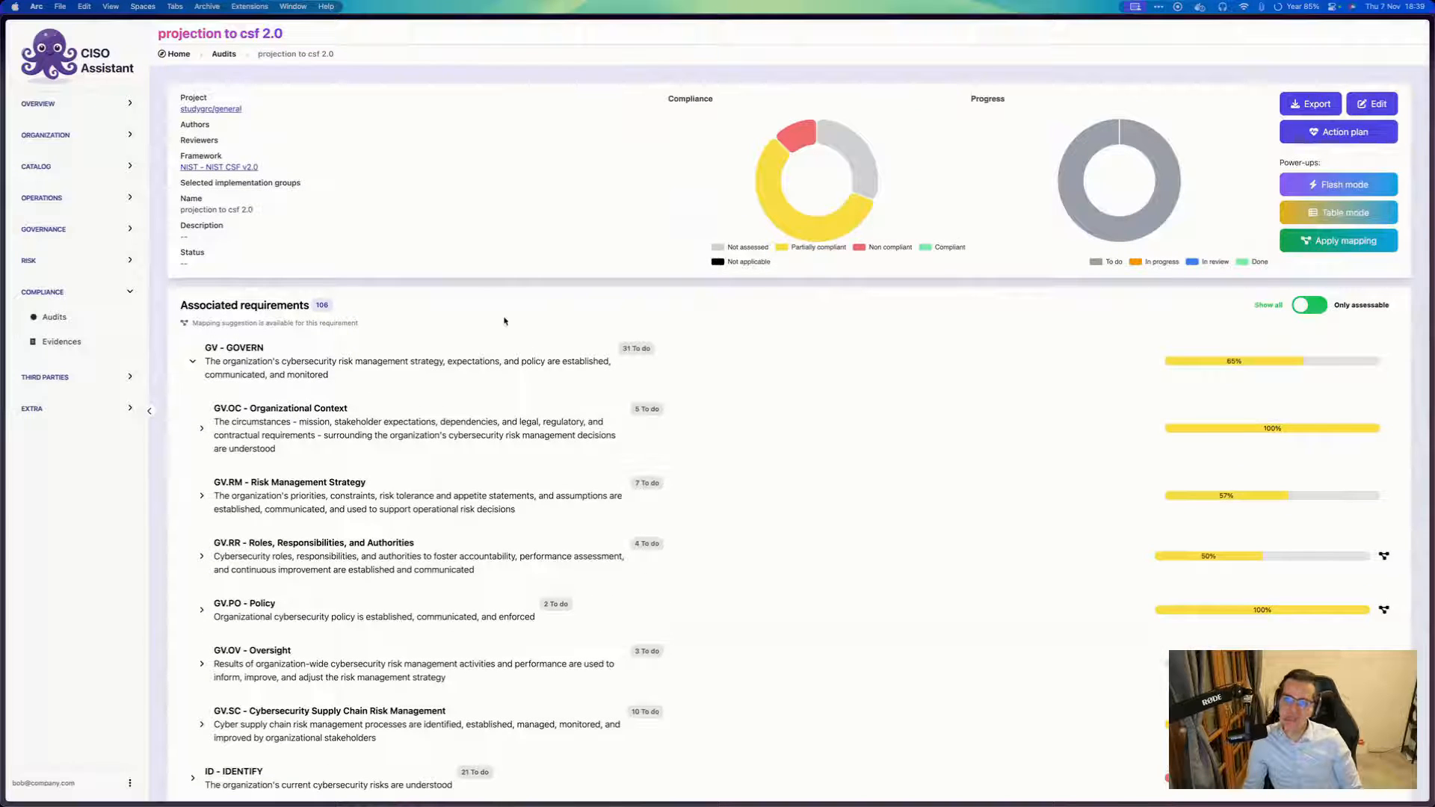
# Open the mapping-nist-csf-1.1-nist-csf-2.0 graph via Extra > Experimental > Frameworks mapping.
pyautogui.click(78, 410)
pyautogui.click(72, 480)
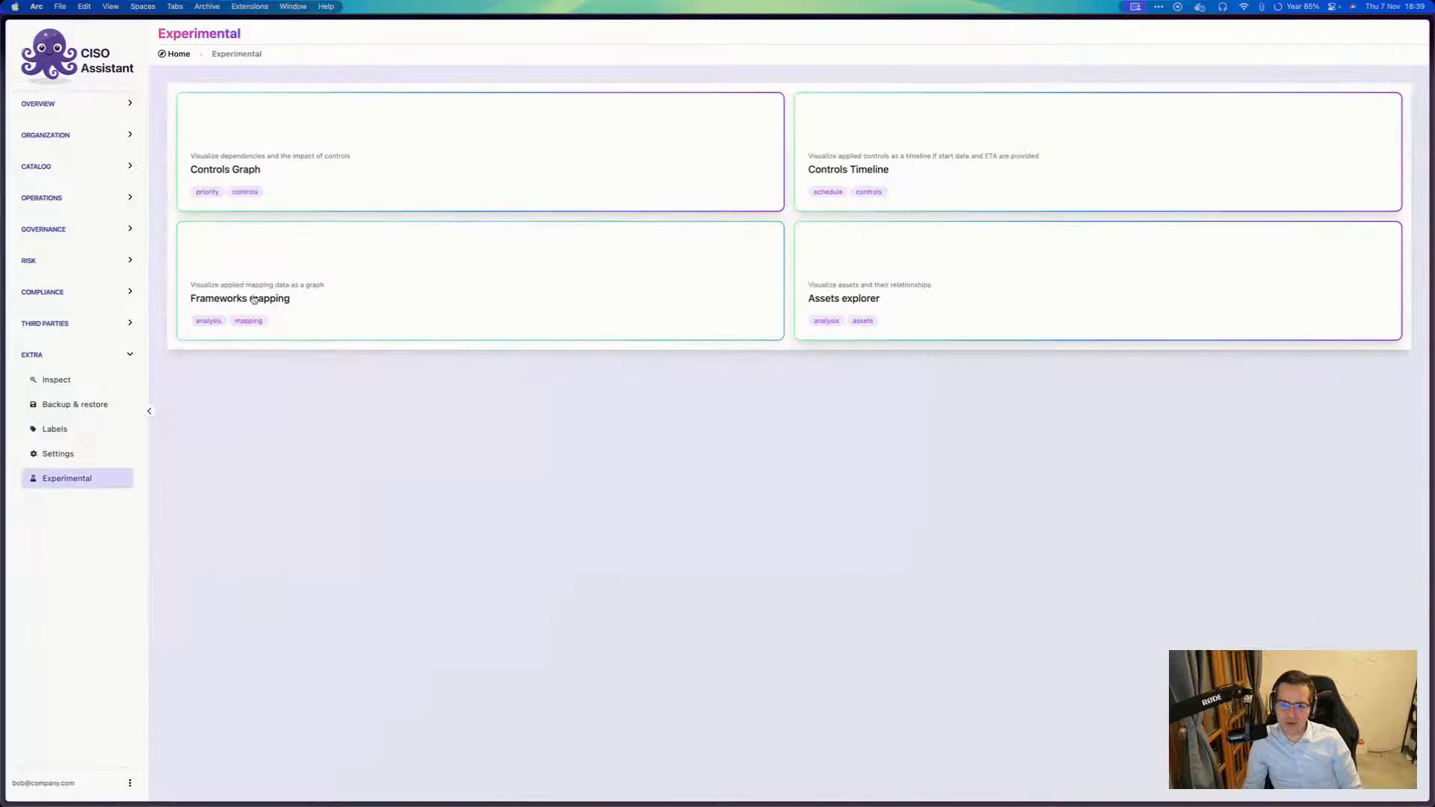
pyautogui.click(254, 299)
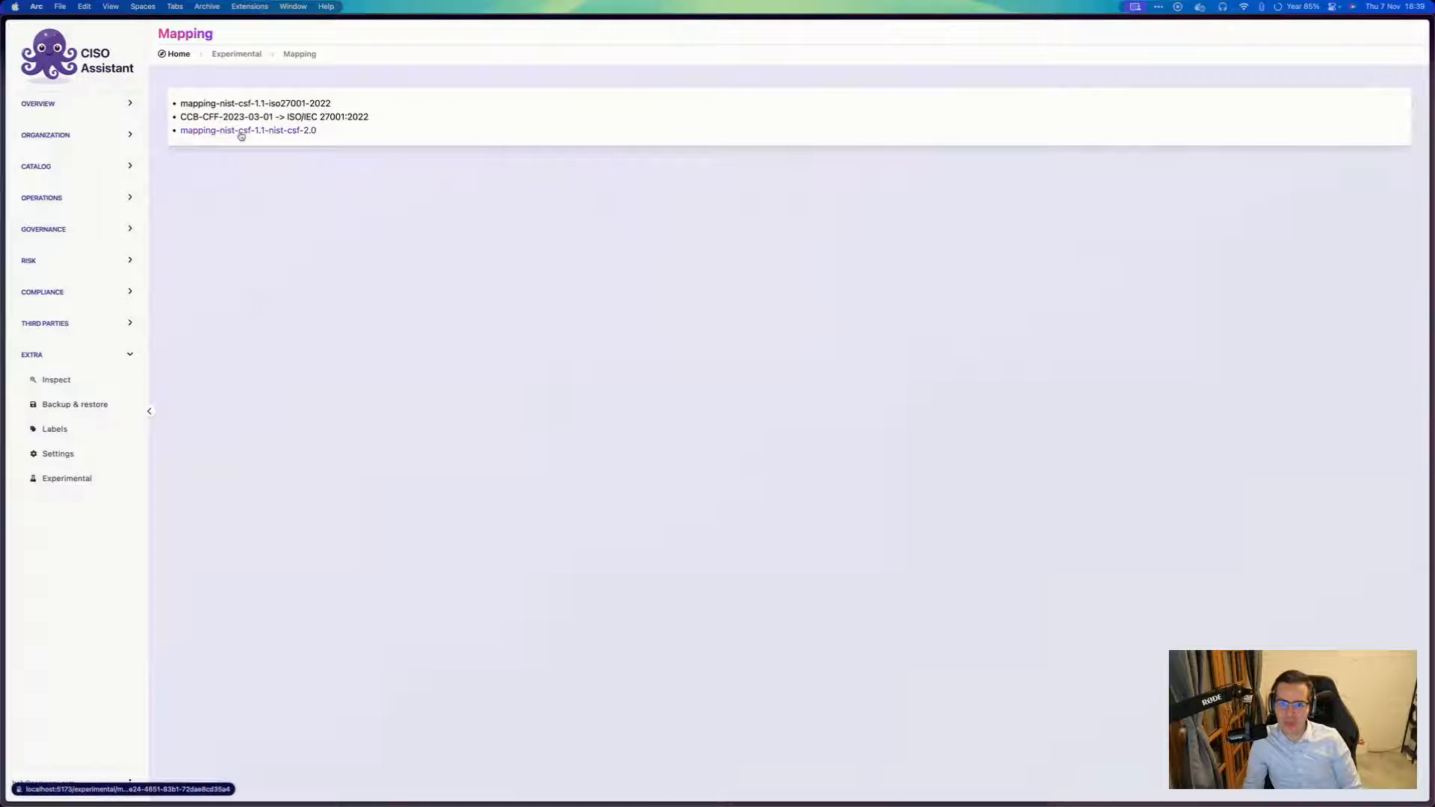
pyautogui.click(241, 132)
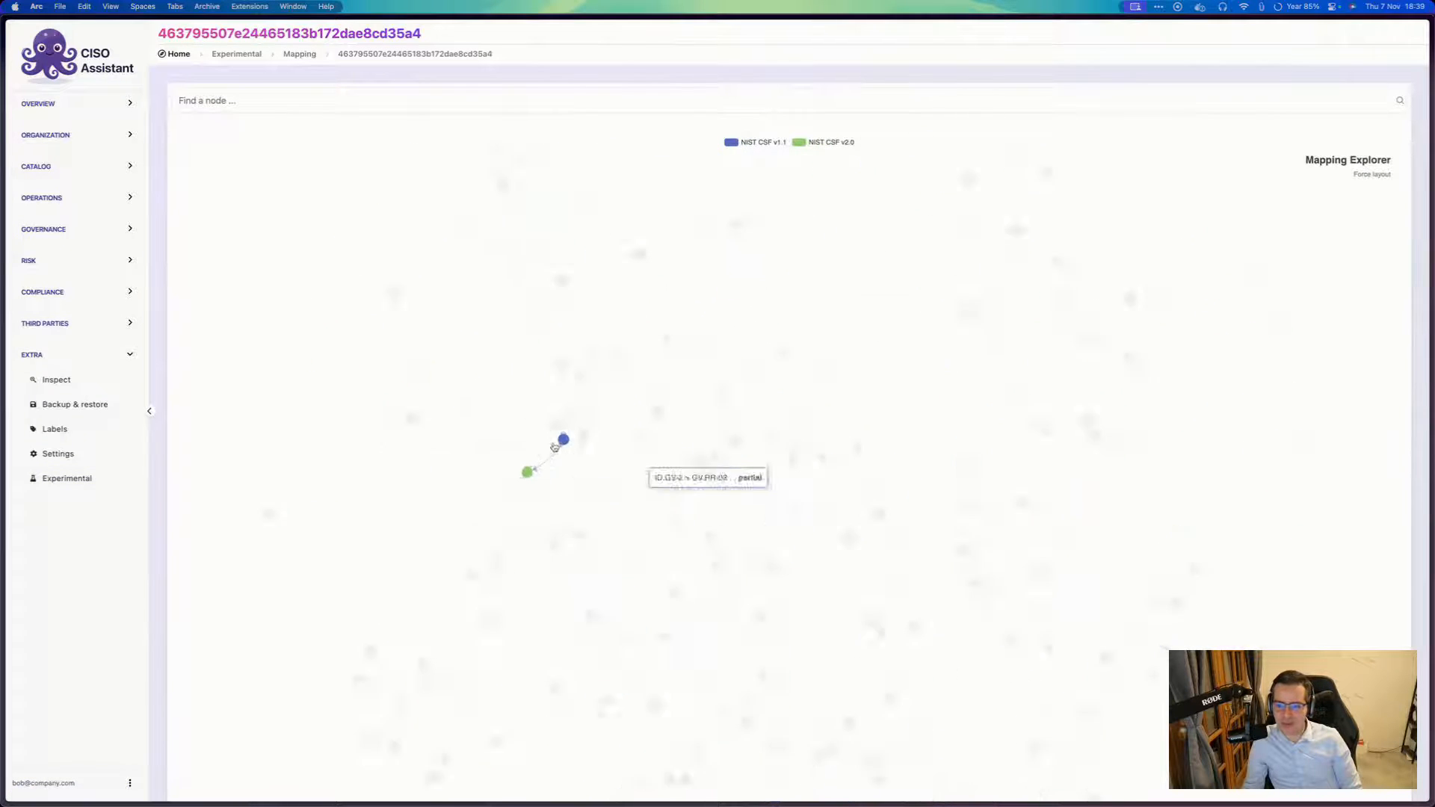
# Drag node ID.RA-06 aside and zoom the graph to explore the requirement links.
pyautogui.moveTo(590, 441)
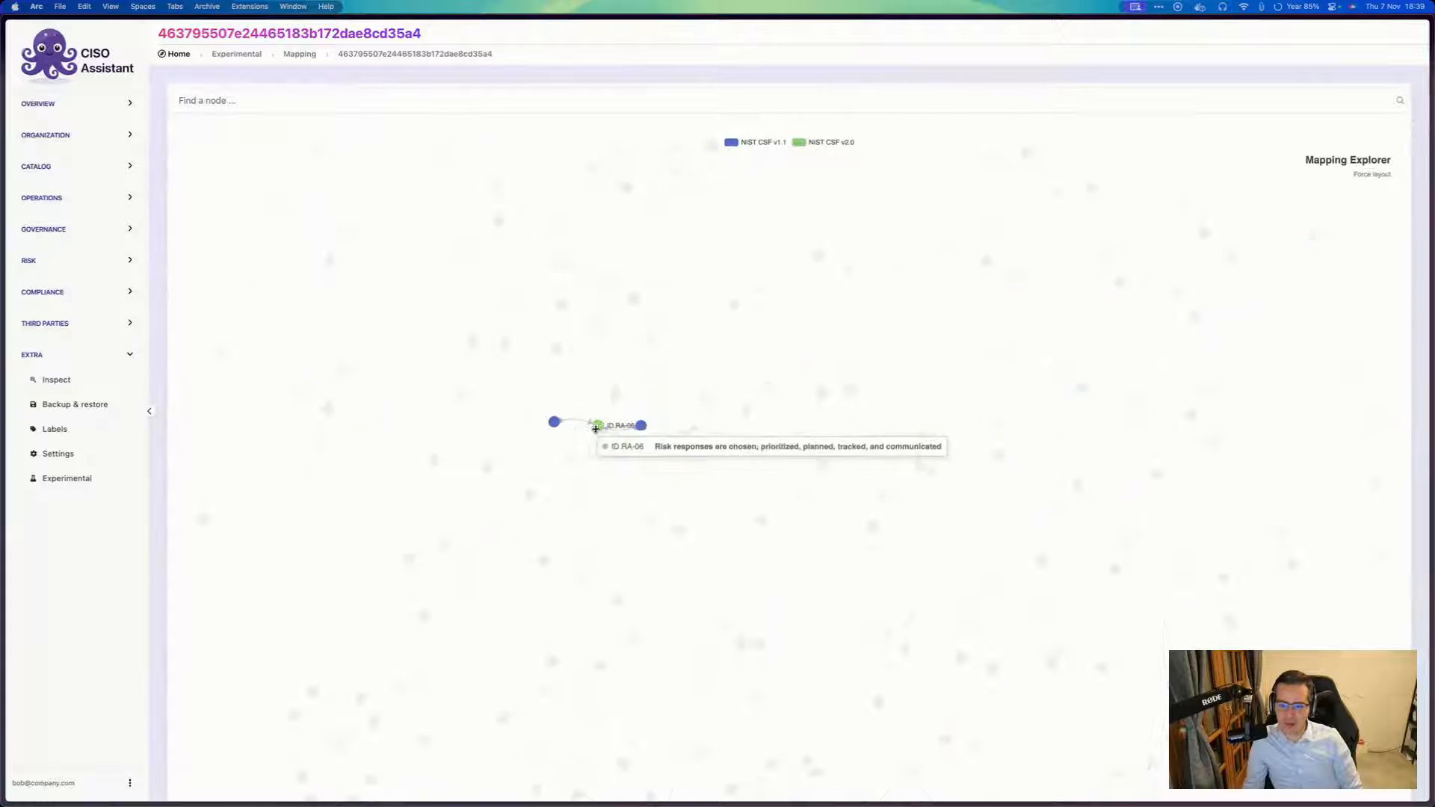
pyautogui.moveTo(589, 446); pyautogui.dragTo(539, 465)
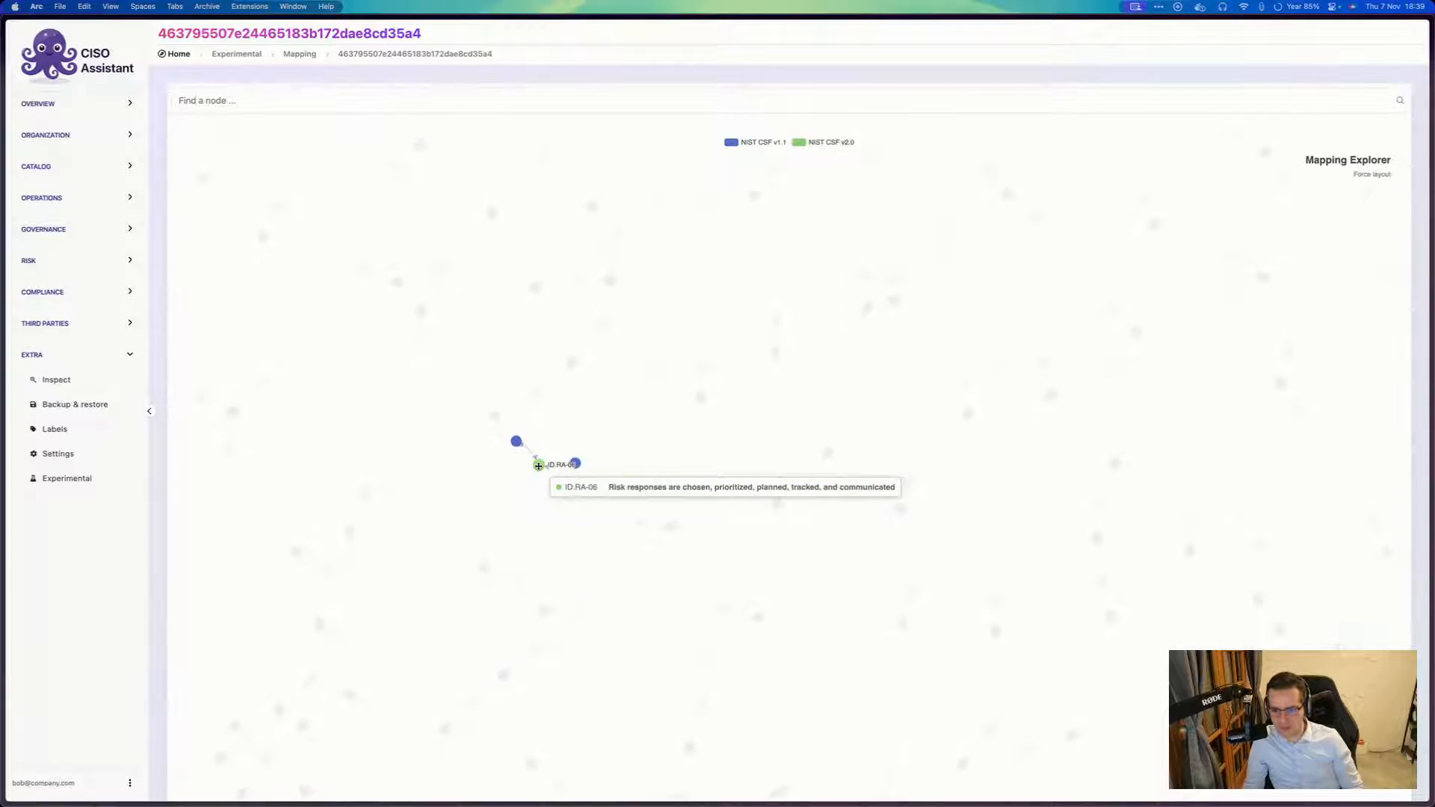
pyautogui.moveTo(524, 459)
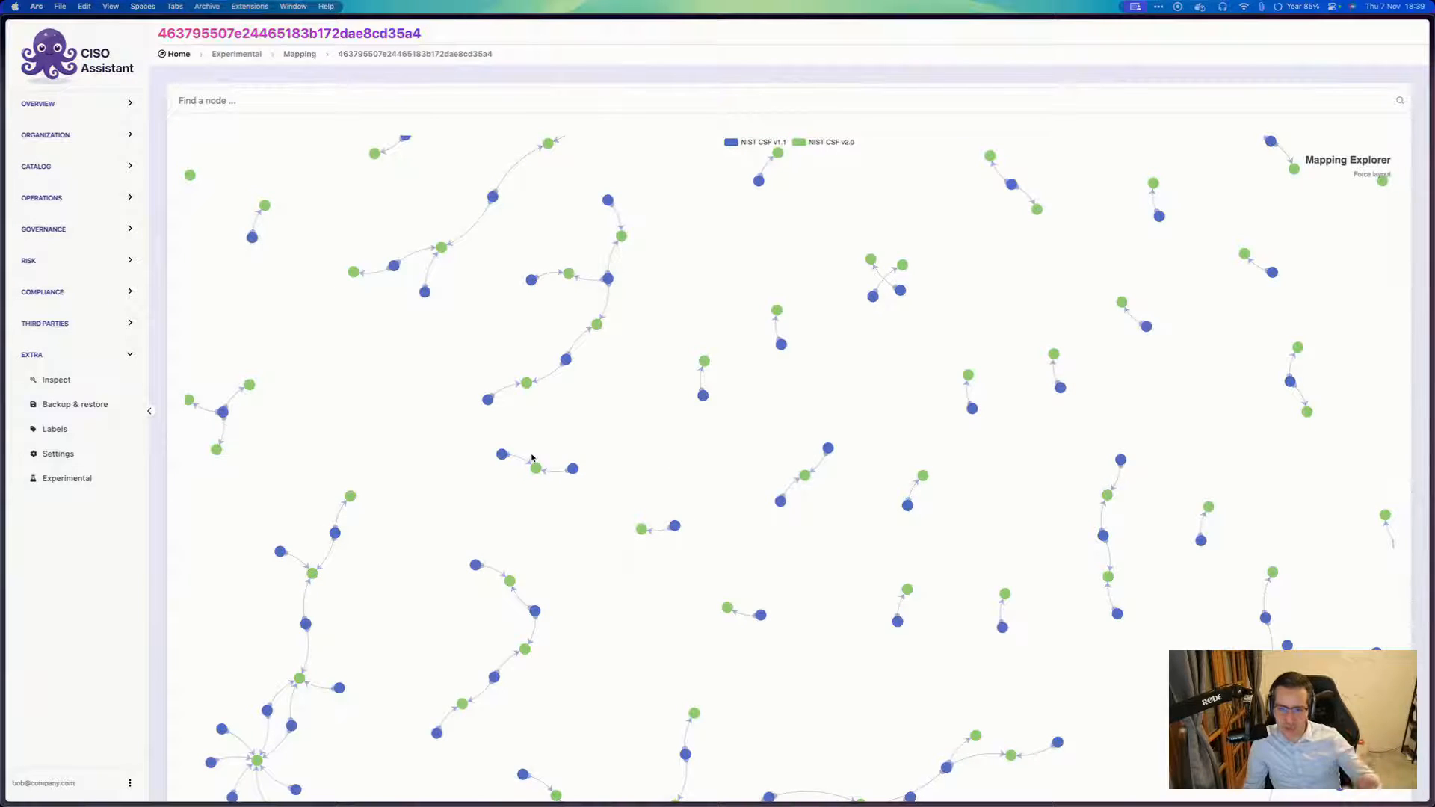
pyautogui.scroll(-10, 531, 457)
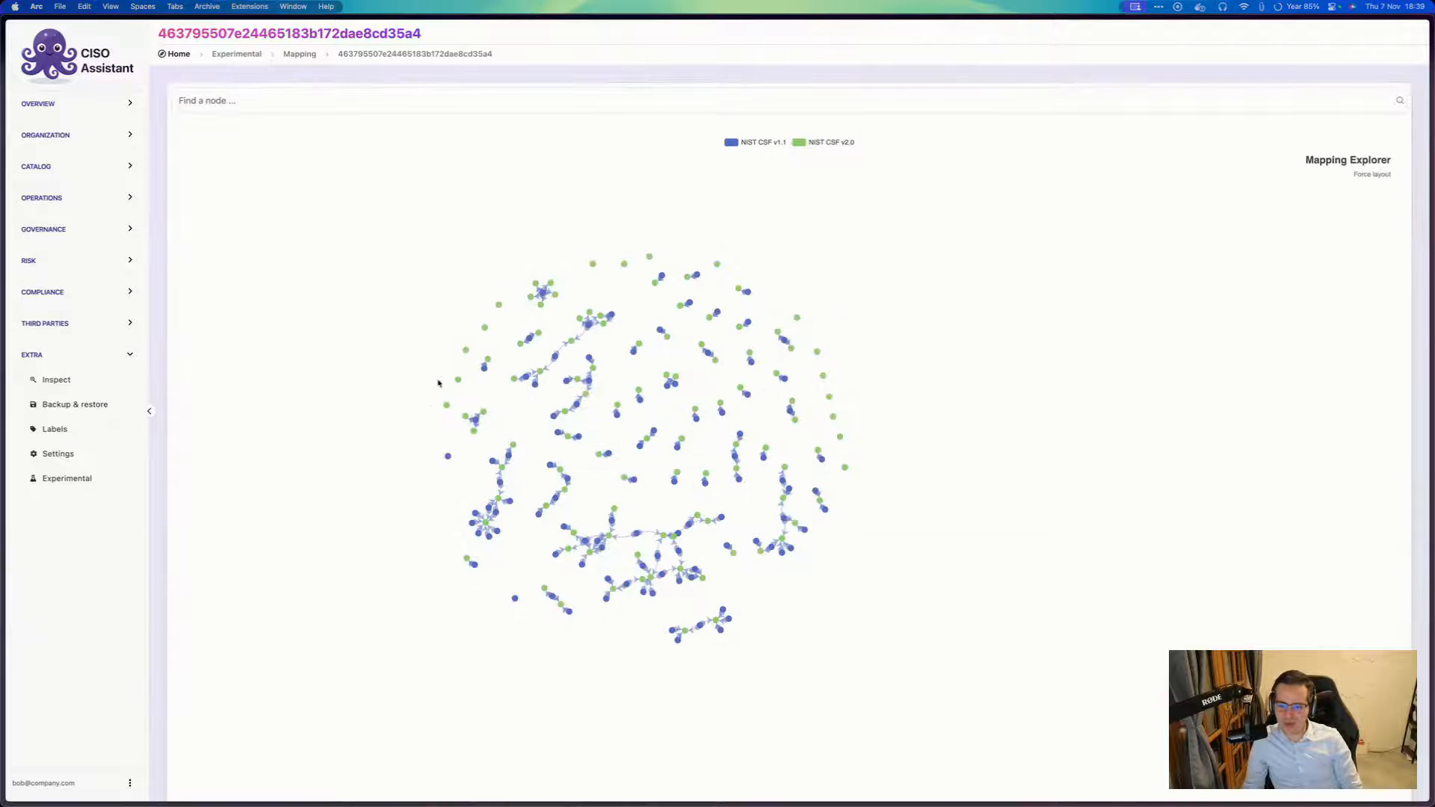
pyautogui.scroll(3, 479, 393)
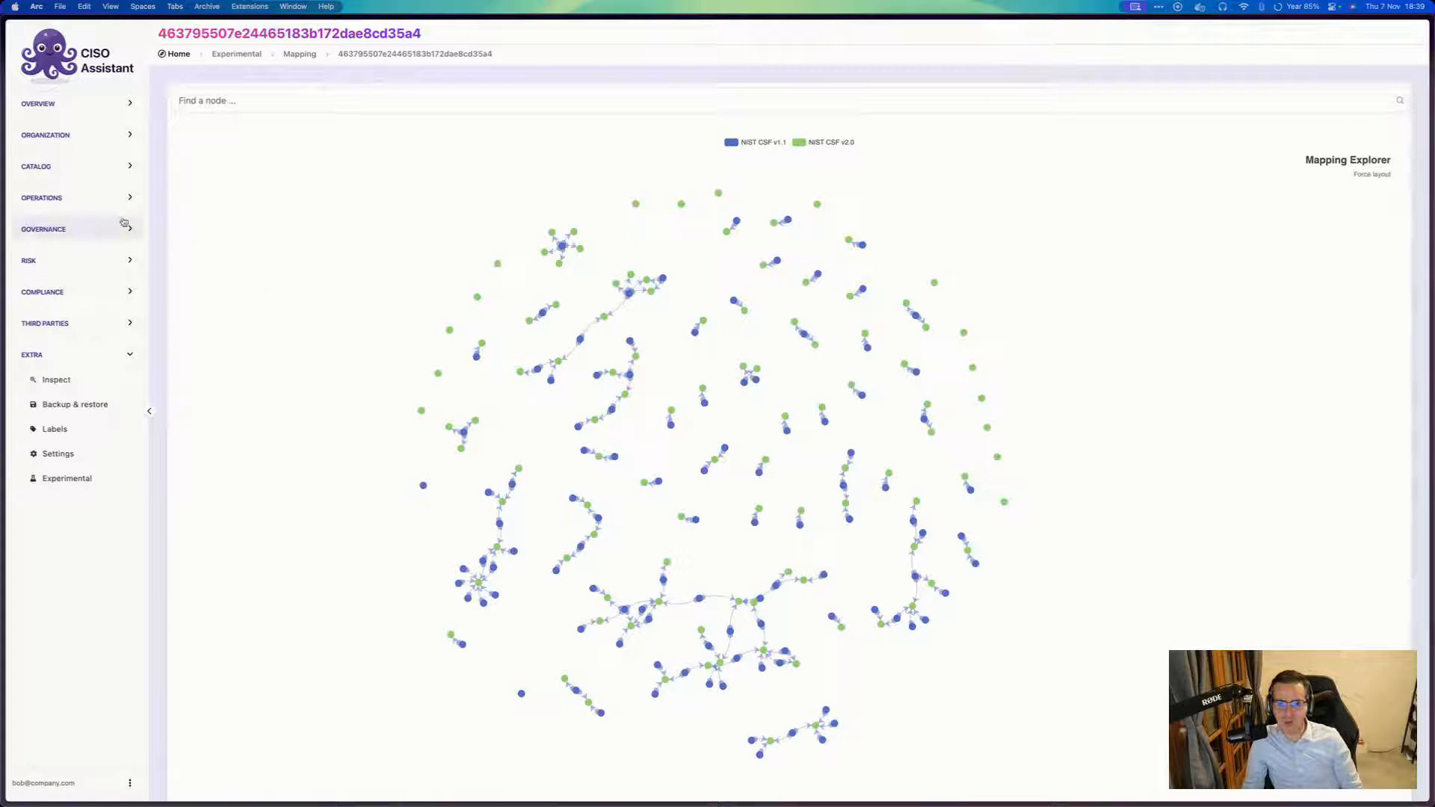
pyautogui.click(73, 107)
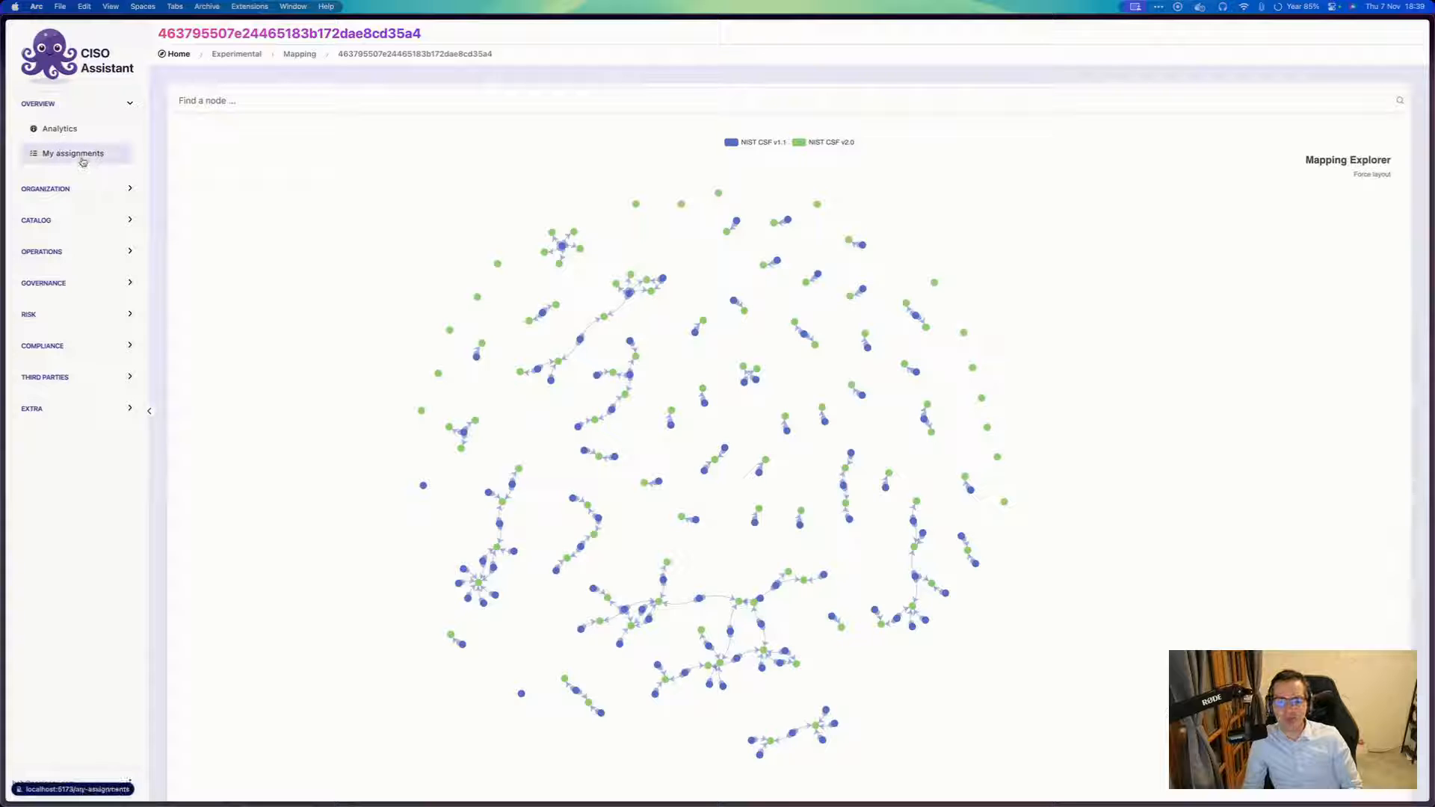
# Open the My assignments dashboard and scroll through its controls, audits and risks.
pyautogui.click(82, 155)
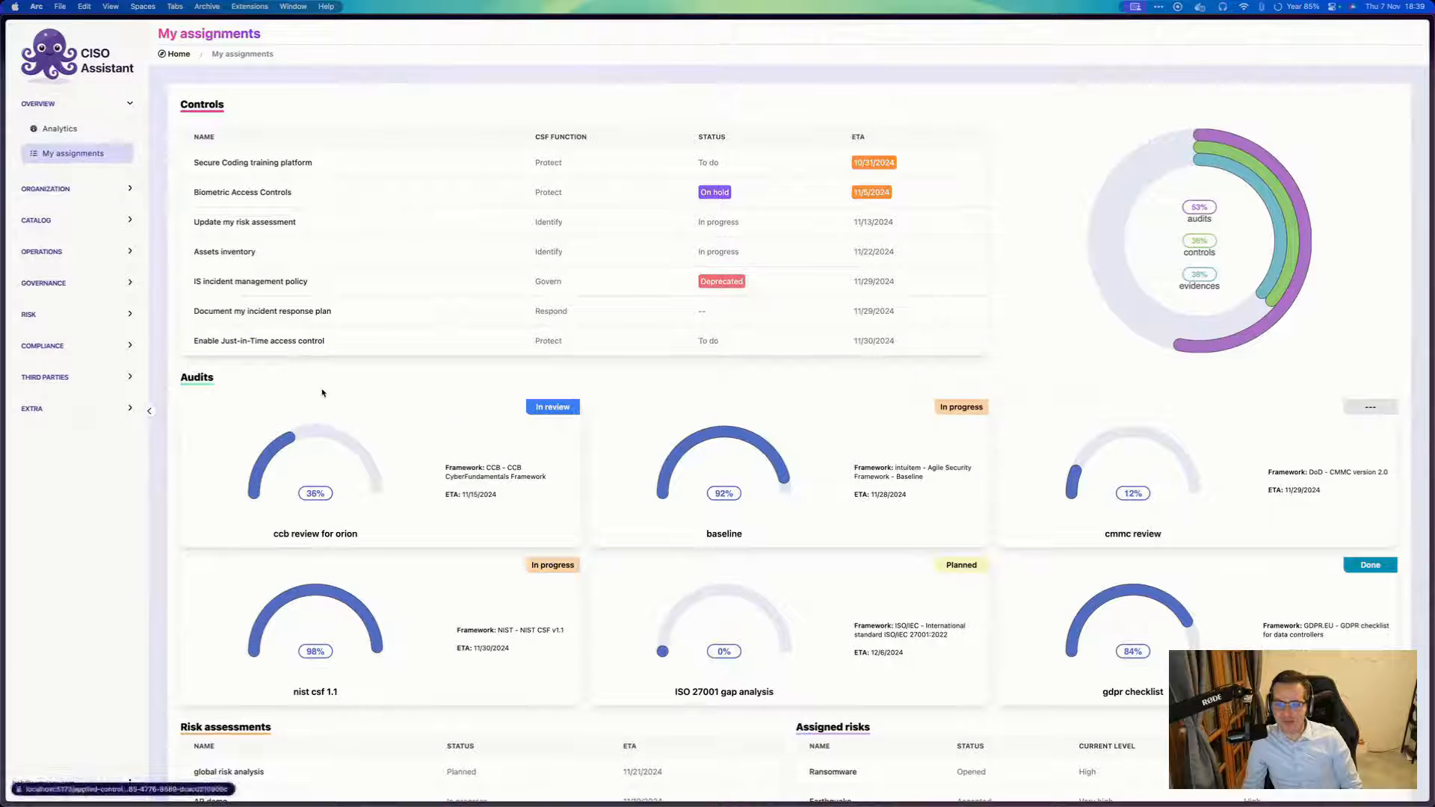
pyautogui.scroll(-1, 364, 418)
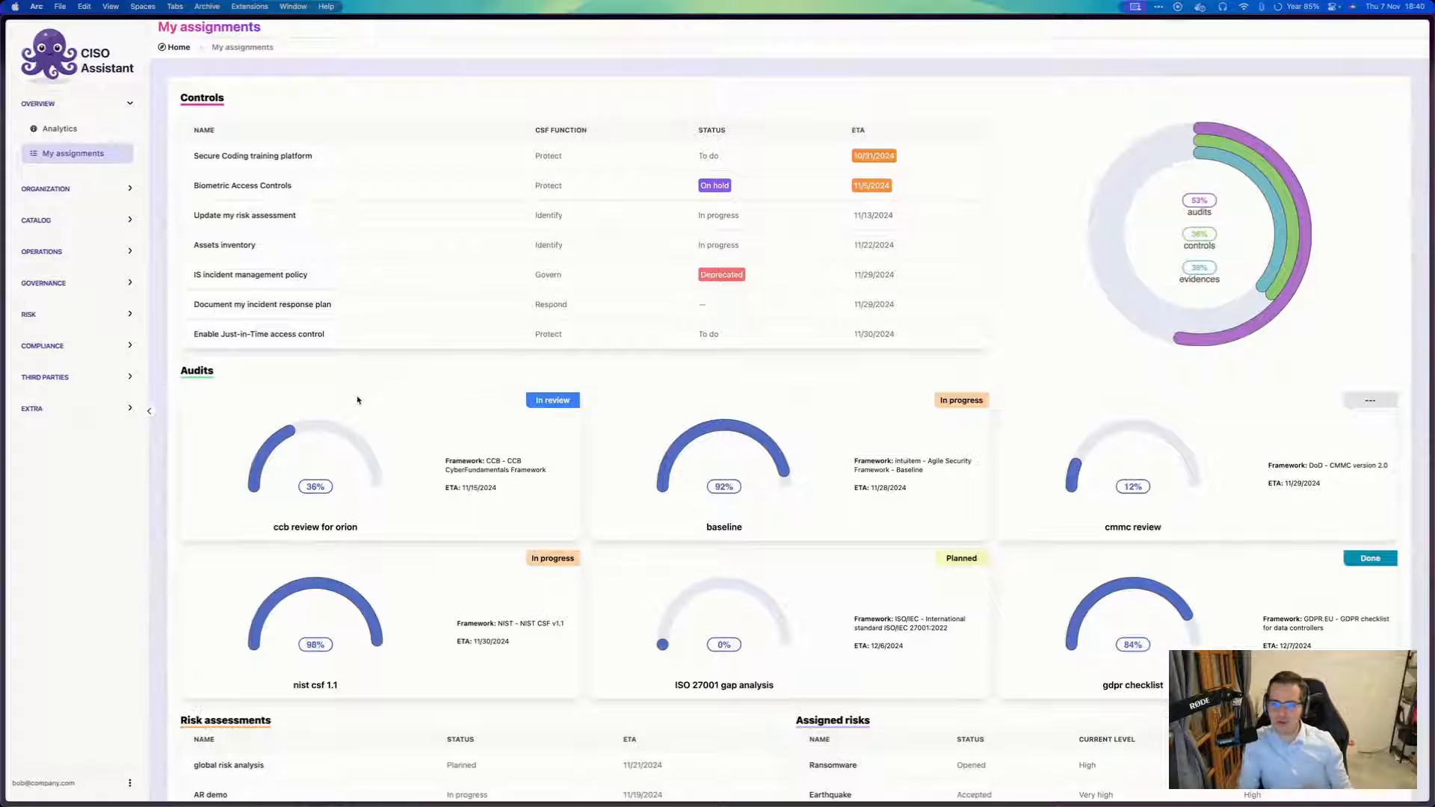
pyautogui.scroll(-1, 371, 402)
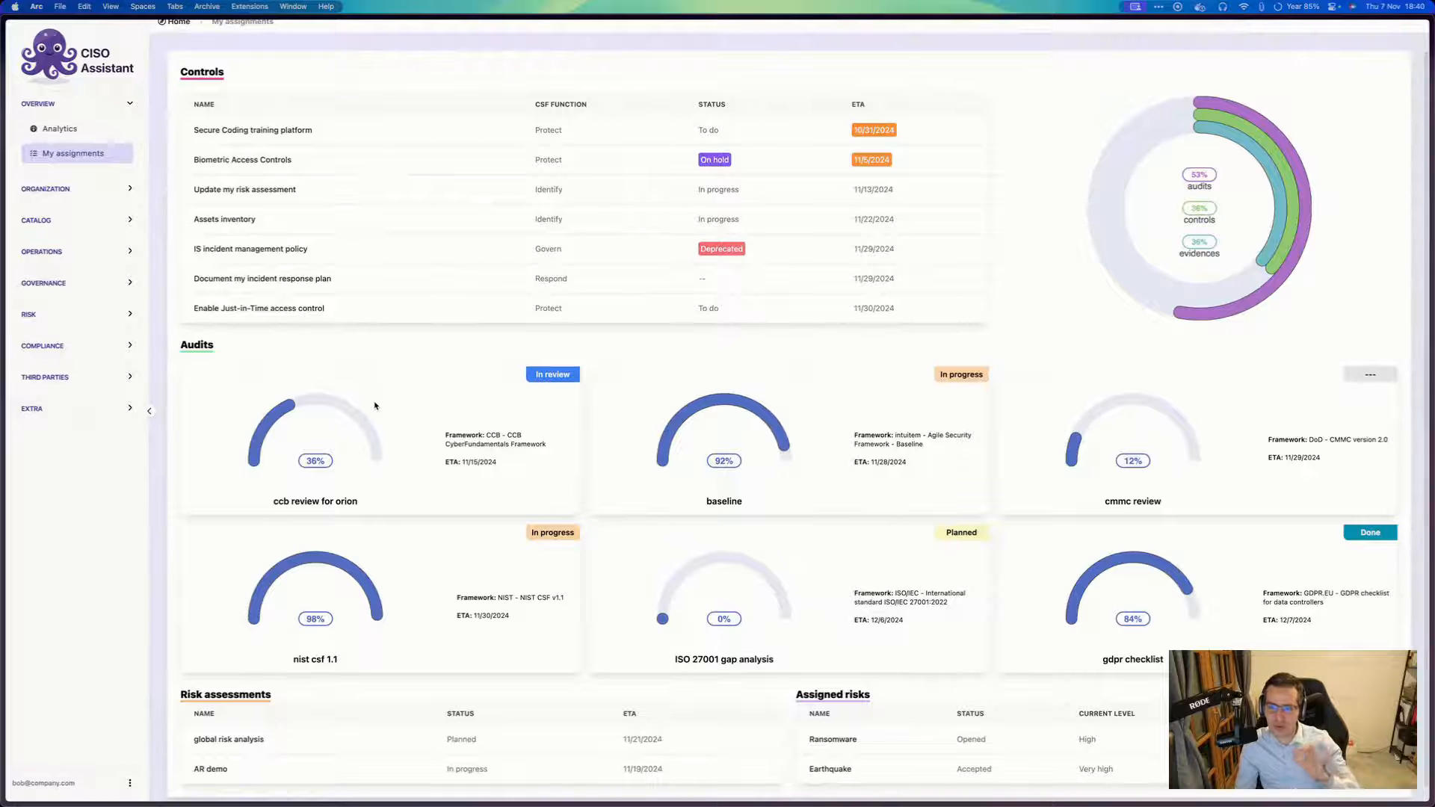
pyautogui.scroll(1, 376, 406)
pyautogui.scroll(1, 375, 404)
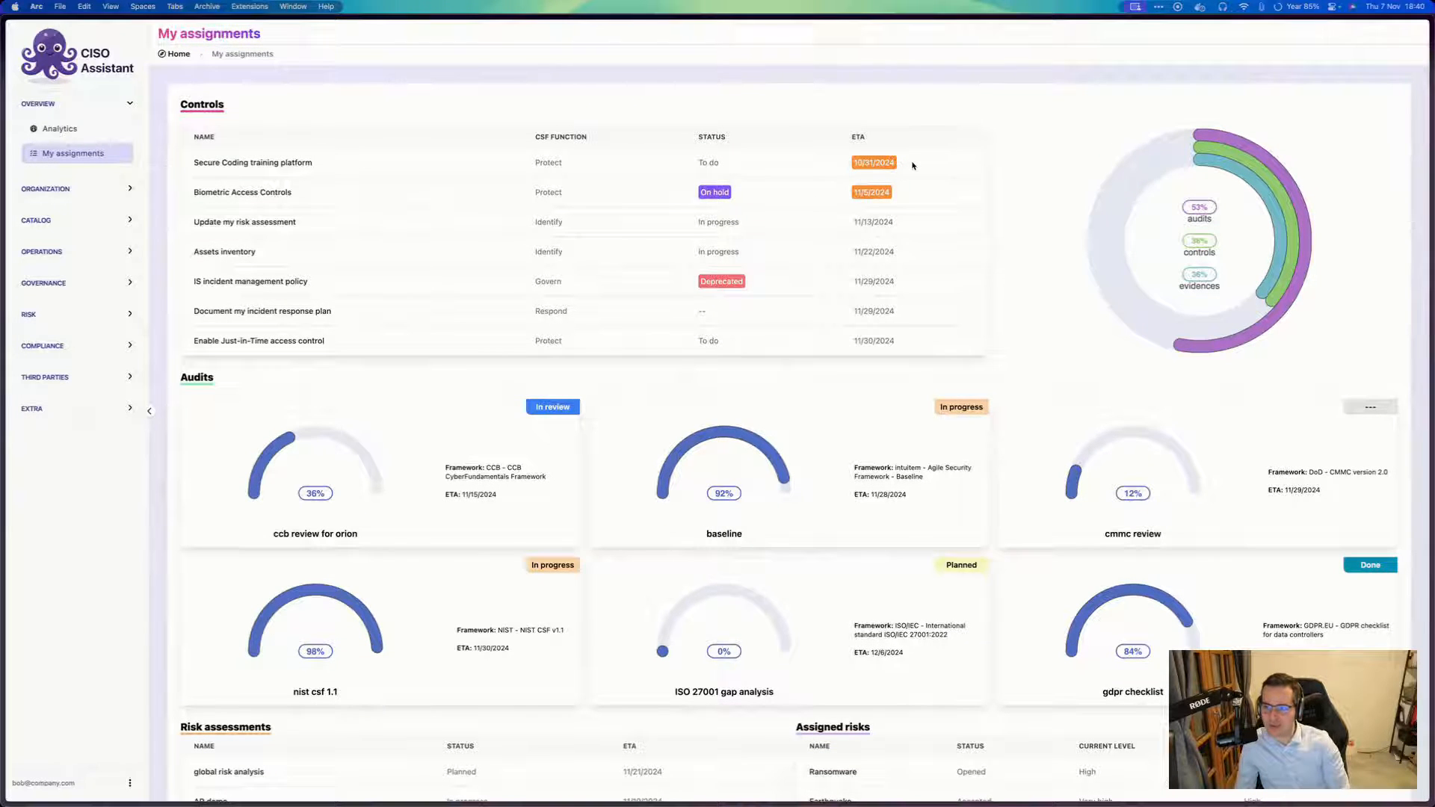
pyautogui.scroll(-1, 913, 166)
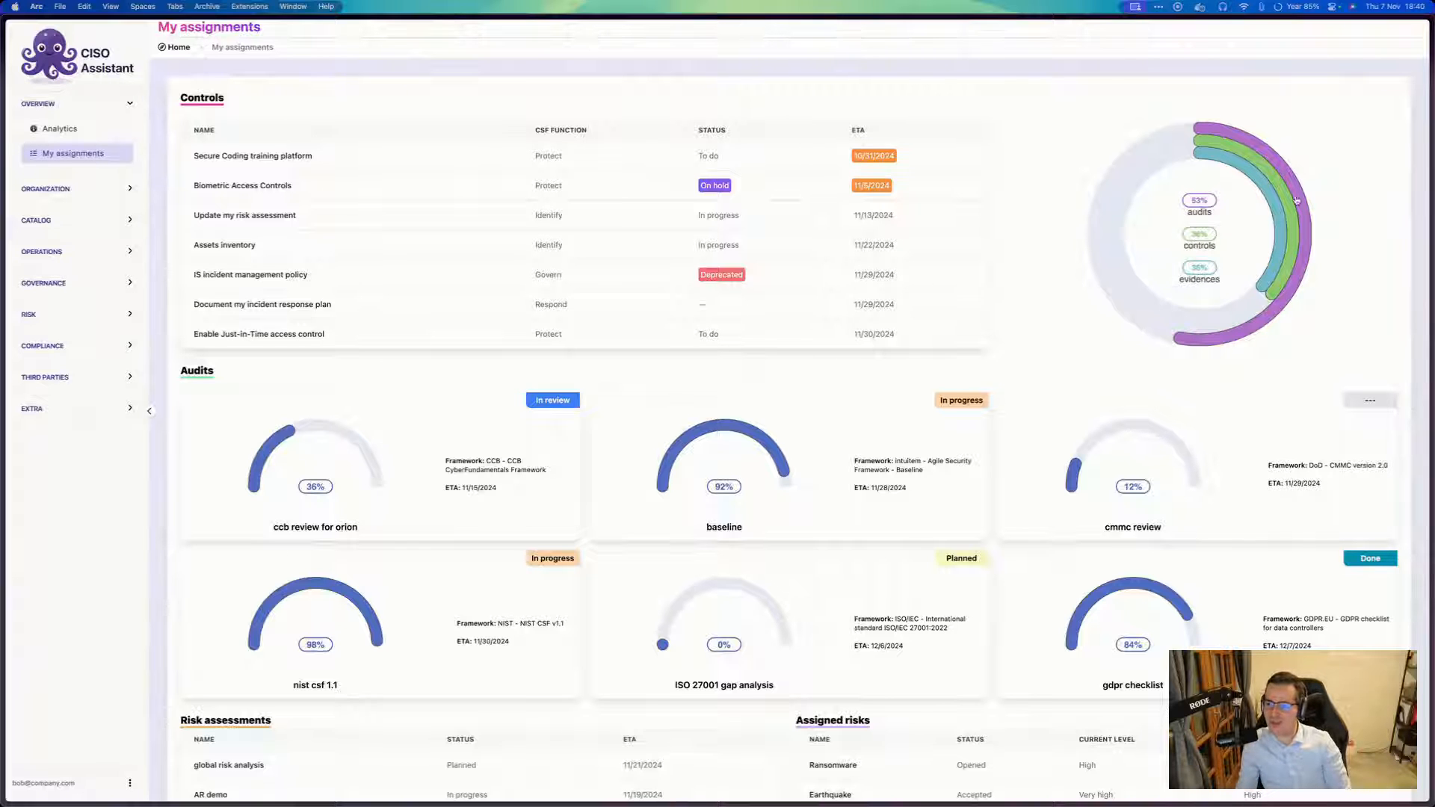
pyautogui.scroll(-1, 1297, 200)
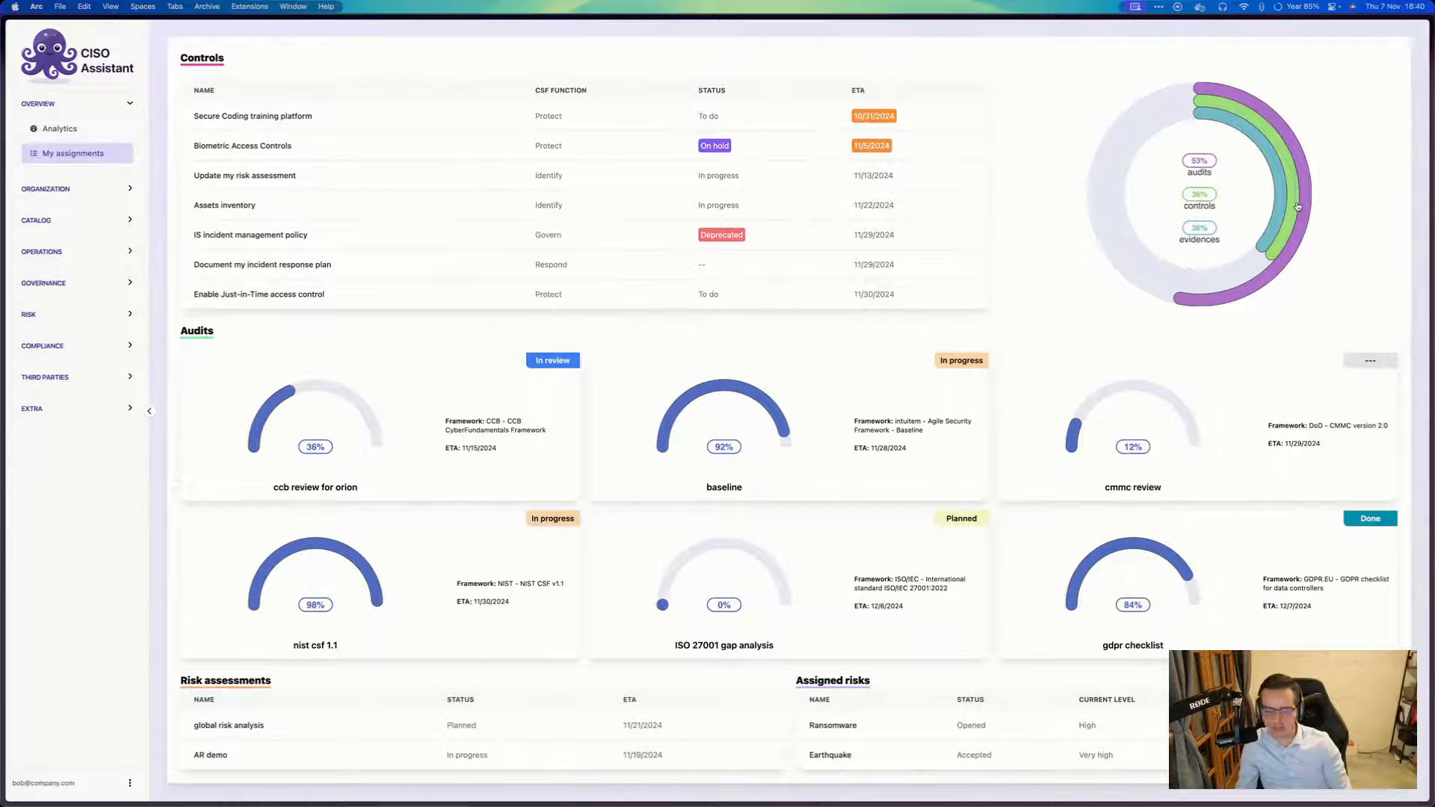
pyautogui.scroll(1, 772, 499)
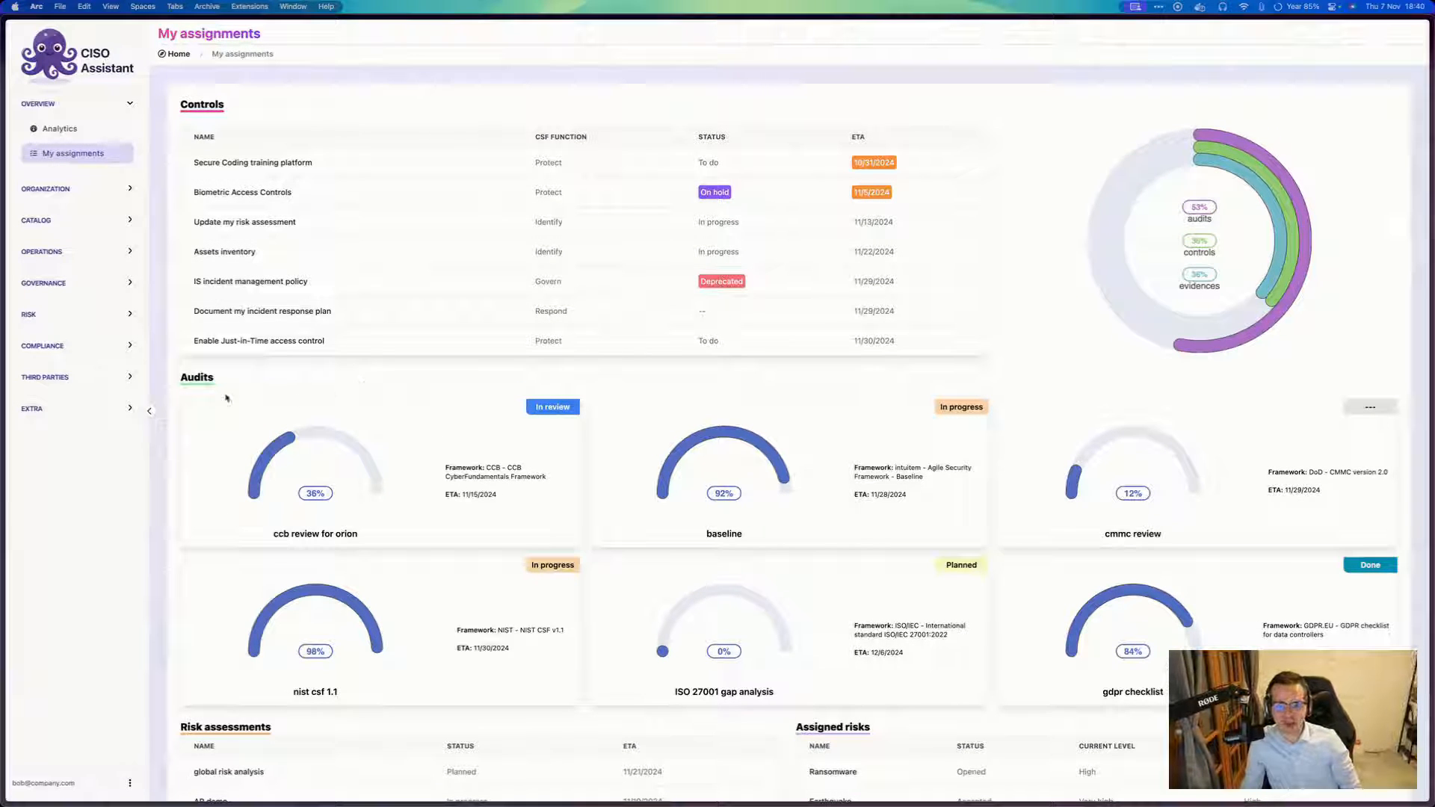
# Switch to Keynote and advance to the Demo slide.
pyautogui.click(109, 409)
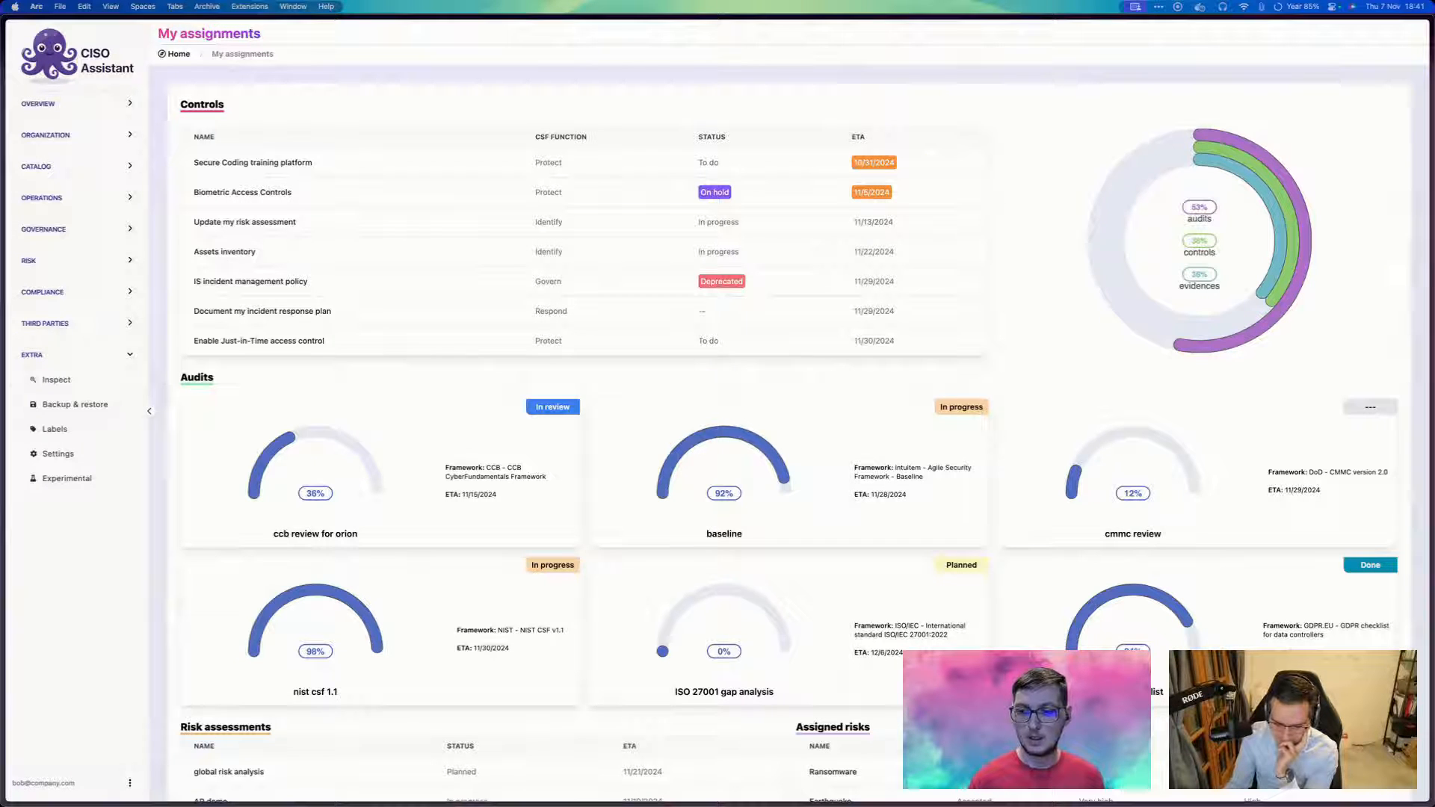
pyautogui.press('super+Tab')
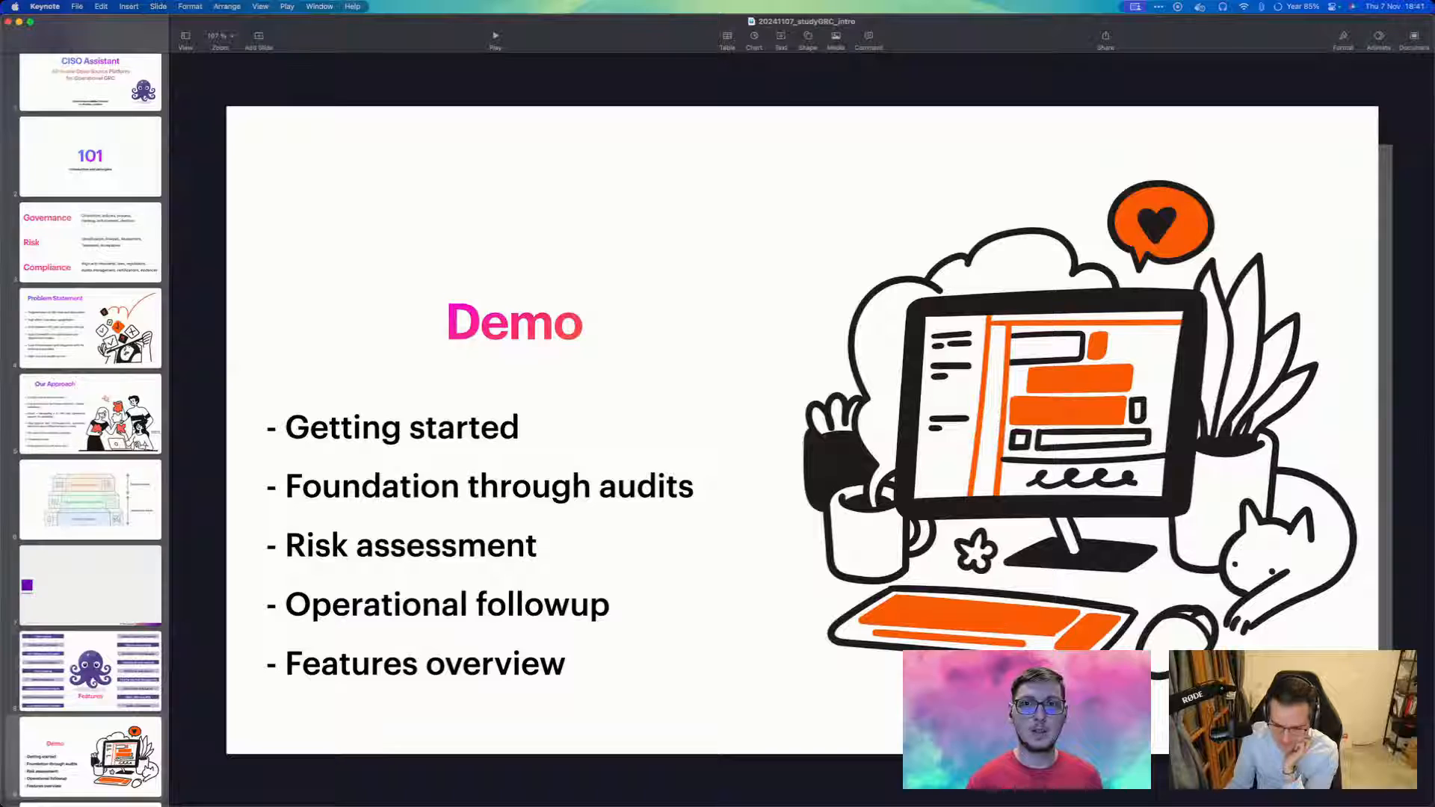
pyautogui.press('Down')
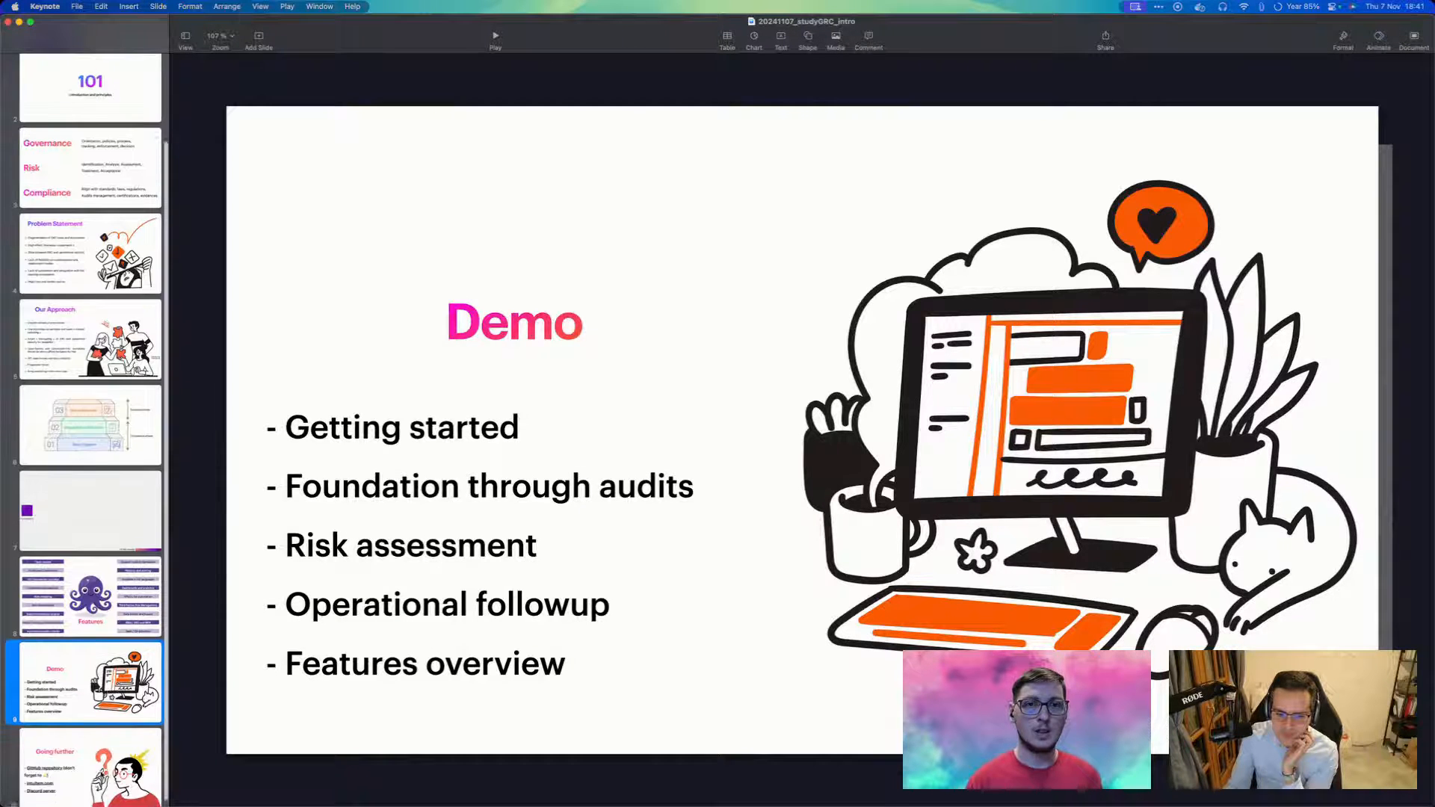